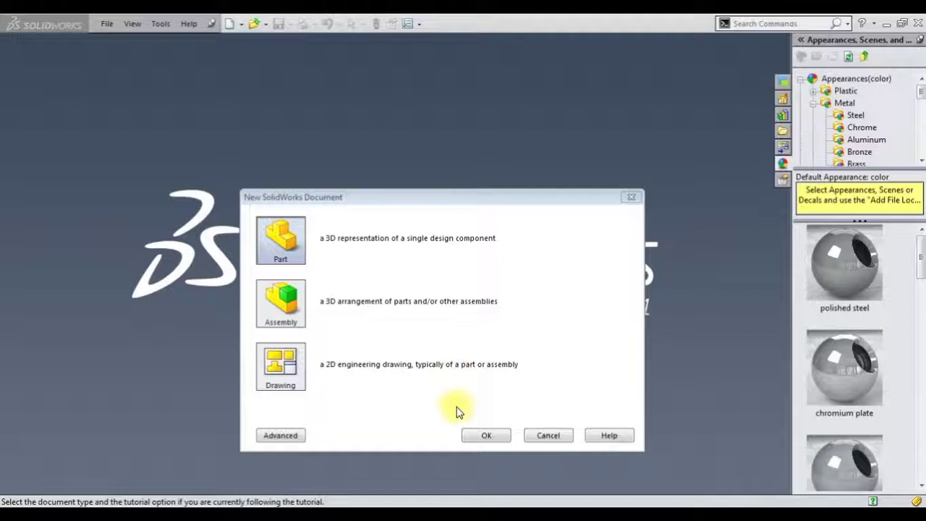
Step: Create a new part and give the viewport a plain white background
left_click(487, 438)
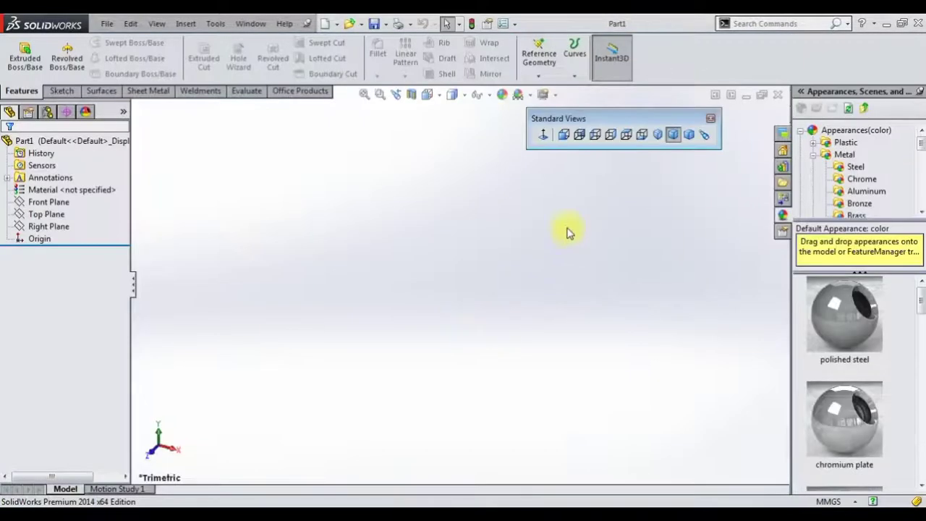
left_click(518, 95)
left_click(561, 69)
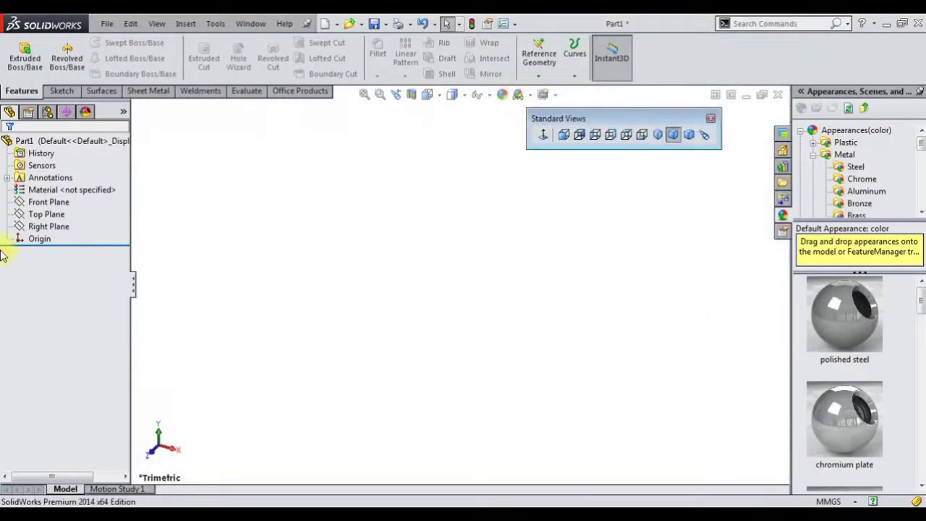
Step: Sketch two concentric circles centred on the origin on the Top Plane
right_click(42, 217)
left_click(50, 200)
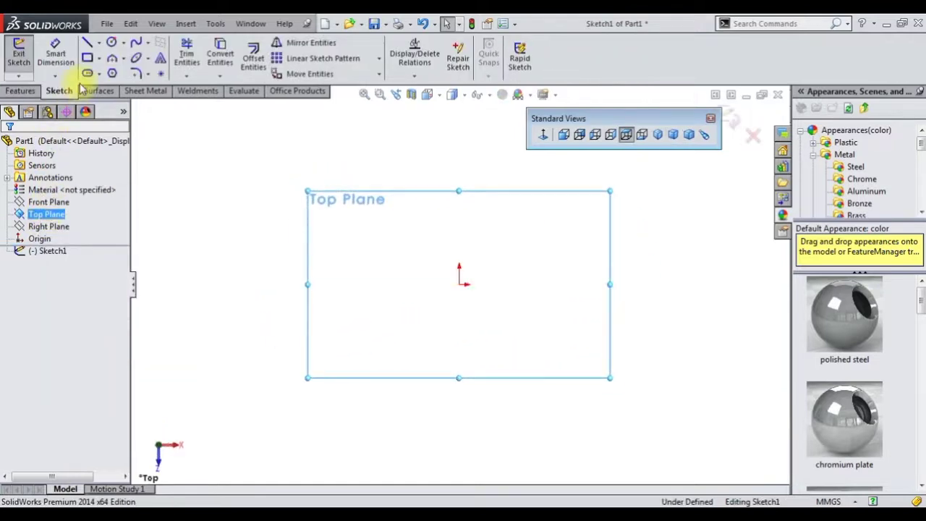
left_click(112, 42)
left_click(459, 284)
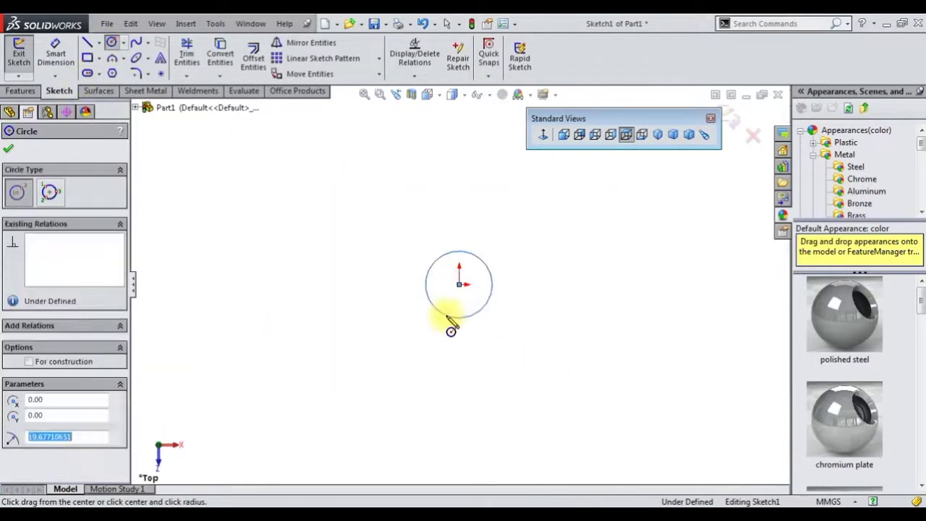
left_click(459, 283)
left_click(429, 316)
key("Escape")
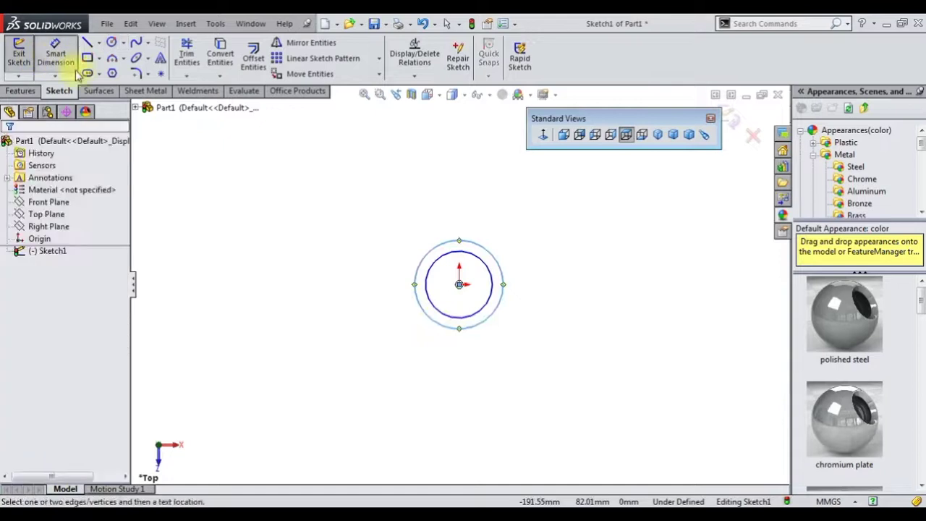
Step: Dimension the circles to Ø80 mm outer and Ø75 mm inner diameter
left_click(445, 247)
left_click(472, 197)
type("80")
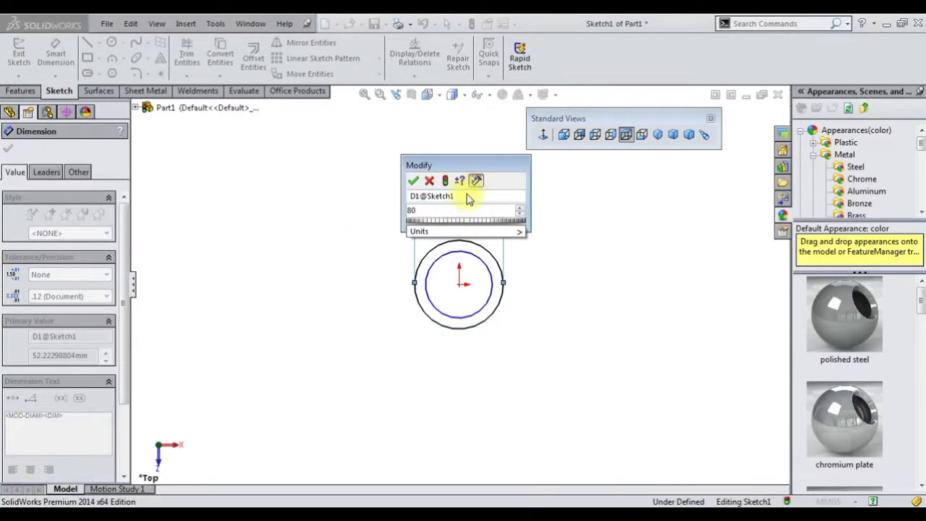
key("Return")
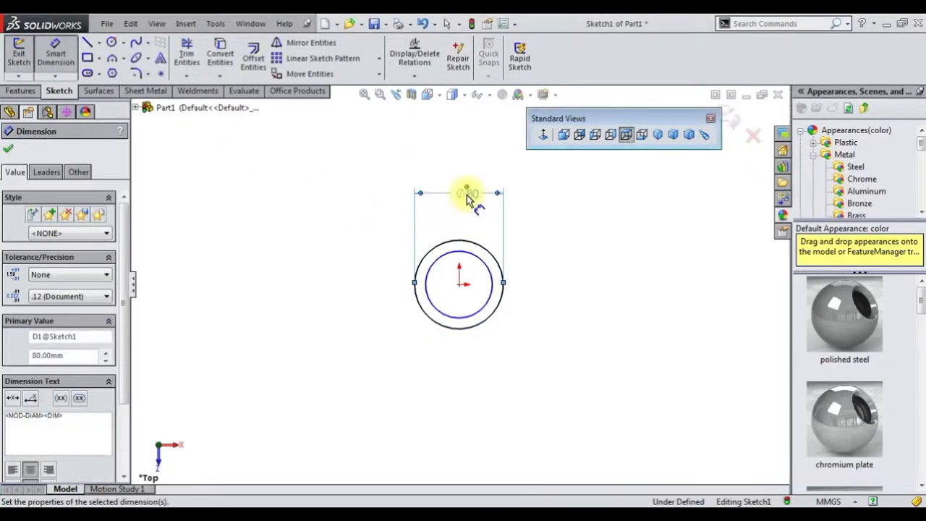
left_click(458, 253)
left_click(471, 210)
type("75")
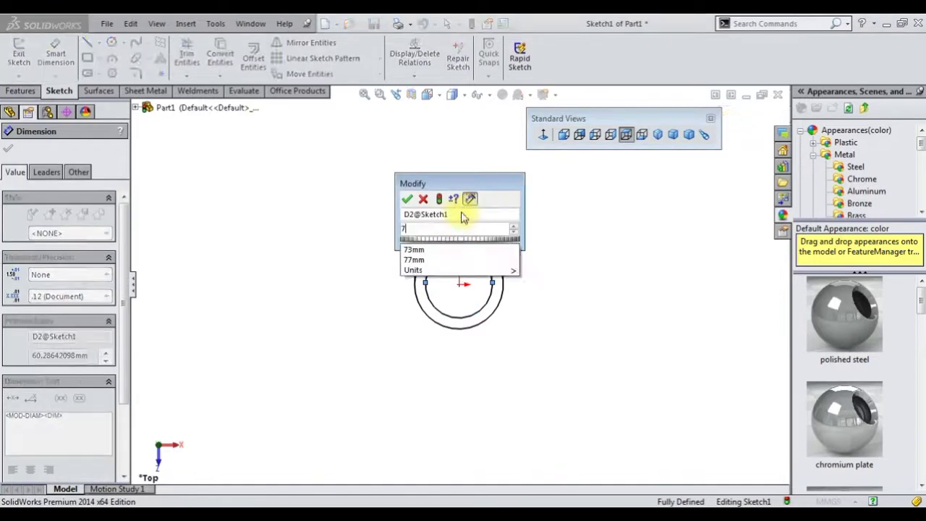
key("Return")
Step: Extrude the ring sketch 75 mm into a tube
left_click(22, 90)
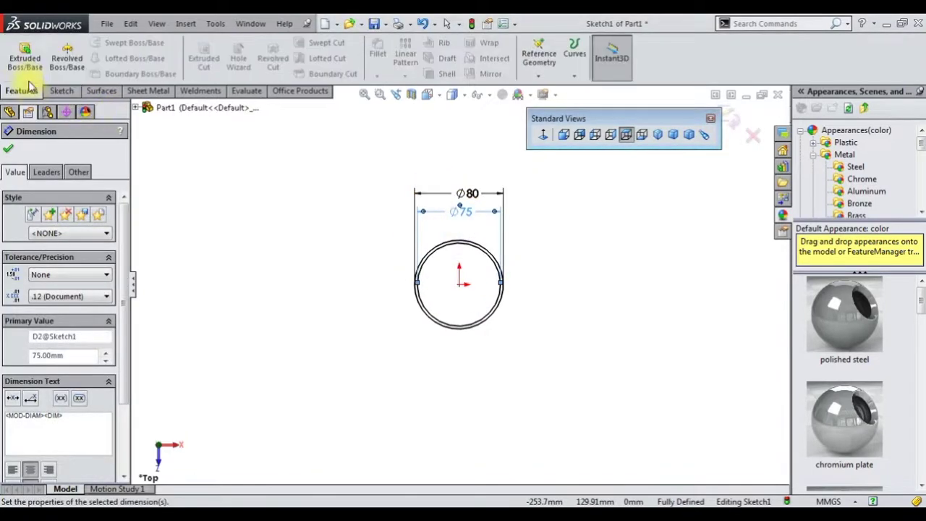
left_click(27, 62)
type("75")
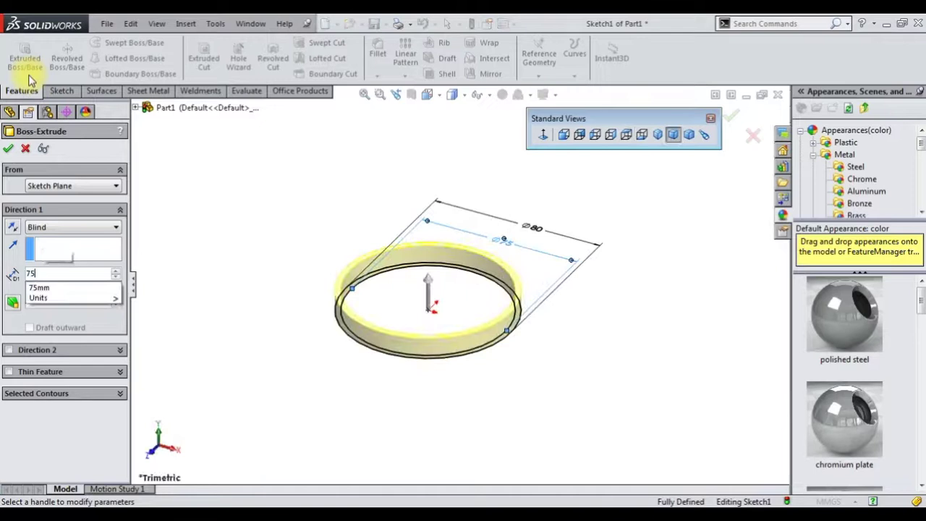
key("Return")
left_click(8, 148)
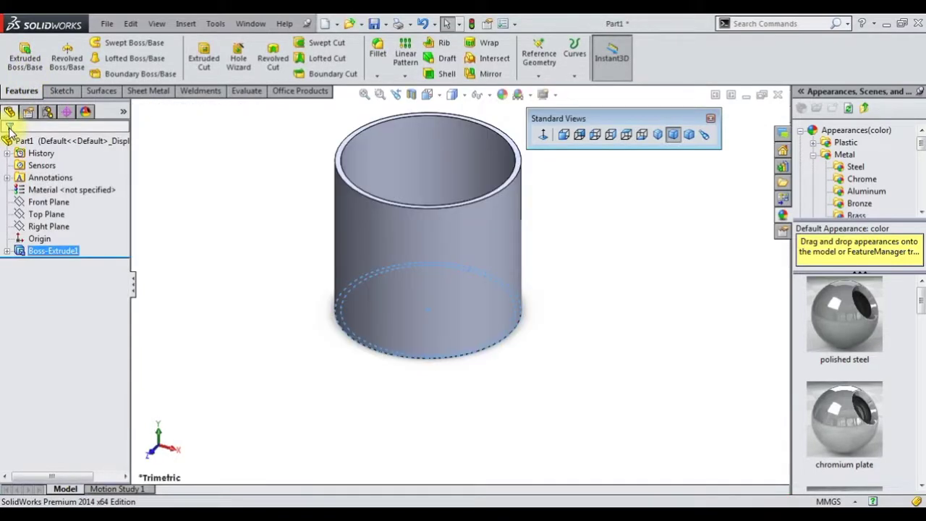
Step: Turn the view normal to the Front Plane
scroll(495, 212, "up", 2)
left_click(49, 202)
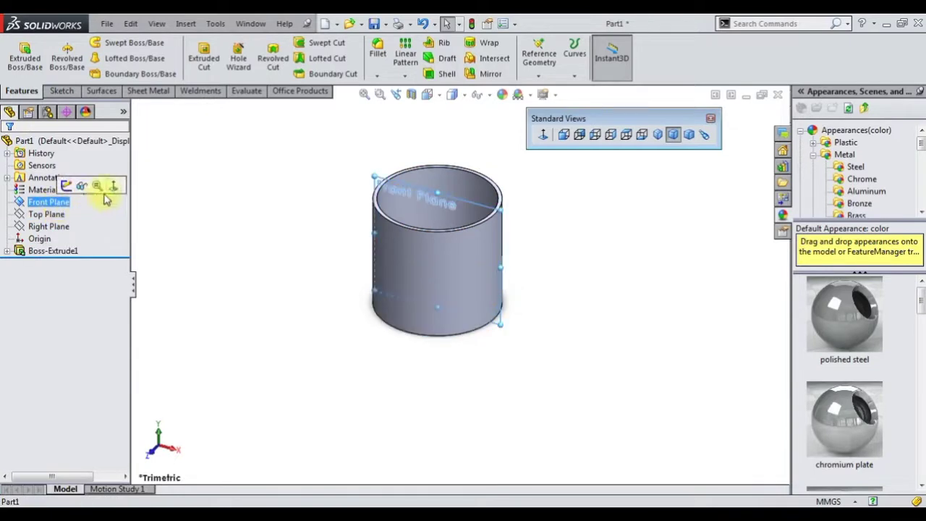
left_click(116, 186)
Step: Draw a centre rectangle on the Front Plane, its centre vertically aligned with the origin
right_click(56, 205)
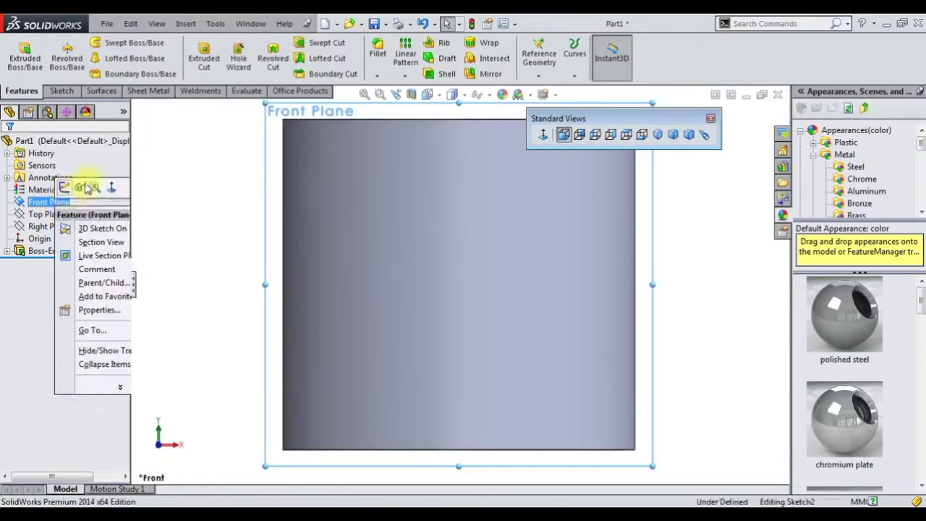
left_click(85, 184)
left_click(99, 58)
left_click(124, 83)
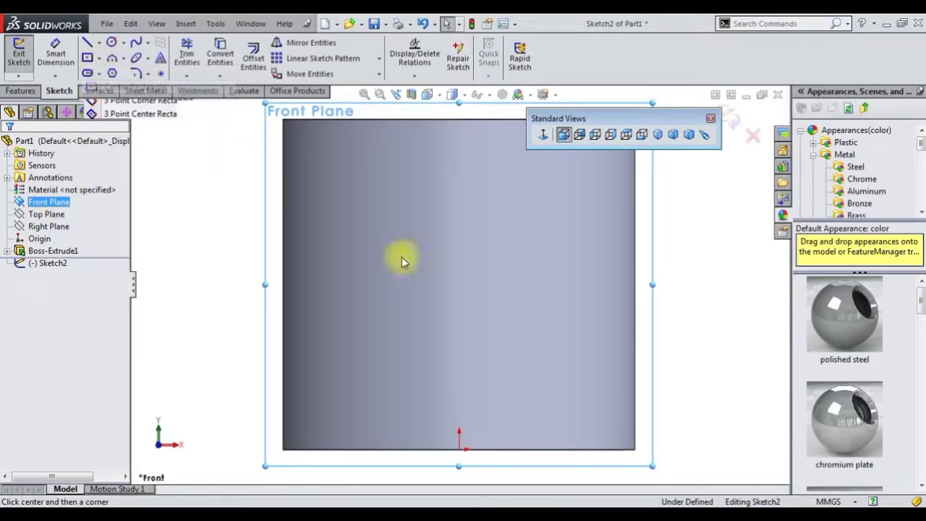
left_click(459, 353)
left_click(503, 396)
right_click(233, 144)
left_click(246, 197)
left_click(458, 352)
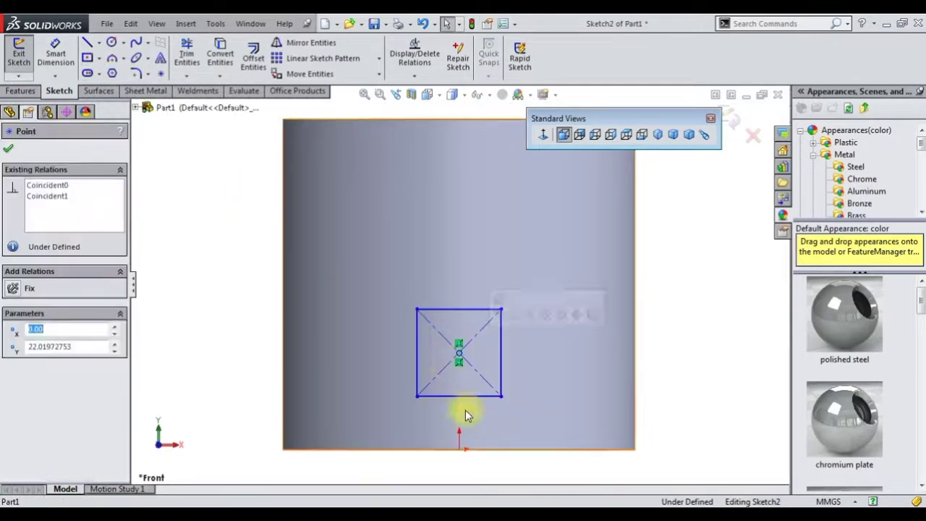
left_click(459, 448, "ctrl")
left_click(515, 389)
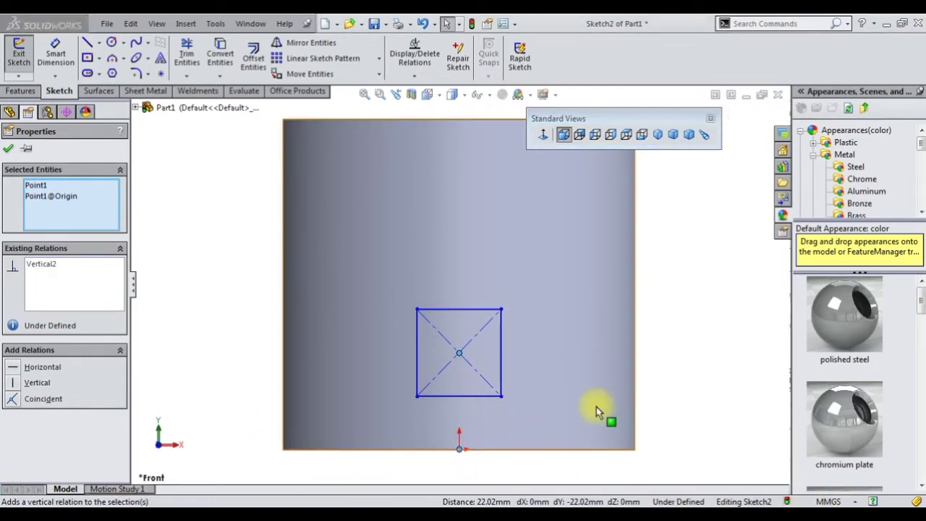
key("Escape")
Step: Dimension the rectangle's bottom 12 mm above the origin and its height 24 mm
left_click(438, 397)
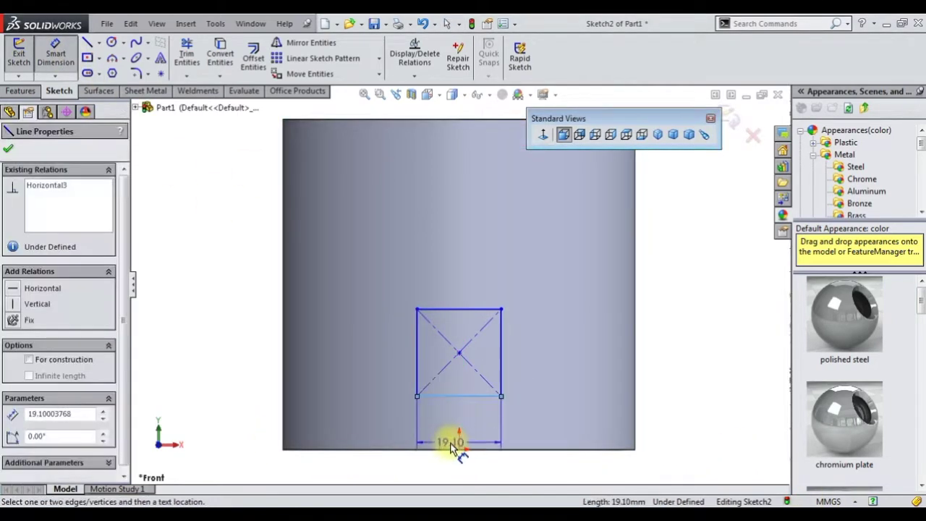
left_click(456, 449)
left_click(396, 433)
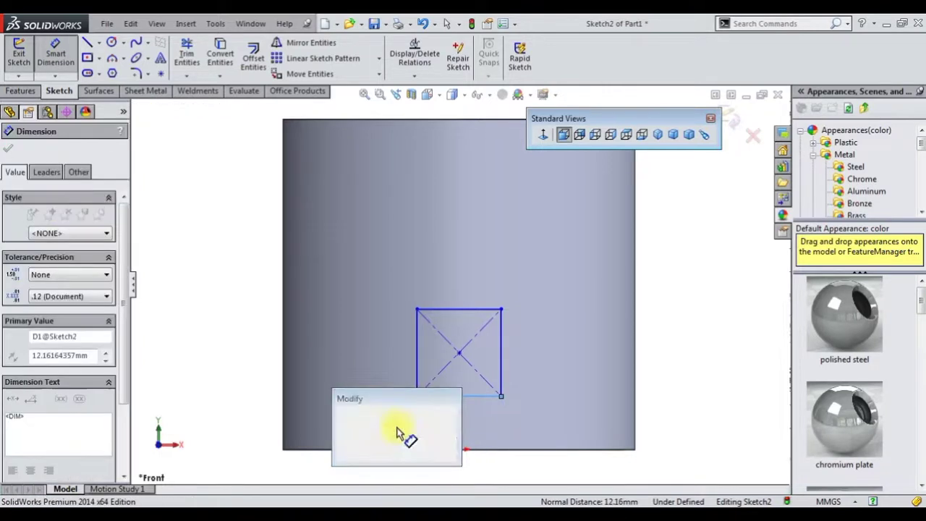
type("12")
key("Return")
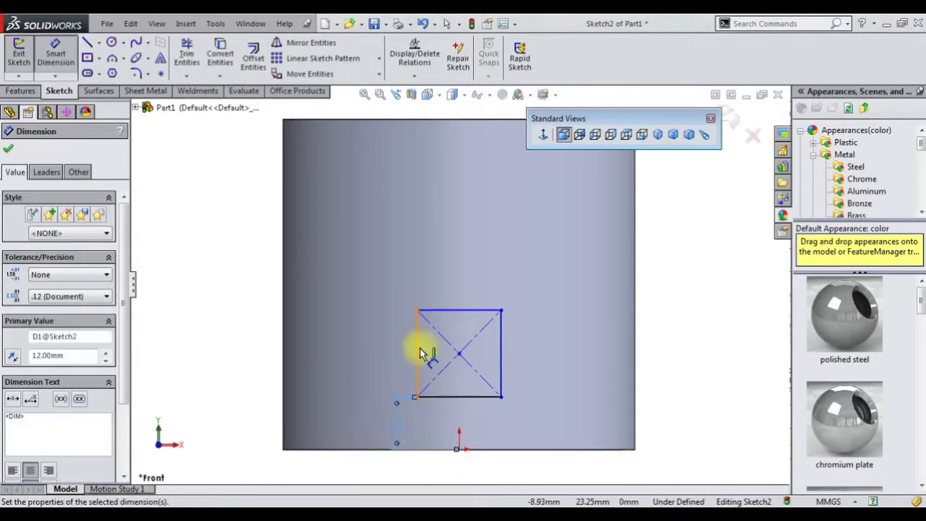
left_click(420, 353)
left_click(372, 367)
type("24")
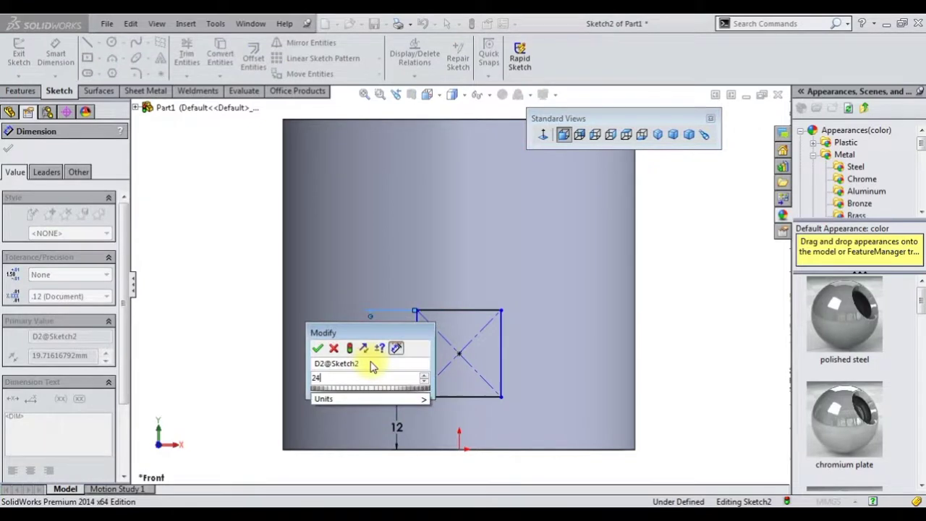
key("Return")
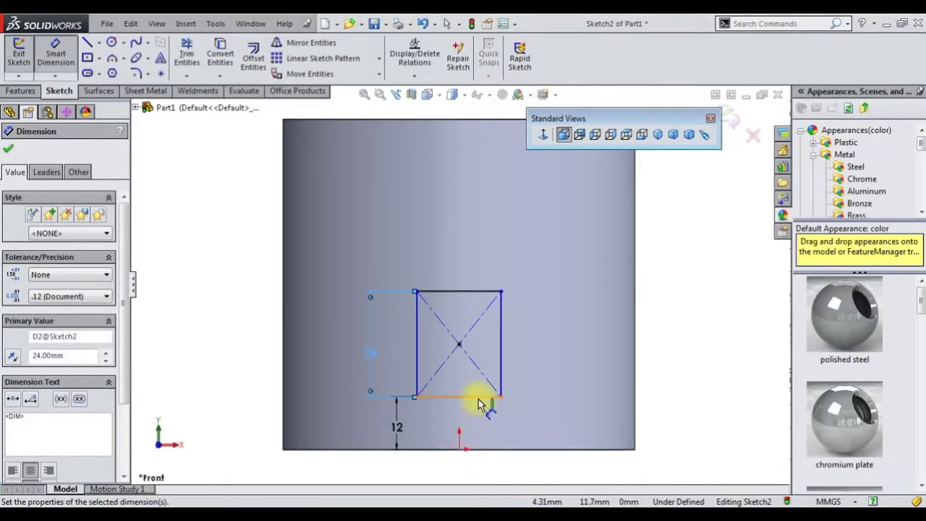
Step: Dimension the rectangle 36 mm wide and start an Extruded Cut
left_click(480, 404)
left_click(467, 463)
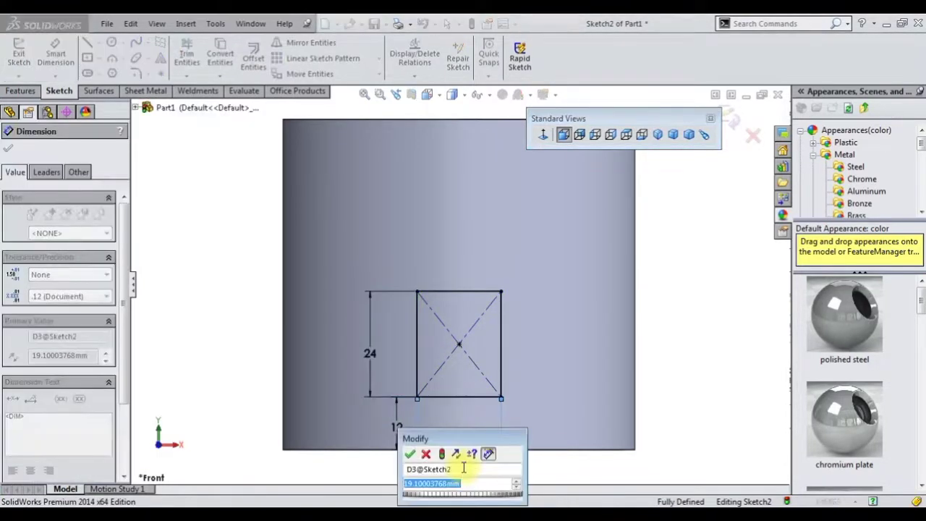
type("36")
key("Return")
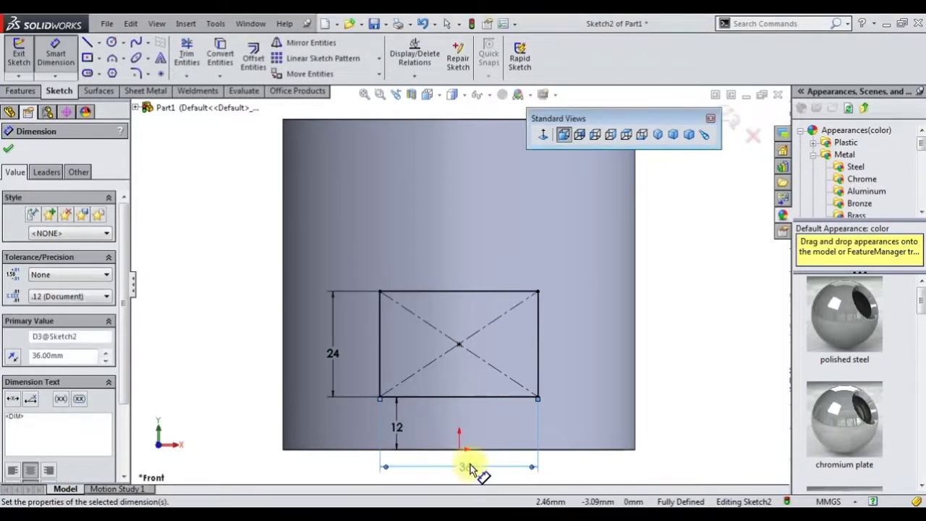
left_click(22, 92)
left_click(199, 65)
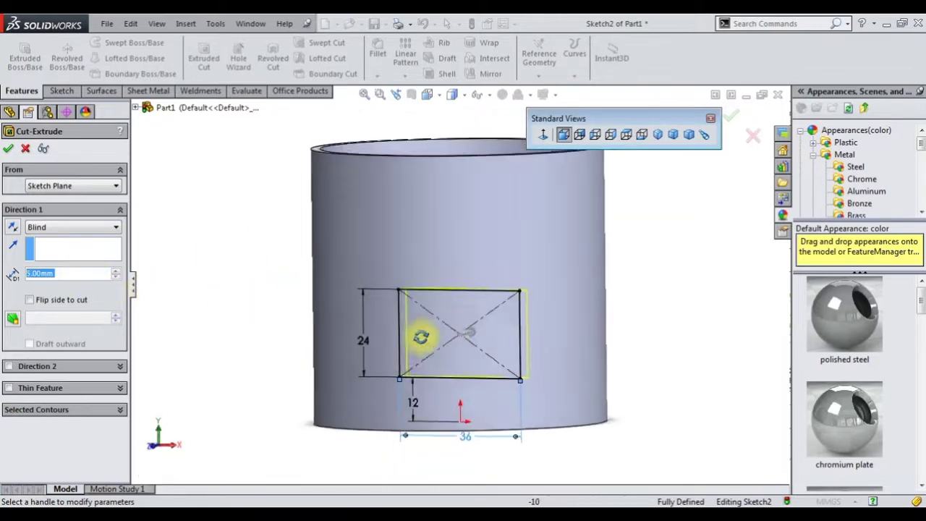
Step: Flip the rectangular cut and make it Through All to open the window
middle_click_drag(418, 333, 360, 417)
left_click(12, 229)
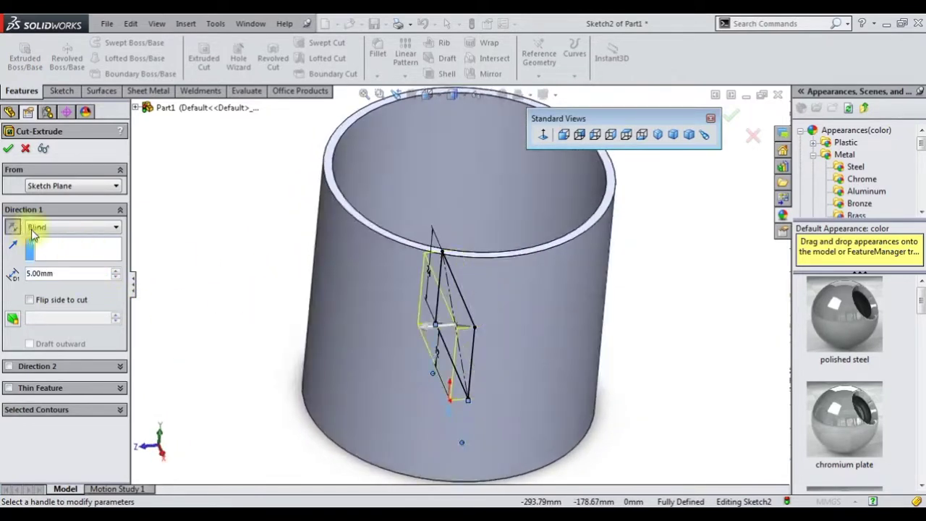
left_click(564, 135)
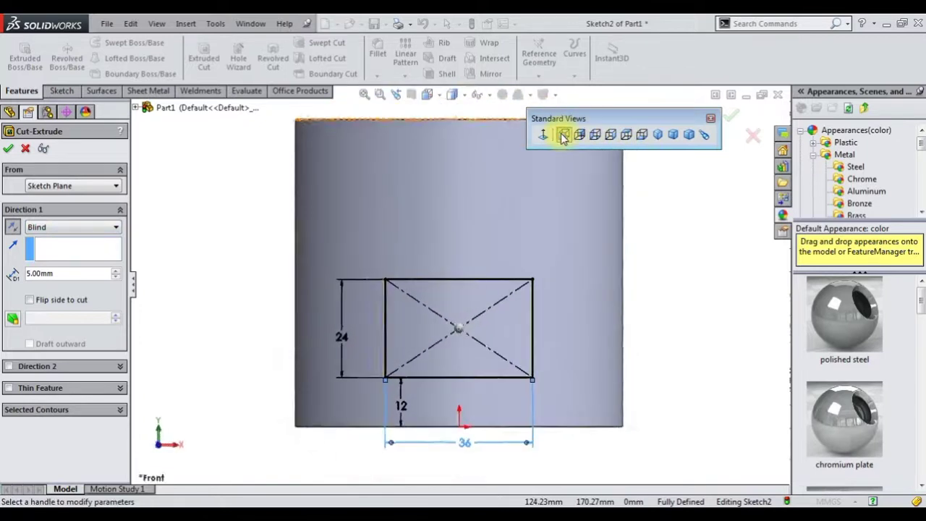
left_click(69, 227)
left_click(79, 248)
middle_click_drag(267, 249, 215, 327)
left_click(9, 154)
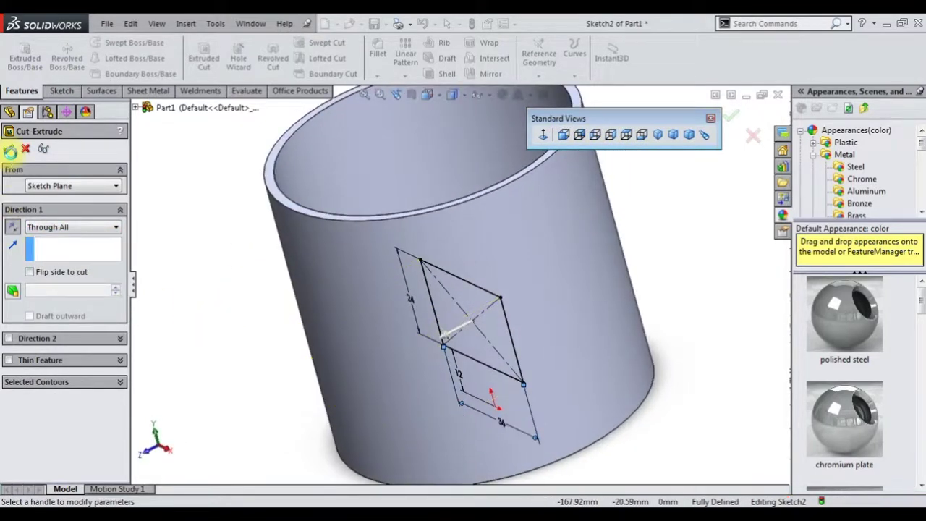
mouse_move(243, 372)
middle_mouse_down()
mouse_move(261, 306)
mouse_move(258, 335)
mouse_move(351, 275)
mouse_move(387, 407)
mouse_move(351, 369)
middle_mouse_up()
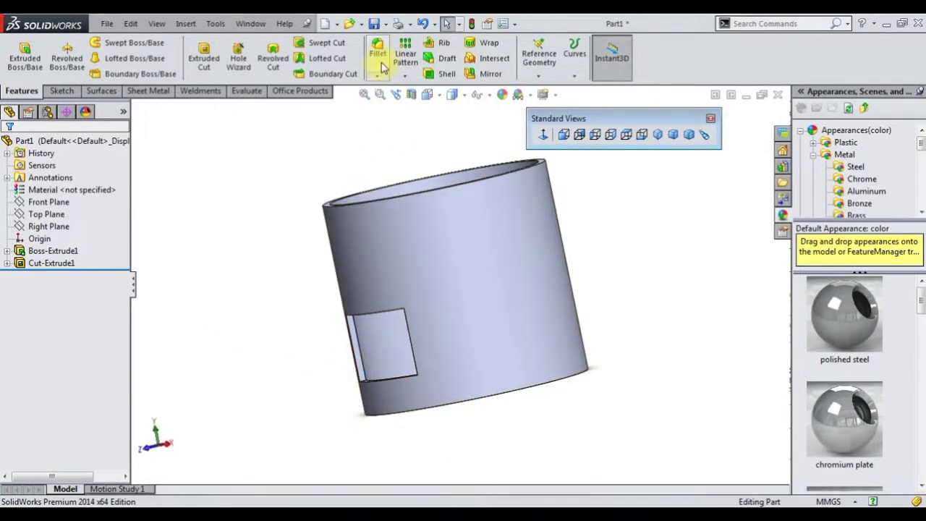
Step: Round the window's corner edges with a 2 mm fillet, then view isometric
left_click(377, 52)
scroll(383, 325, "down", 3)
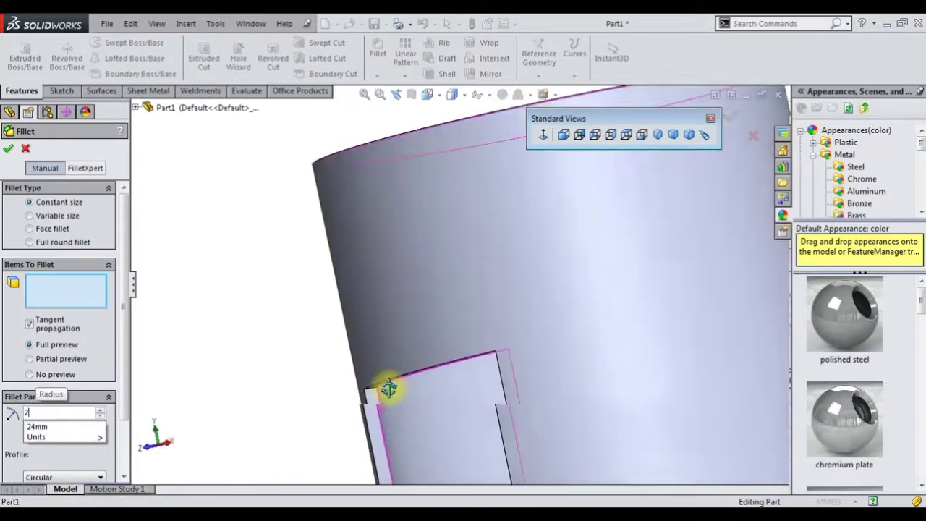
scroll(383, 352, "down", 3)
left_click(388, 341)
left_click(421, 317)
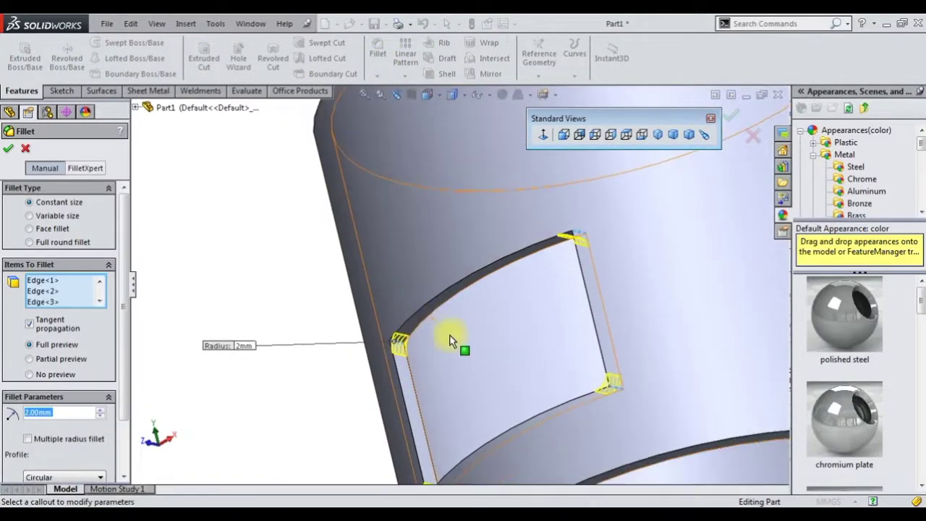
middle_click_drag(451, 341, 542, 367)
scroll(541, 368, "up", 5)
left_click(732, 116)
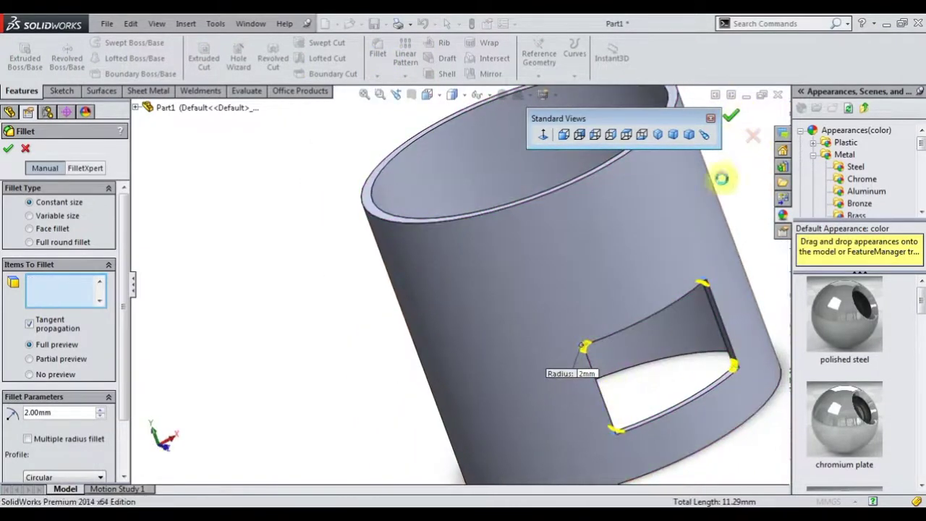
left_click(658, 135)
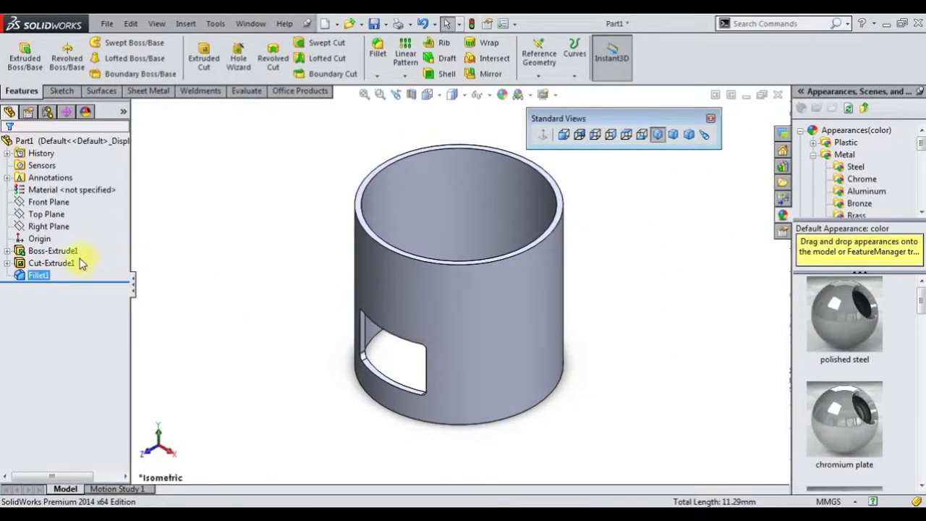
Step: On the Front Plane, sketch a short centerline up from the origin with a circle at its top
left_click(48, 202)
left_click(108, 191)
right_click(61, 207)
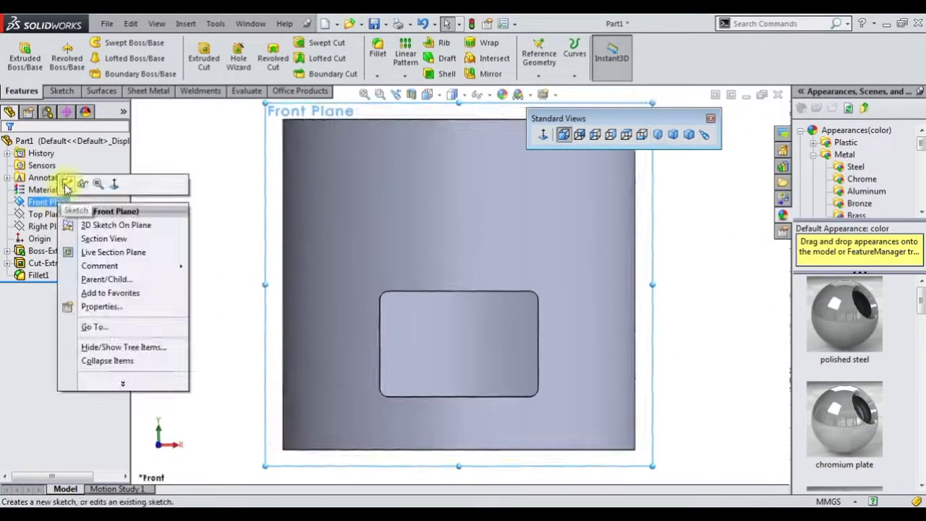
left_click(70, 183)
left_click(99, 44)
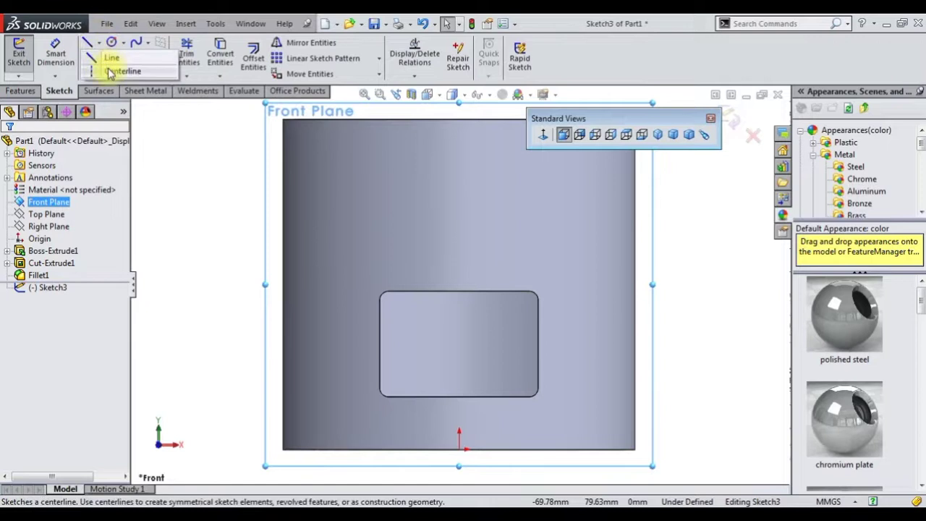
left_click(112, 67)
left_click(459, 449)
left_click(459, 421)
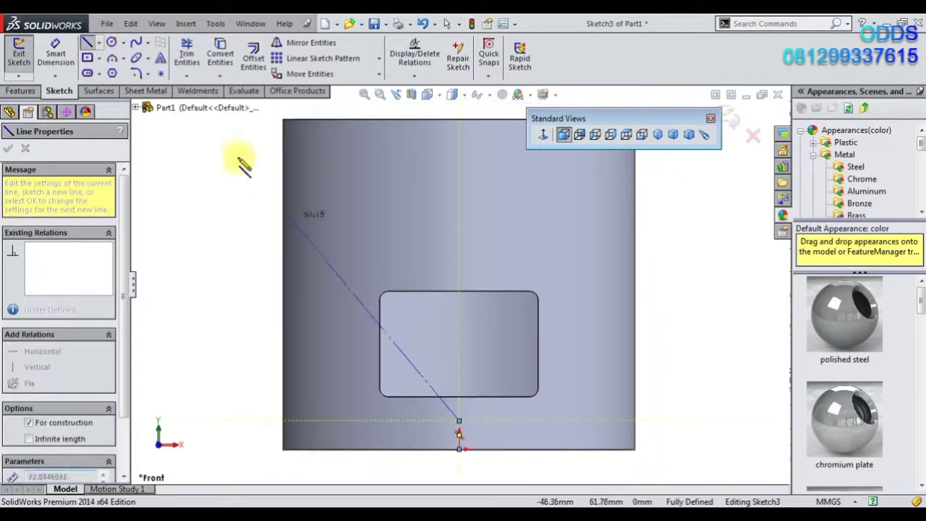
left_click(113, 43)
scroll(463, 405, "down", 3)
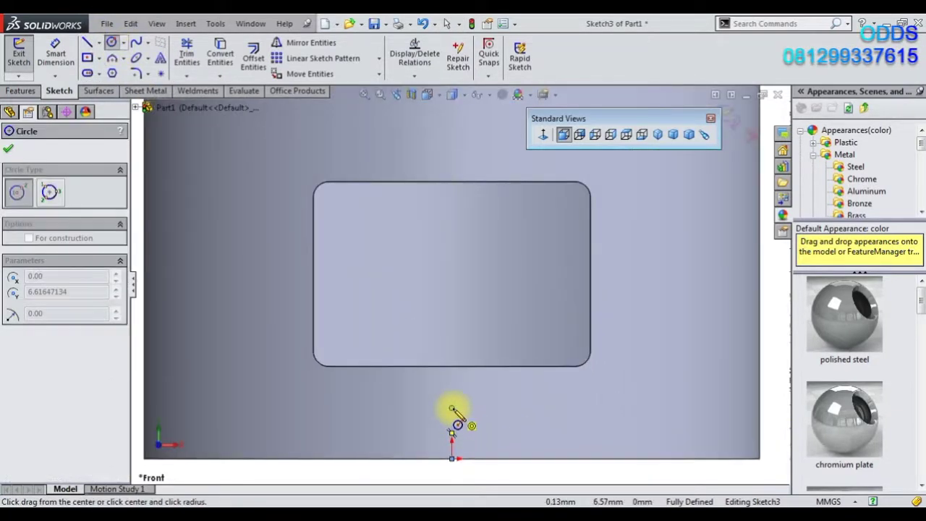
left_click(463, 418)
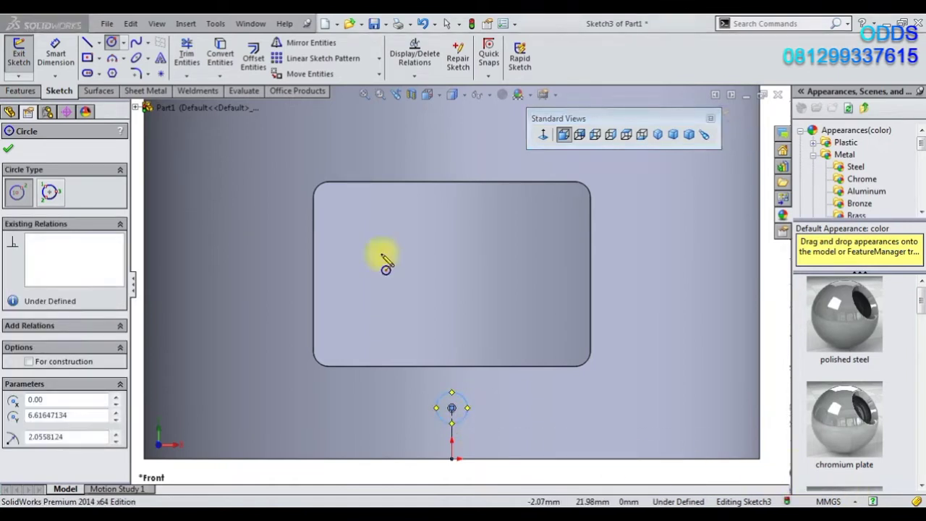
Step: Dimension the centerline 6 mm long and the circle Ø4 mm
left_click(72, 59)
left_click(448, 439)
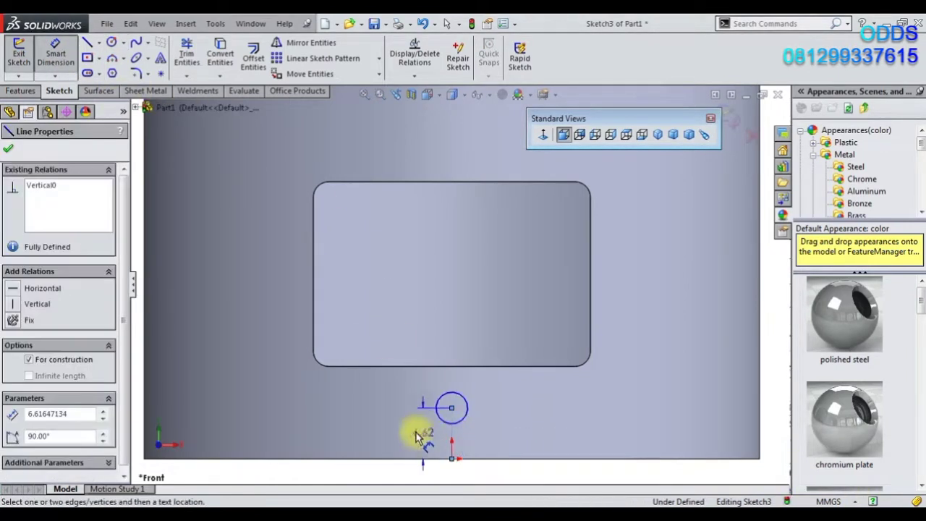
left_click(413, 439)
type("6")
key("Return")
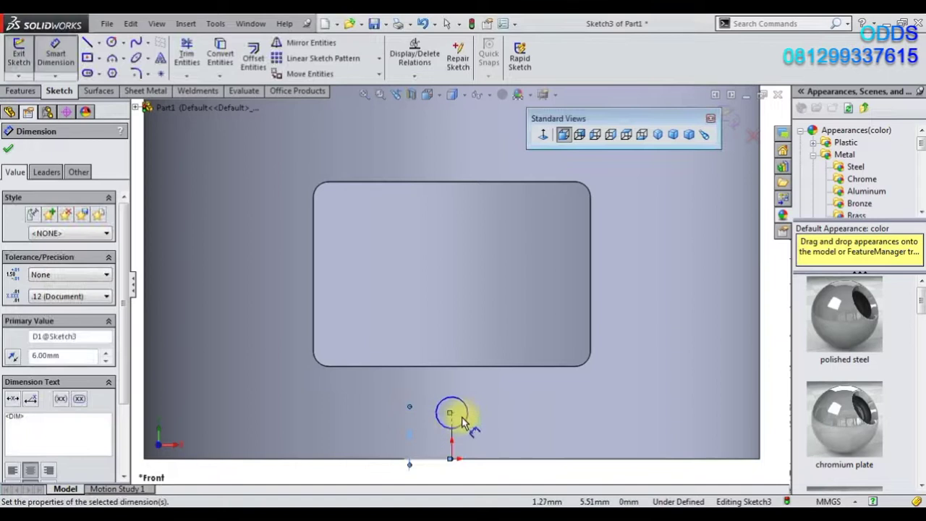
left_click(464, 423)
left_click(516, 414)
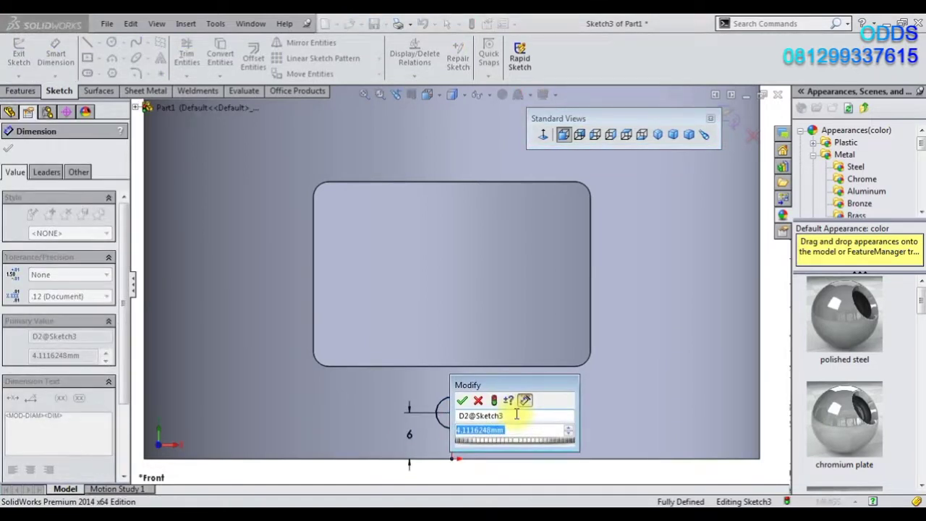
type("4")
key("Return")
key("z")
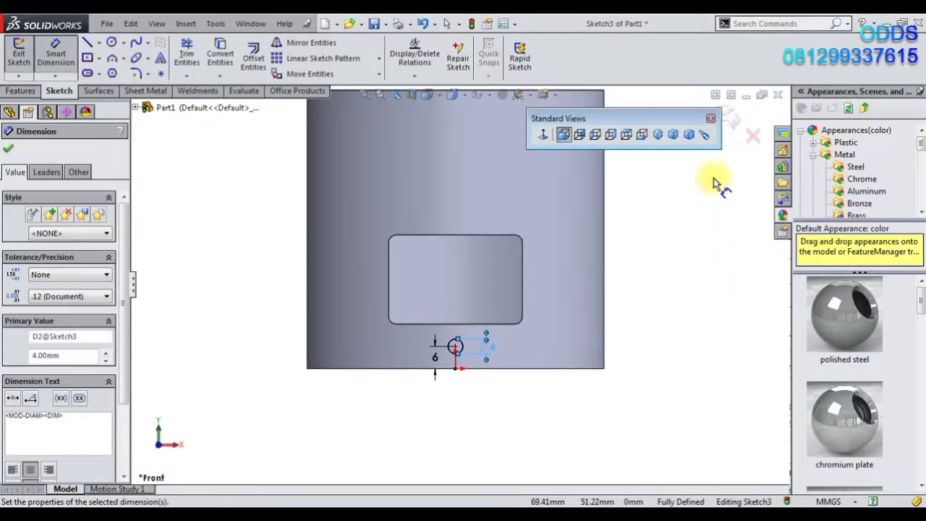
Step: Cut the 4 mm circle Through All to make the hole
left_click(21, 90)
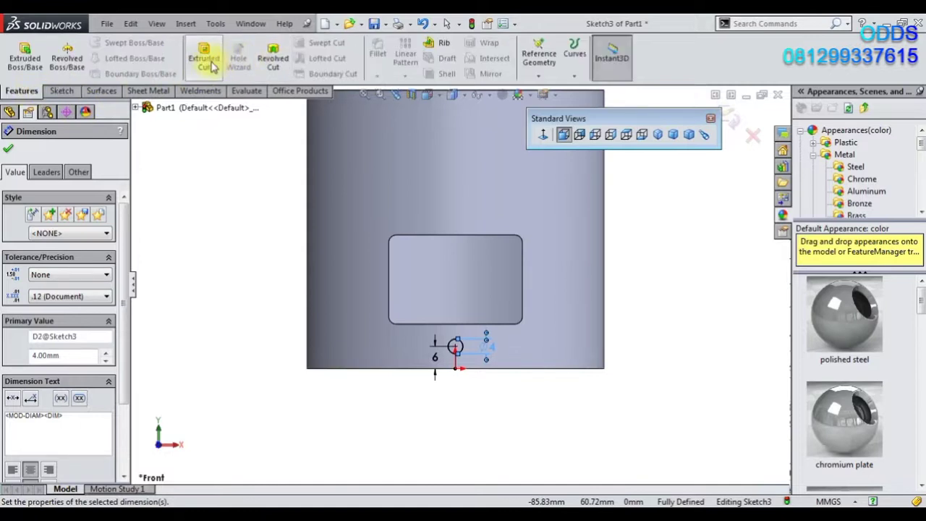
left_click(210, 65)
left_click(62, 227)
left_click(67, 241)
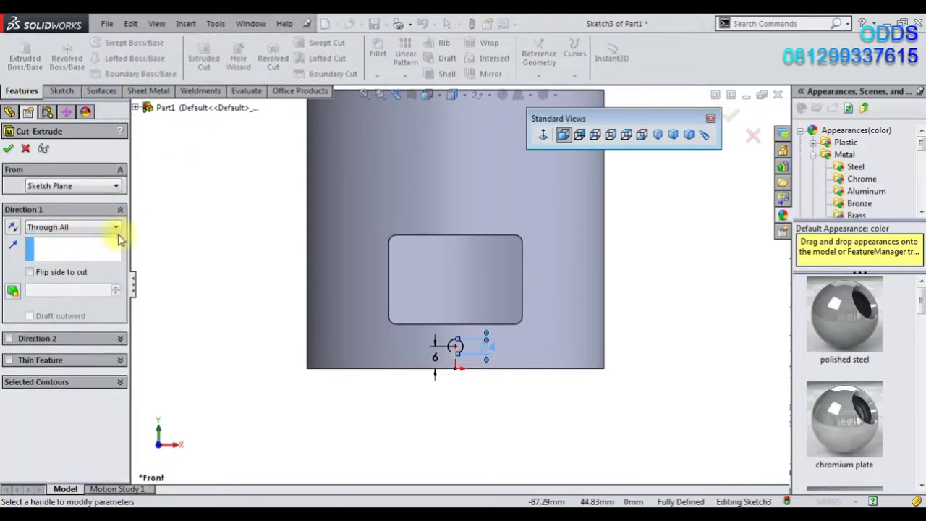
middle_click_drag(257, 238, 227, 234)
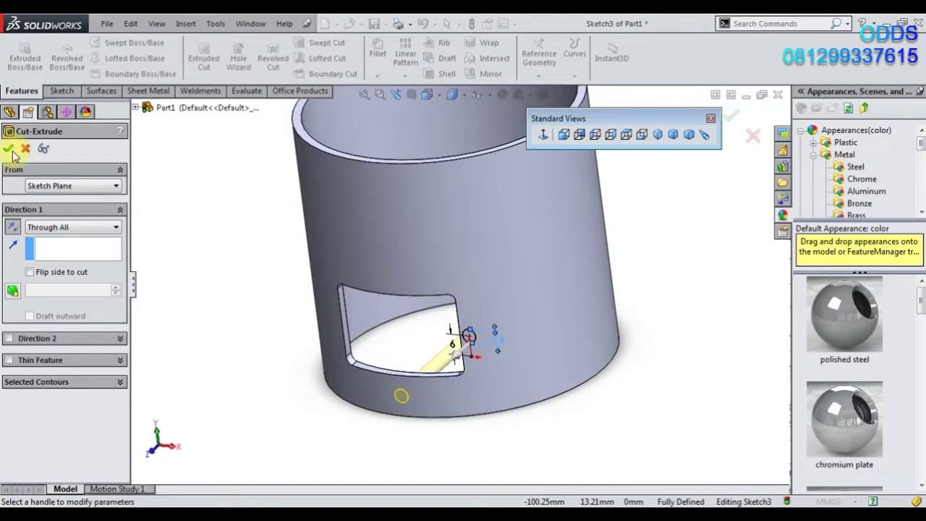
left_click(9, 150)
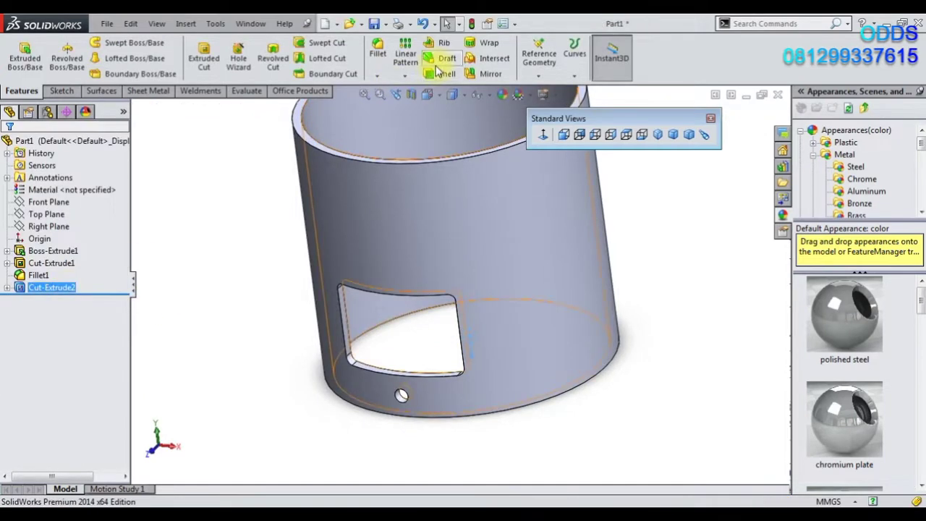
left_click(406, 75)
Step: Circularly pattern the 4 mm hole 4 times over 360° about the tube's curved face
left_click(419, 102)
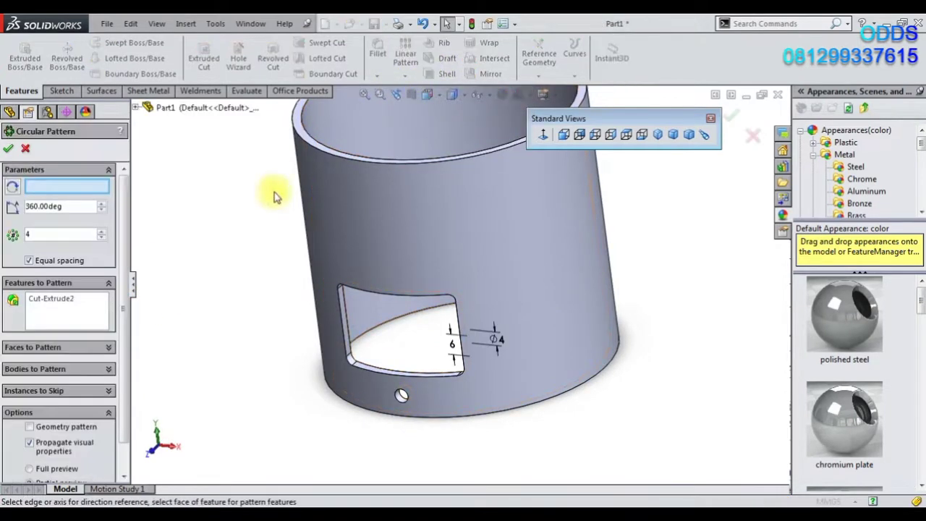
left_click(355, 244)
left_click(8, 149)
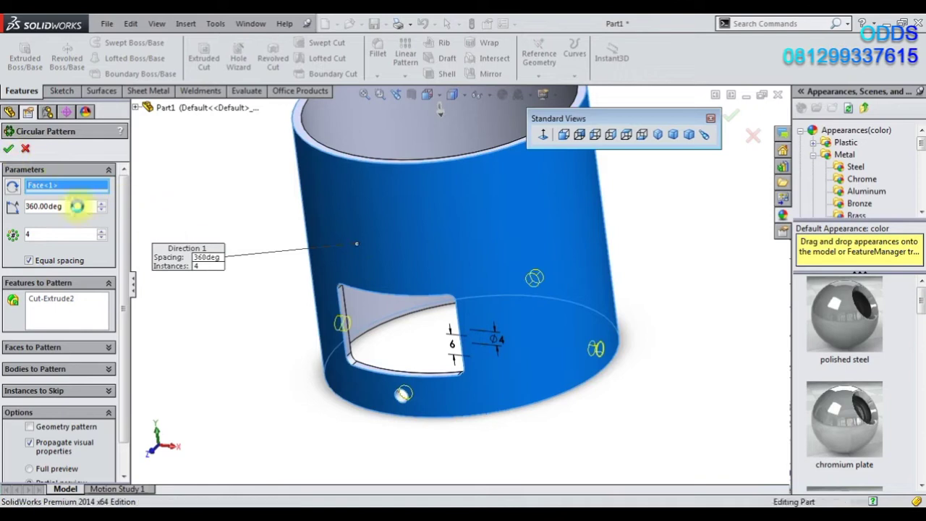
mouse_move(270, 383)
middle_mouse_down()
mouse_move(337, 244)
mouse_move(234, 369)
middle_mouse_up()
left_click(658, 135)
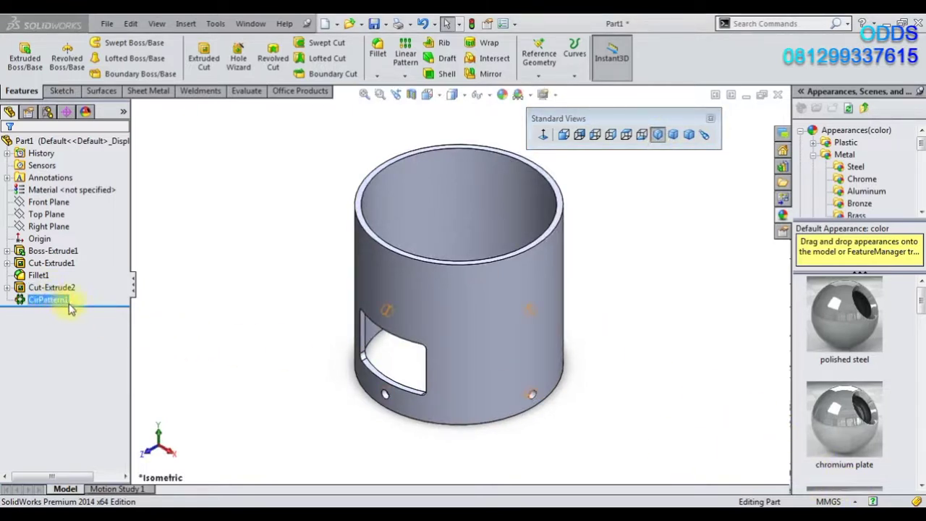
left_click(52, 288)
Step: Roll back before the pattern and add a centerline and circle below the top edge in Cut-Extrude2's sketch
left_click(94, 249)
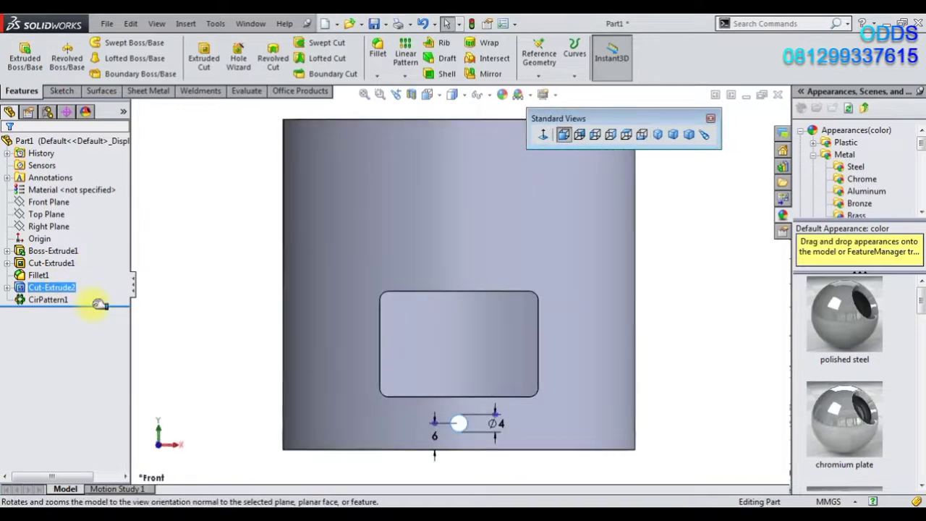
left_click_drag(99, 305, 85, 293)
right_click(55, 288)
left_click(78, 246)
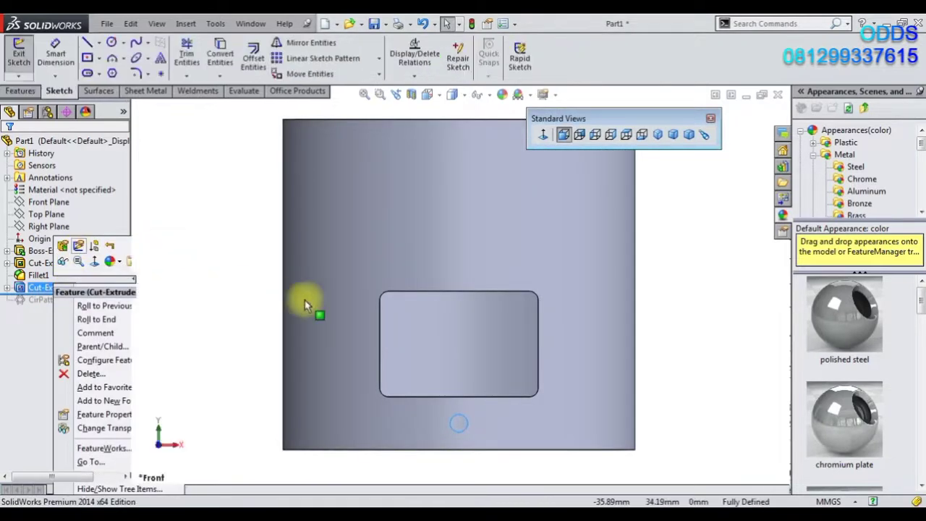
left_click(98, 43)
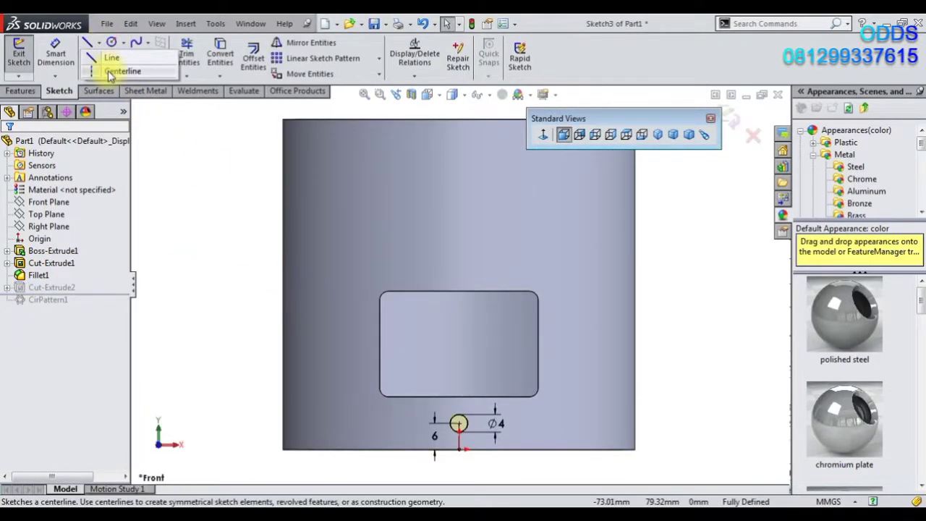
left_click(110, 72)
left_click(459, 120)
left_click(459, 154)
left_click(111, 42)
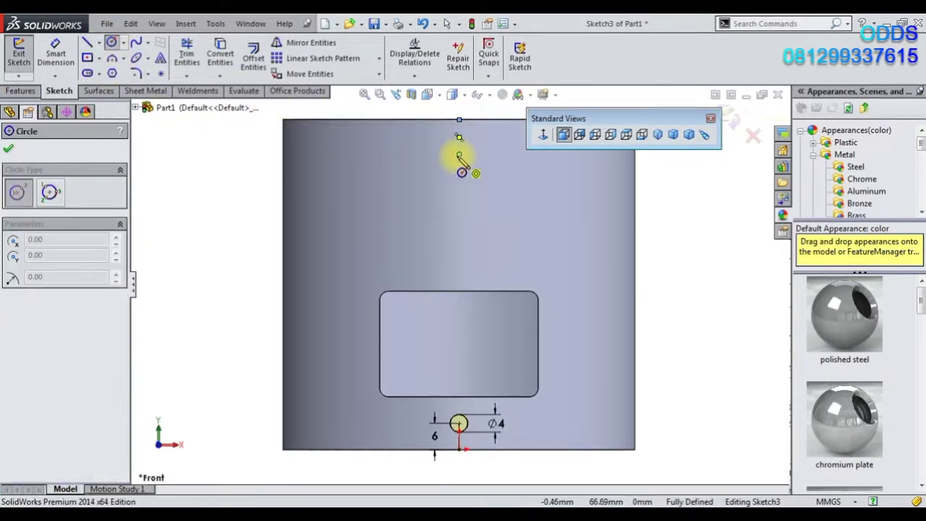
left_click(458, 154)
left_click(469, 154)
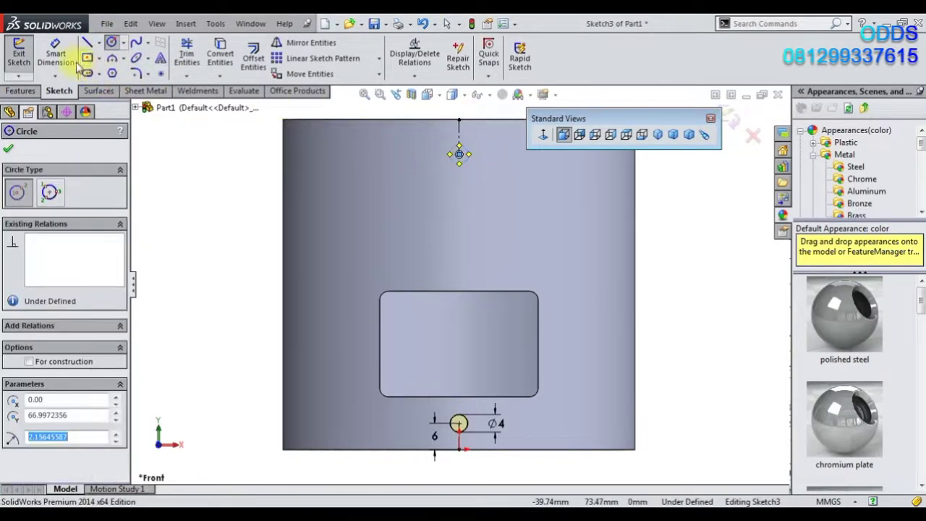
Step: Dimension the new circle Ø3 mm and place it 11 mm below the top
left_click(453, 158)
left_click(425, 155)
key("Return")
left_click(458, 141)
left_click(497, 137)
type("11")
key("Return")
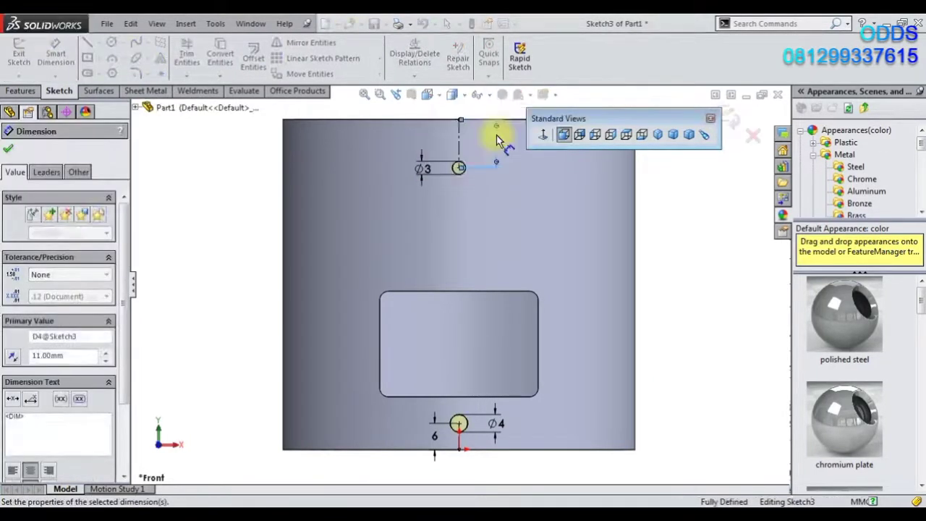
Step: Exit the sketch and roll forward so CirPattern1 includes the new hole
left_click(730, 116)
left_click(729, 115)
mouse_move(571, 245)
middle_mouse_down()
mouse_move(457, 209)
mouse_move(196, 304)
middle_mouse_up()
left_click_drag(112, 293, 118, 304)
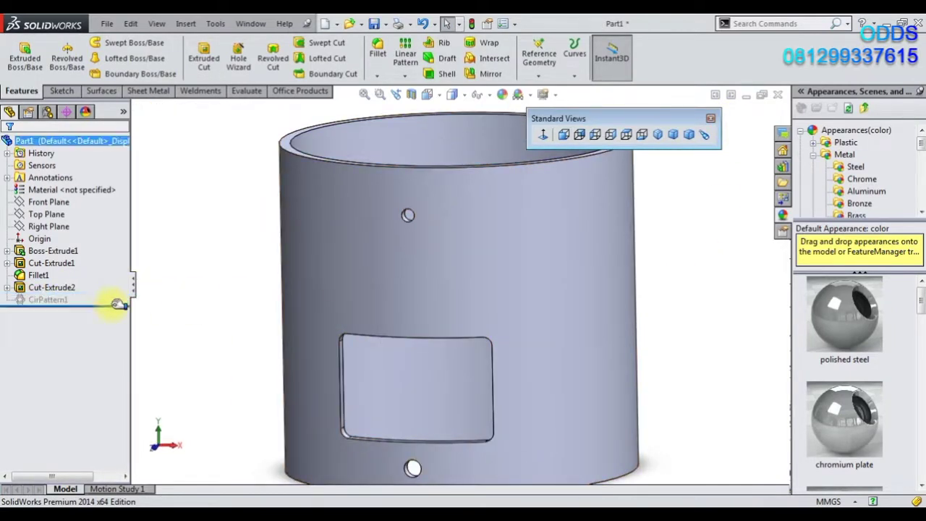
key("f")
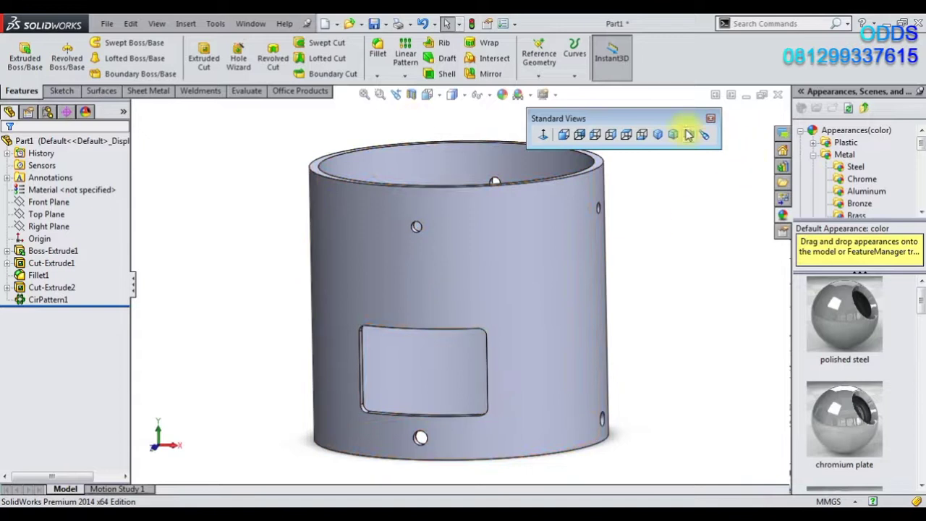
left_click(47, 202)
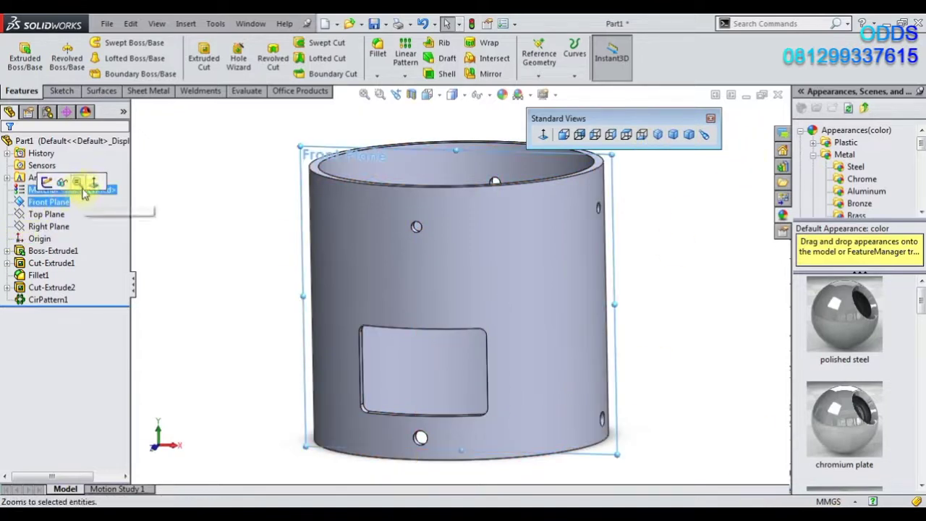
Step: Sketch on the Front Plane and draw a centreline down from the top hole's centre
left_click(117, 184)
right_click(70, 201)
left_click(69, 185)
left_click(99, 43)
left_click(119, 67)
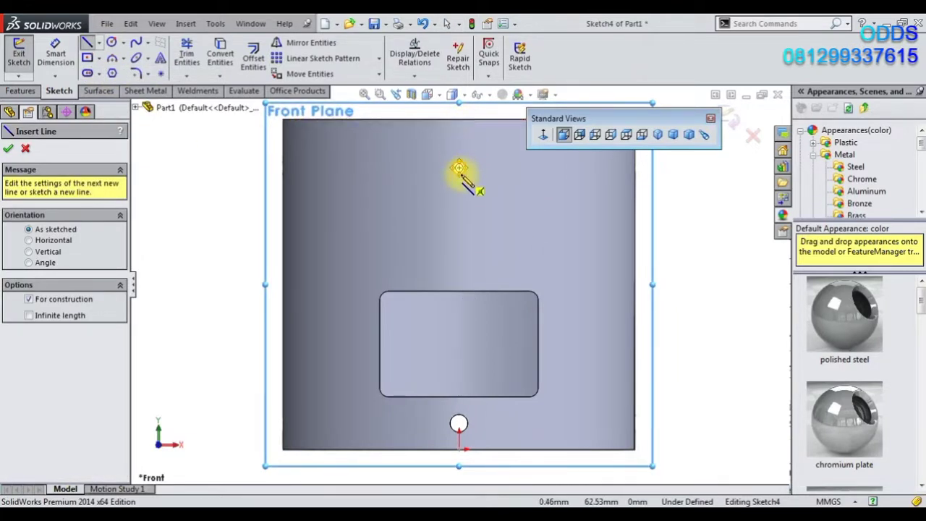
key("Escape")
left_click(99, 43)
left_click(115, 67)
scroll(457, 170, "down", 2)
scroll(463, 182, "down", 1)
left_click(454, 175)
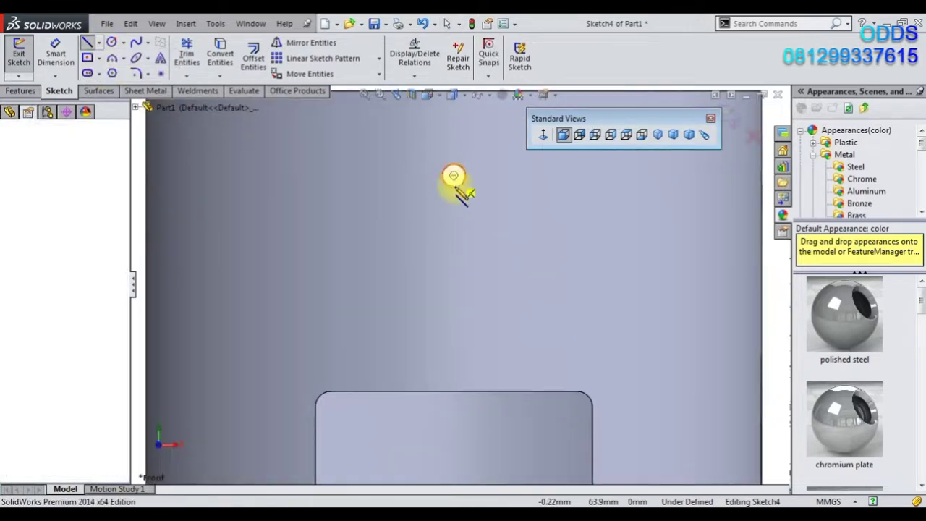
left_click(454, 255)
Step: Draw a small circle centred on the centreline's lower end
left_click(111, 42)
left_click(454, 256)
left_click(458, 257)
key("f")
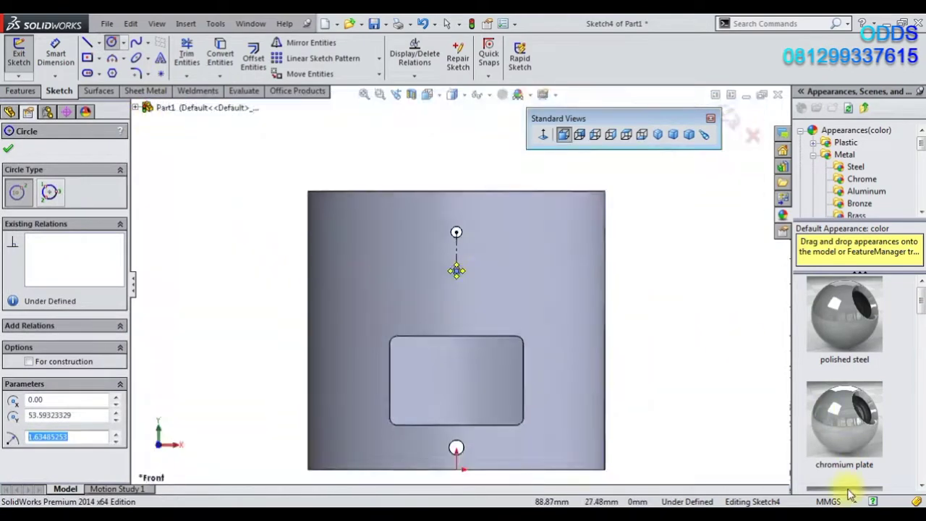
Step: Dimension the centreline to 11 mm and the circle to a 3 mm diameter
left_click(56, 55)
scroll(478, 264, "down", 3)
left_click(418, 258)
left_click(502, 259)
key("Return")
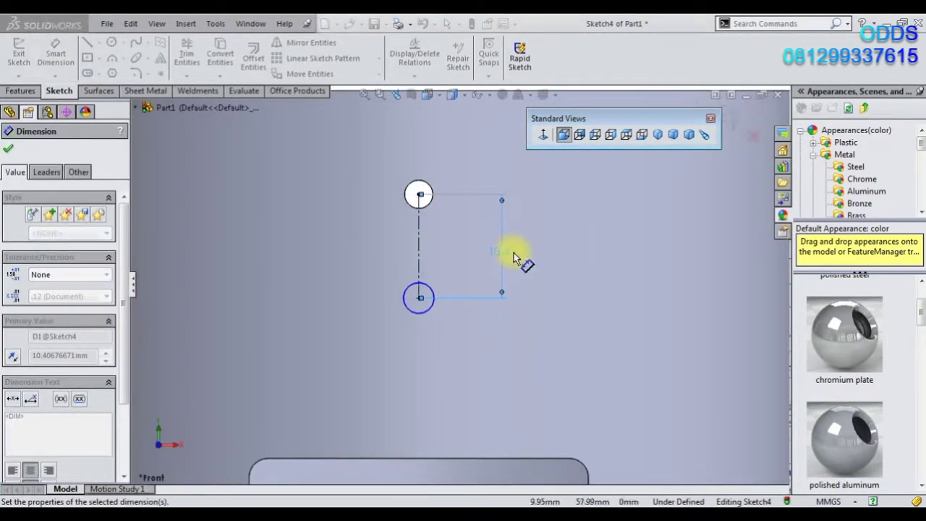
left_click(418, 313)
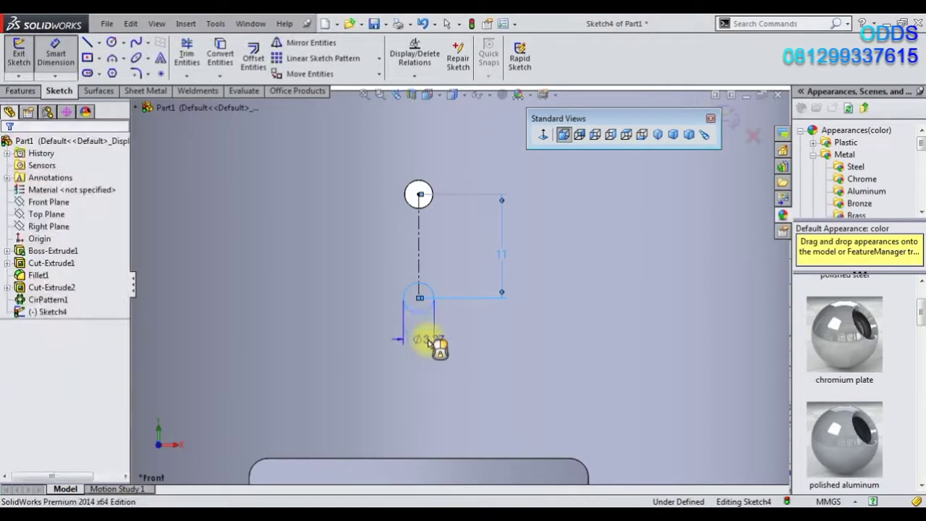
left_click(431, 343)
type("3")
key("Return")
Step: Extrude-cut the 3 mm circle Through All, then choose a circular pattern
scroll(435, 311, "up", 2)
left_click(20, 90)
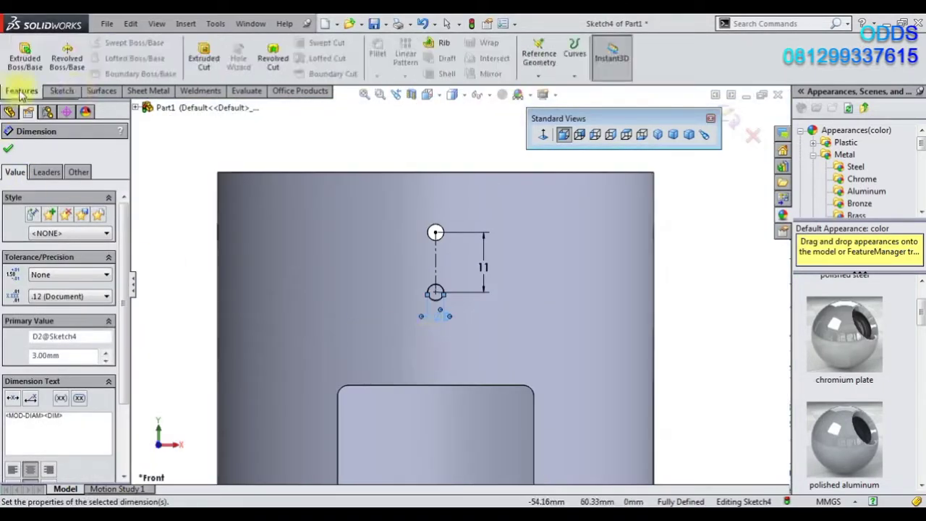
left_click(204, 68)
left_click(72, 227)
left_click(56, 248)
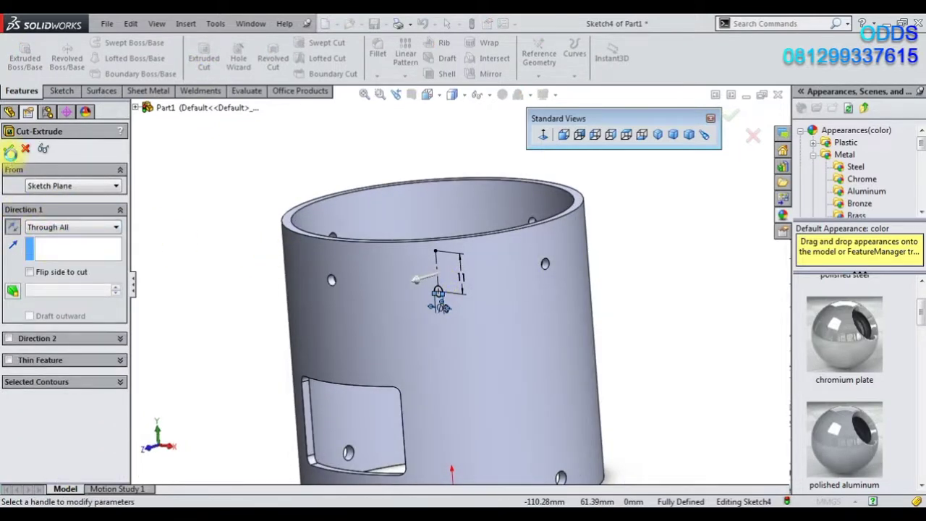
left_click(10, 151)
left_click(402, 76)
left_click(403, 102)
Step: Pattern the hole 8 times over 360° about the cylinder face
left_click(302, 291)
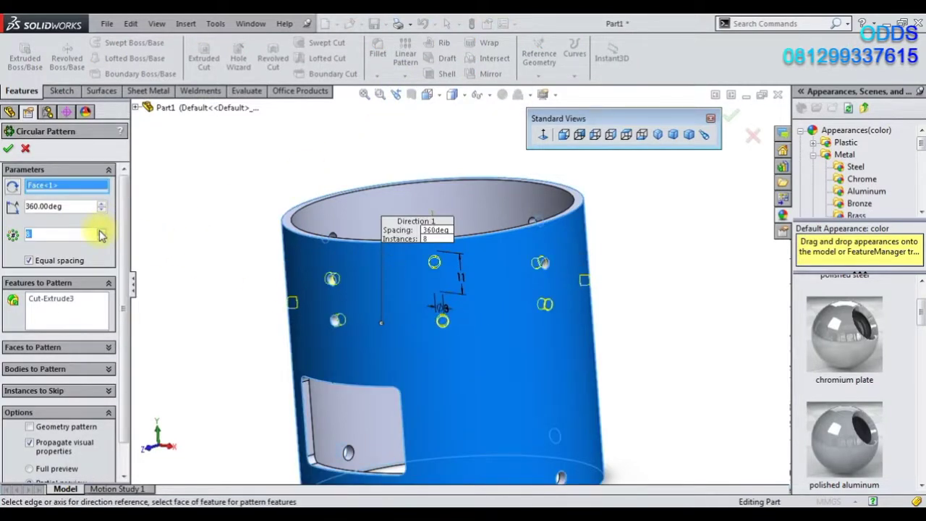
left_click(8, 149)
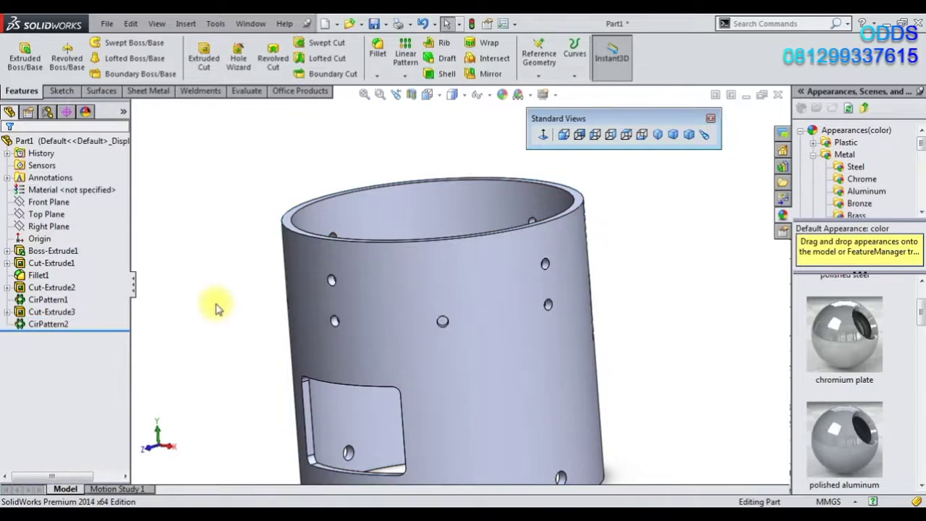
scroll(215, 308, "up", 3)
Step: Switch to the isometric view and apply the polished aluminum appearance to the part
mouse_move(343, 261)
middle_mouse_down()
mouse_move(415, 248)
mouse_move(354, 328)
middle_mouse_up()
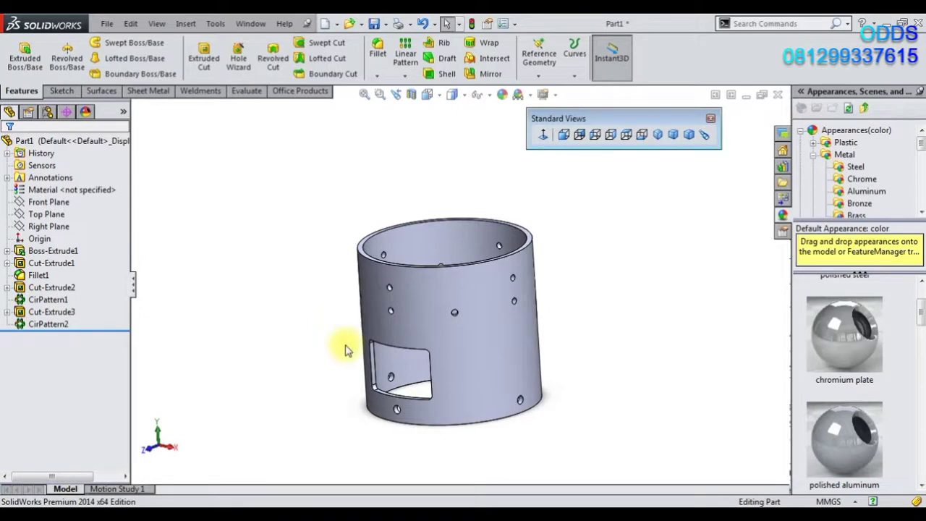
left_click(658, 134)
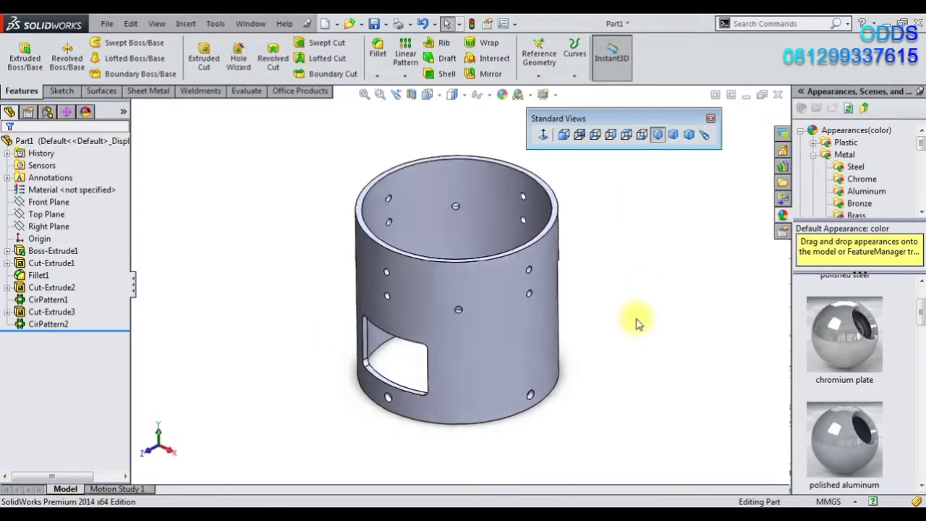
left_click(856, 193)
double_click(838, 312)
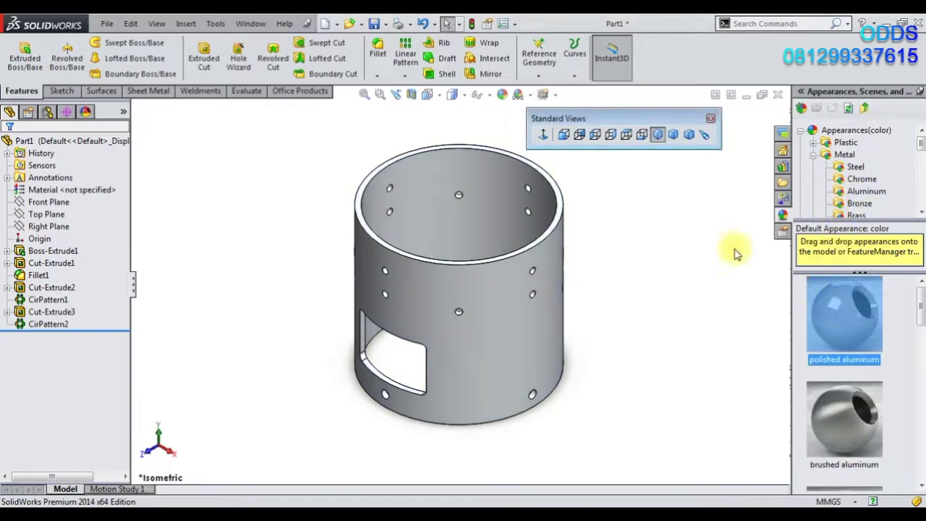
Step: Save the part as '07 FIRE BOX'
left_click(378, 24)
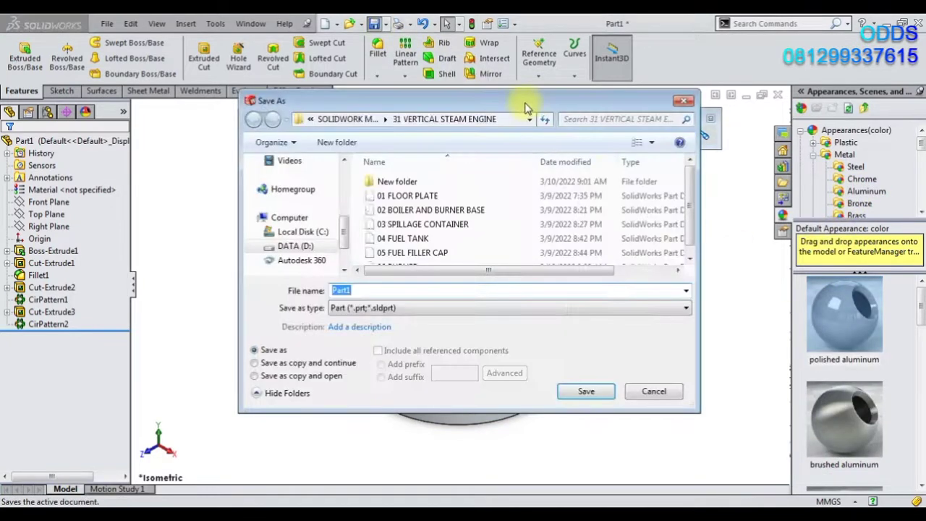
type("07 FIRE BOX")
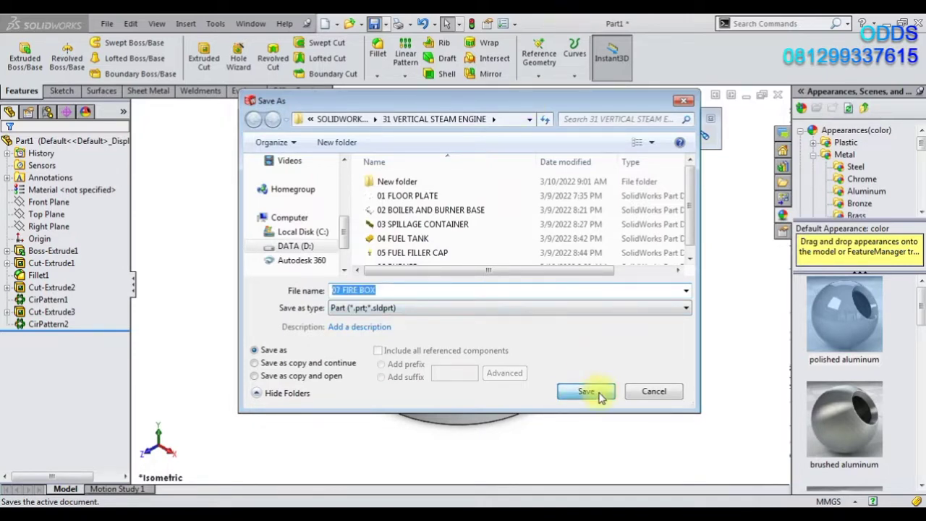
left_click(600, 395)
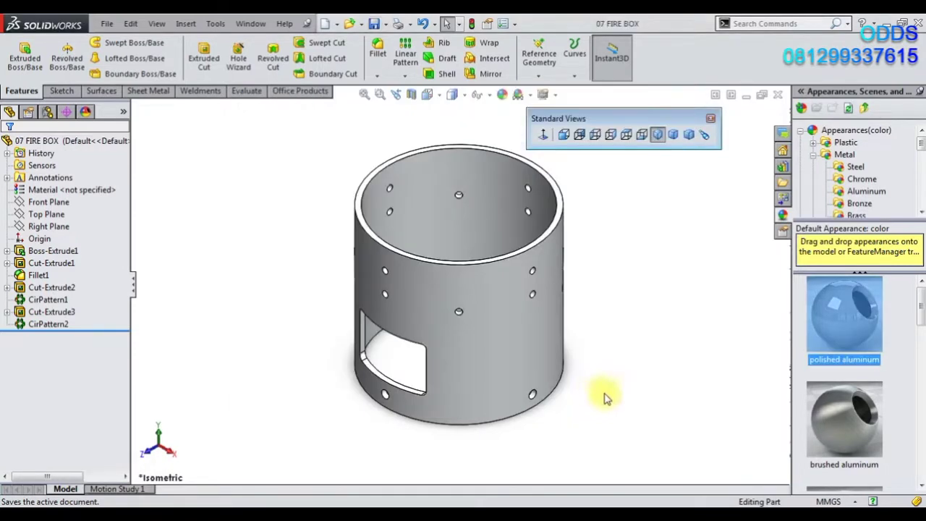
Step: Create a test blank part with a plain white scene, close it discarding changes, and start another new document
left_click(325, 24)
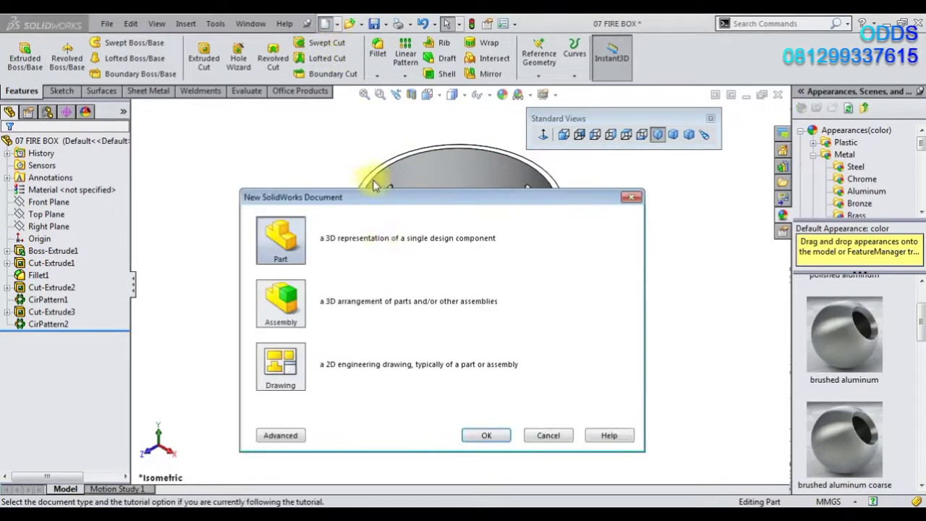
left_click(480, 437)
left_click(518, 94)
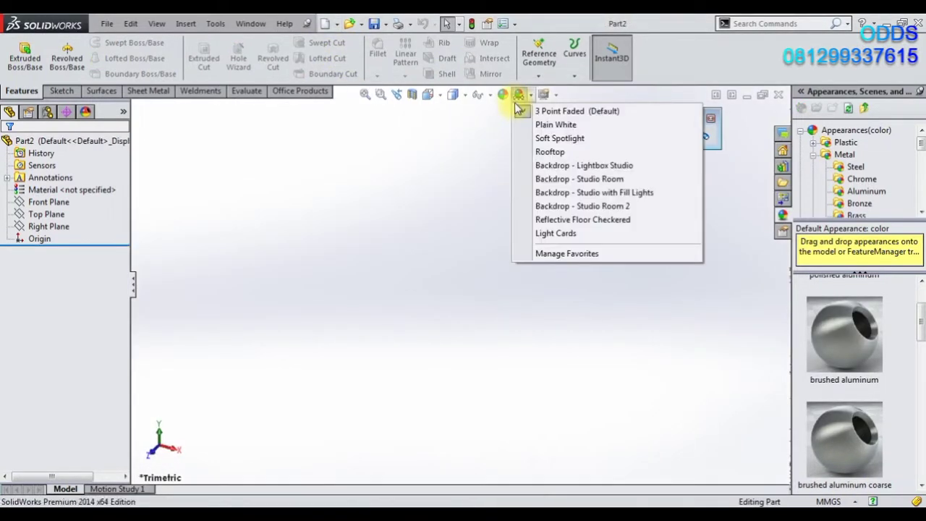
left_click(520, 127)
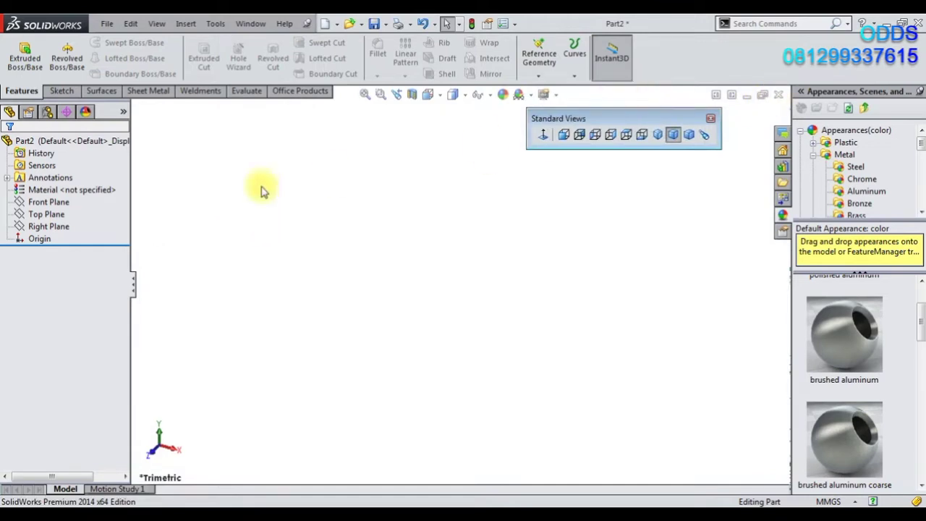
left_click(779, 95)
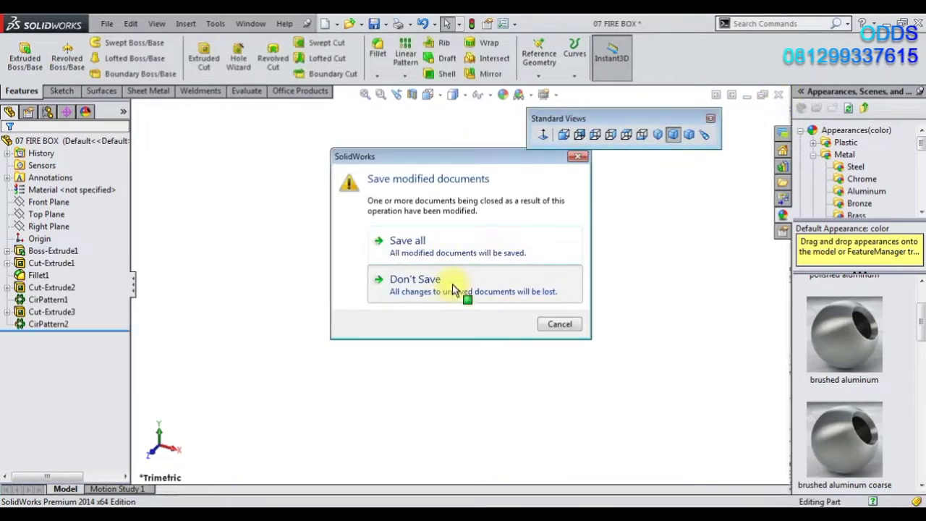
left_click(452, 290)
left_click(324, 23)
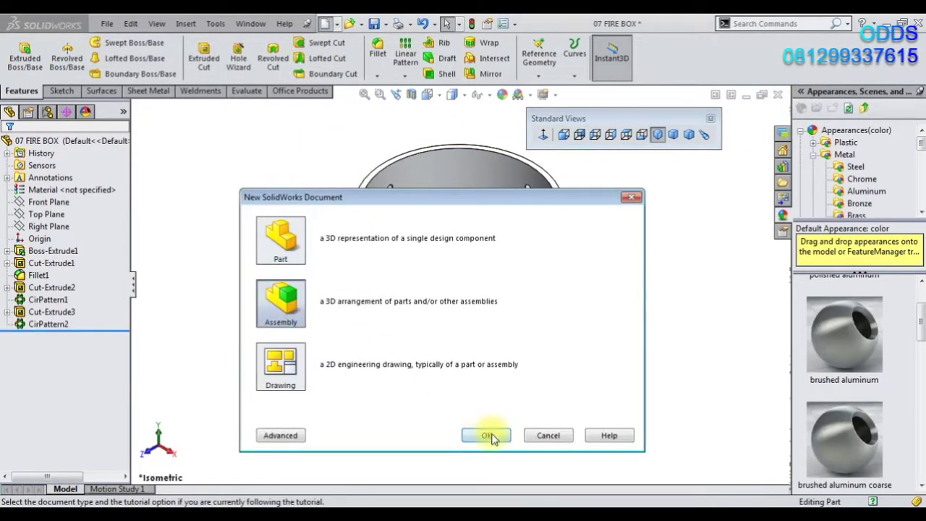
Step: Create a new assembly with a plain white background
left_click(496, 438)
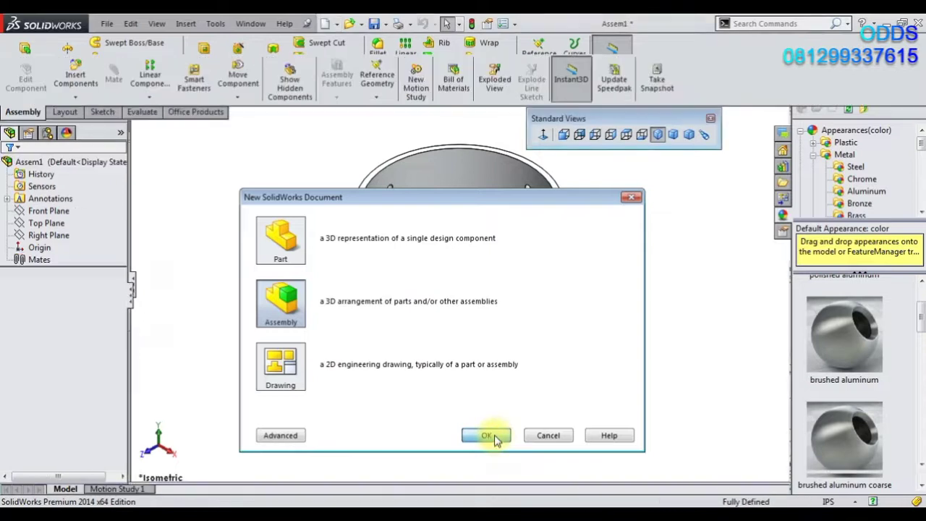
left_click(753, 157)
left_click(517, 116)
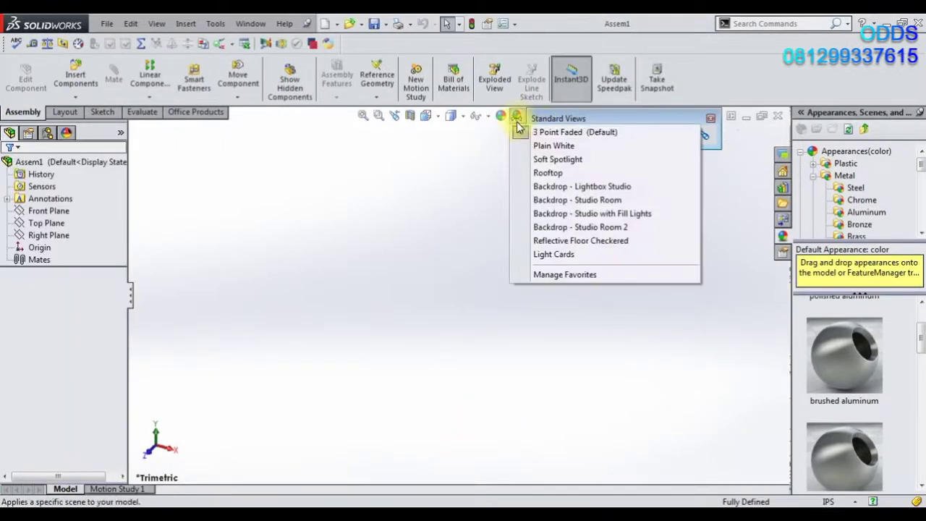
left_click(565, 145)
Step: Insert the 07 FIRE BOX part with temporary axes shown and place it
left_click(77, 81)
left_click(48, 333)
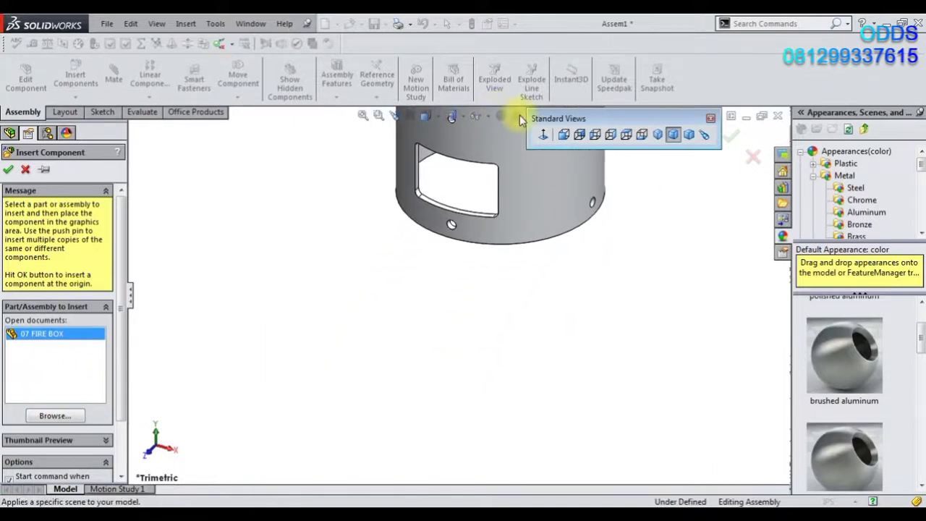
left_click_drag(559, 119, 619, 133)
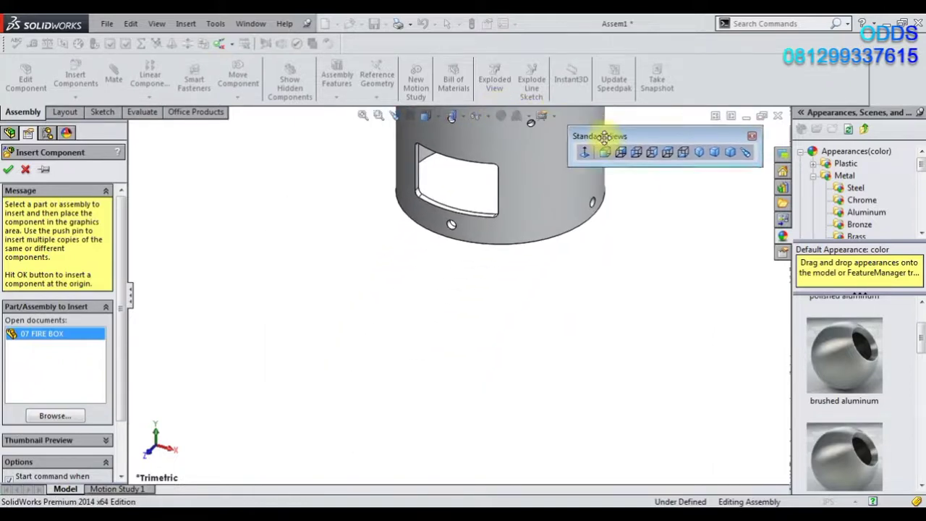
left_click(482, 117)
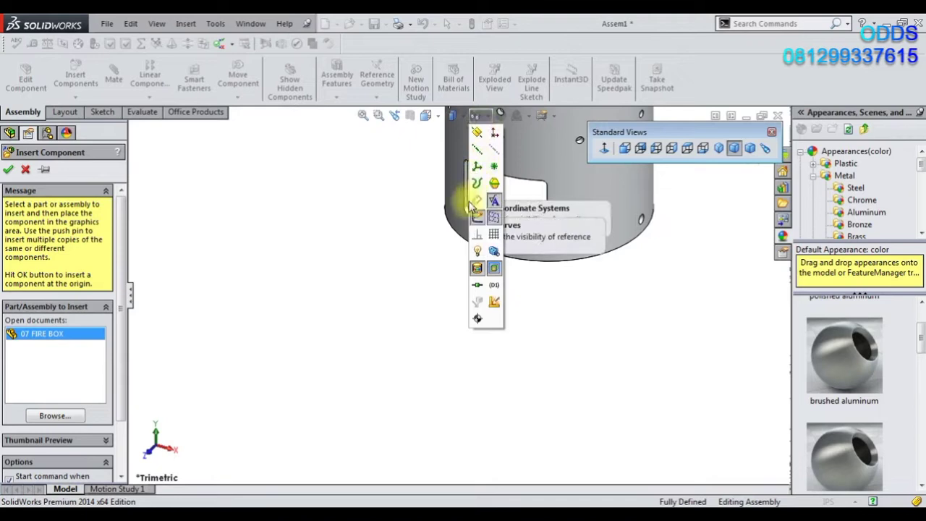
left_click(494, 133)
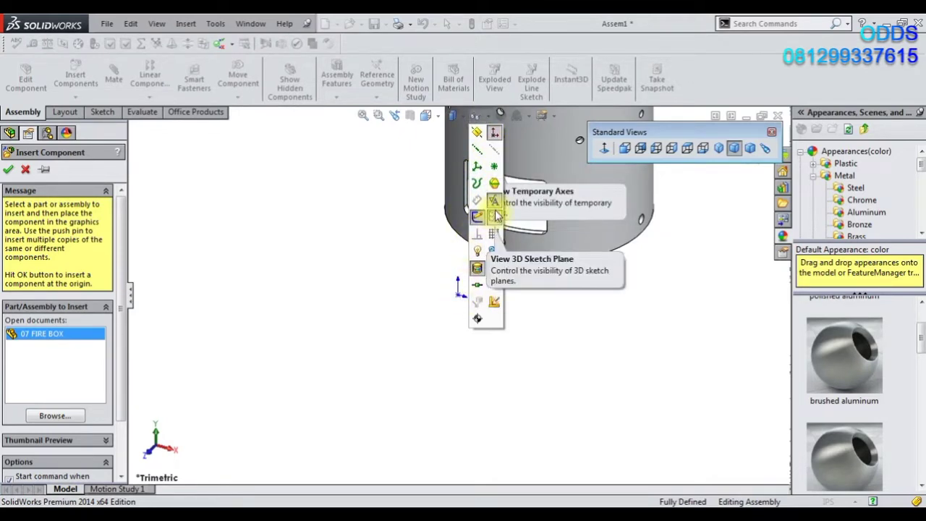
left_click(477, 117)
left_click(478, 117)
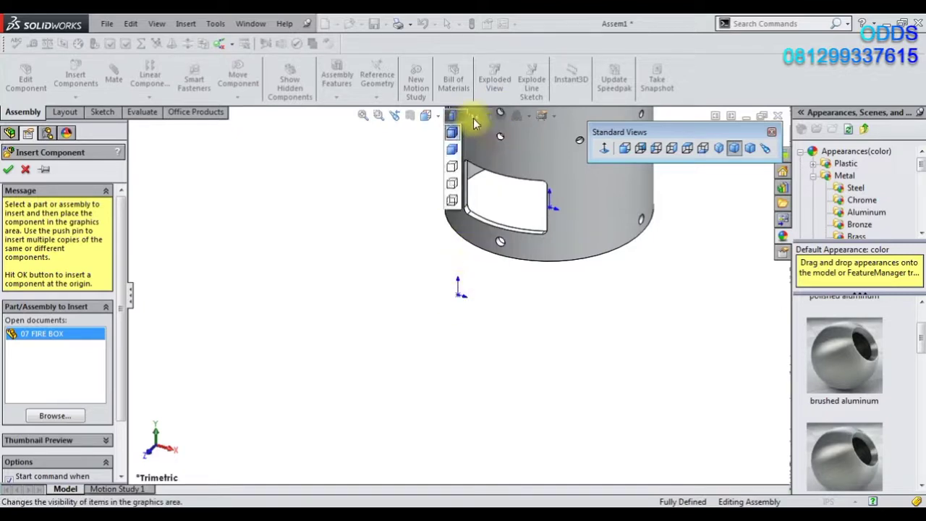
middle_click_drag(471, 118, 460, 301, "ctrl")
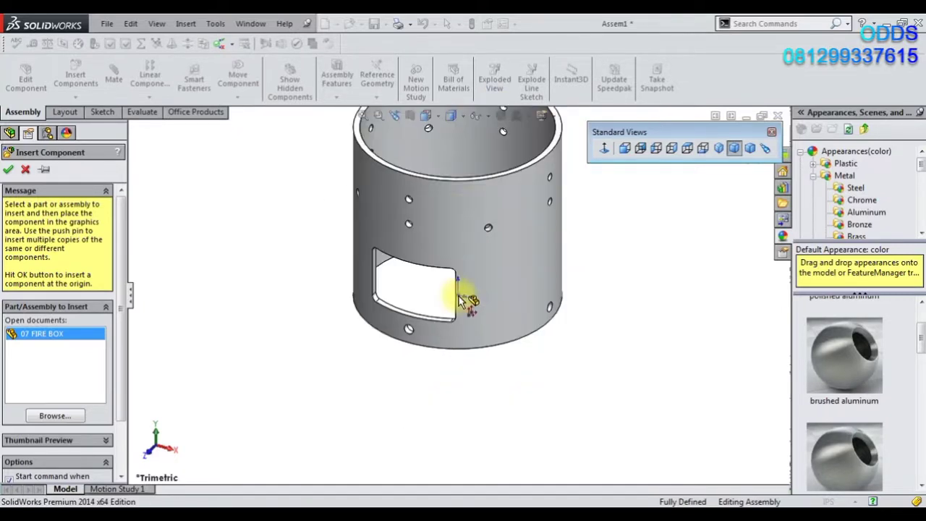
left_click(459, 300)
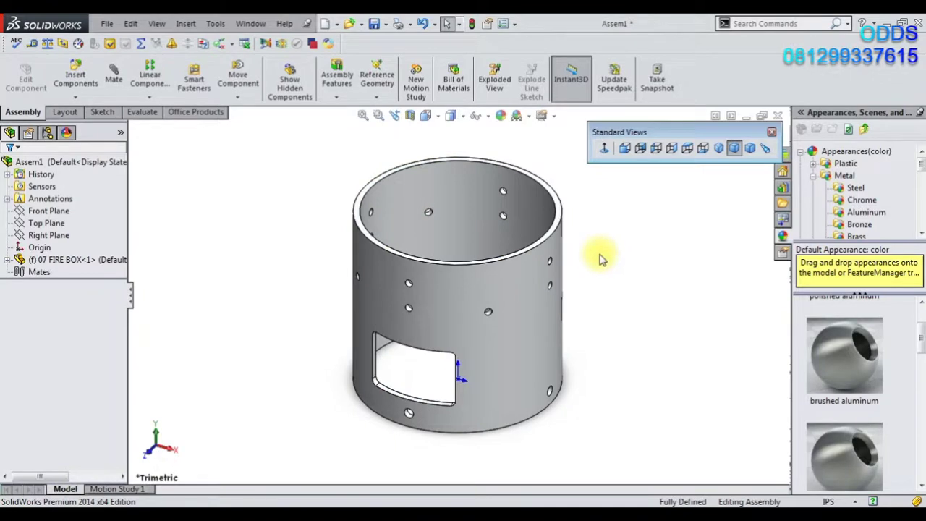
Step: Insert a new virtual part, Part3^Assem1, and open its full shortcut options
scroll(601, 259, "up", 3)
left_click(503, 312)
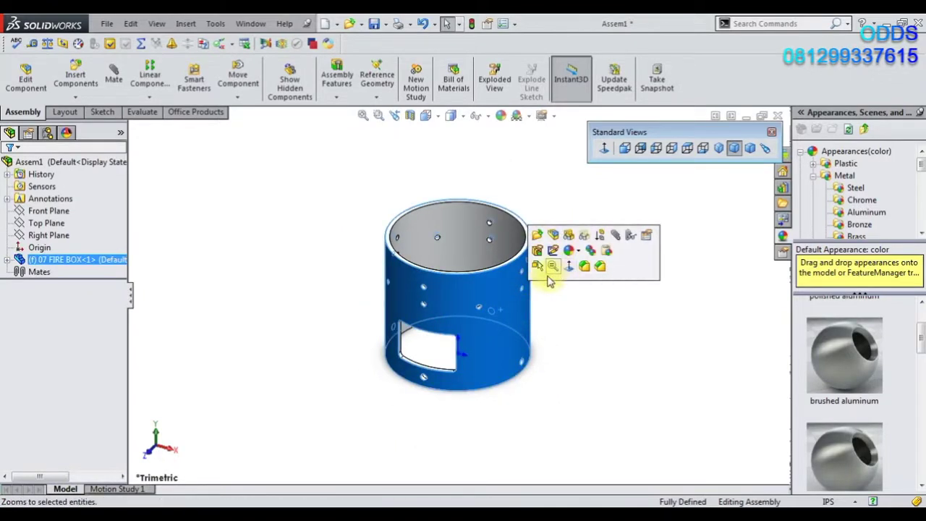
right_click(119, 260)
left_click(360, 379)
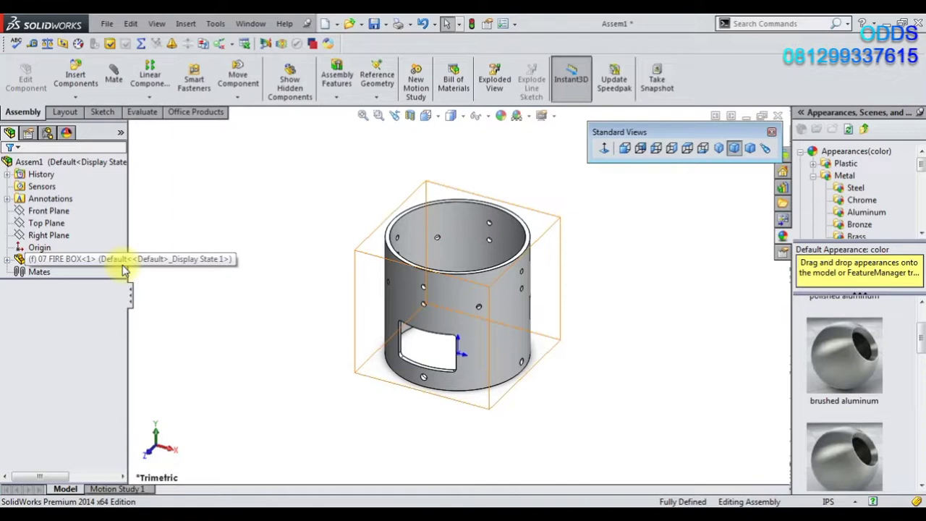
left_click(76, 97)
left_click(94, 123)
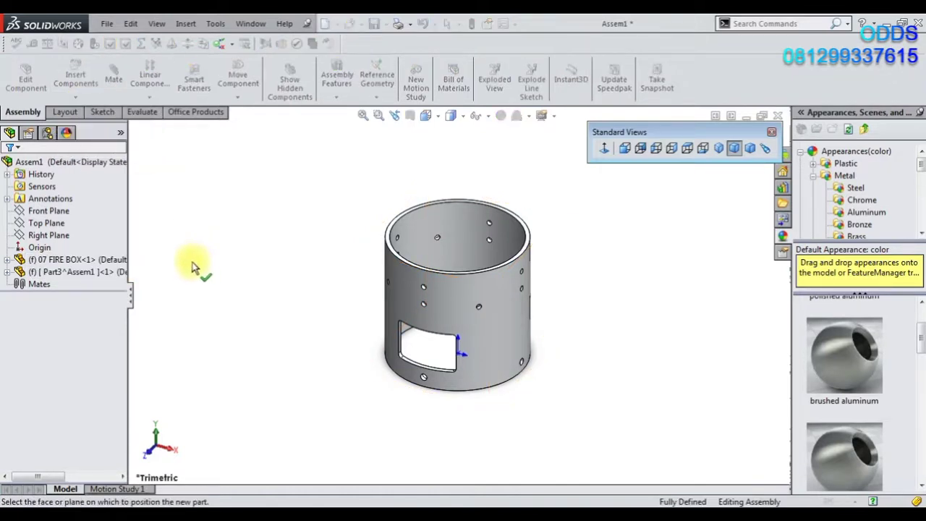
right_click(113, 271)
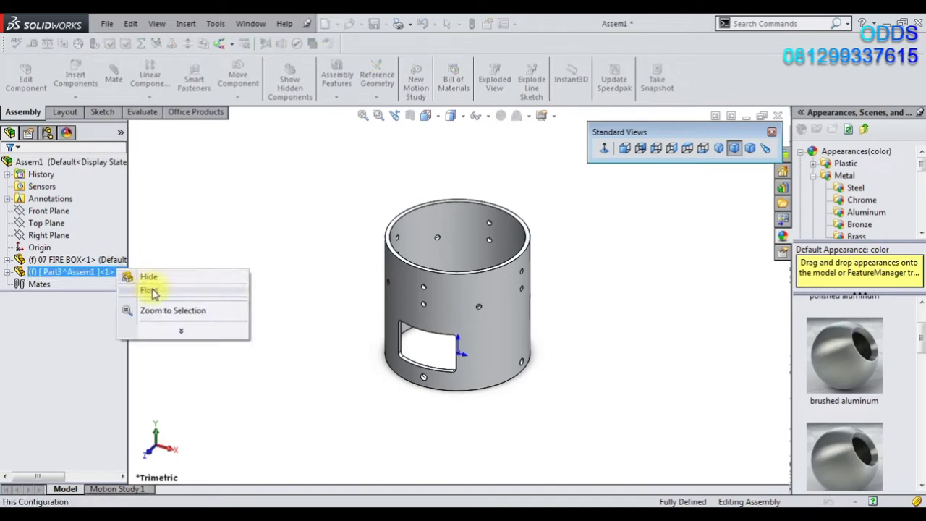
right_click(110, 274)
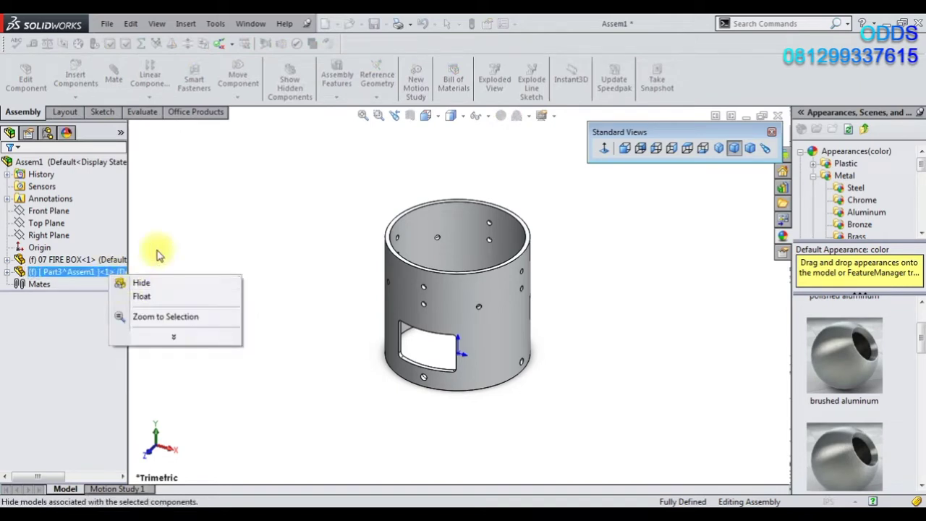
right_click(116, 271)
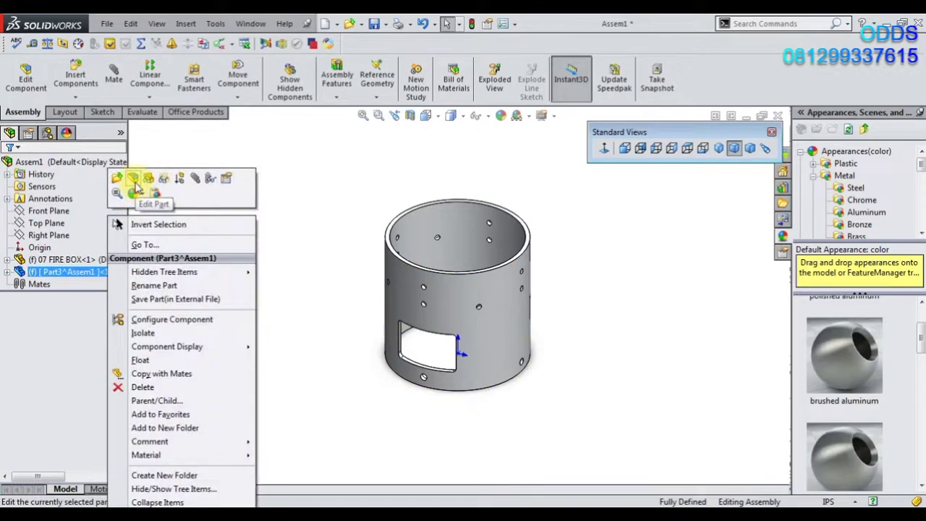
Step: Edit Part3 in context and start a sketch on its Top Plane, viewed normal to it
left_click(134, 181)
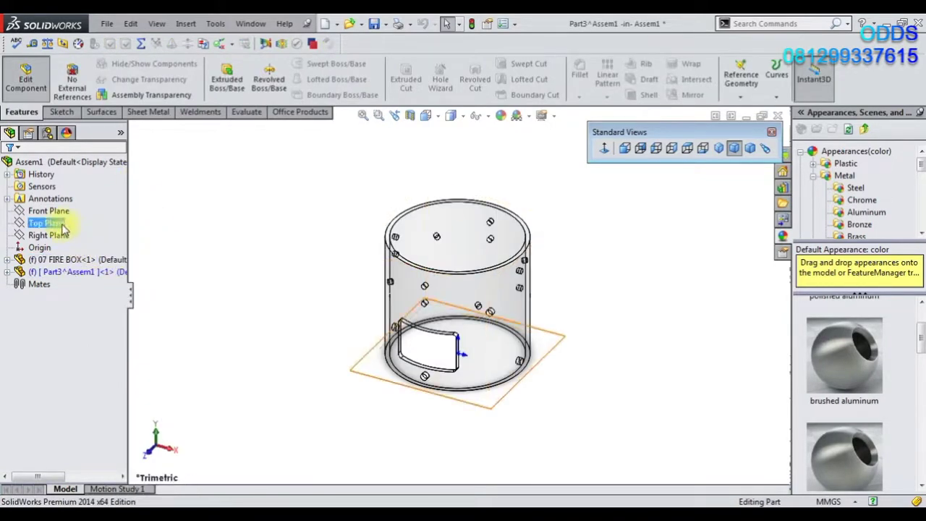
left_click(7, 272)
left_click(60, 345)
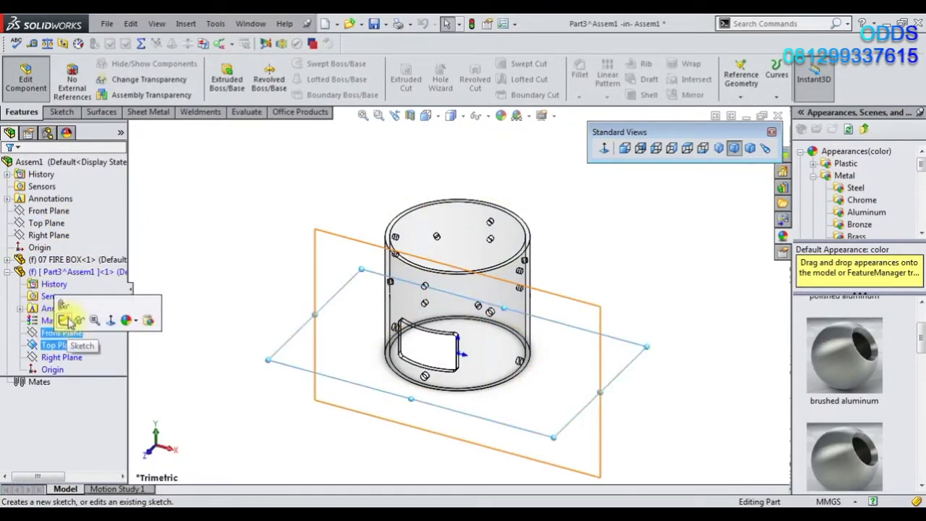
left_click(70, 318)
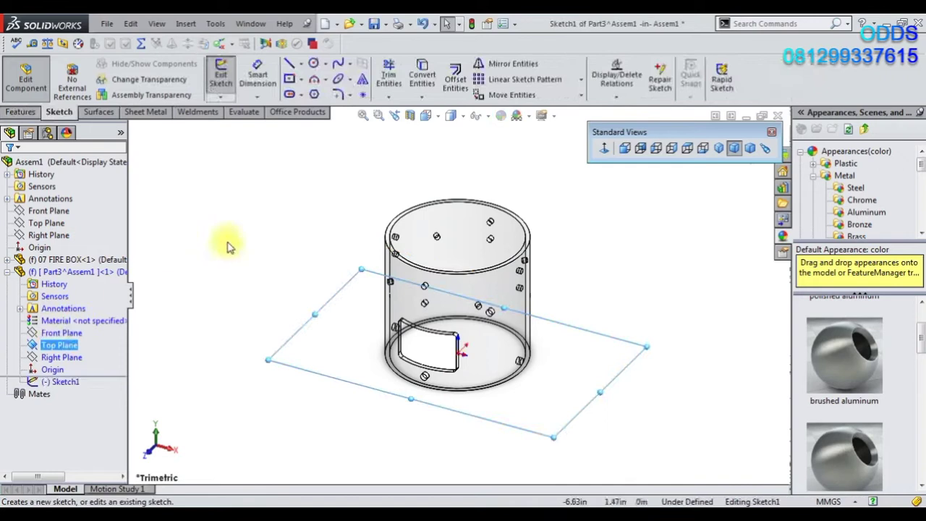
left_click(602, 150)
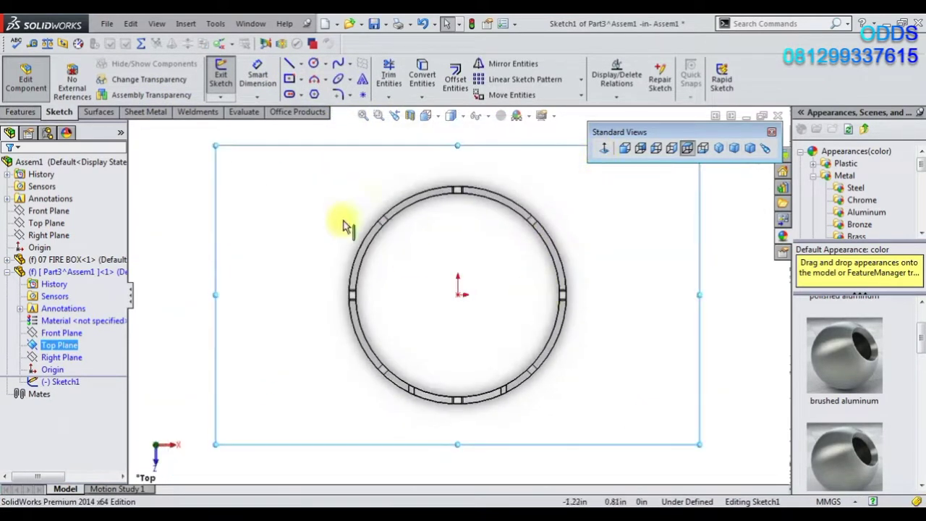
Step: Draw a vertical line and a diagonal line from the origin to the tube wall
left_click(290, 64)
left_click(457, 351)
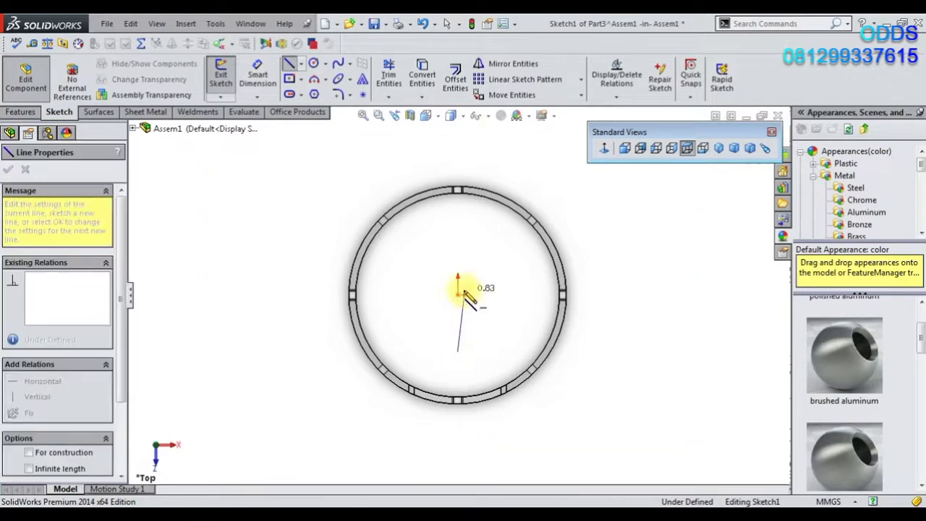
left_click(457, 294)
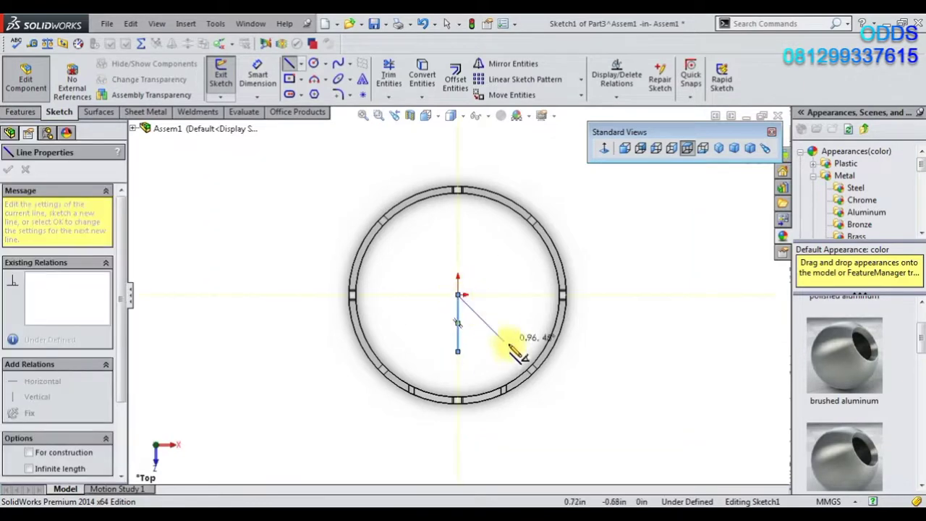
left_click(539, 376)
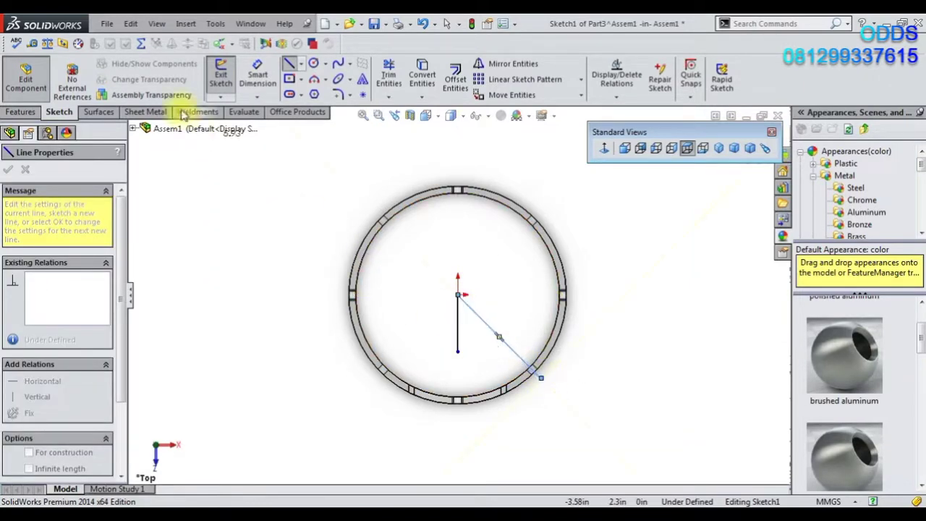
left_click(257, 75)
Step: Dimension the angle between the vertical and diagonal lines as 45°
left_click(458, 322)
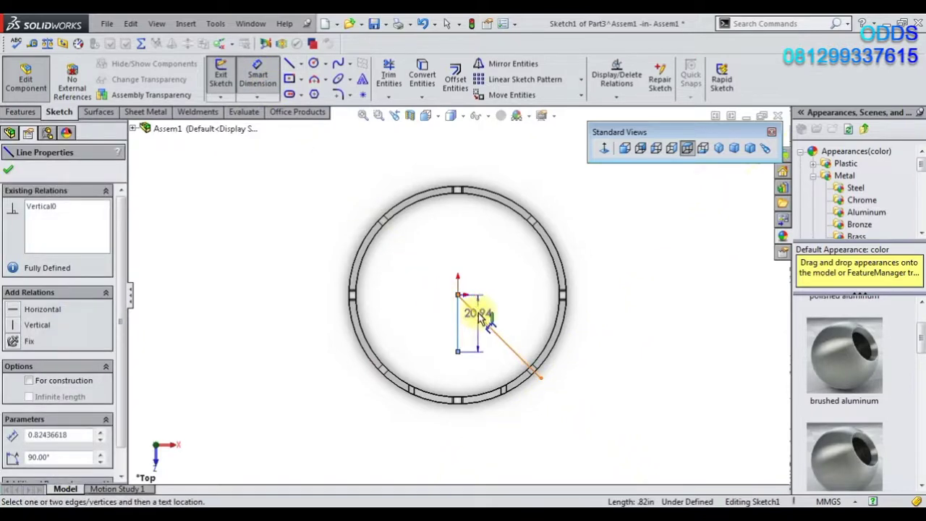
left_click(479, 316)
left_click(470, 319)
left_click(414, 310)
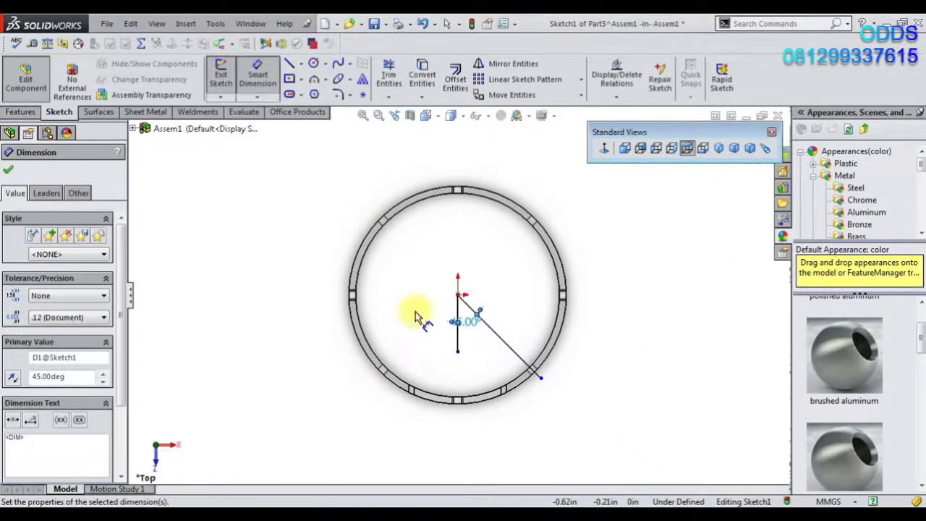
mouse_move(464, 326)
left_mouse_down()
mouse_move(442, 278)
mouse_move(500, 303)
mouse_move(494, 297)
left_mouse_up()
right_click(372, 300)
left_click(405, 72)
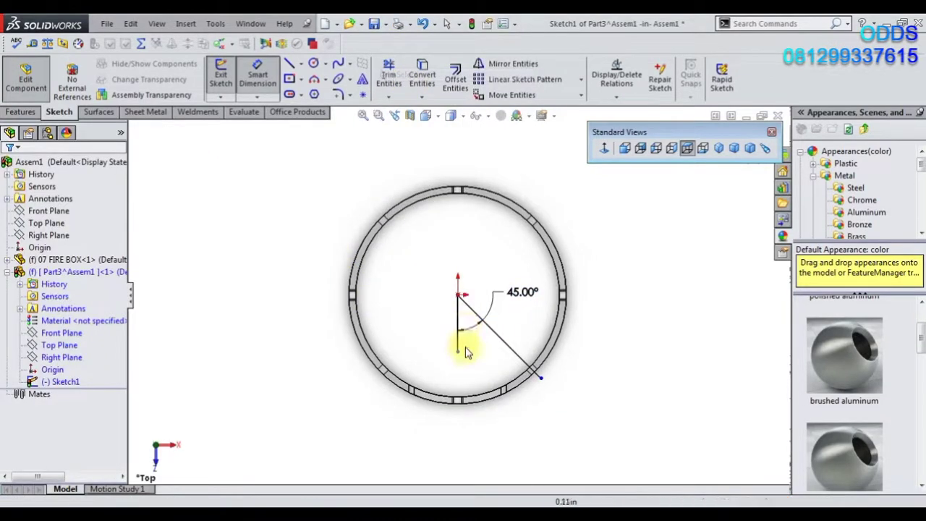
Step: Make the vertical line a construction centreline and extend it past the tube
scroll(456, 304, "down", 2)
left_click(448, 246)
left_click(487, 192)
left_click(450, 271)
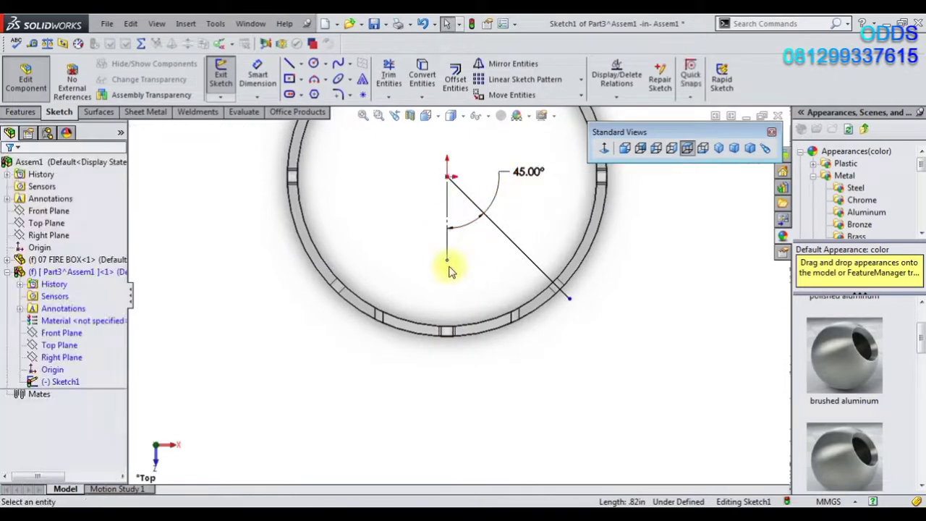
left_click_drag(447, 263, 454, 462)
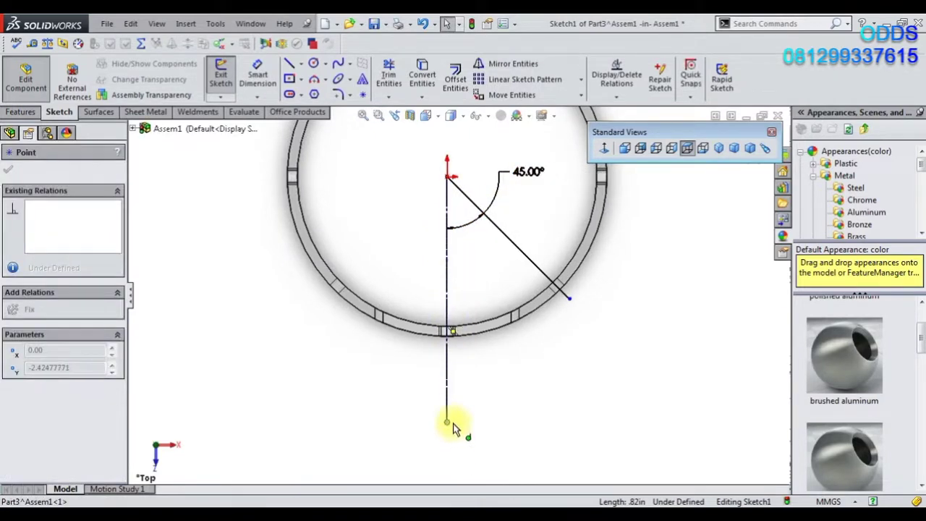
left_click_drag(453, 429, 459, 299)
left_click_drag(458, 446, 461, 294)
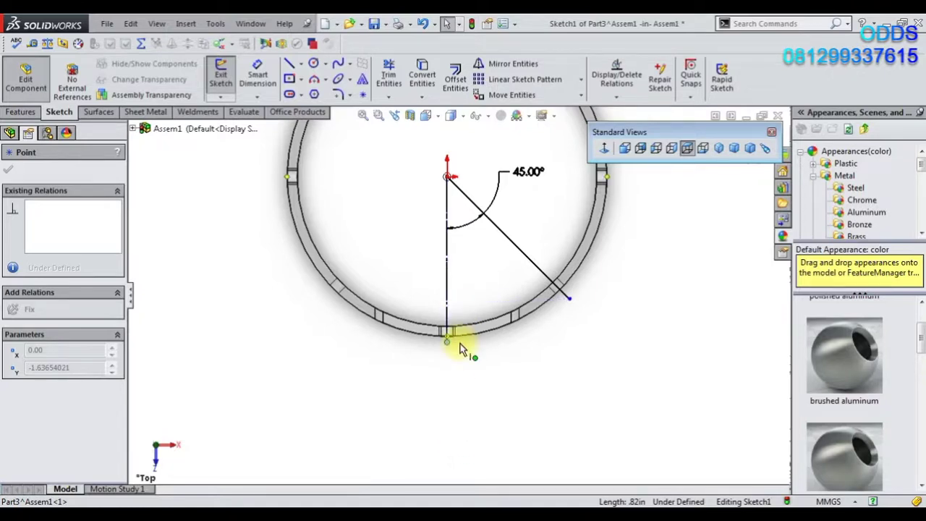
left_click(555, 362)
scroll(463, 297, "up", 3)
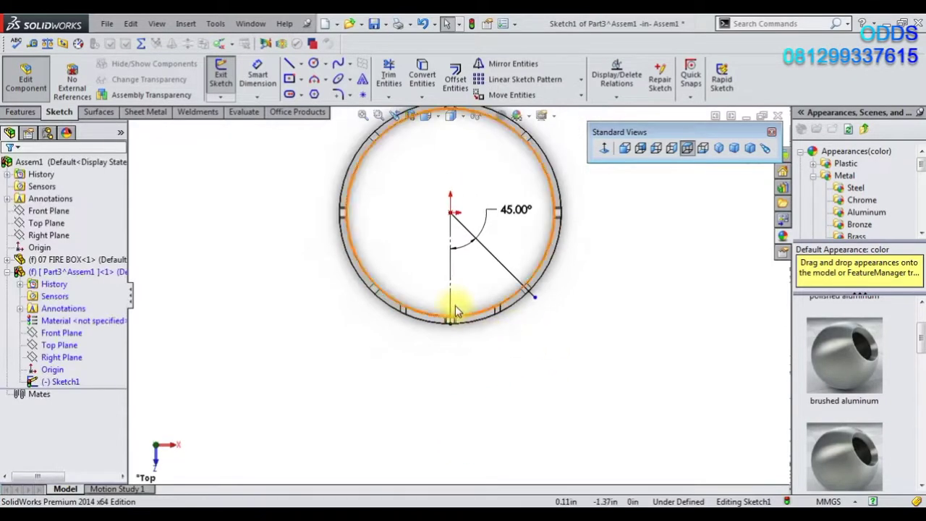
left_click(389, 75)
left_click_drag(450, 321, 450, 345)
Step: Leave trimming and draw a circle centred on the origin around the tube
right_click(318, 250)
left_click(354, 84)
key("Escape")
scroll(507, 304, "down", 2)
key("l")
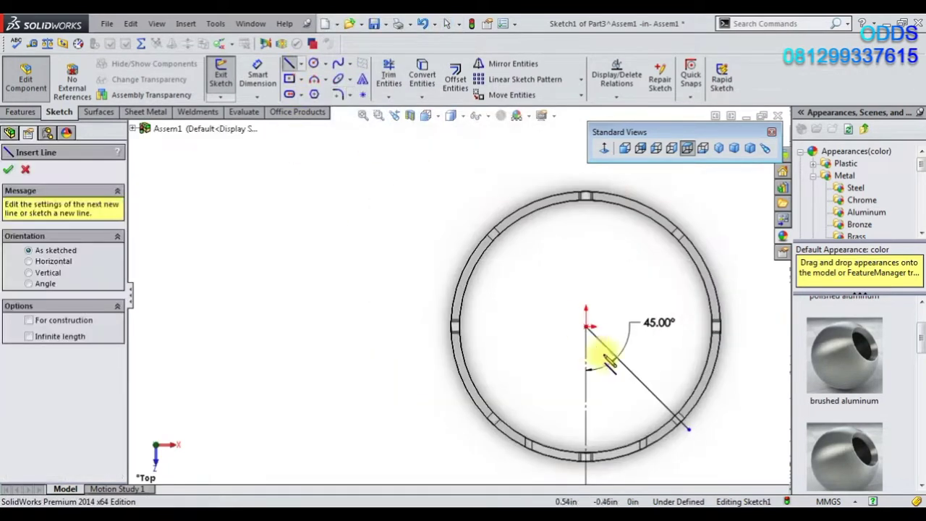
scroll(579, 340, "down", 2)
scroll(539, 353, "down", 1)
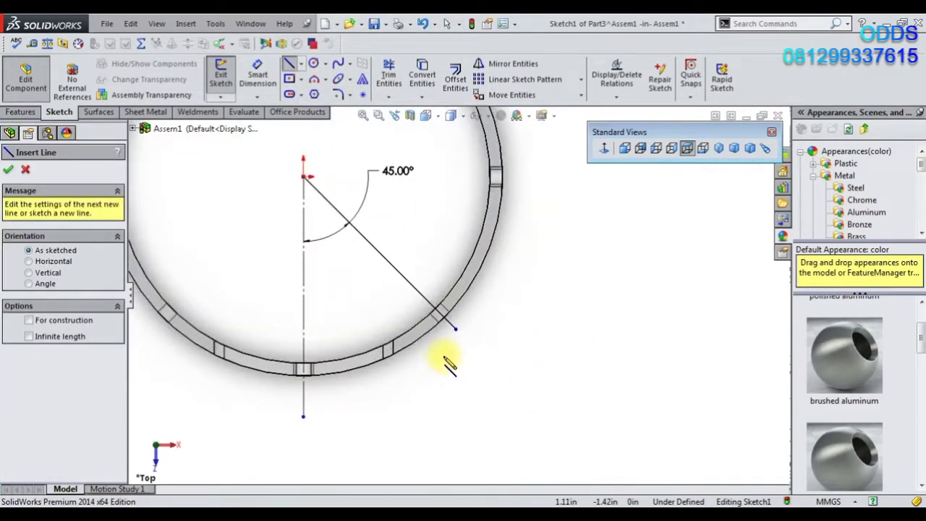
left_click(317, 64)
left_click(304, 176)
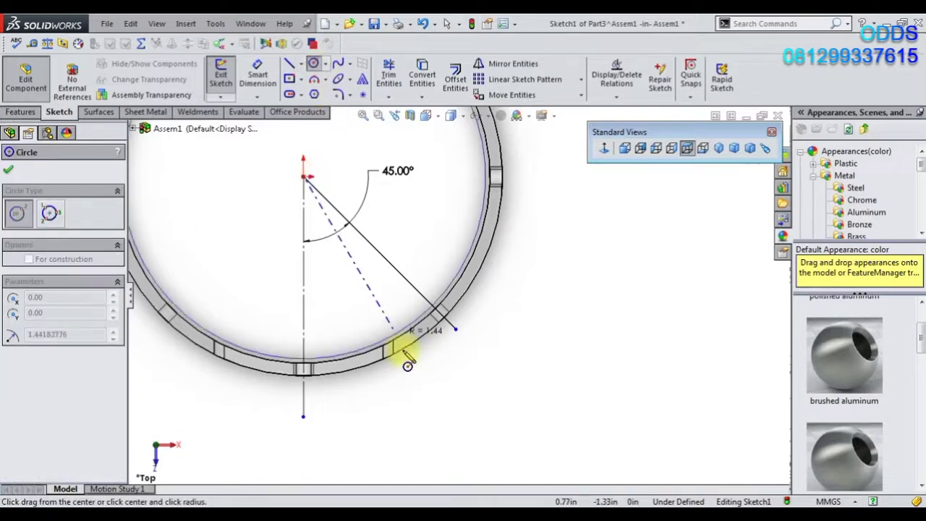
left_click(427, 397)
Step: Dimension the circle's diameter to 88
left_click(264, 76)
left_click(529, 285)
left_click(598, 252)
type("88")
key("Return")
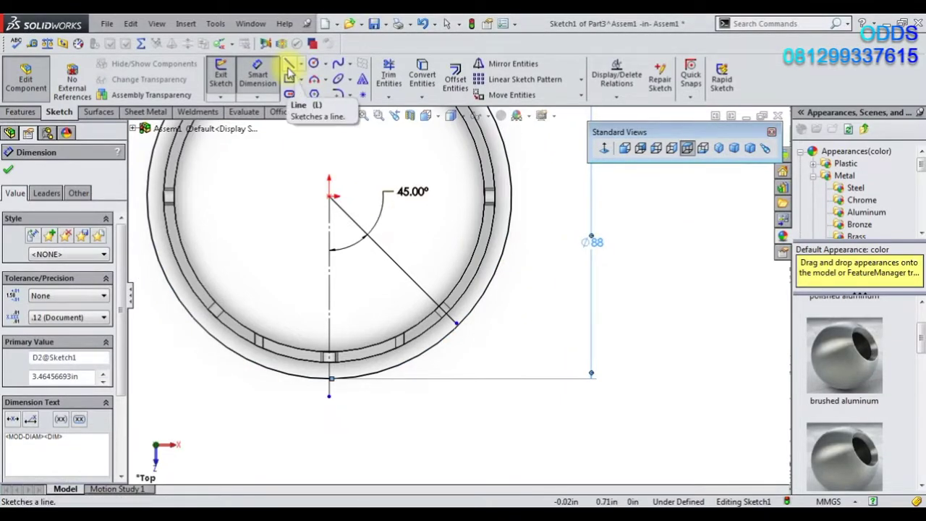
scroll(487, 311, "up", 1)
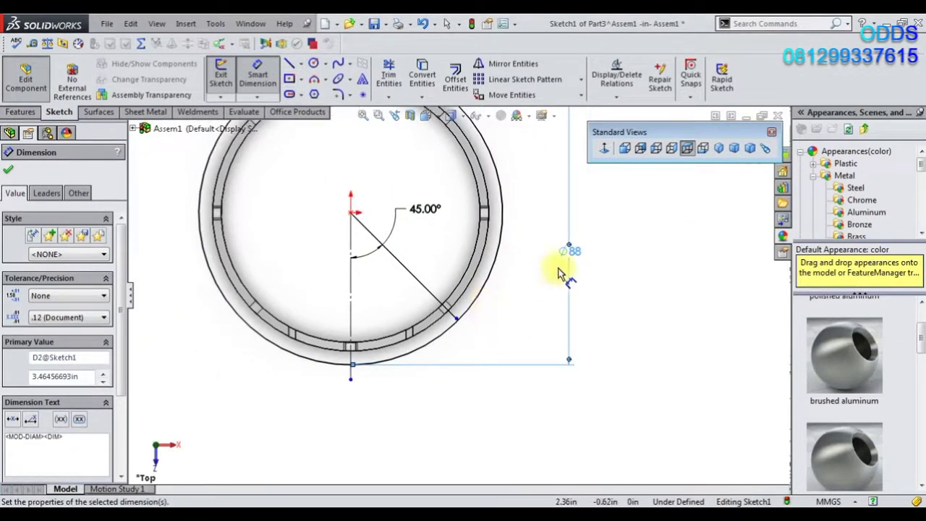
left_click(506, 268)
left_click(525, 217)
left_click(527, 289)
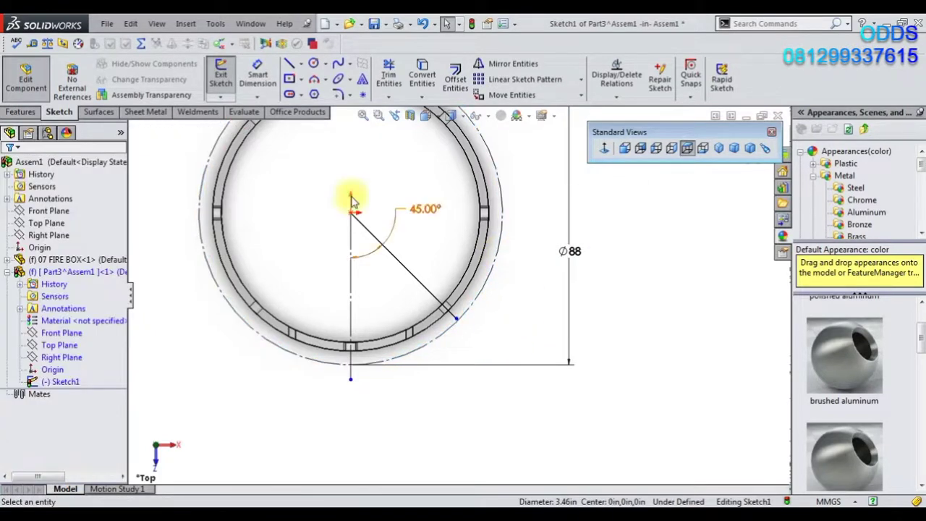
left_click(289, 64)
Step: Draw the angled edge, right vertical side, bottom edge and a short left upright of the profile
left_click(456, 319)
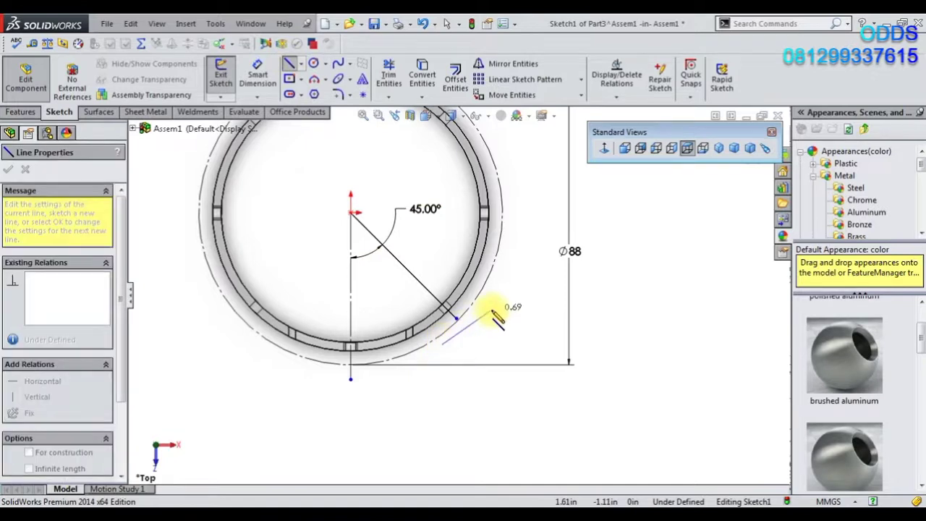
left_click(526, 346)
left_click(526, 420)
left_click(351, 419)
left_click(351, 397)
left_click(289, 64)
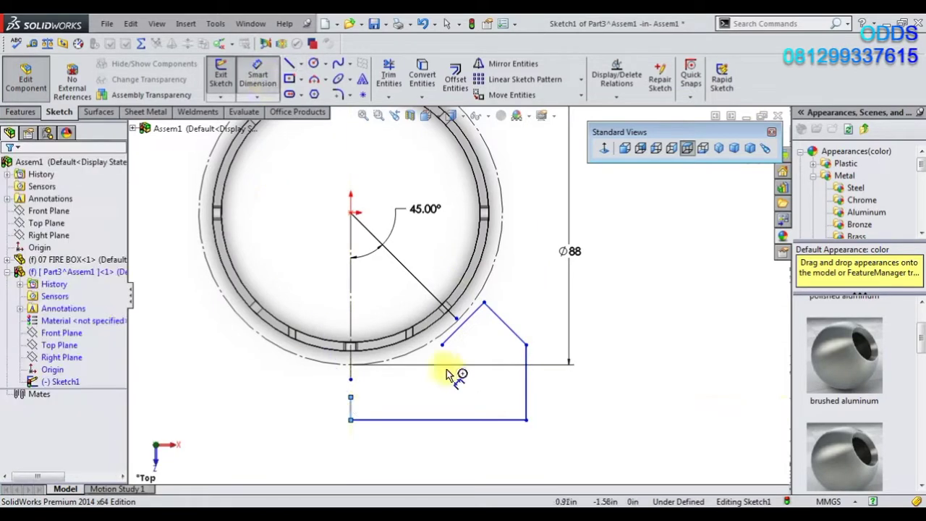
Step: Dimension the short angled line at 2 mm, then change the sloped edge length to 12
left_click(464, 325)
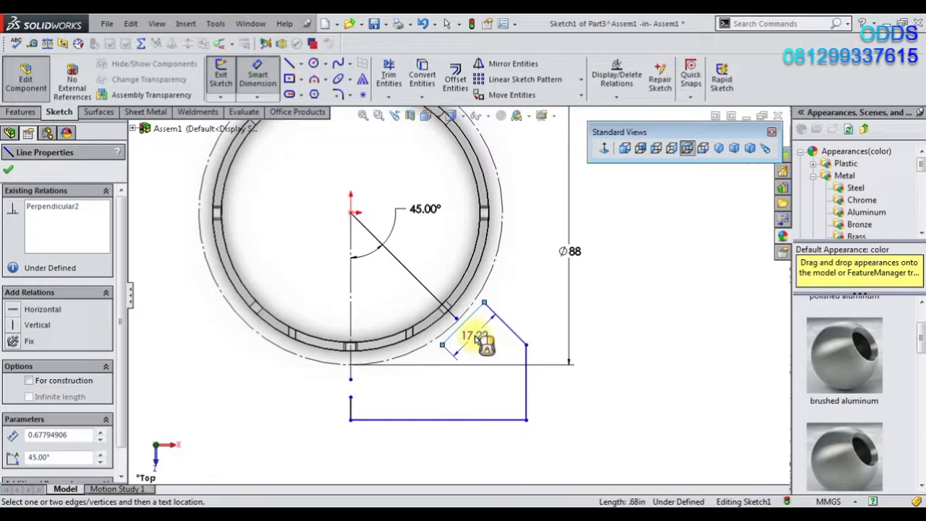
left_click(477, 340)
type("2mm")
key("Return")
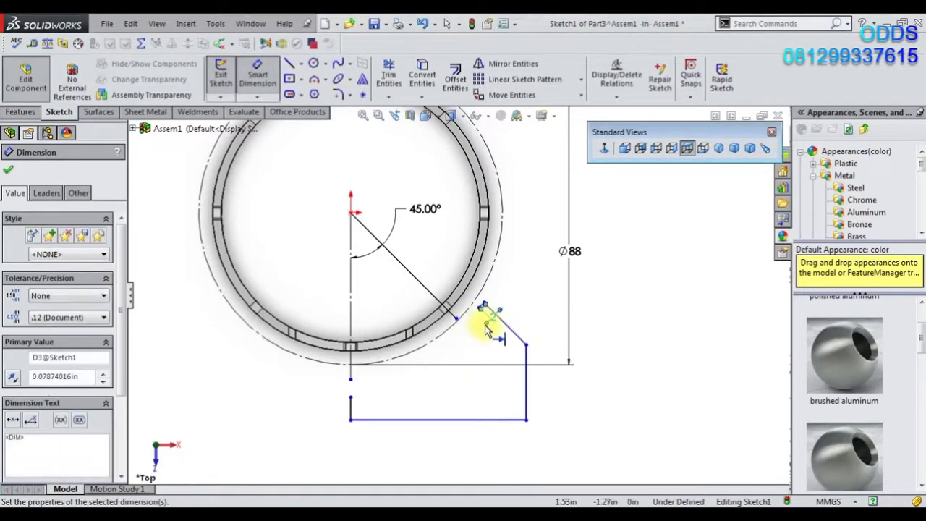
key("Escape")
double_click(485, 319)
type("12")
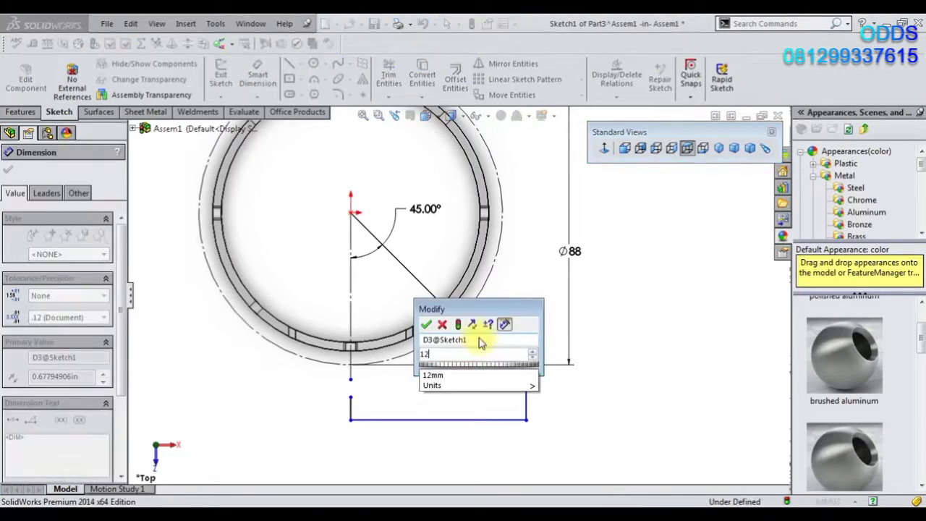
key("Return")
scroll(488, 335, "down", 3)
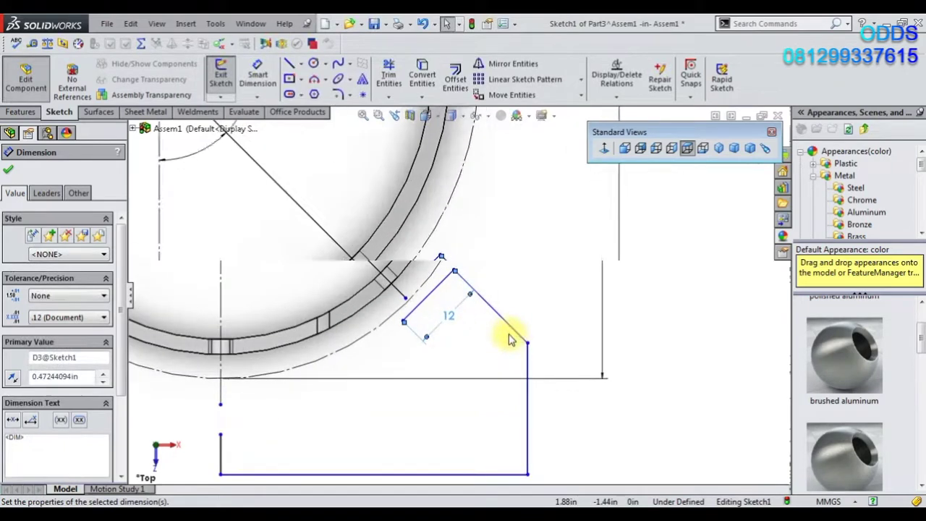
key("Escape")
Step: Make the upper-right and upper-left sloped edges equal in length
left_click(489, 302)
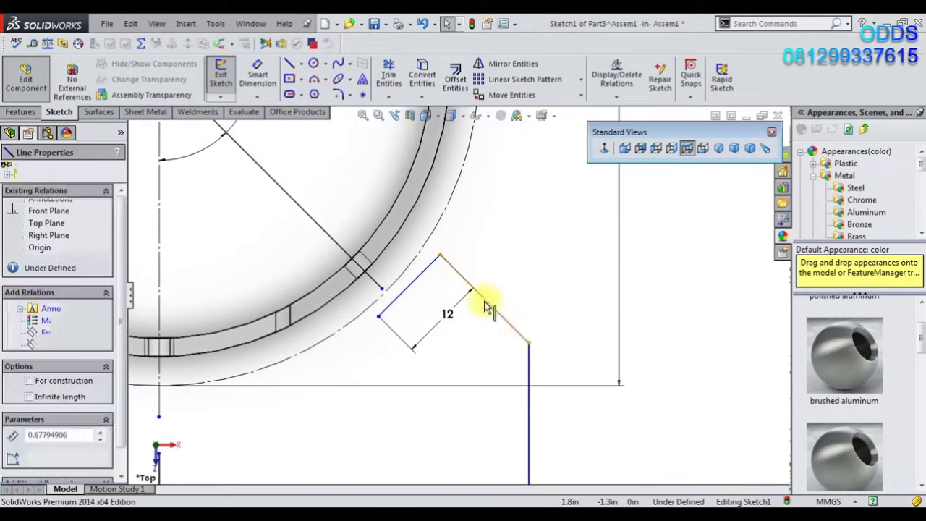
left_click(428, 268, "ctrl")
left_click(540, 215)
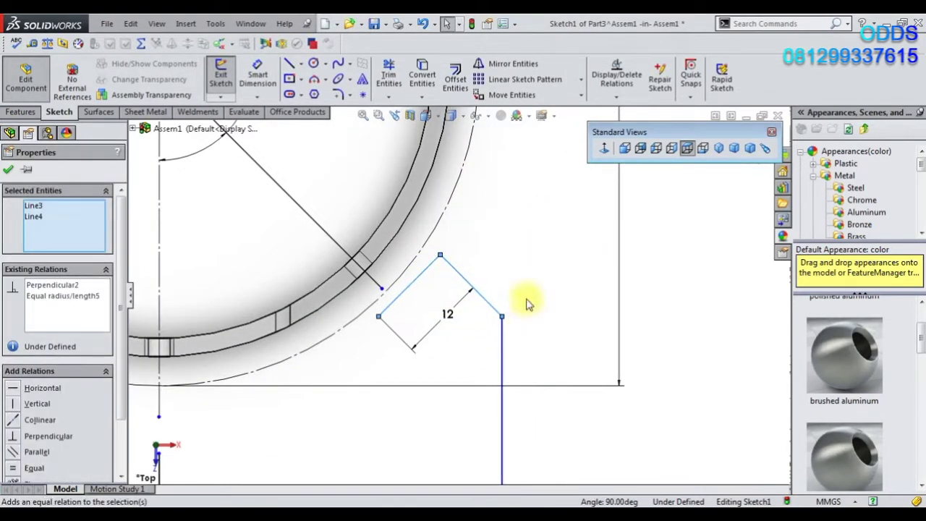
left_click(533, 257)
Step: Add a 45° angle dimension between the right sloped edge and the right vertical edge
left_click(257, 74)
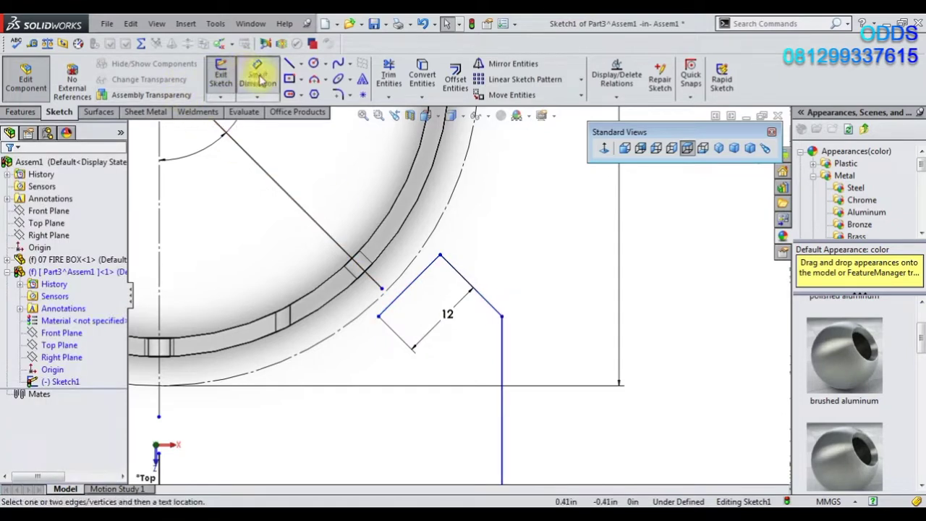
left_click(472, 287)
left_click(502, 335)
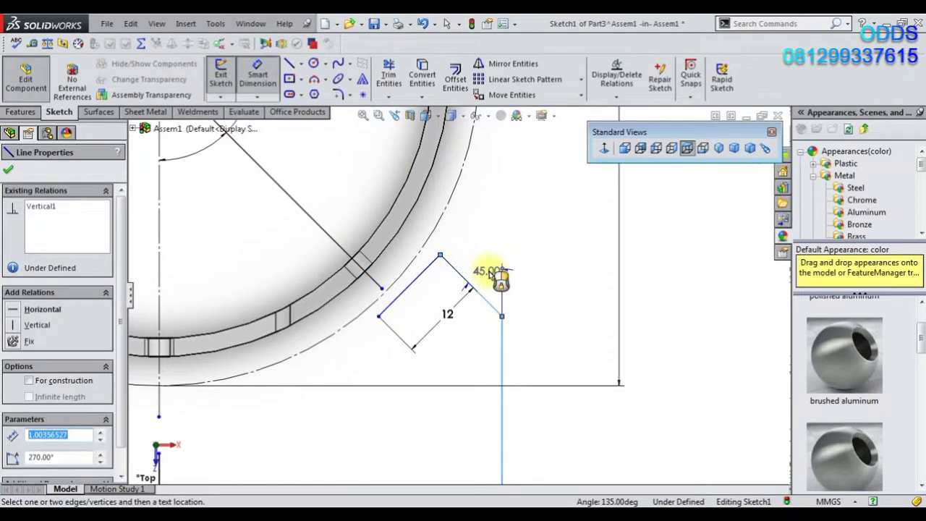
left_click(481, 210)
key("Return")
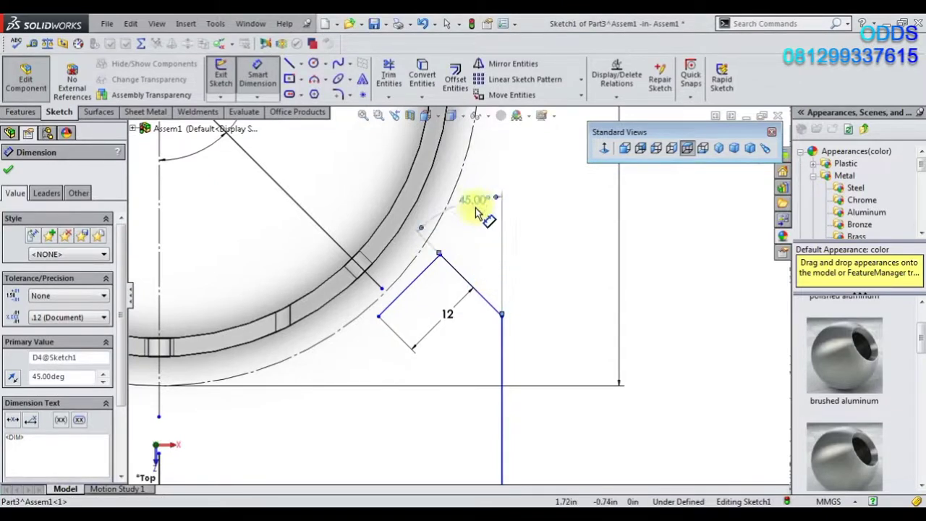
scroll(459, 362, "up", 3)
Step: Dimension the right vertical side at 30 mm
left_click(489, 383)
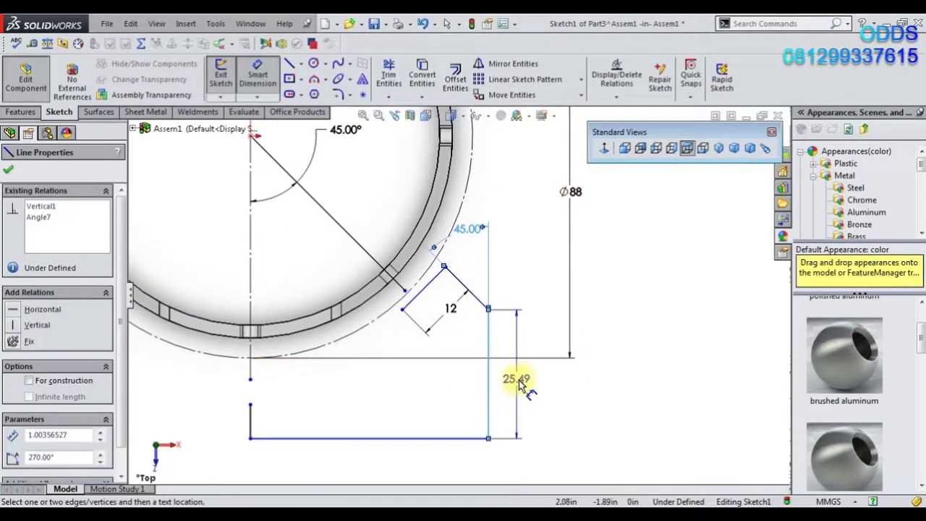
left_click(518, 384)
type("30")
key("Return")
scroll(518, 385, "up", 2)
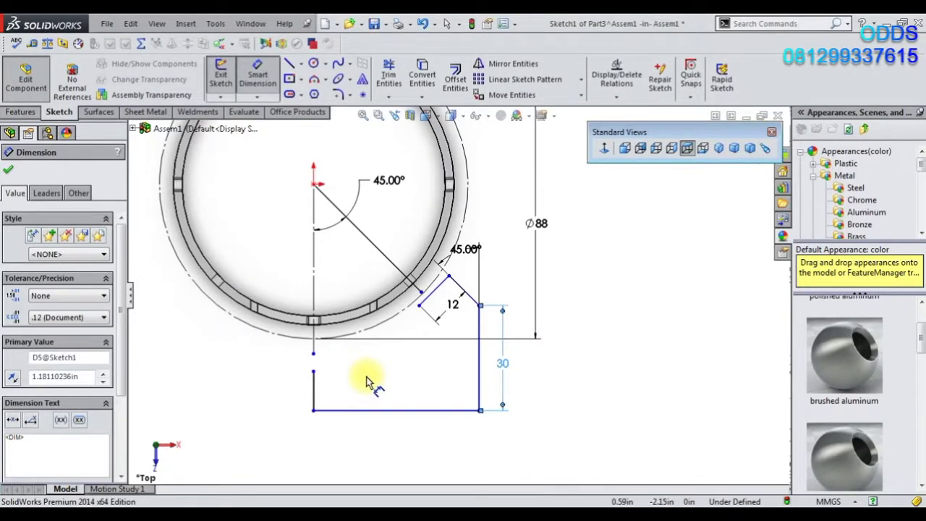
Step: Leave dimensioning and convert the diagonal reference line into construction geometry
right_click(236, 366)
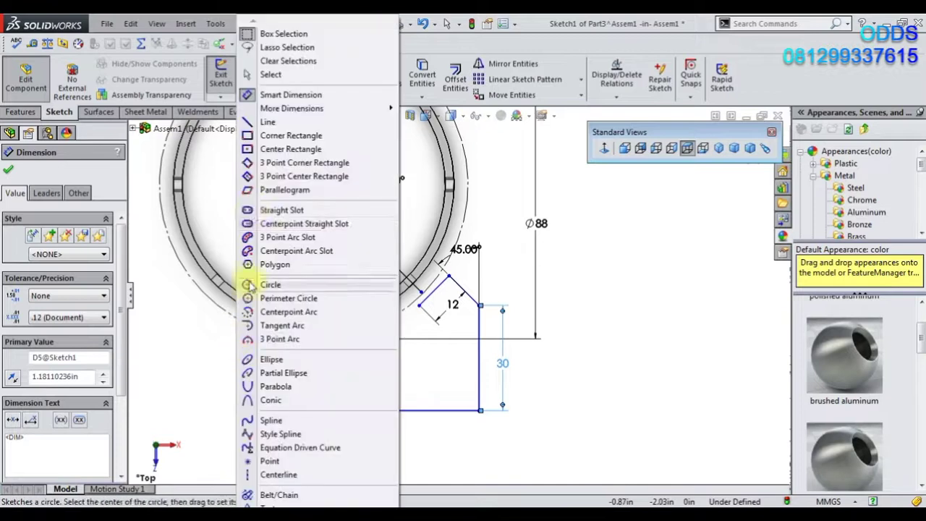
left_click(271, 73)
scroll(455, 368, "down", 3)
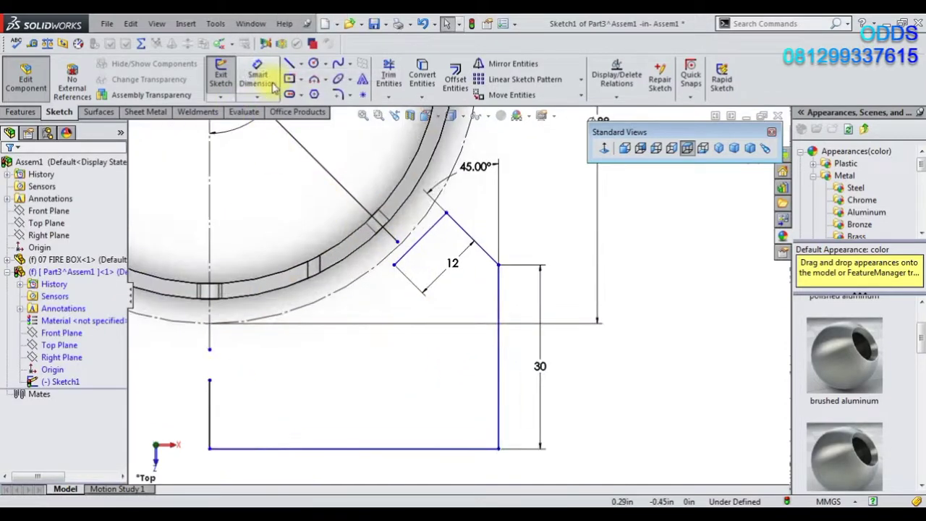
left_click(300, 64)
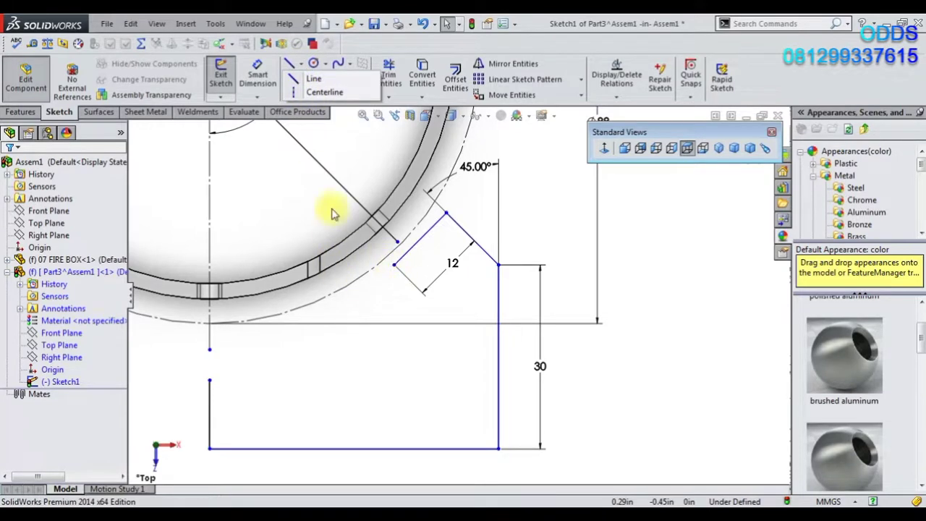
left_click(367, 211)
left_click(364, 217)
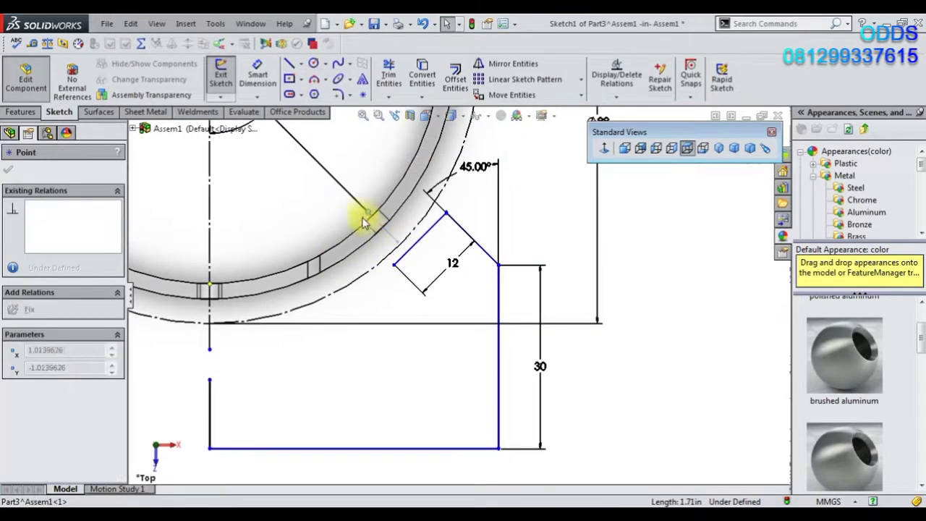
left_click(366, 209)
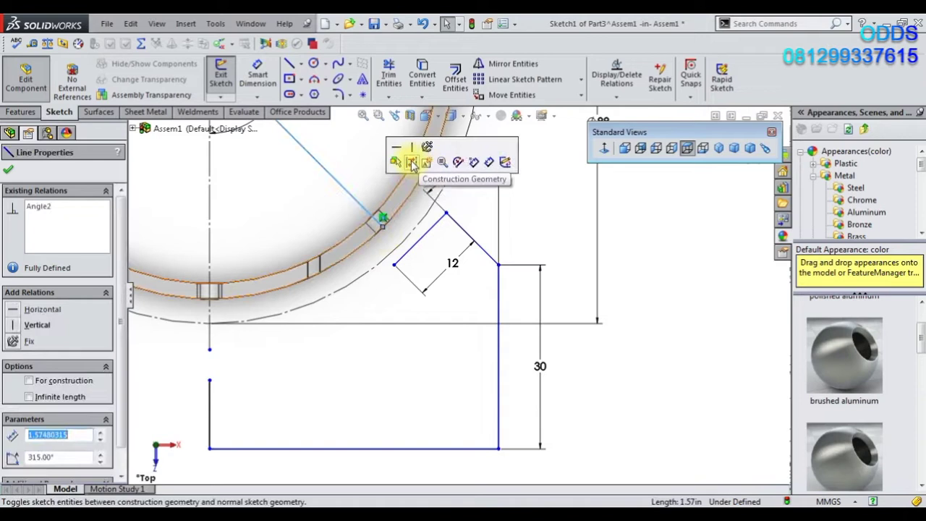
left_click(381, 160)
Step: Draw a vertical centerline from the sloped edge's corner down to the bottom edge
left_click(301, 64)
left_click(319, 91)
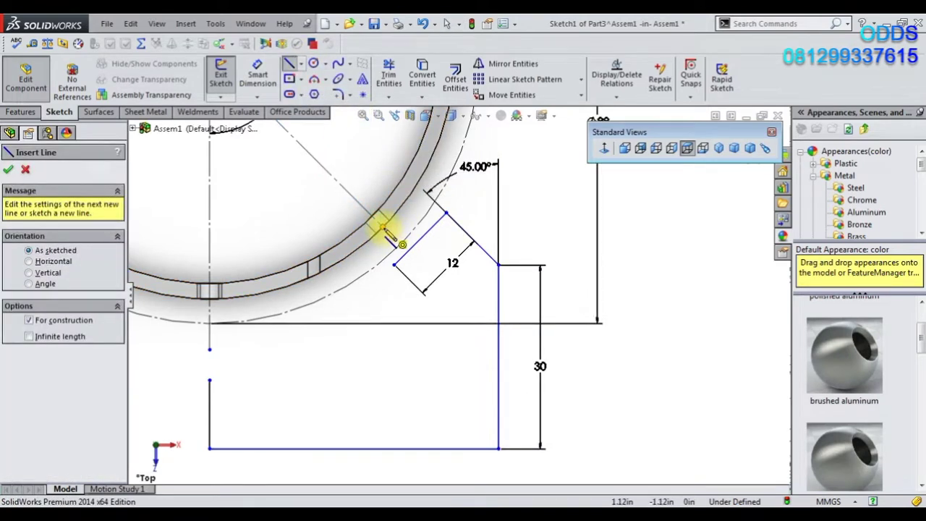
left_click(383, 226)
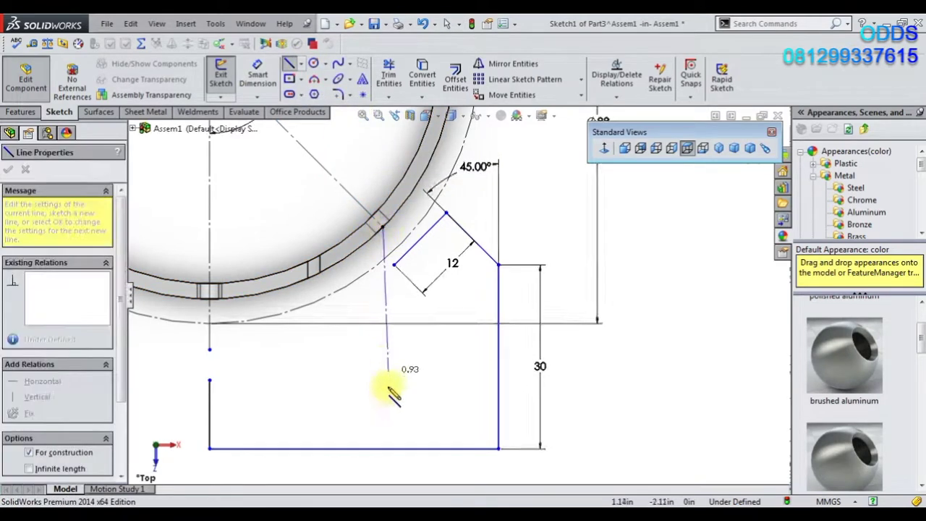
left_click(383, 448)
Step: Delete the redundant 45° angle dimension and set a 6 mm gap from the sloped edge to the tube
left_click(257, 74)
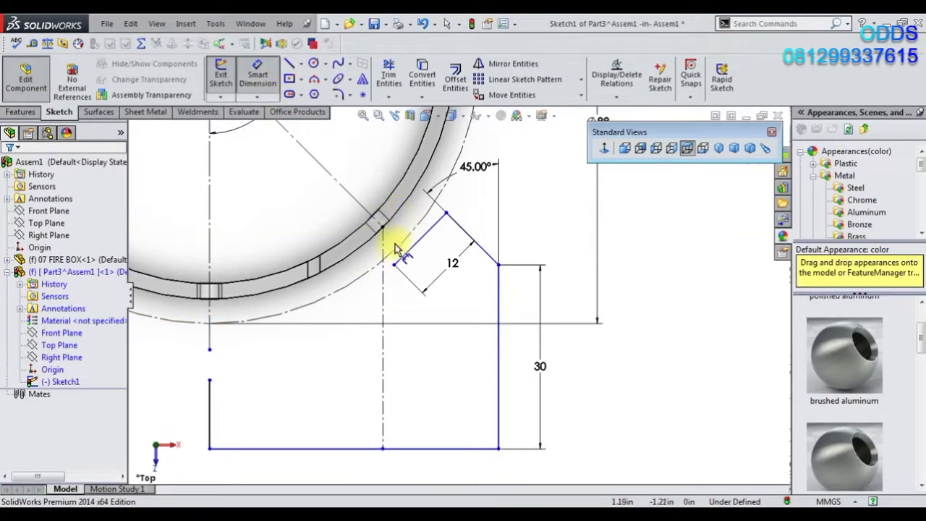
left_click(369, 217)
left_click(478, 238)
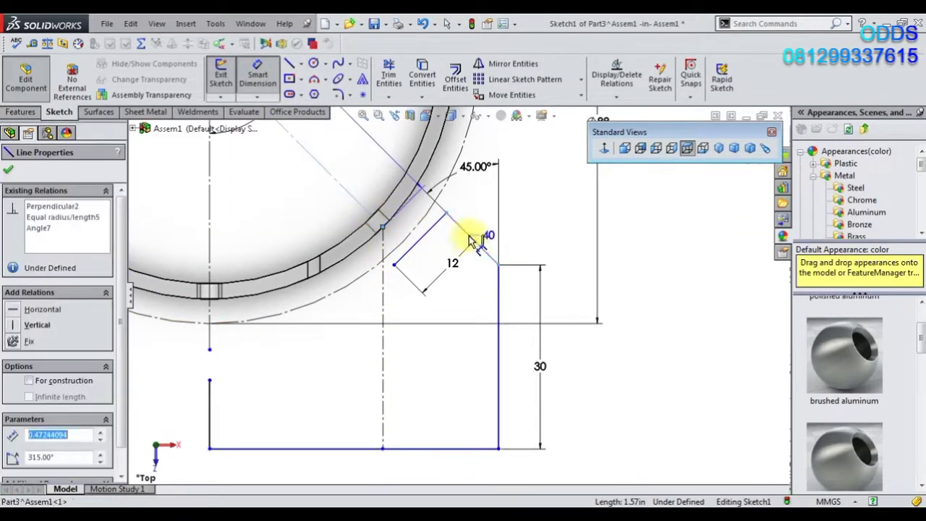
left_click(377, 175)
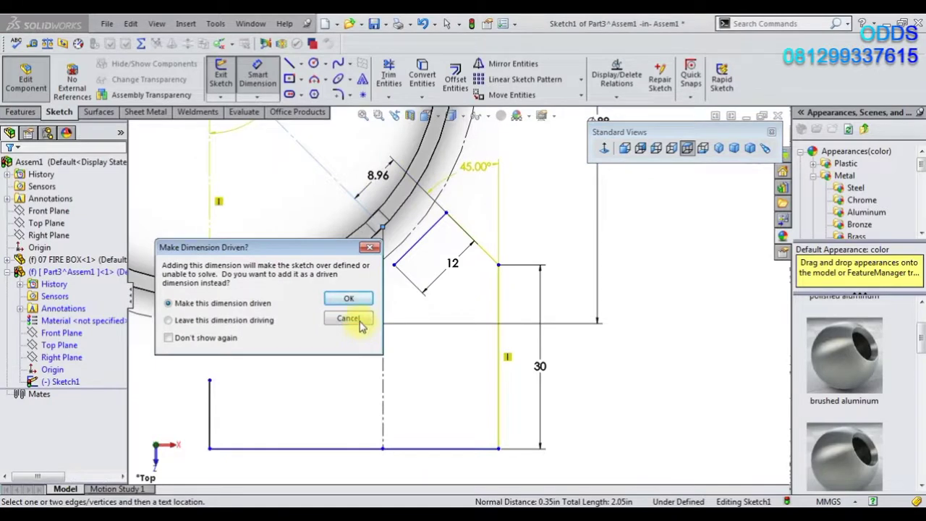
left_click(361, 323)
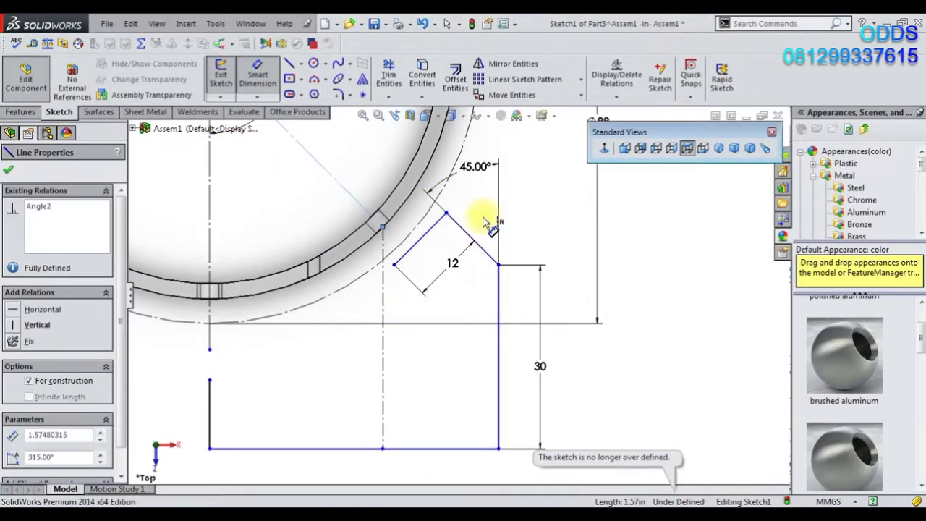
left_click(475, 168)
key("Delete")
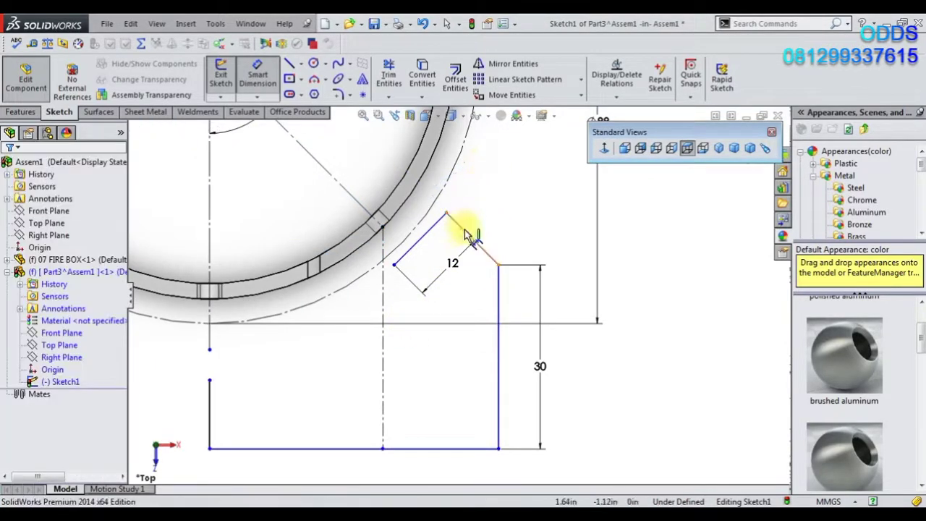
left_click(467, 235)
left_click(390, 197)
type("6")
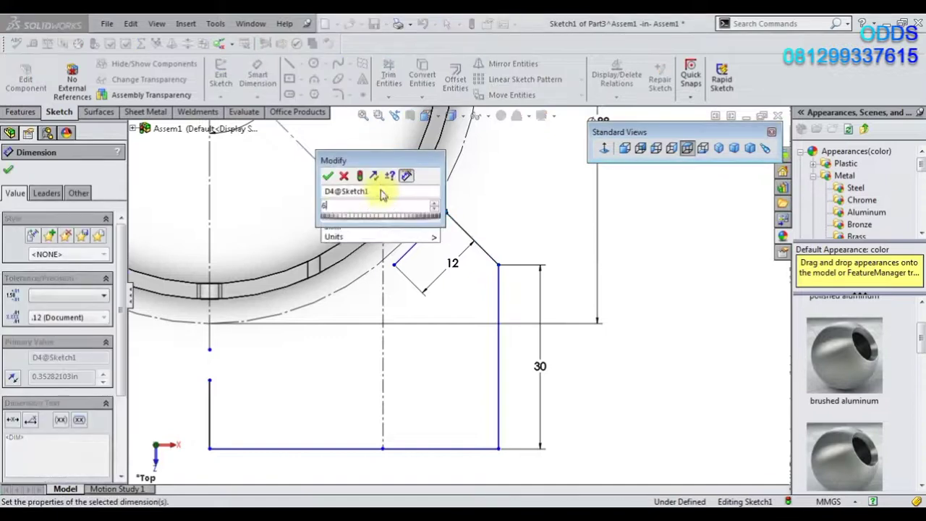
key("Return")
Step: Add the 45° angle back as a driven dimension
left_click(497, 288)
left_click(492, 249)
left_click(486, 244)
left_click(354, 298)
scroll(456, 294, "up", 3)
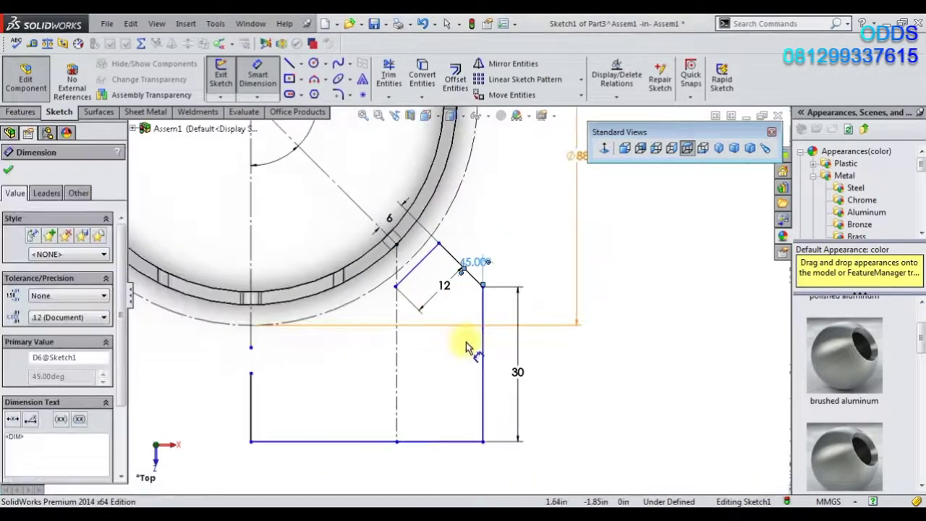
Step: Make the sloped top edge tangent to the tube's arc
right_click(378, 376)
key("Escape")
scroll(424, 285, "down", 3)
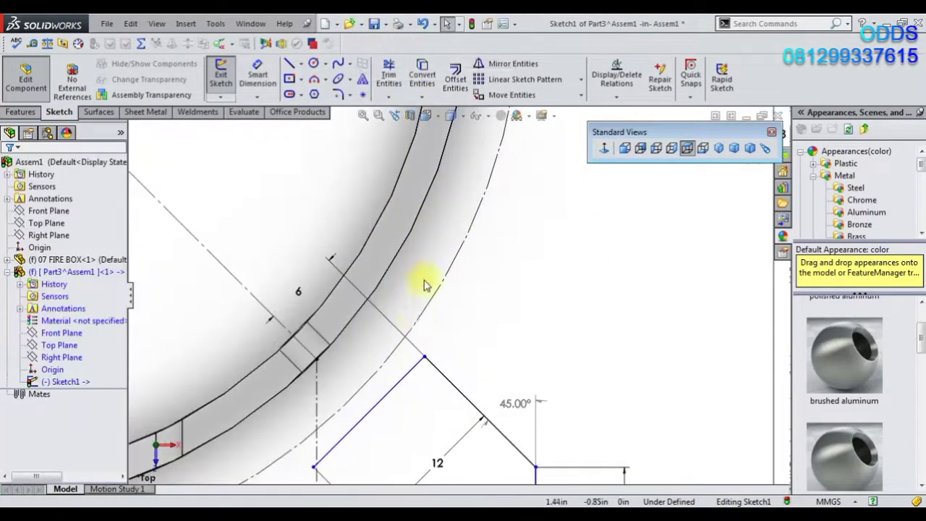
left_click(402, 382)
left_click(367, 388, "ctrl")
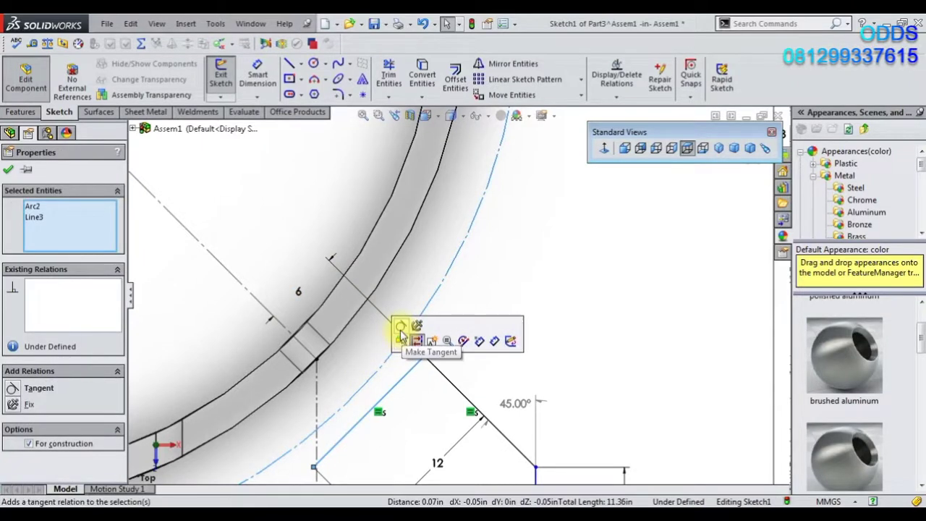
left_click(400, 328)
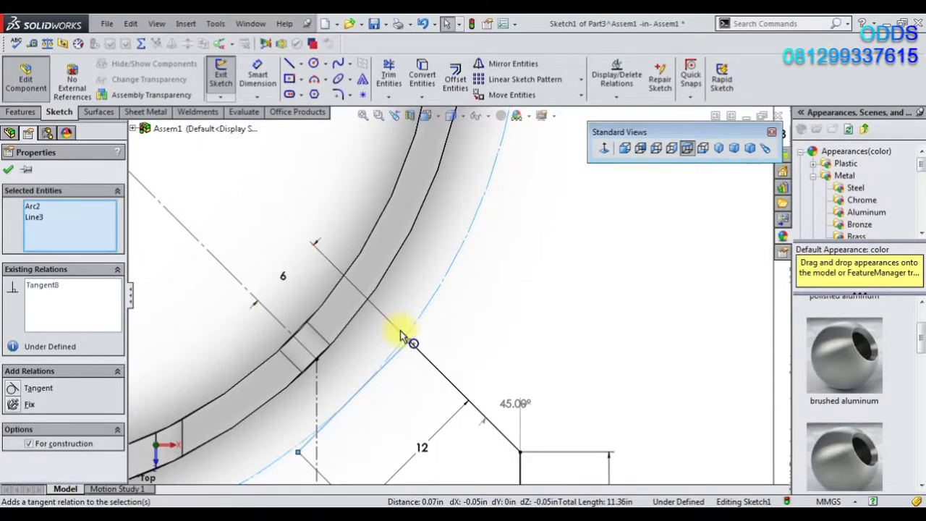
scroll(393, 397, "up", 5)
Step: Reposition the ⌀88 diameter dimension and confirm its 88 value
left_click_drag(566, 242, 568, 248)
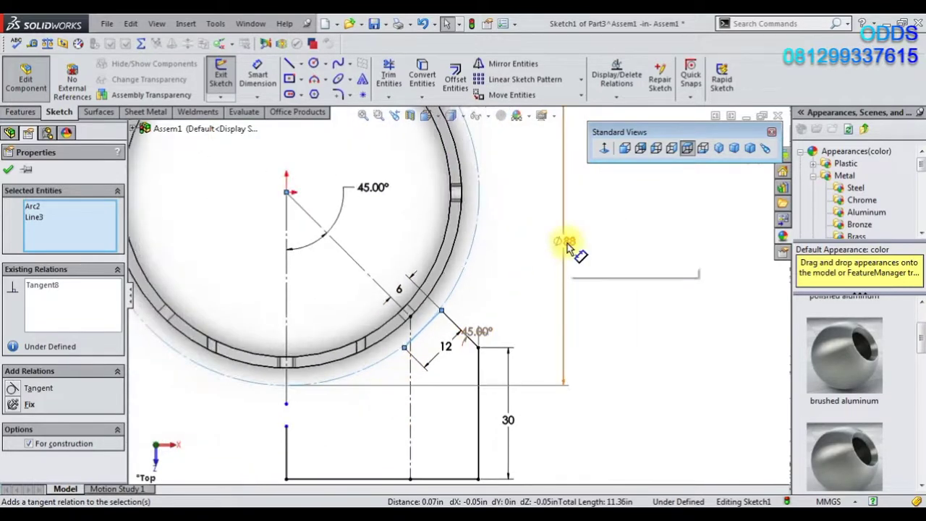
double_click(568, 248)
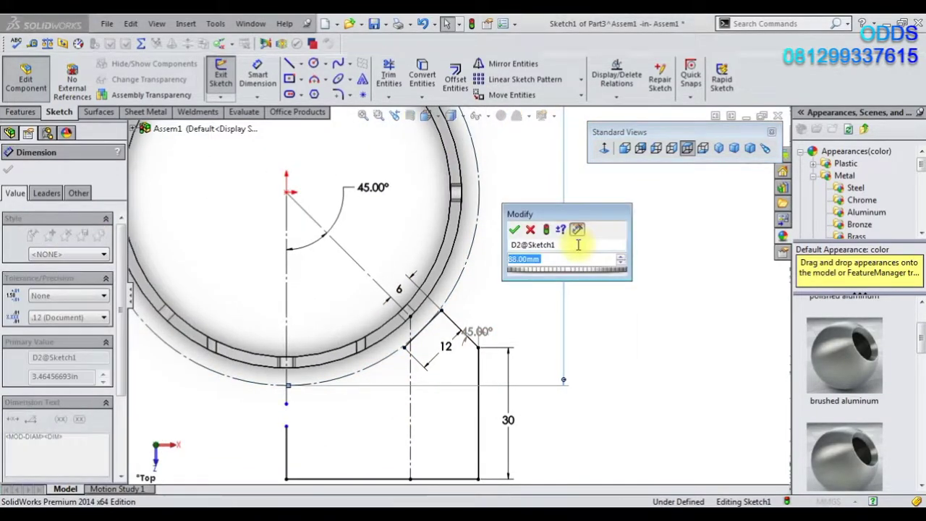
key("Return")
scroll(502, 391, "up", 3)
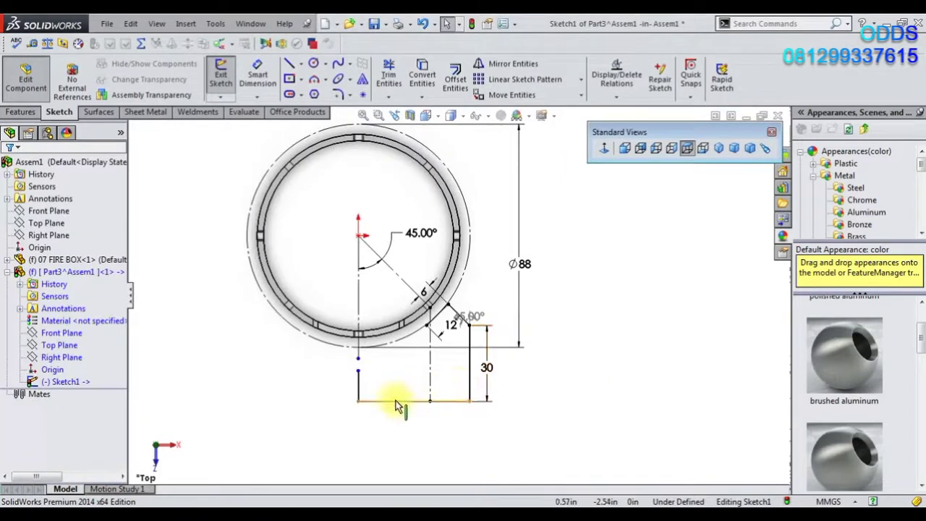
scroll(397, 405, "down", 3)
scroll(396, 405, "down", 2)
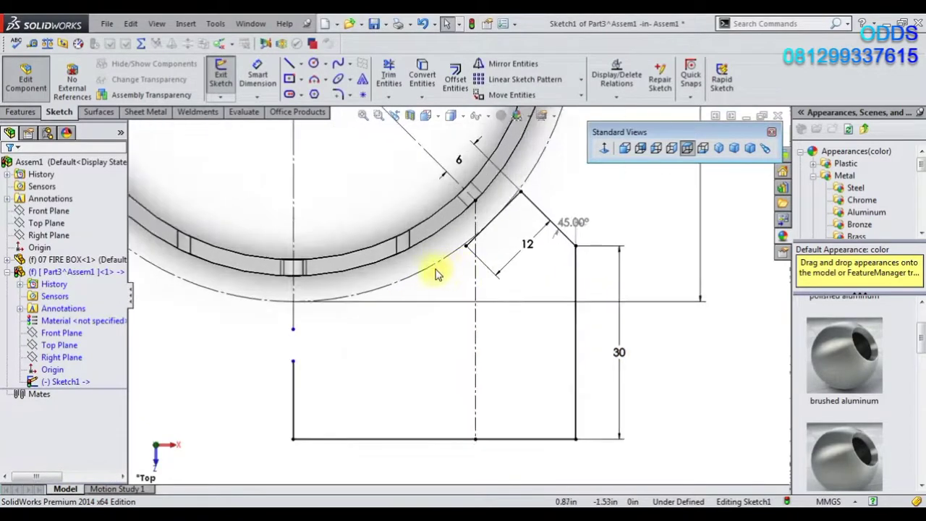
Step: Finish the left vertical edge and change the 30 height dimension to 25
double_click(294, 362)
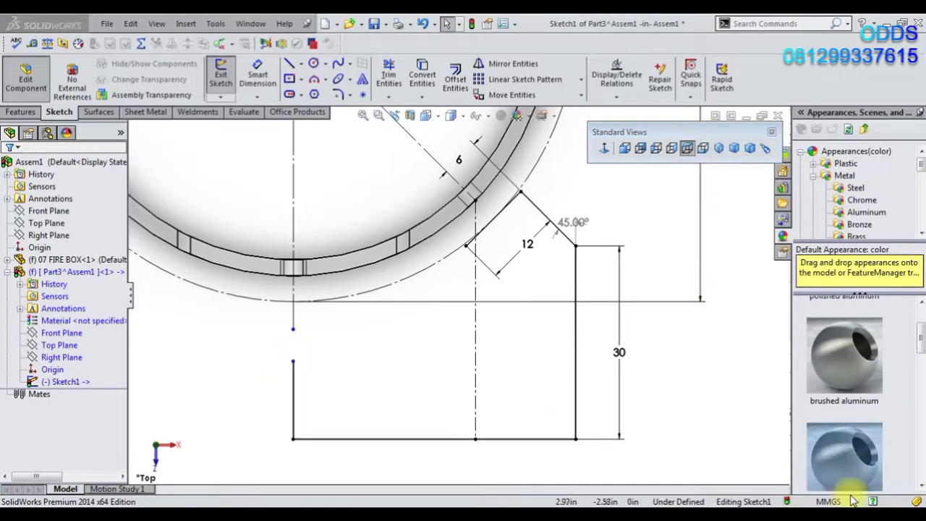
left_click(257, 73)
left_click(621, 353)
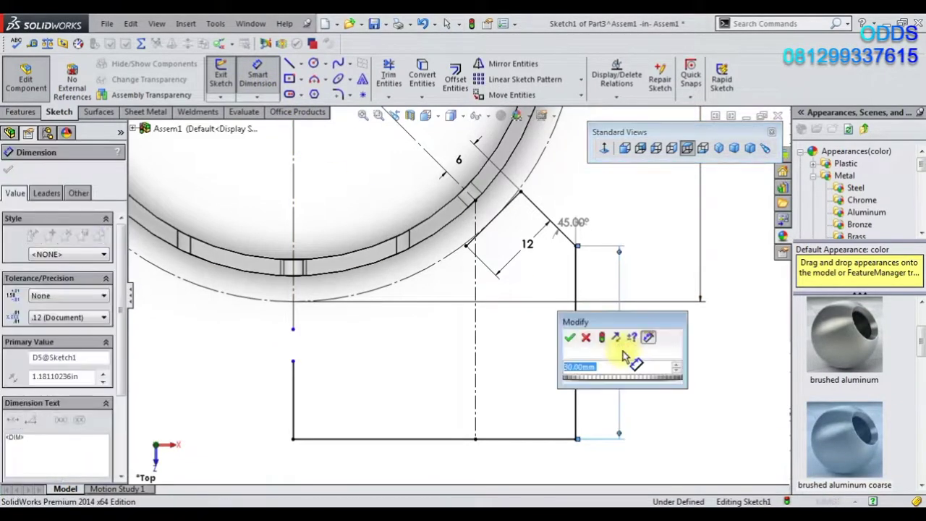
type("5")
key("Return")
scroll(352, 196, "up", 2)
left_click(313, 63)
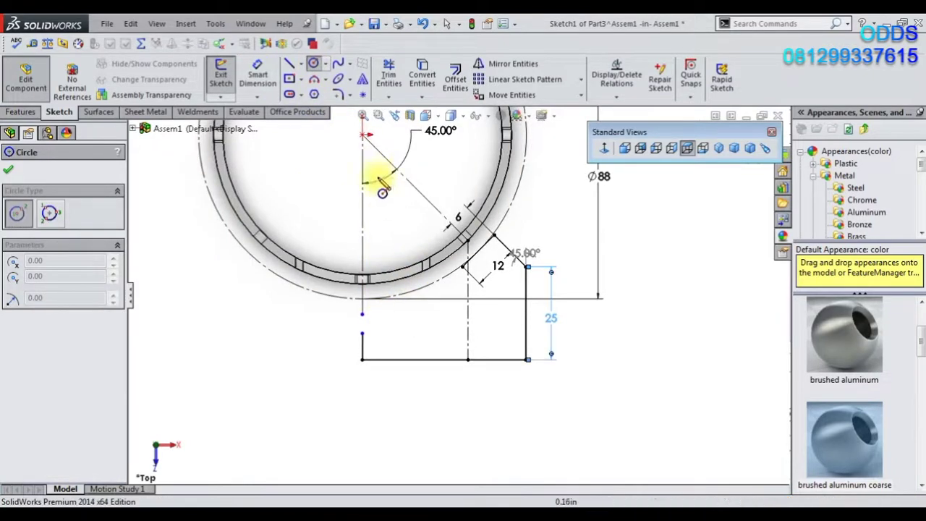
left_click(363, 135)
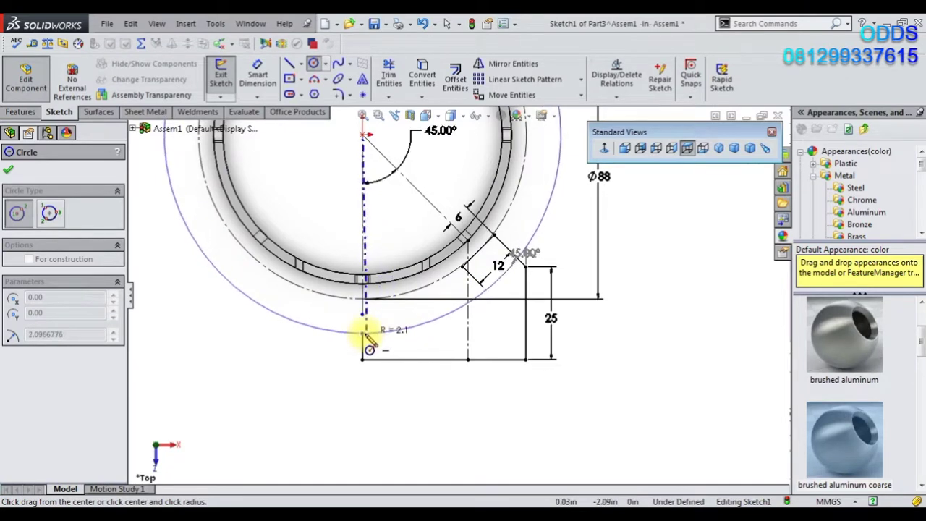
left_click(363, 332)
left_click(257, 79)
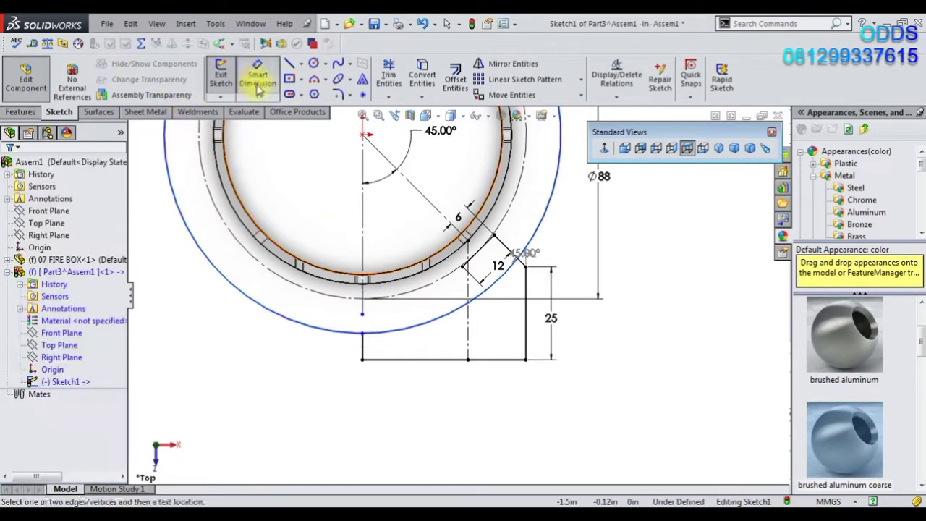
left_click(325, 330)
left_click(427, 434)
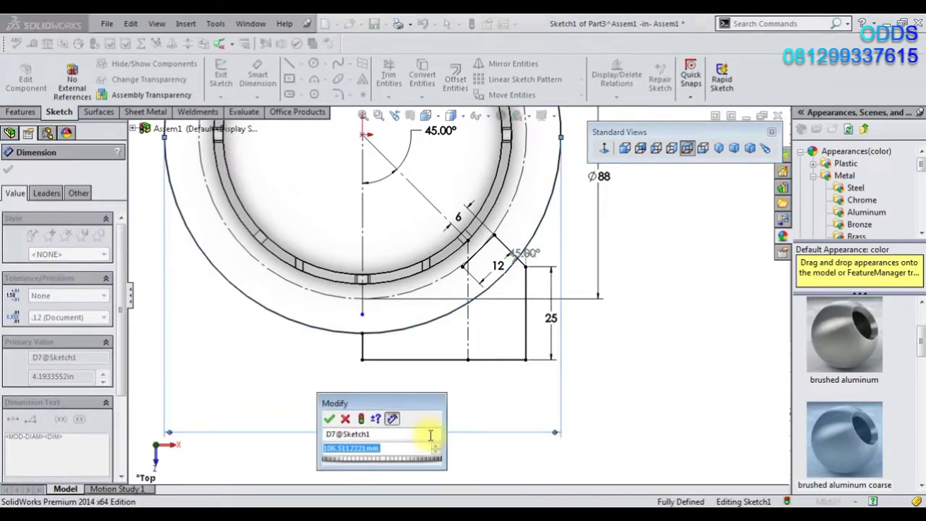
type("47*2")
key("Return")
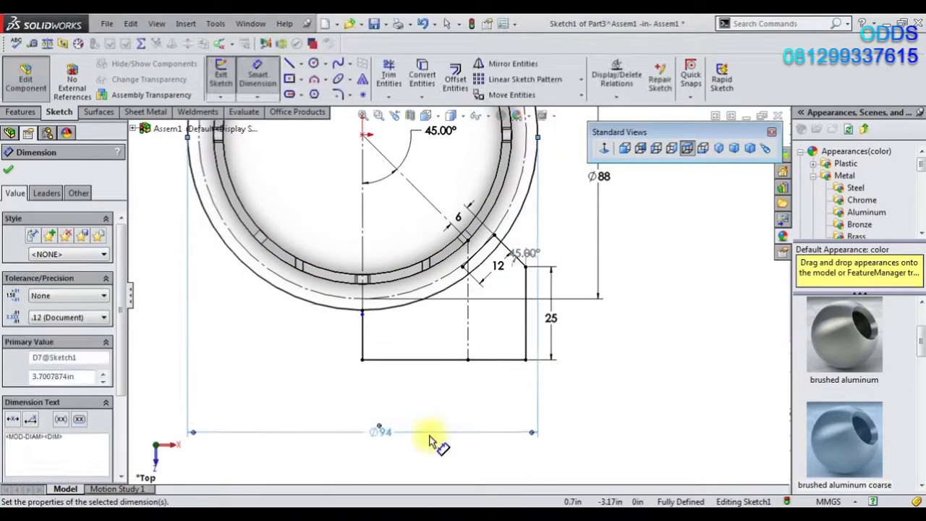
scroll(469, 283, "down", 3)
scroll(434, 281, "down", 2)
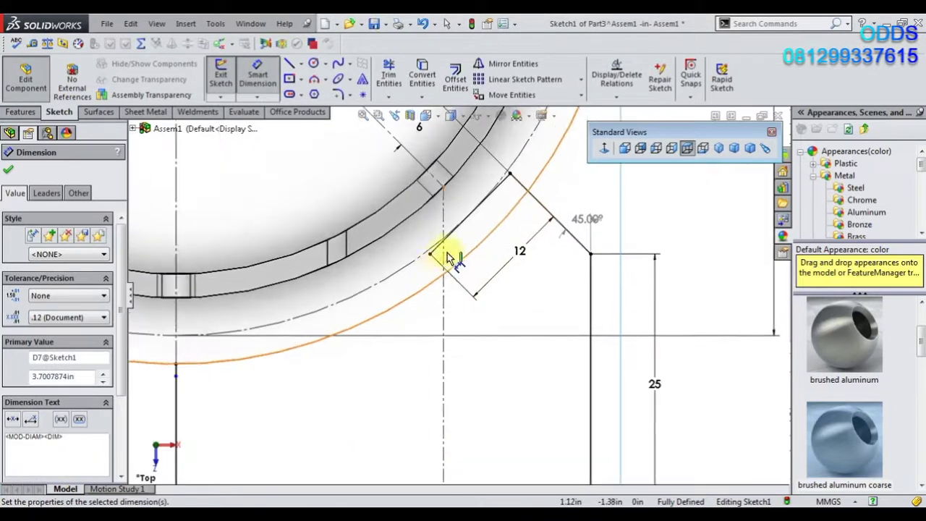
scroll(497, 243, "up", 2)
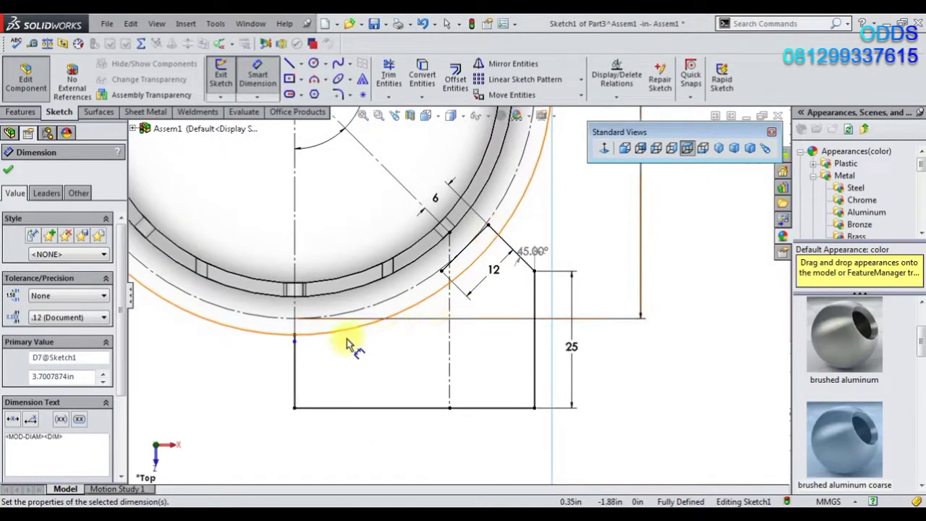
scroll(348, 318, "down", 2)
right_click(246, 337)
left_click(269, 121)
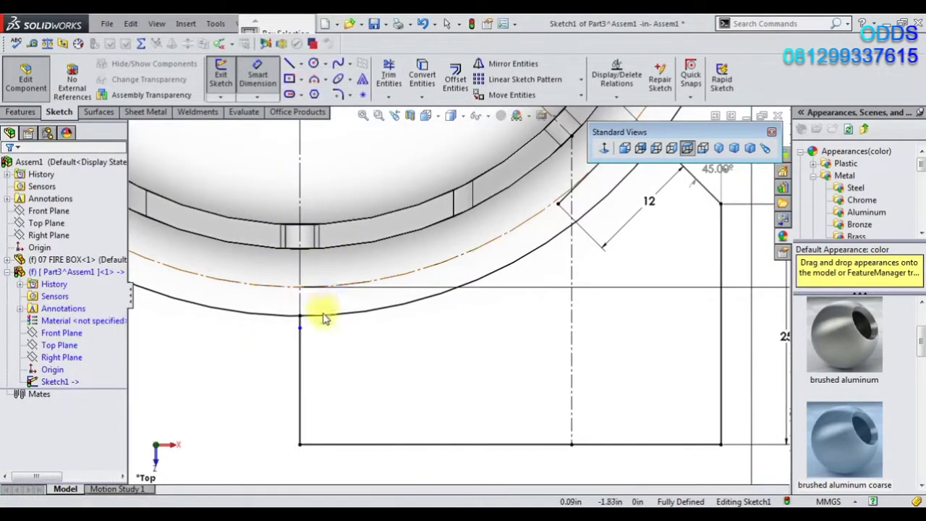
scroll(321, 260, "down", 2)
left_click(308, 308)
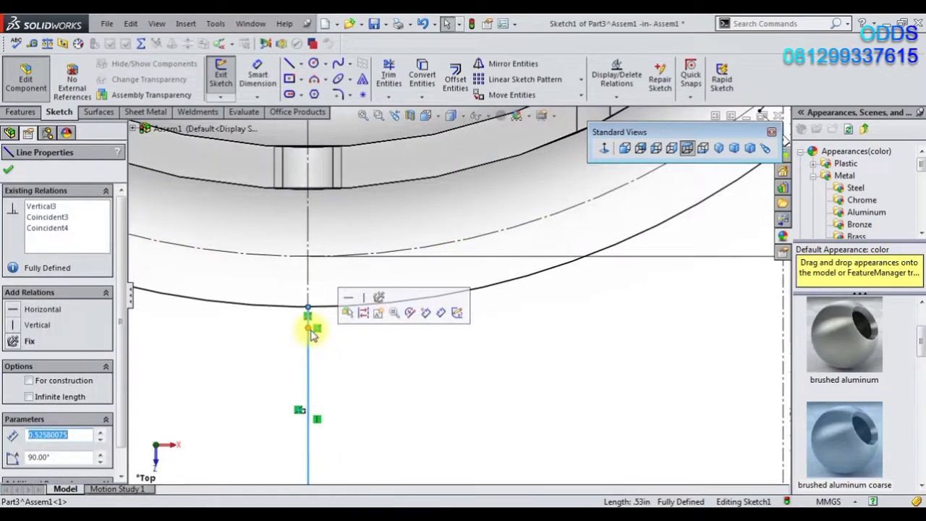
left_click(309, 307)
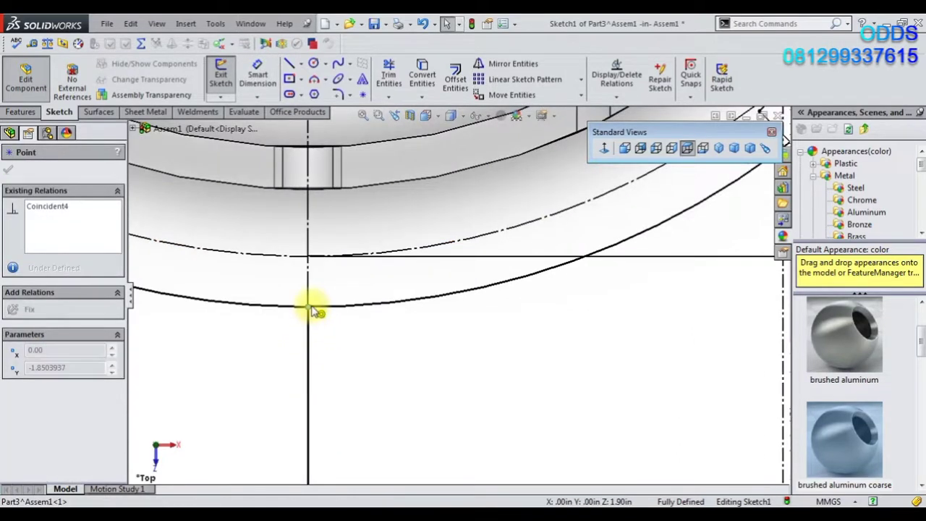
key("Escape")
scroll(399, 347, "up", 2)
scroll(467, 257, "up", 2)
scroll(546, 287, "up", 1)
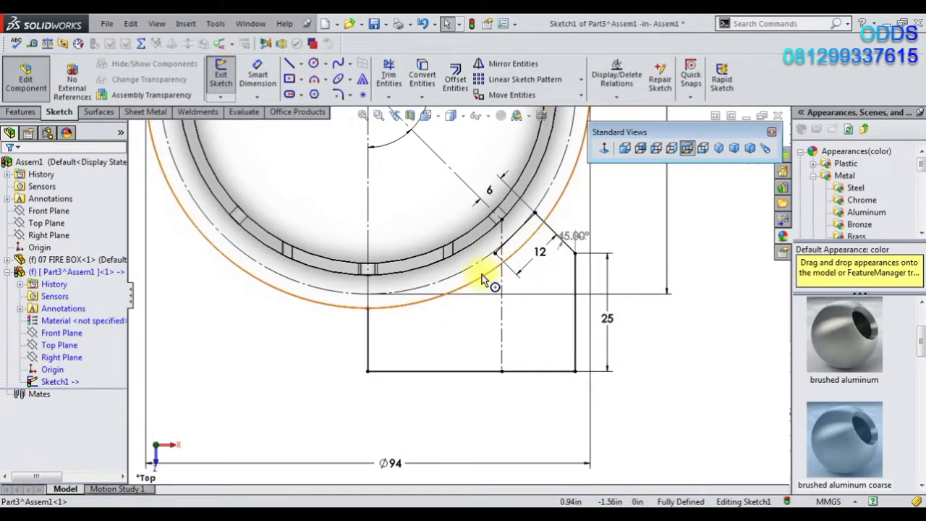
scroll(484, 281, "up", 2)
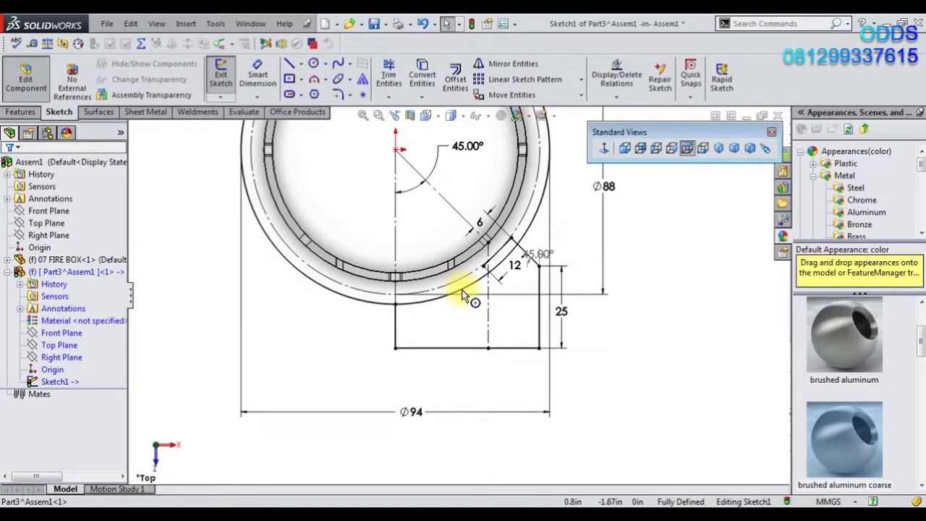
left_click(464, 295)
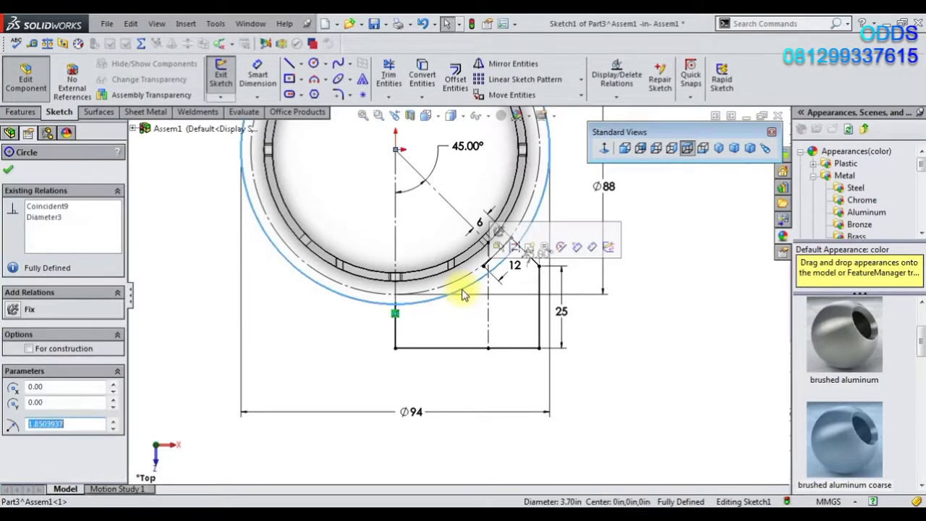
key("Delete")
scroll(466, 300, "down", 2)
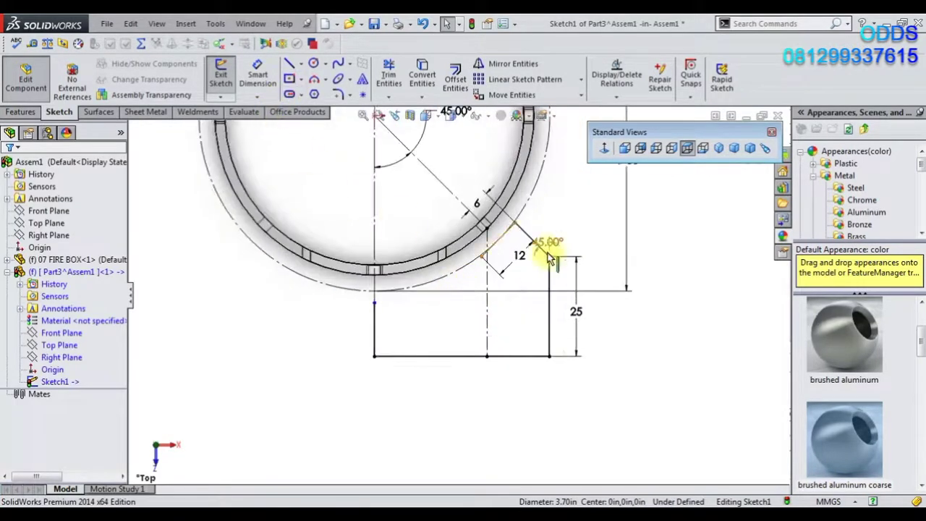
scroll(550, 259, "down", 1)
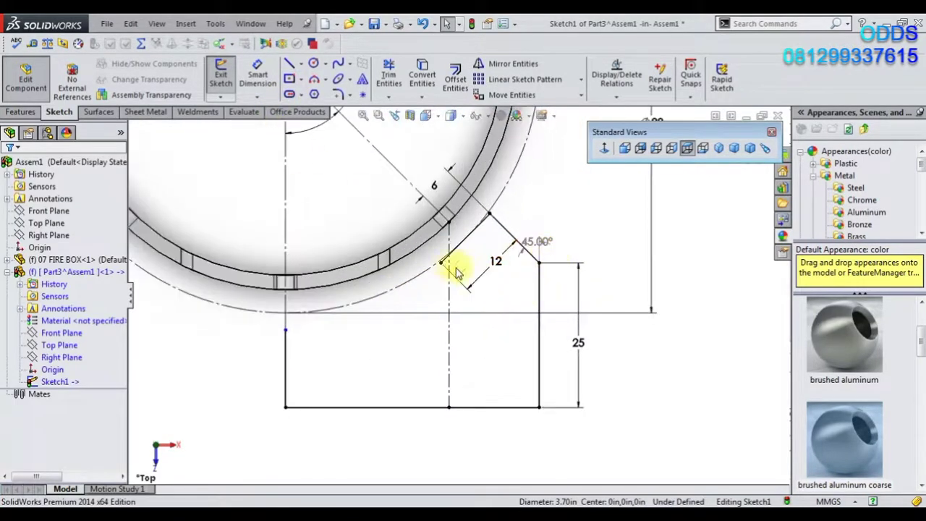
left_click(454, 78)
Step: Cancel the pending offset and check the document's unit settings in Document Properties
left_click(26, 170)
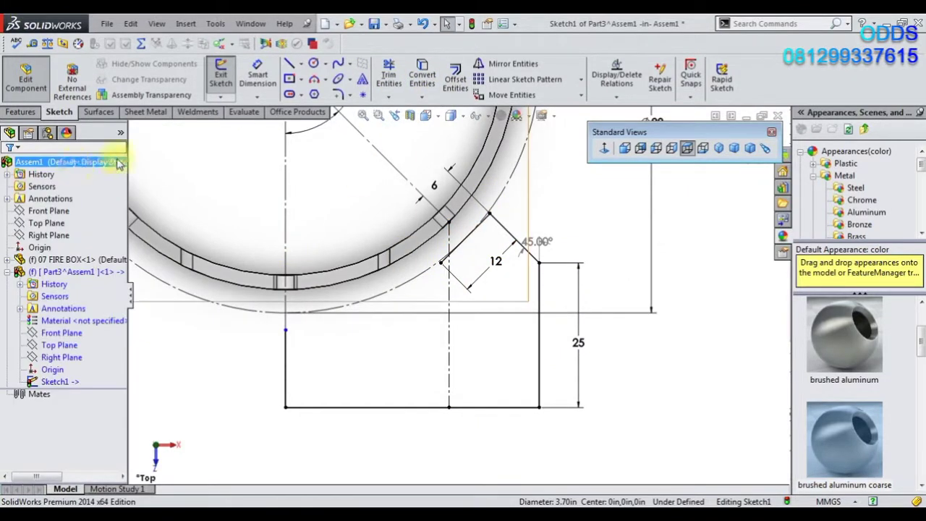
left_click(502, 24)
left_click(270, 46)
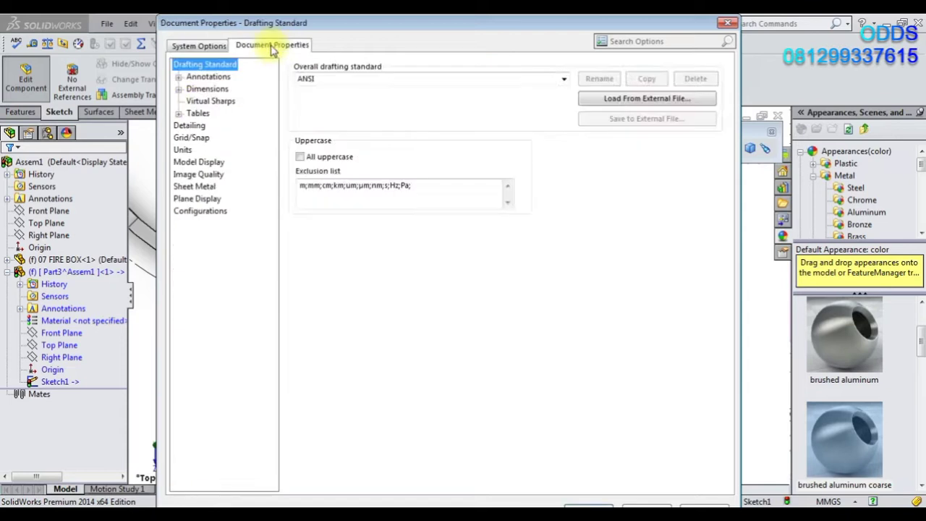
left_click(182, 149)
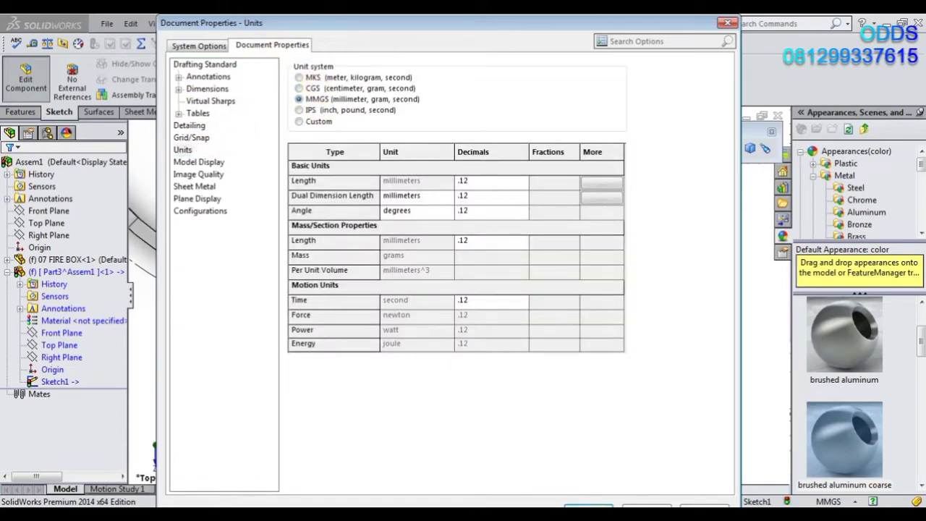
left_click(588, 505)
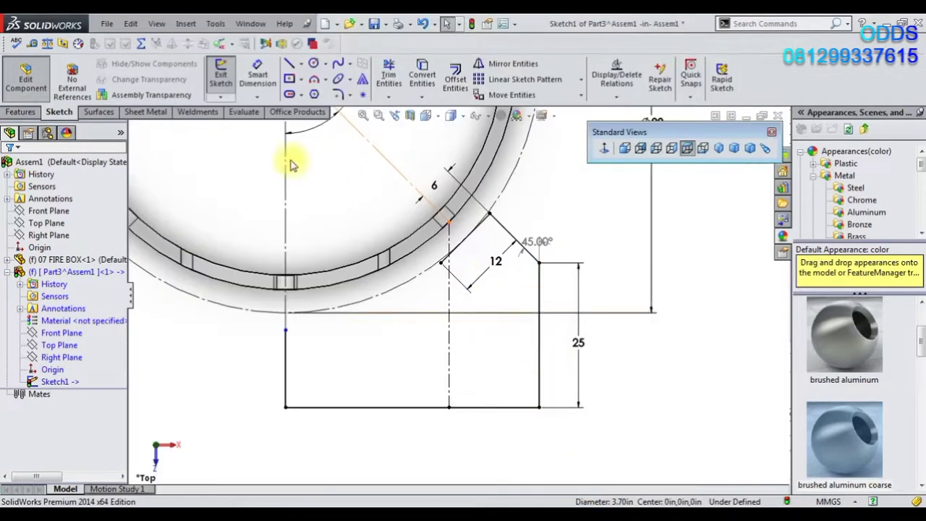
Step: Offset the selected profile chain 1.5 mm inward to form the inner wall outline
left_click(466, 248)
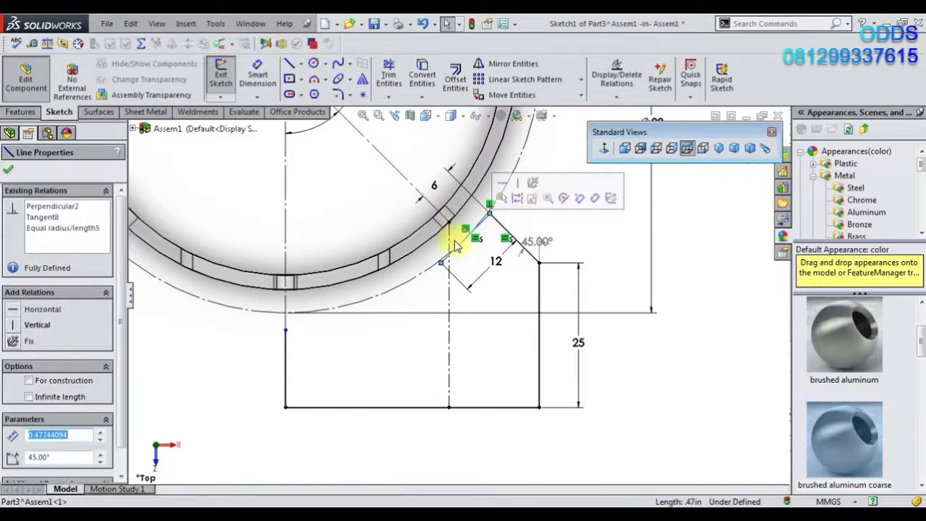
left_click(454, 80)
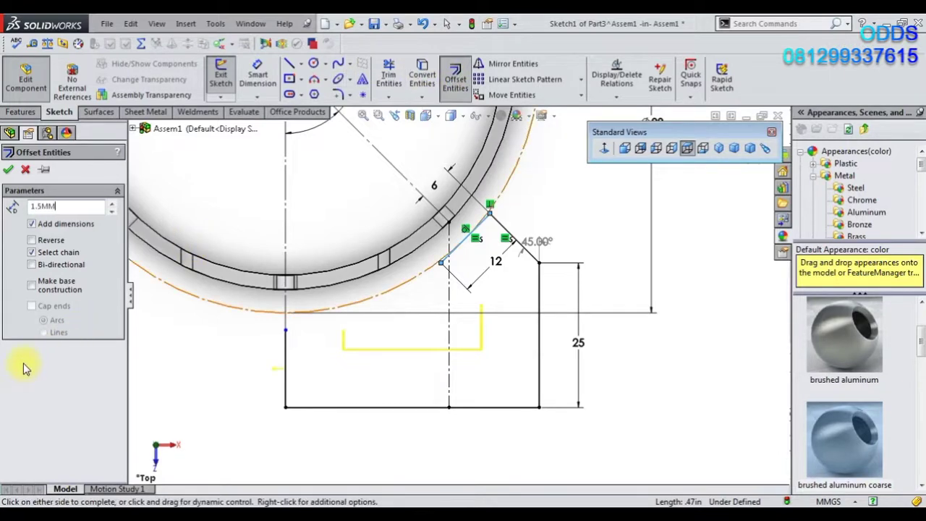
key("Return")
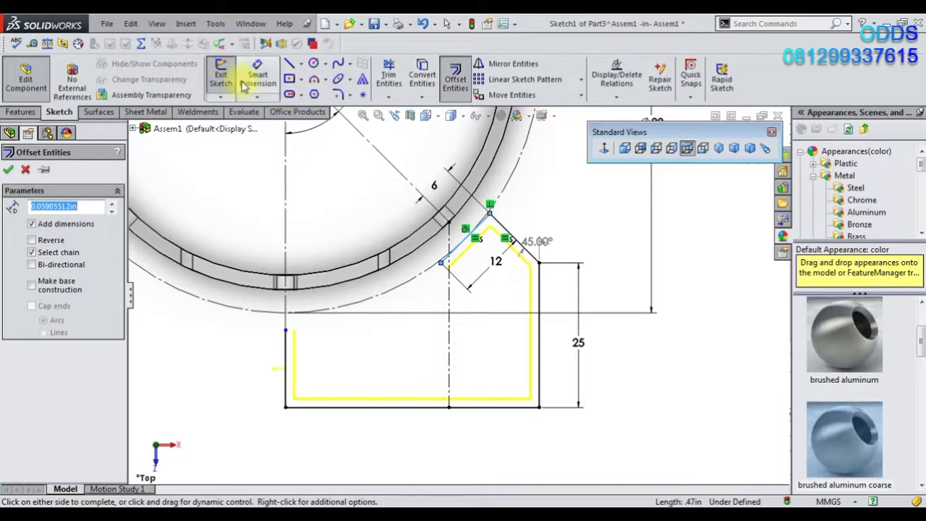
left_click(9, 172)
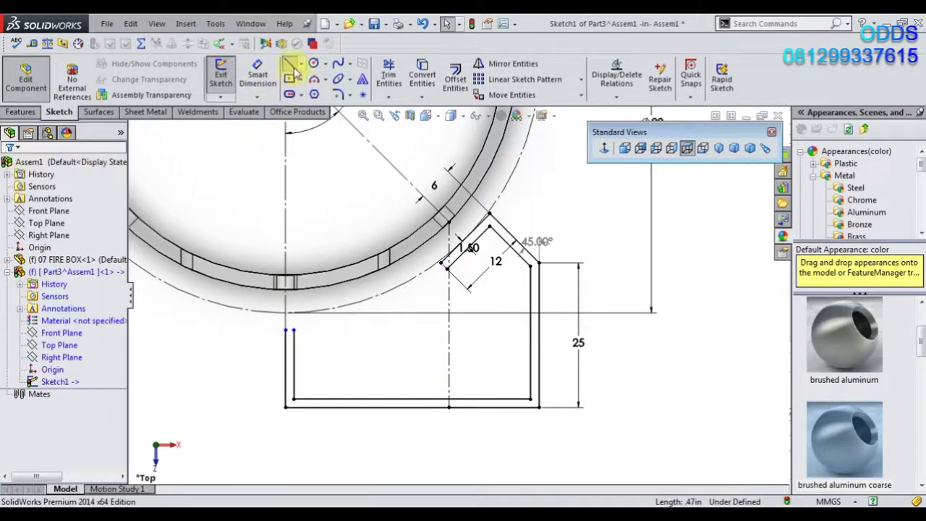
Step: Draw a diagonal line from the offset copy's endpoint toward the tube and a short lower-left line
left_click(295, 72)
scroll(460, 303, "down", 3)
left_click(419, 217)
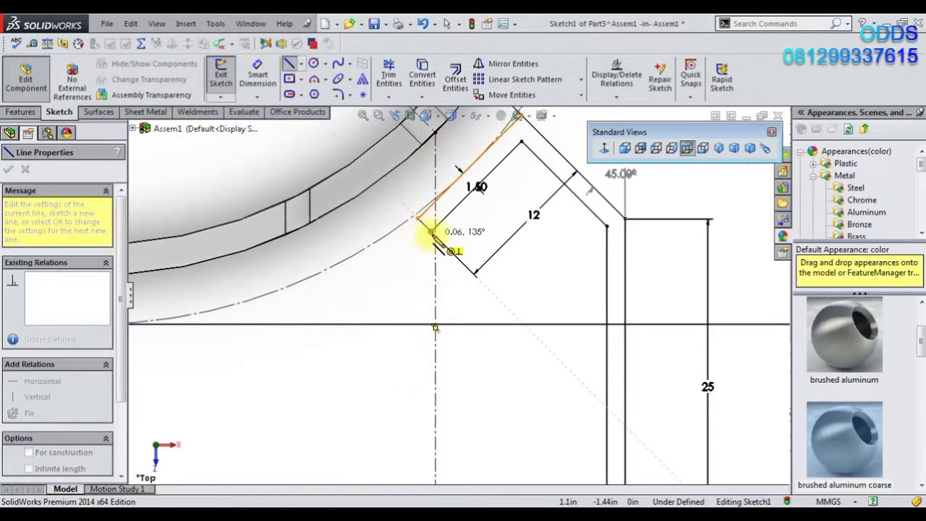
double_click(432, 233)
scroll(355, 430, "up", 3)
left_click(257, 335)
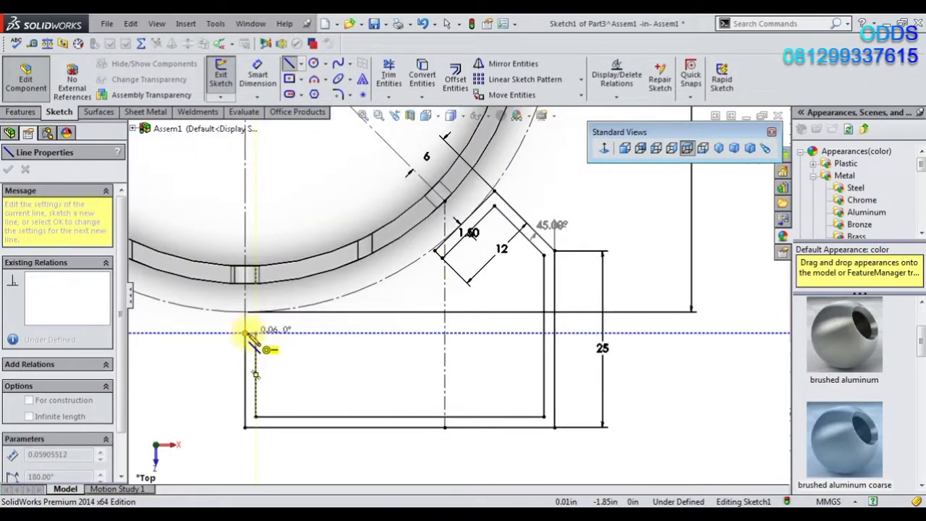
right_click(336, 333)
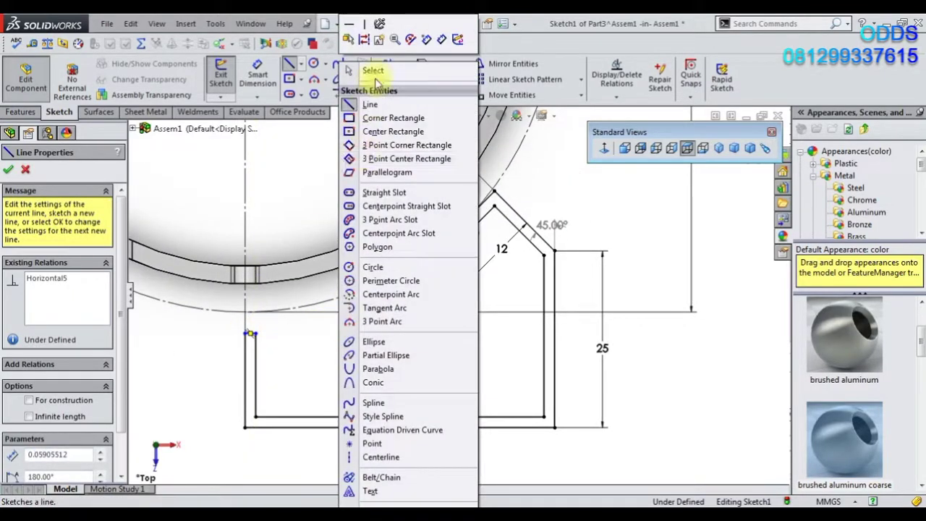
left_click(374, 71)
scroll(435, 275, "up", 1)
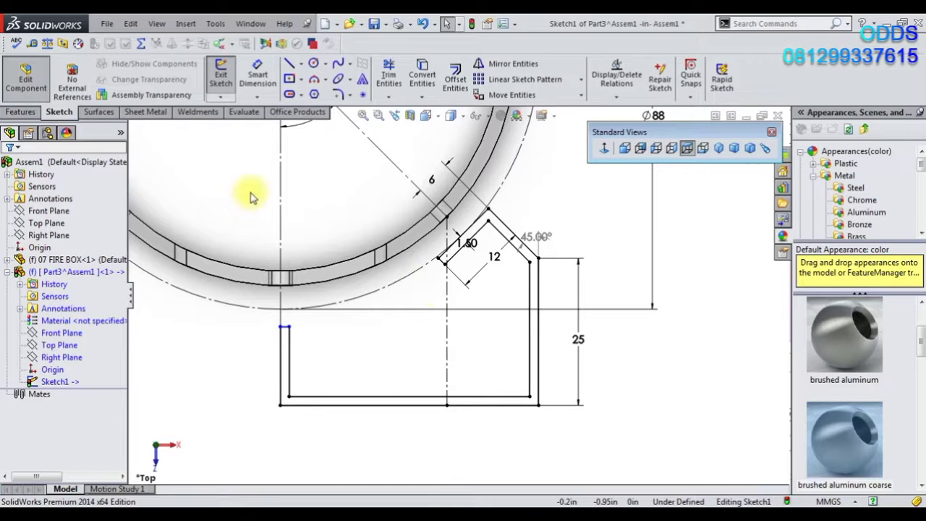
Step: Draw a three-point arc from the left side's top to the corner under the chamfer, radius 47
left_click(315, 79)
left_click(289, 327)
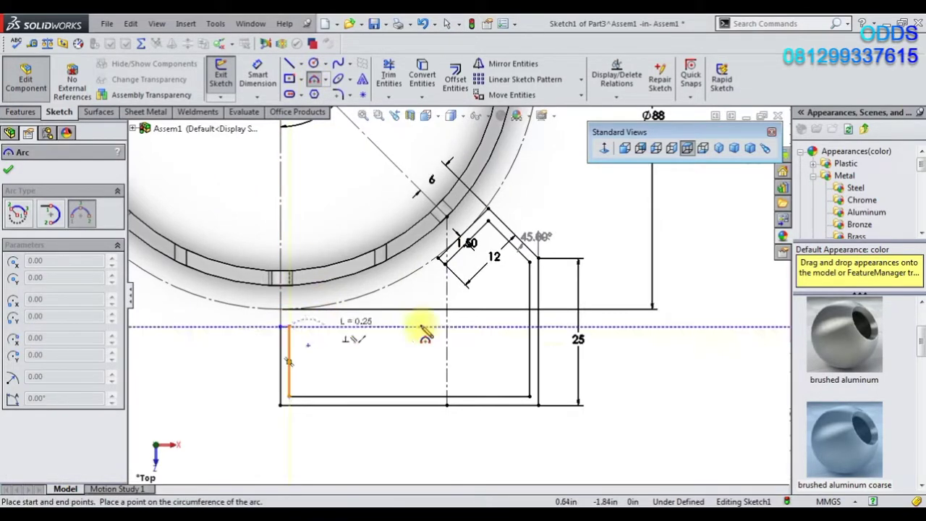
left_click(531, 262)
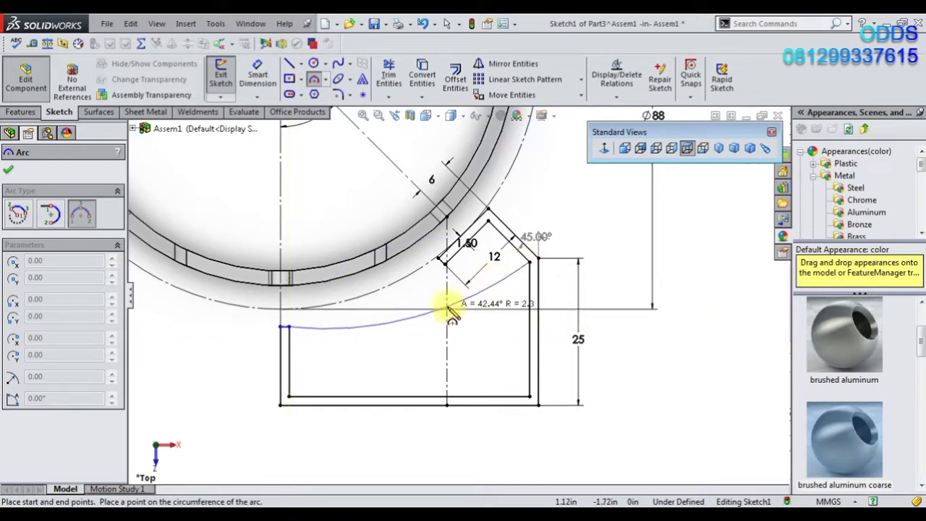
left_click(416, 321)
left_click(257, 75)
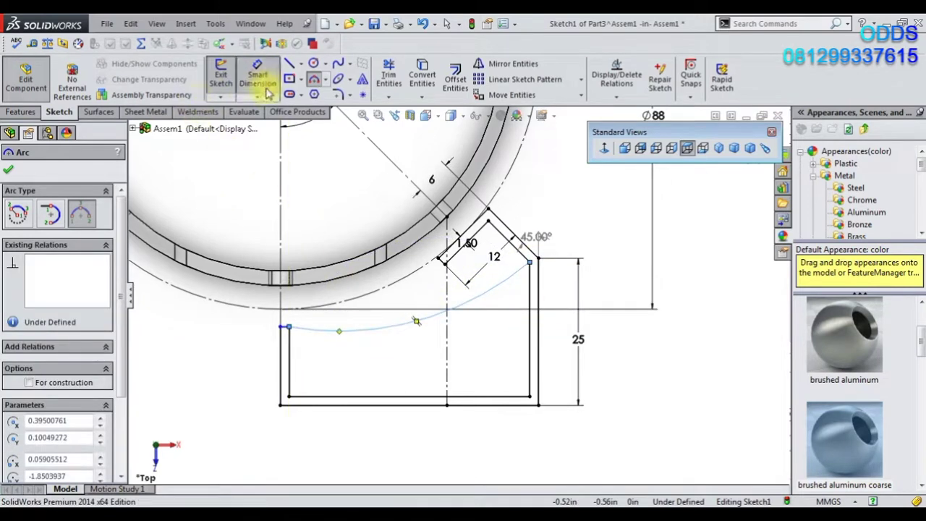
left_click(371, 326)
left_click(364, 322)
type("47")
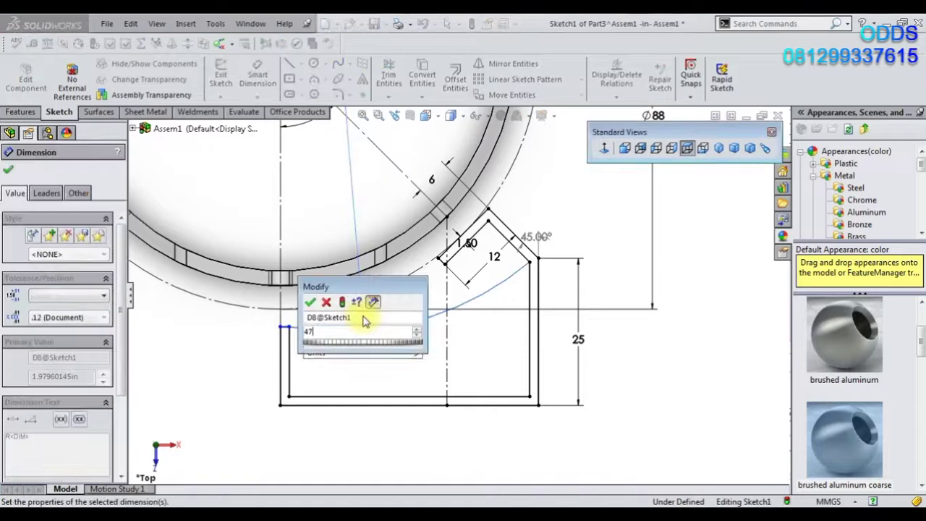
key("Return")
scroll(406, 303, "up", 2)
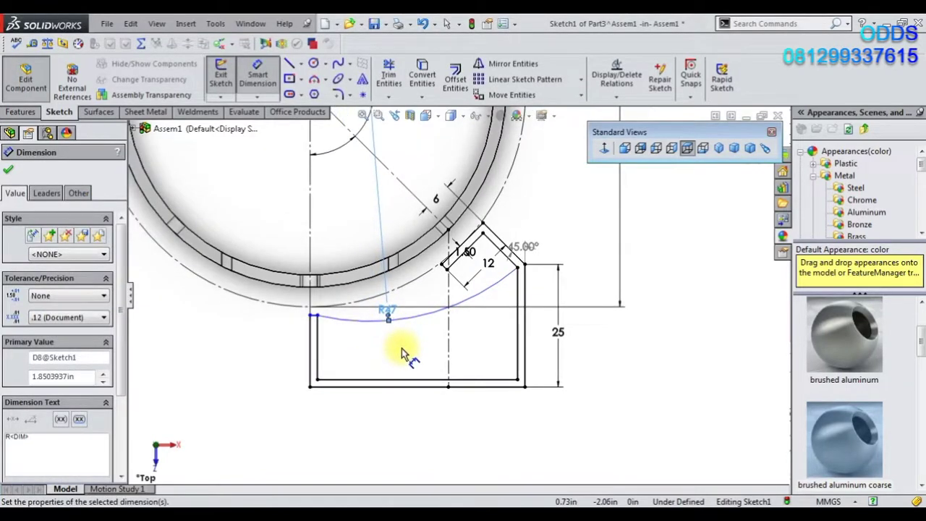
scroll(410, 306, "up", 2)
Step: Try to merge the arc's centre point with the sketch origin
right_click(314, 215)
left_click(362, 95)
scroll(405, 174, "down", 2)
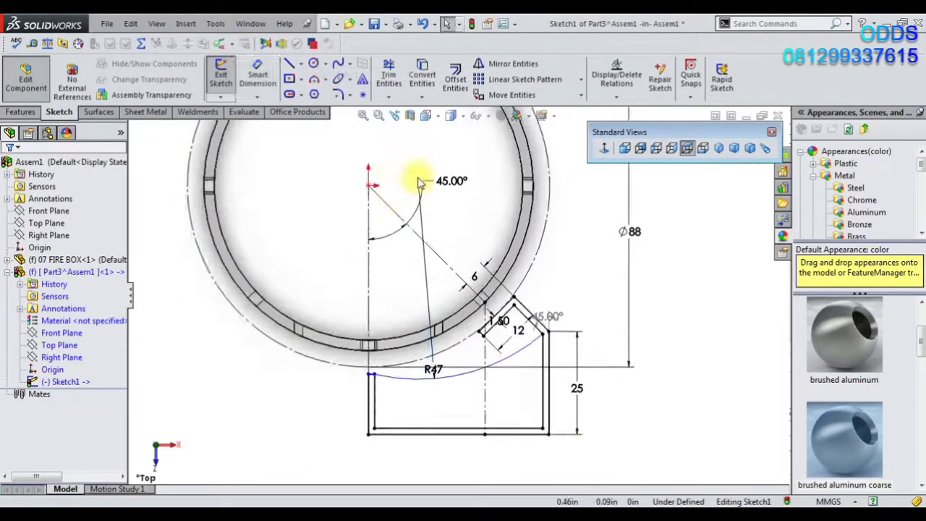
left_click(419, 187)
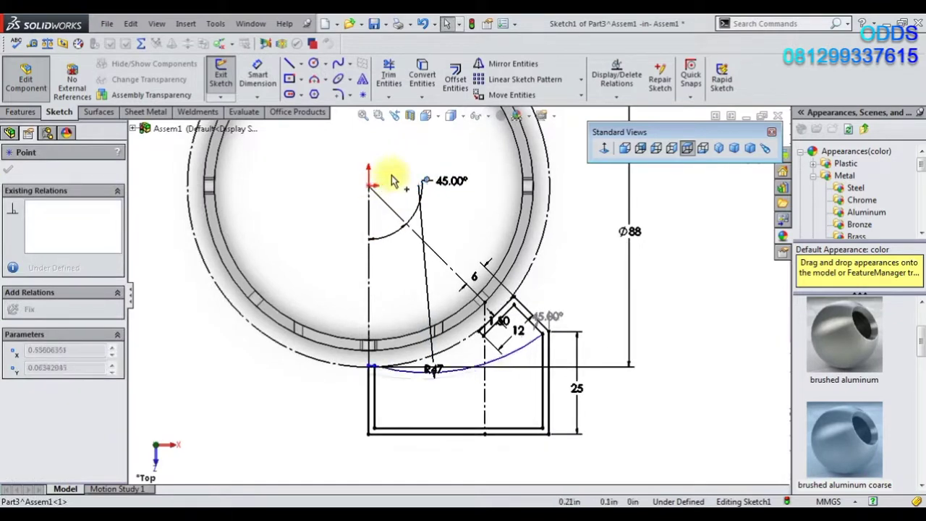
left_click(369, 190, "ctrl")
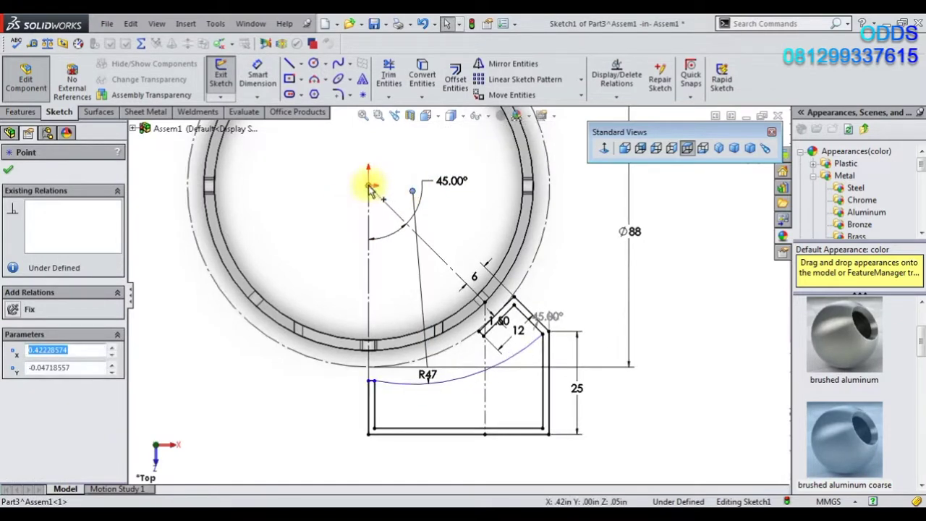
left_click(436, 127)
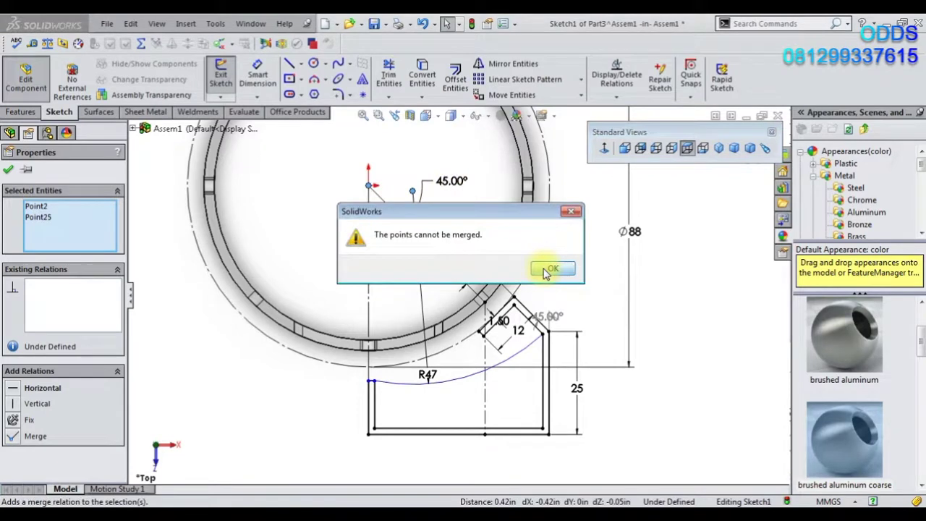
Step: Delete the R47 arc and draw a circle centred on the tube passing through the corner
left_click(551, 270)
left_click(443, 375)
key("Delete")
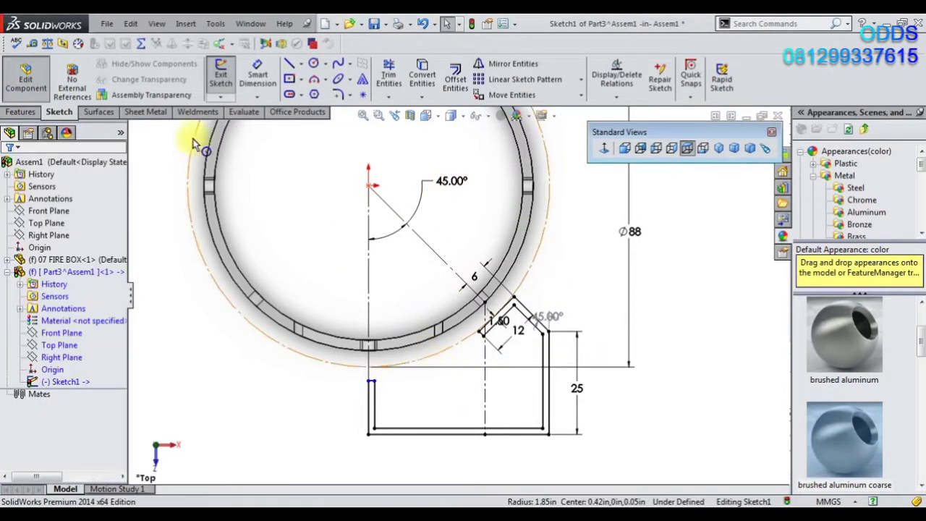
left_click(313, 64)
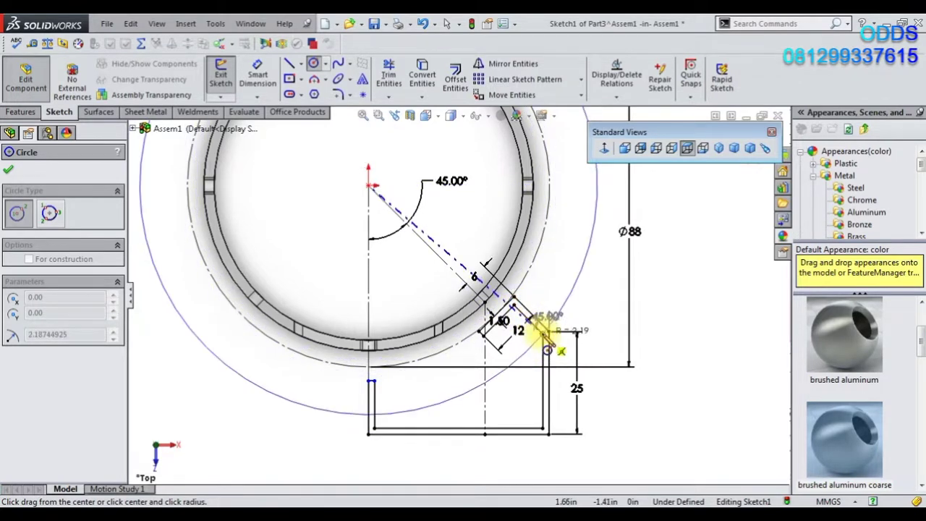
left_click(548, 347)
scroll(513, 398, "down", 2)
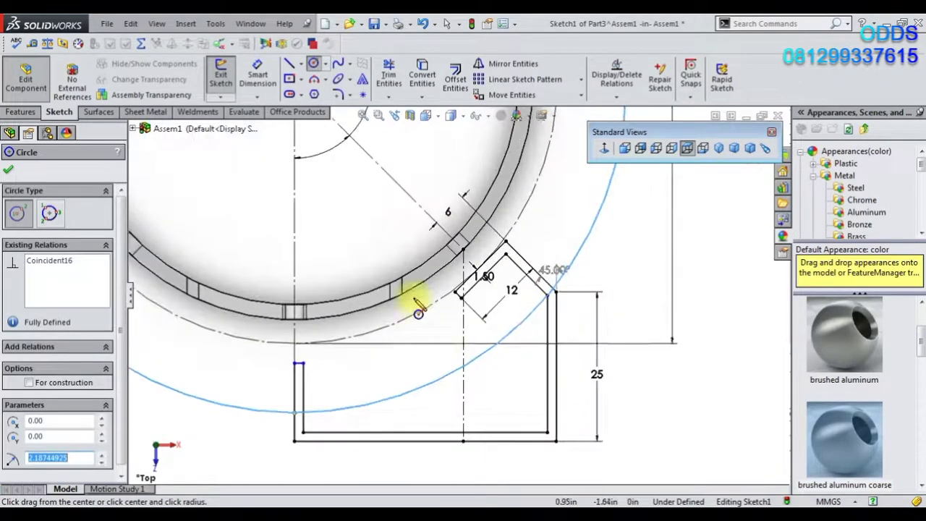
Step: Trim the excess circle and add a short line from the left side to the arc end
left_click(387, 73)
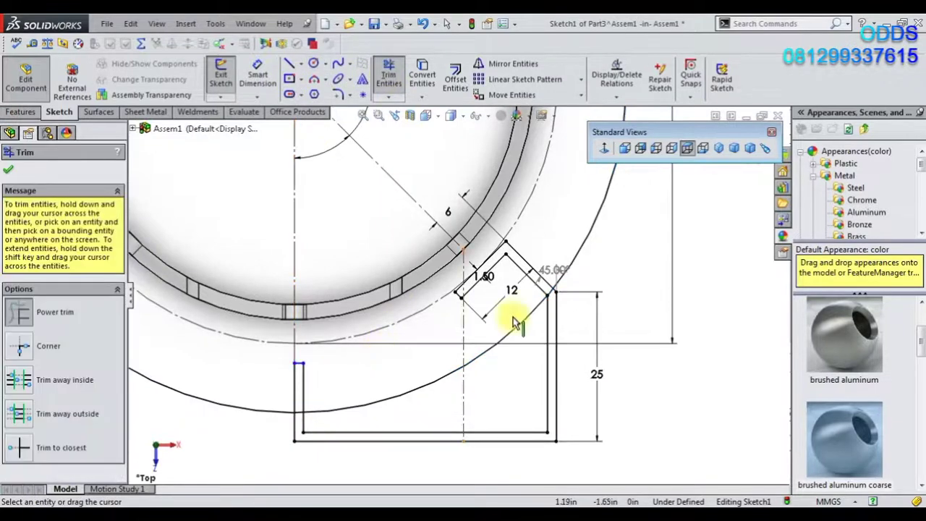
scroll(533, 280, "down", 1)
scroll(527, 264, "down", 2)
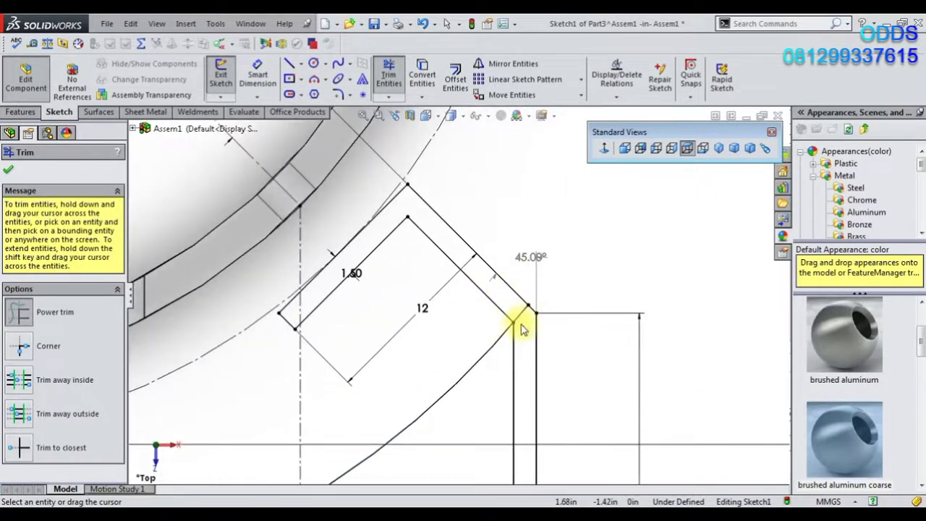
scroll(490, 343, "up", 3)
scroll(296, 402, "down", 3)
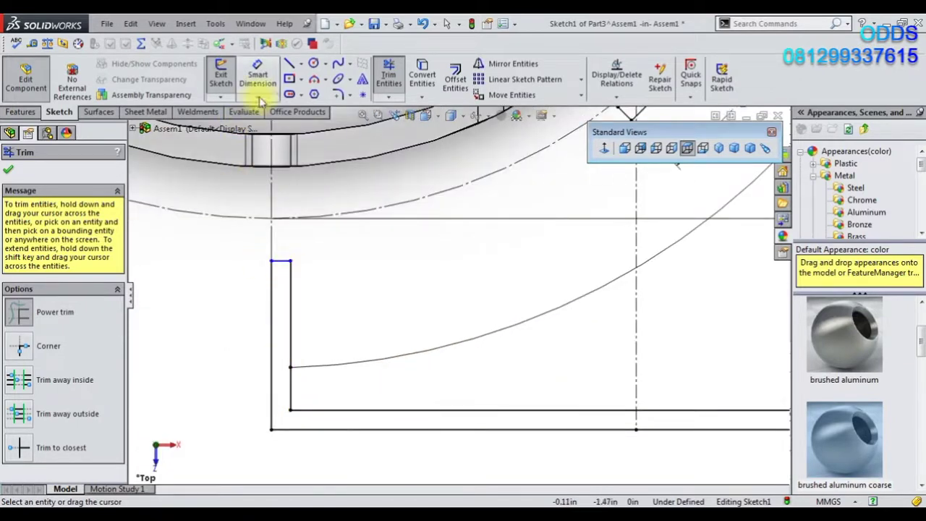
left_click(289, 63)
left_click(291, 367)
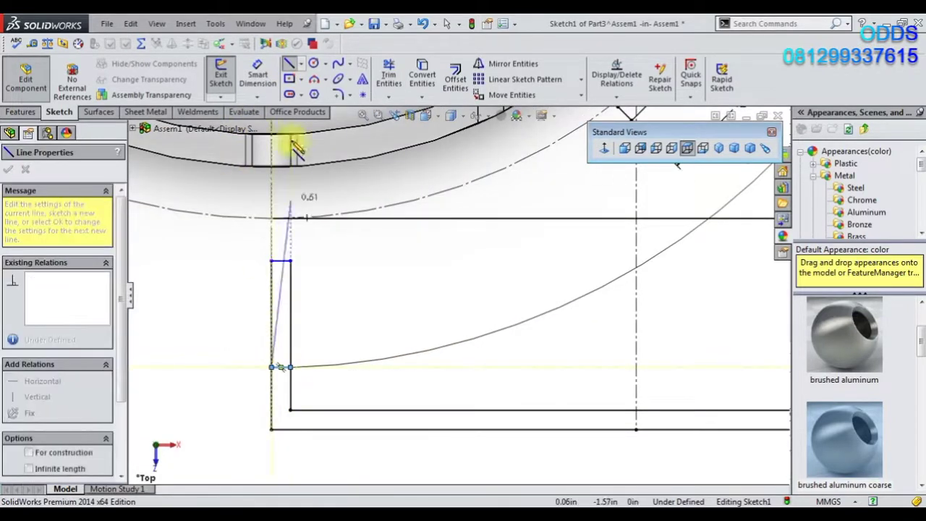
key("Escape")
Step: Power-trim away the vertical inner lines below the arc on the left side
key("t")
left_click_drag(312, 302, 266, 250)
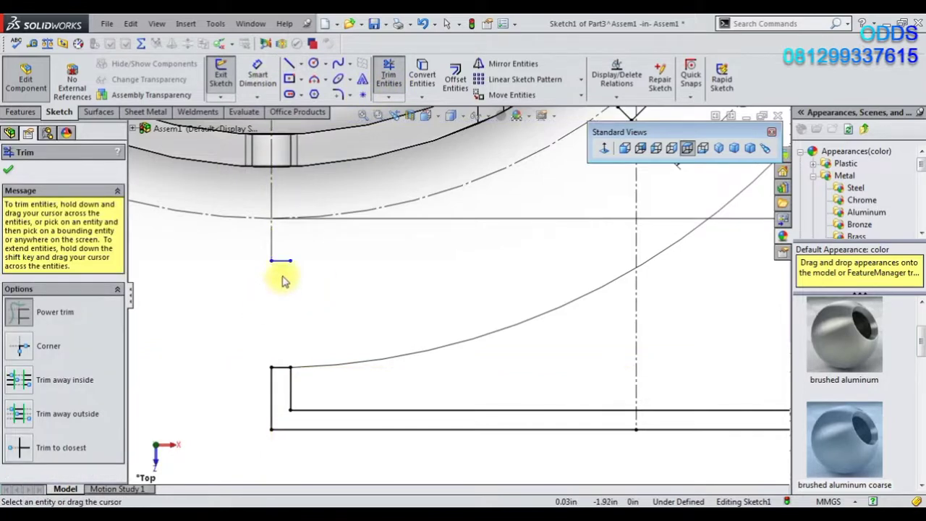
left_click(272, 253)
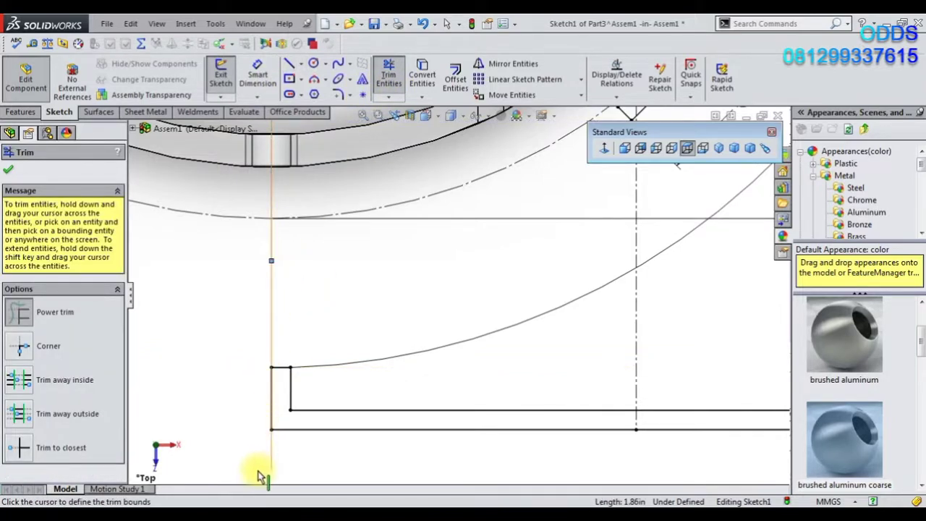
right_click(326, 327)
key("Escape")
key("Escape")
left_click(275, 362)
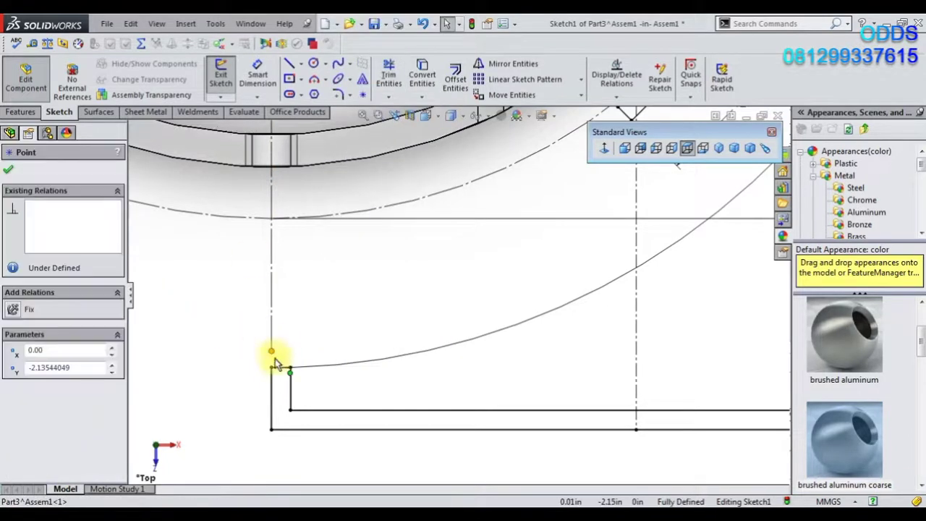
key("Escape")
Step: Trim the remaining doubled inner lines along the base and left side, leaving one outline
scroll(325, 398, "up", 3)
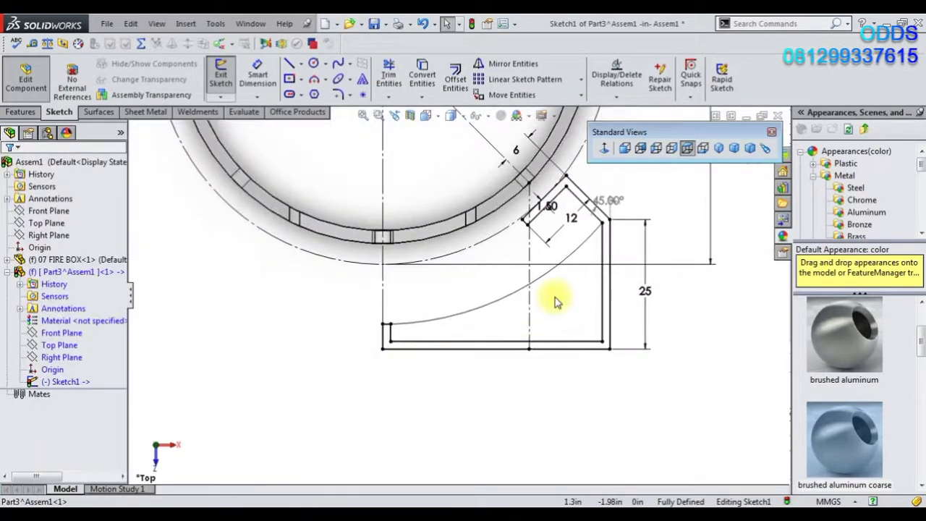
left_click(389, 73)
scroll(280, 336, "down", 3)
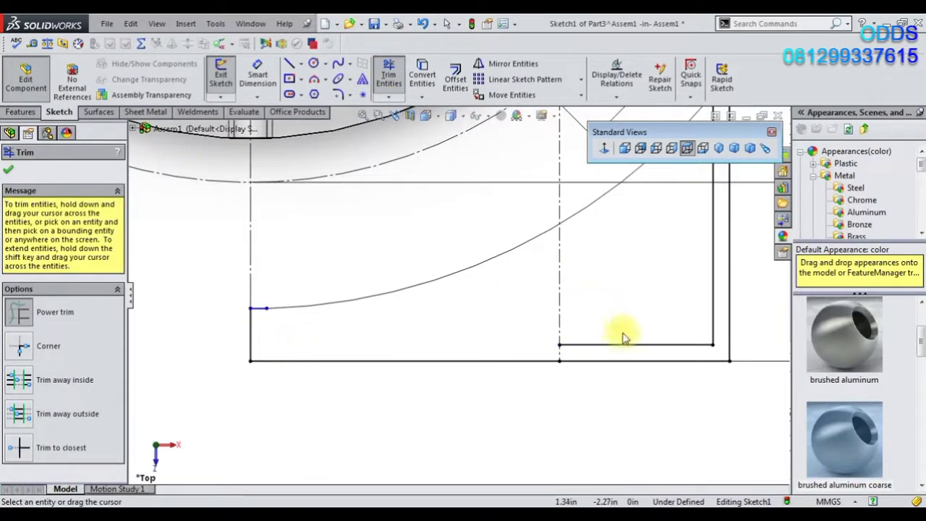
scroll(713, 310, "up", 3)
scroll(557, 210, "down", 2)
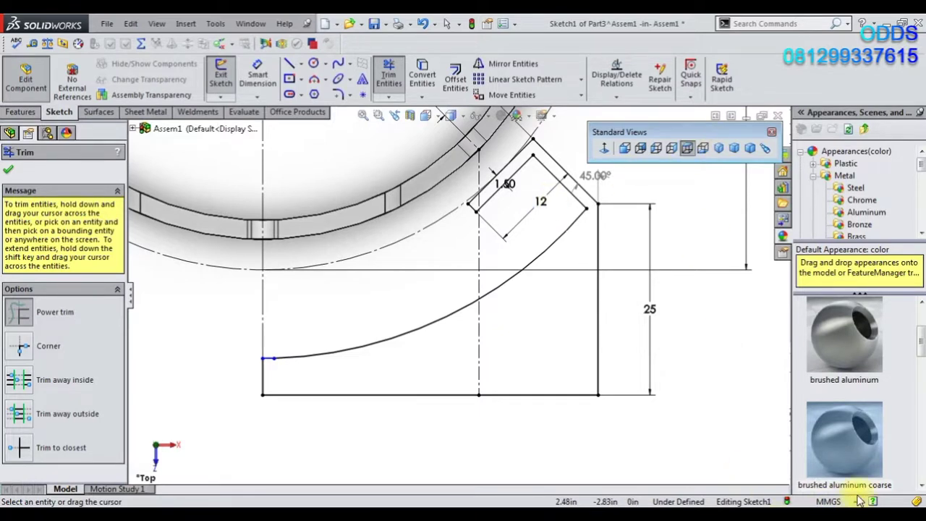
left_click(7, 174)
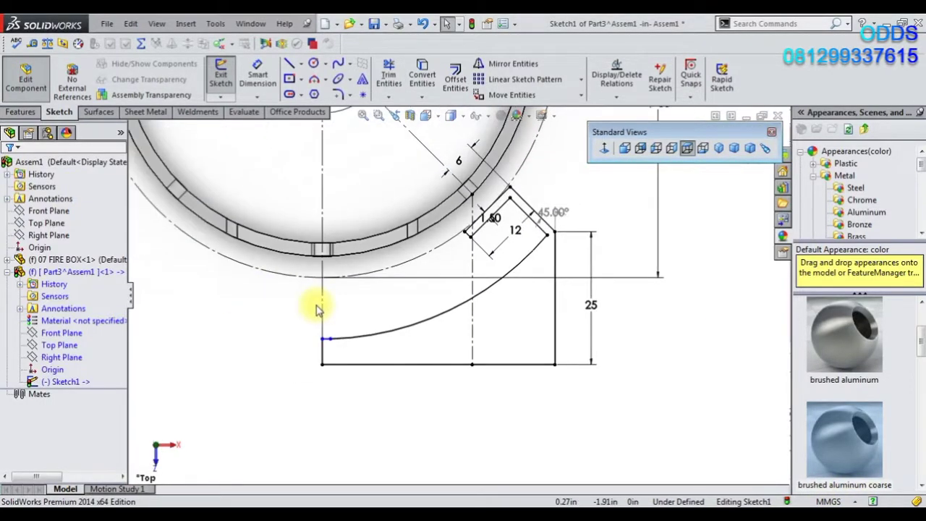
scroll(316, 306, "up", 3)
Step: Discard a redundant bottom-line dimension and delete the curved top edge
left_click(259, 76)
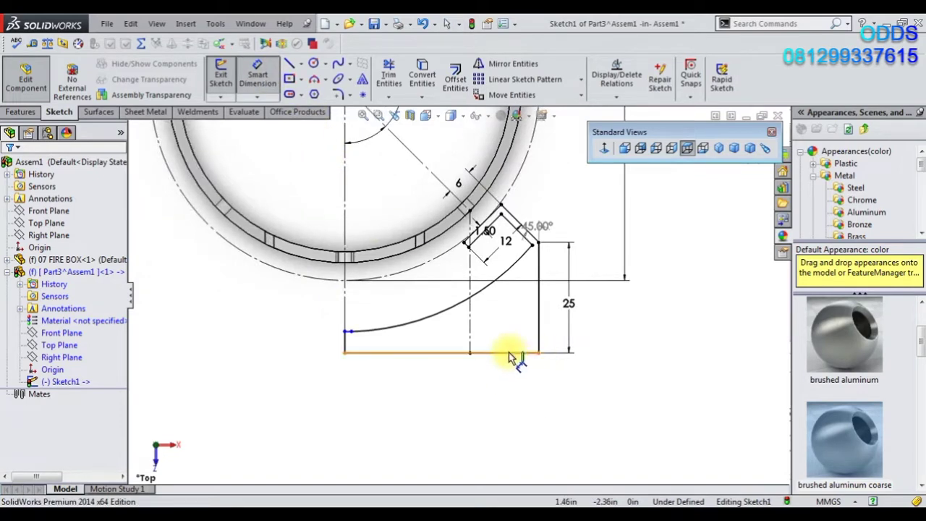
left_click(511, 353)
left_click(435, 378)
left_click(356, 260)
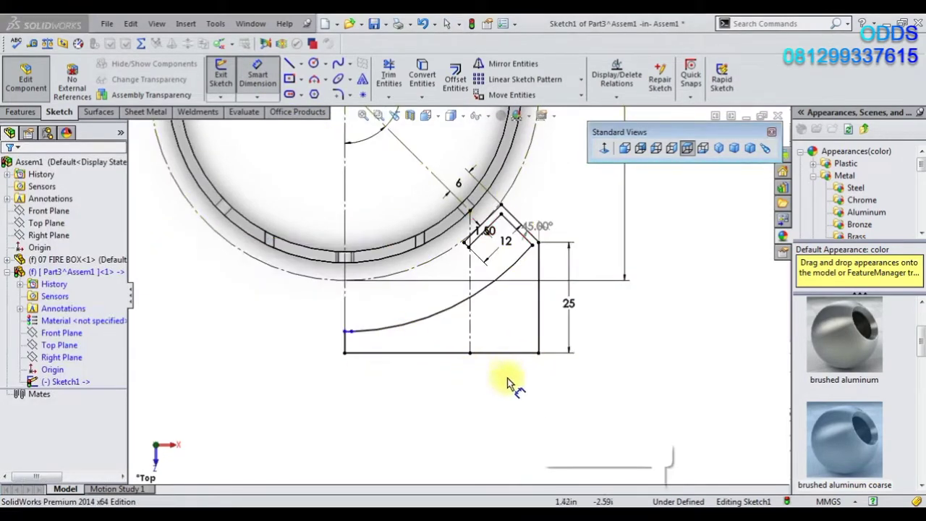
scroll(486, 243, "up", 2)
scroll(506, 246, "up", 3)
scroll(540, 248, "down", 1)
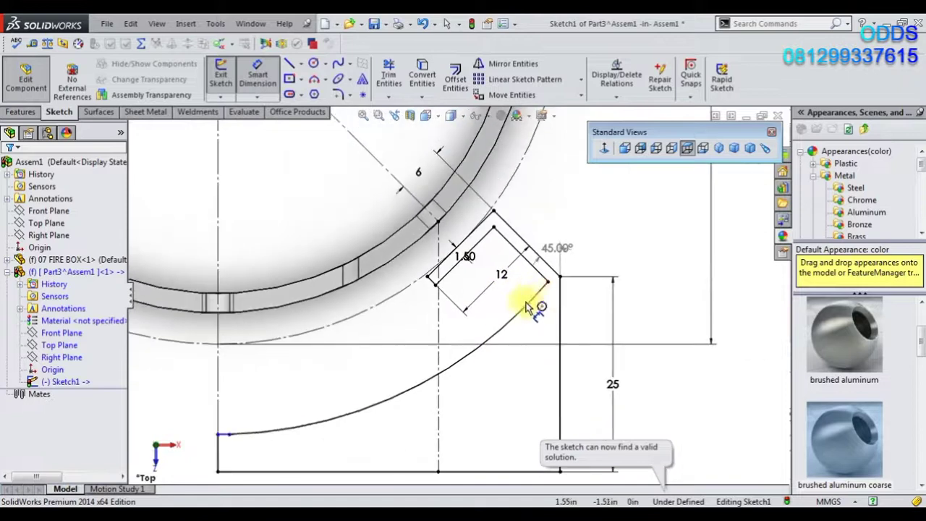
key("Escape")
left_click(486, 343)
key("Delete")
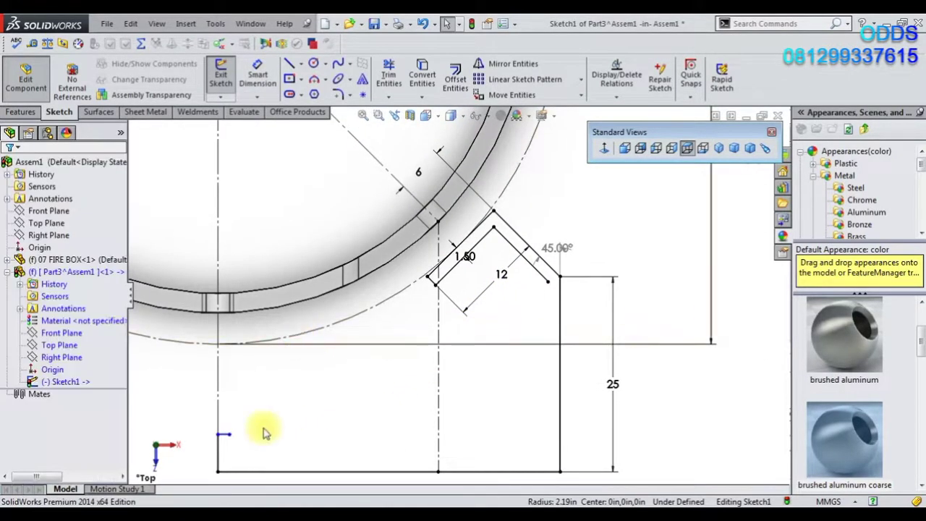
scroll(253, 411, "up", 3)
scroll(444, 372, "down", 3)
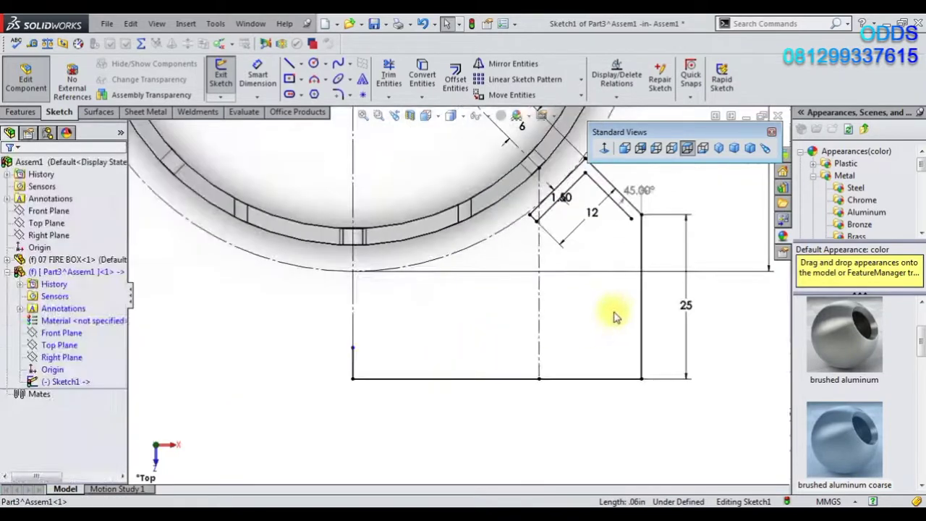
Step: Dimension the left vertical side to 25 and change the right side's height to 30
left_click(257, 76)
left_click(350, 362)
left_click(320, 304)
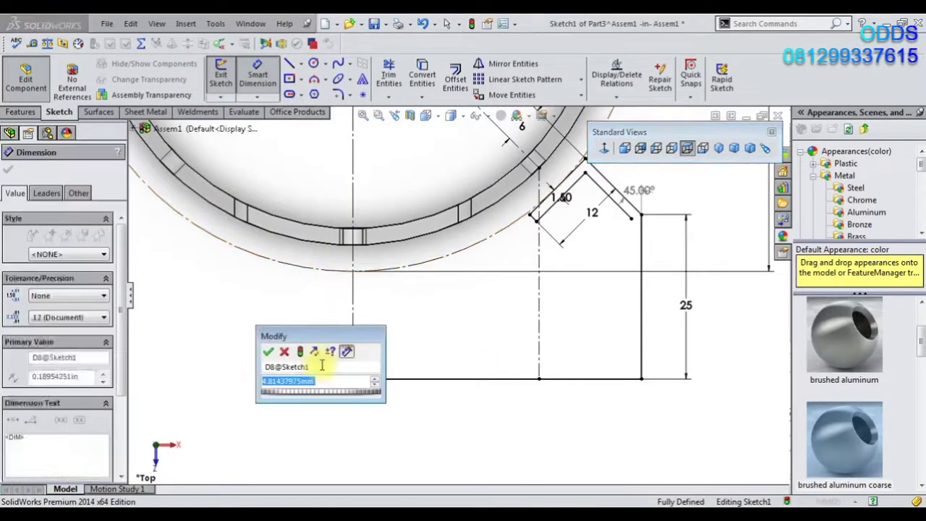
type("25")
key("Return")
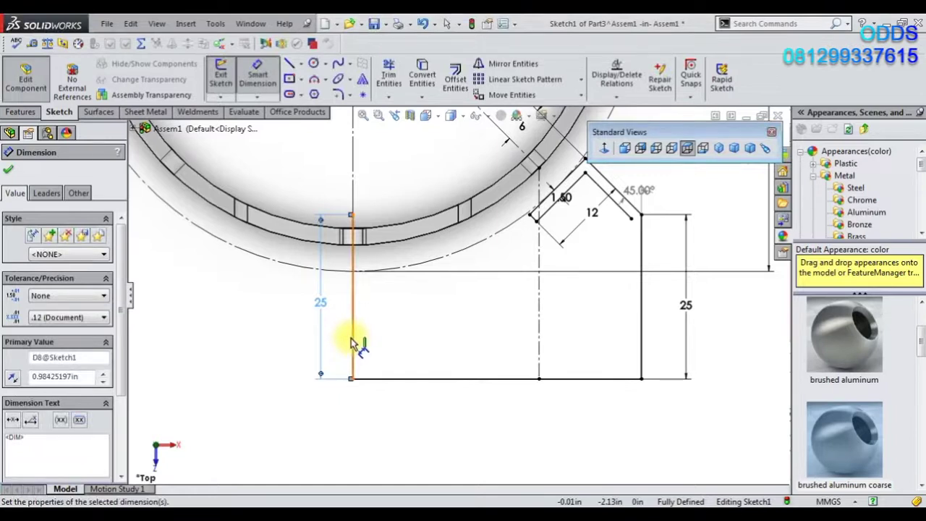
left_click(686, 305)
type("30")
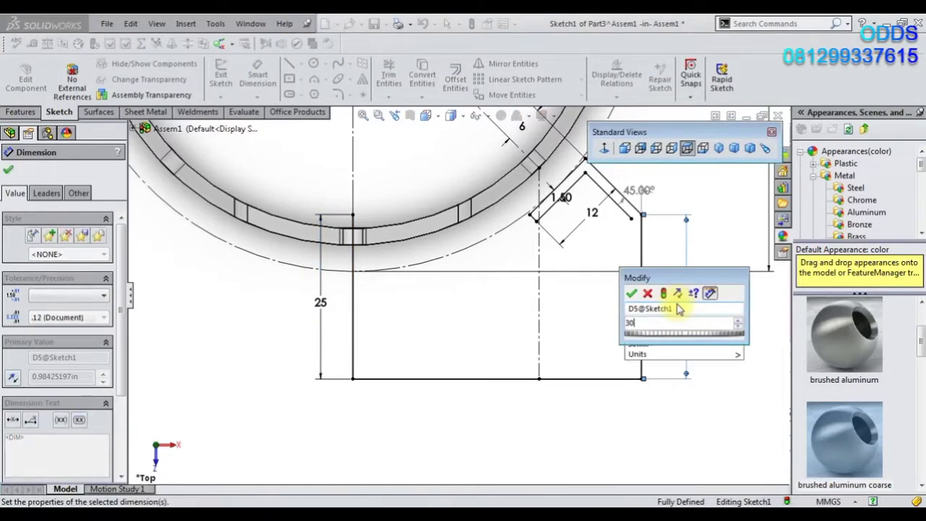
key("Return")
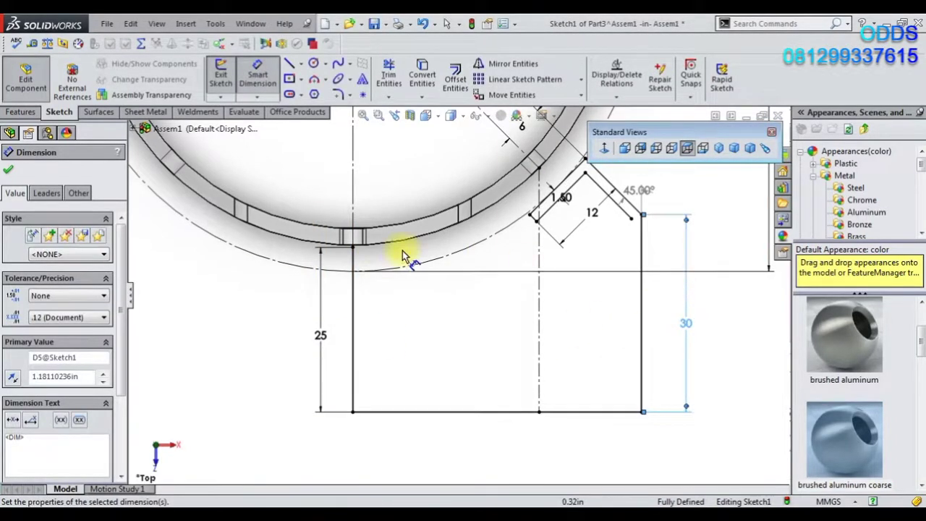
Step: Draw a tangent arc from the chamfer corner down to the left vertical side
right_click(459, 297)
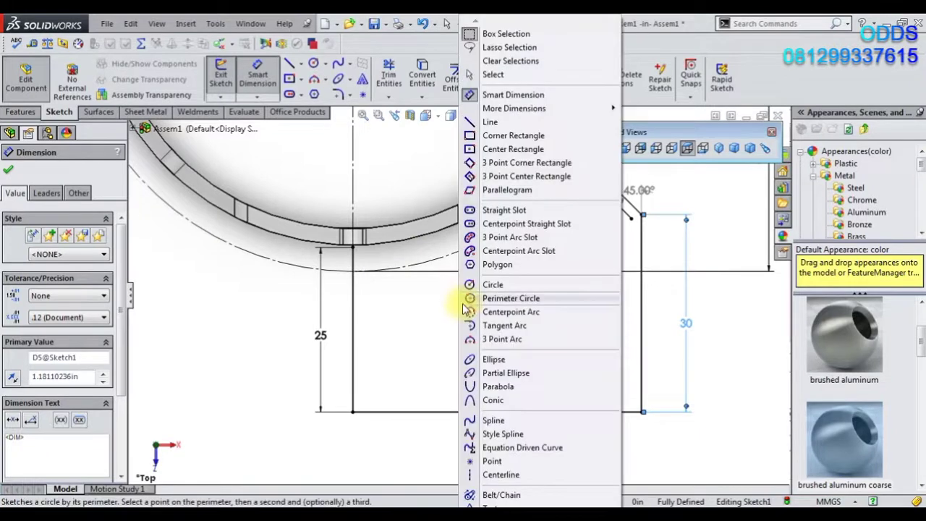
left_click(427, 387)
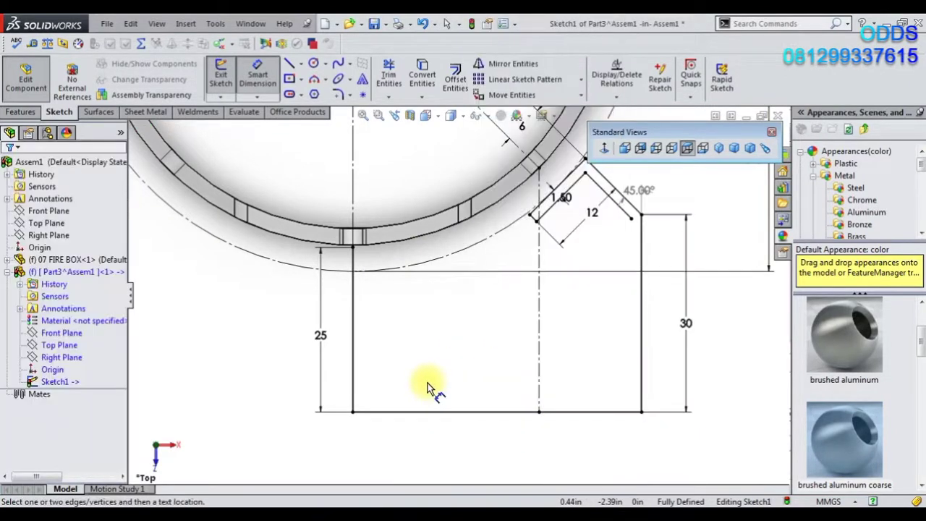
left_click(290, 63)
scroll(540, 254, "down", 2)
scroll(550, 264, "down", 2)
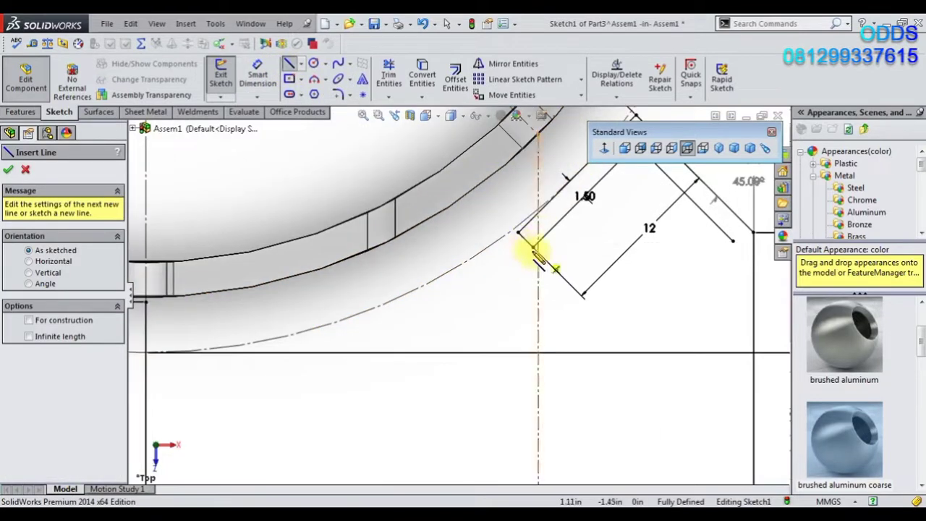
scroll(546, 266, "up", 2)
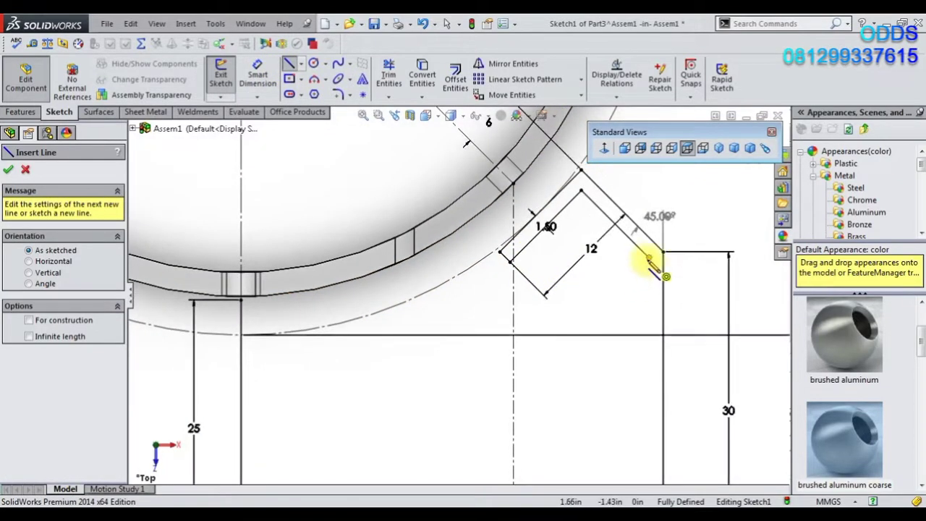
left_click(654, 266)
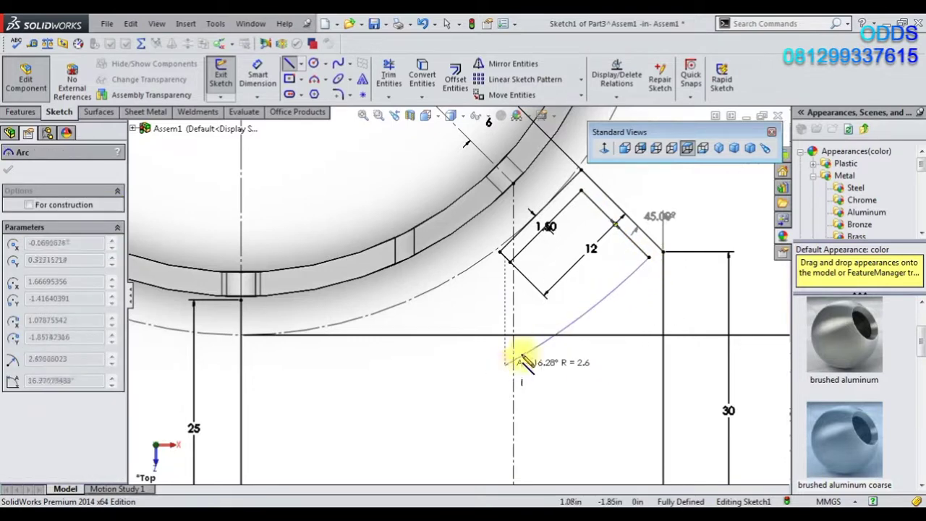
left_click(241, 402)
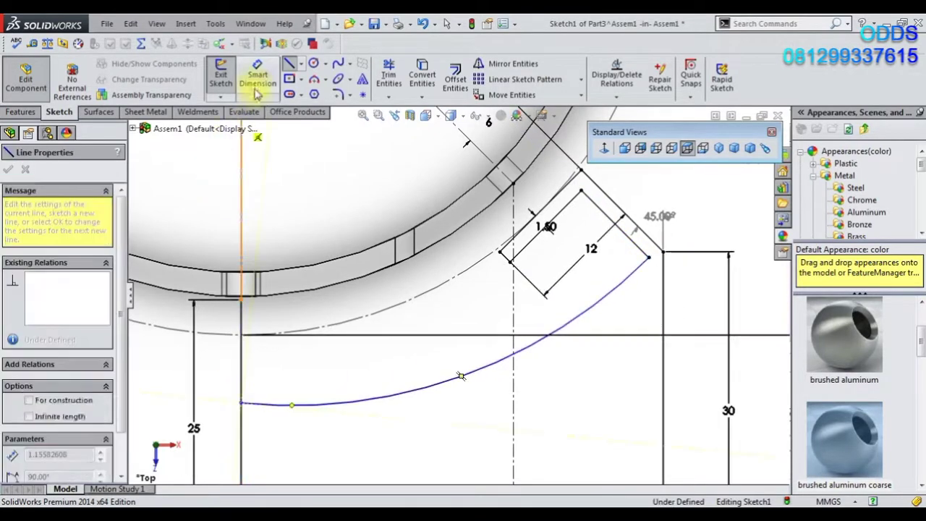
Step: Dimension the new arc to radius 47
left_click(257, 76)
left_click(460, 377)
left_click(453, 369)
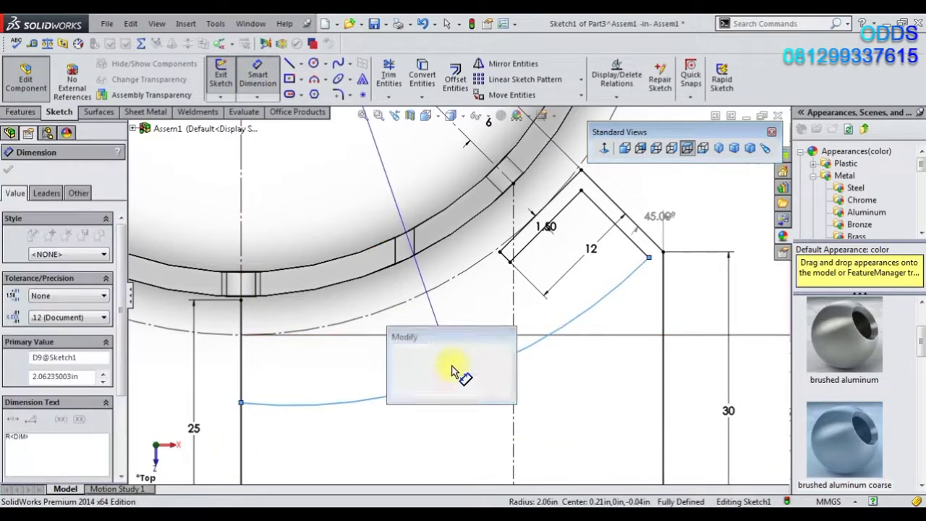
type("47")
key("Return")
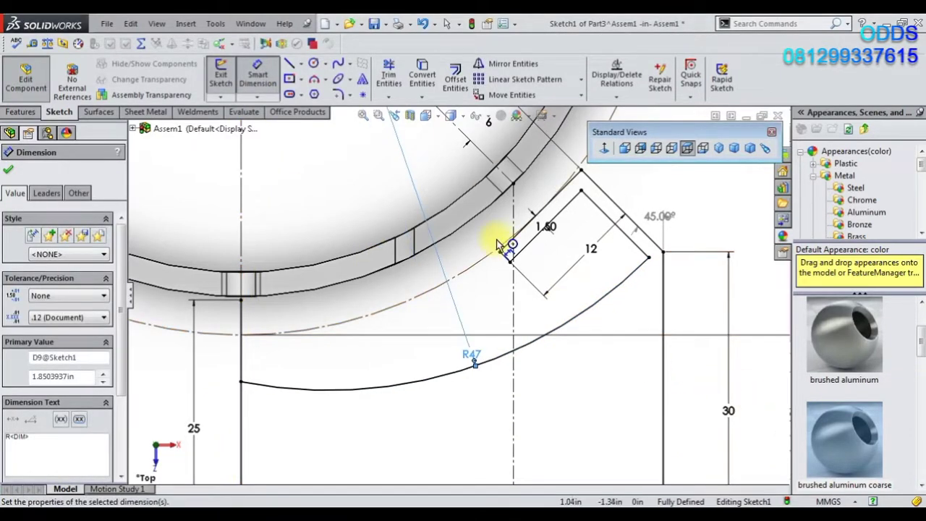
Step: Trim the leftover sketch segments around the new arc
scroll(268, 382, "up", 2)
scroll(312, 319, "up", 1)
left_click(388, 74)
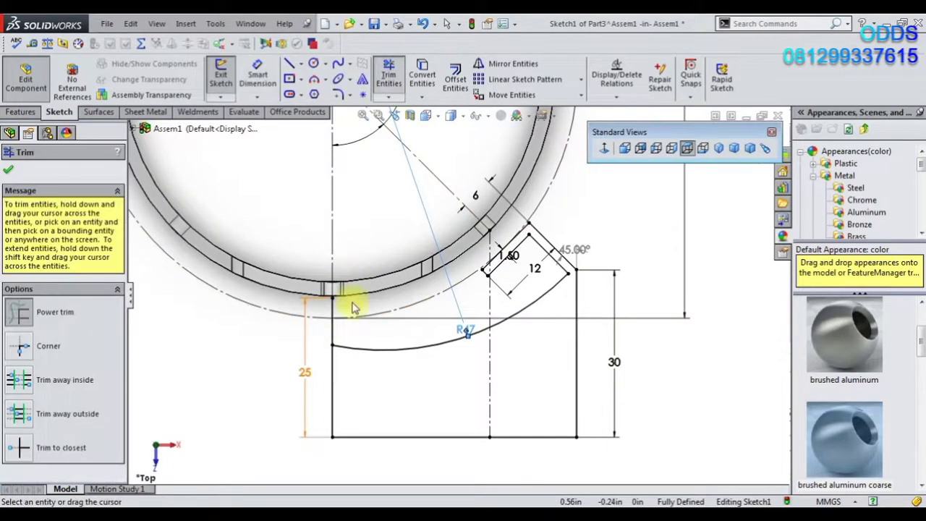
scroll(356, 250, "down", 2)
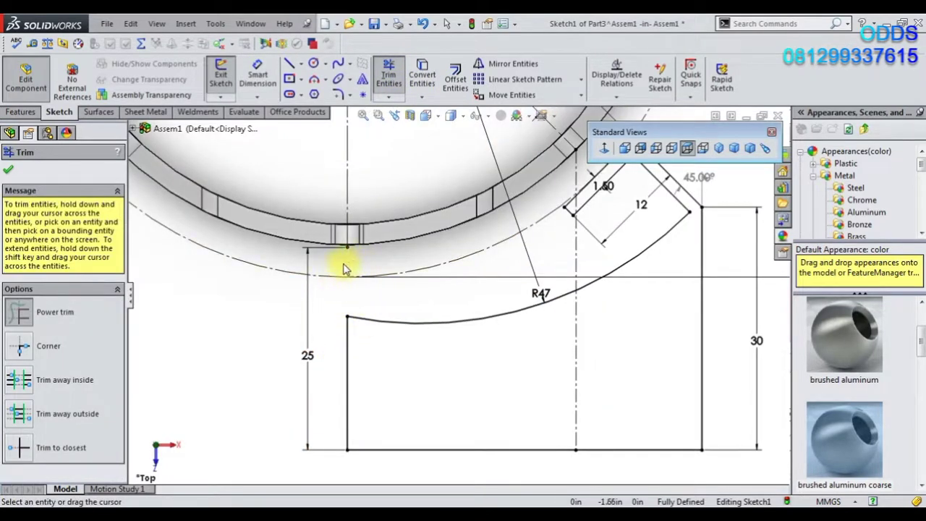
scroll(348, 266, "down", 1)
scroll(376, 294, "down", 1)
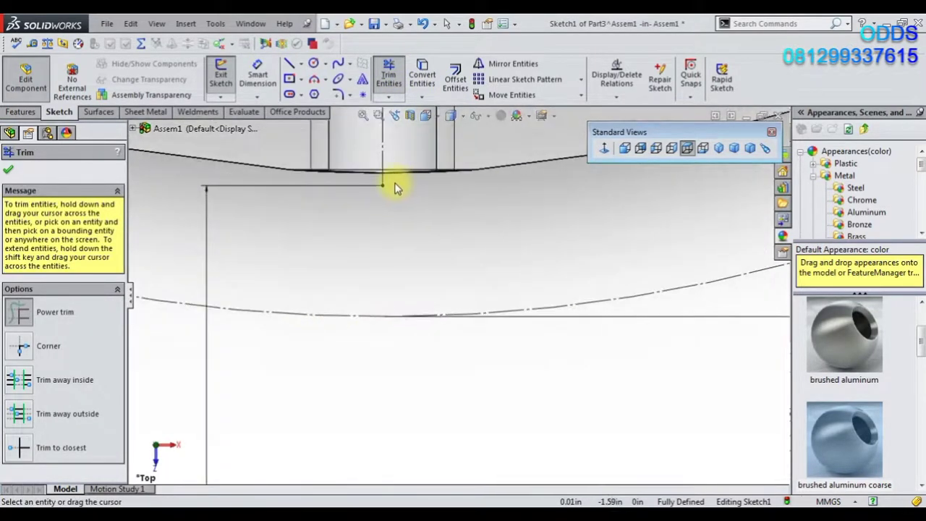
scroll(318, 347, "up", 1)
key("Escape")
scroll(362, 427, "up", 1)
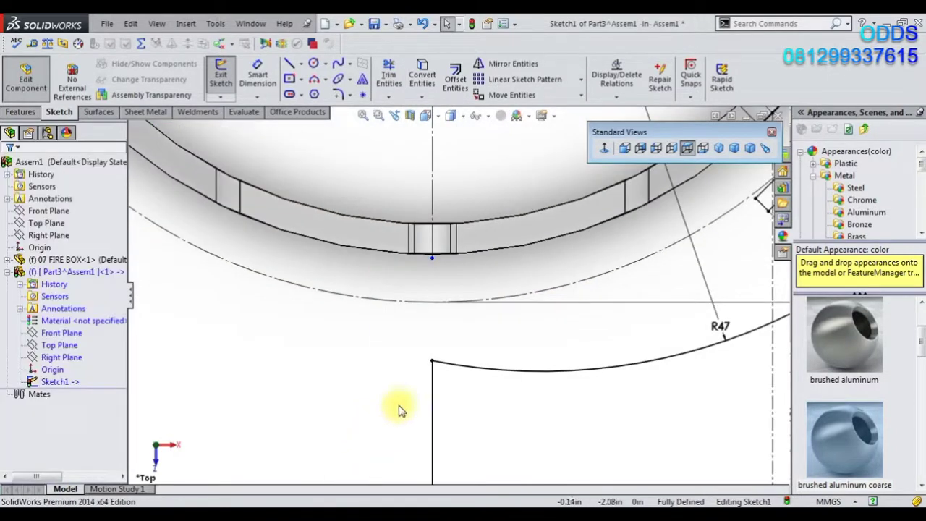
scroll(471, 384, "up", 1)
scroll(558, 349, "down", 1)
Step: Change the right side's height dimension from 30 back to 25
middle_click_drag(557, 350, 477, 360, "ctrl")
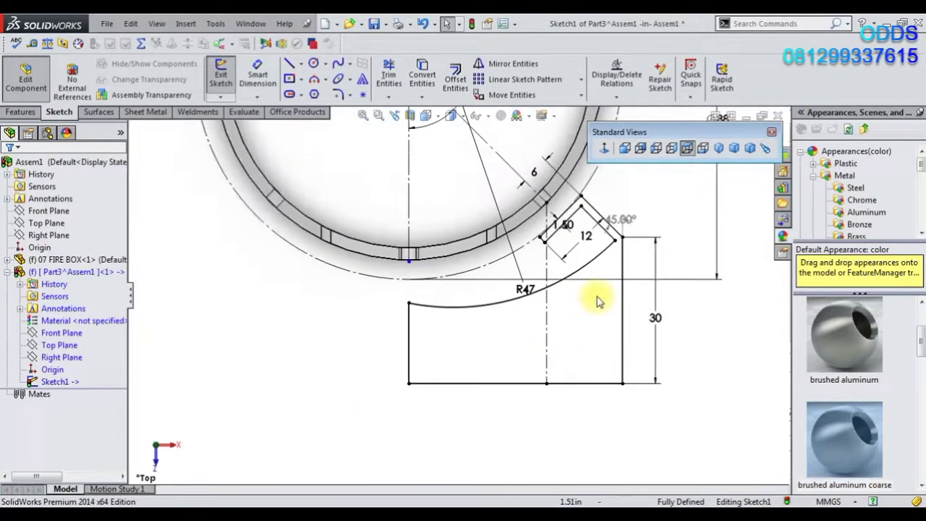
double_click(664, 338)
type("25")
key("Return")
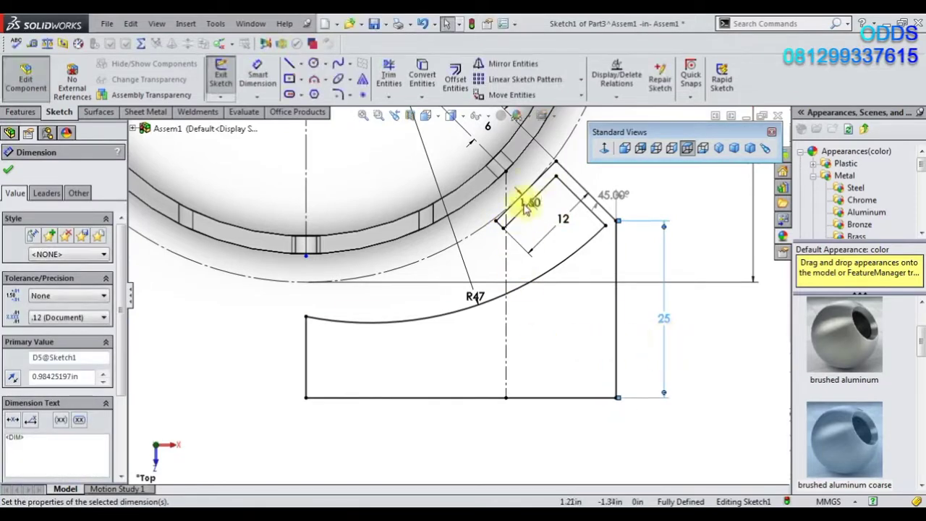
Step: Add R3 sketch fillets at the arc-to-chamfer corner and the chamfer's 45° top corner
left_click(338, 94)
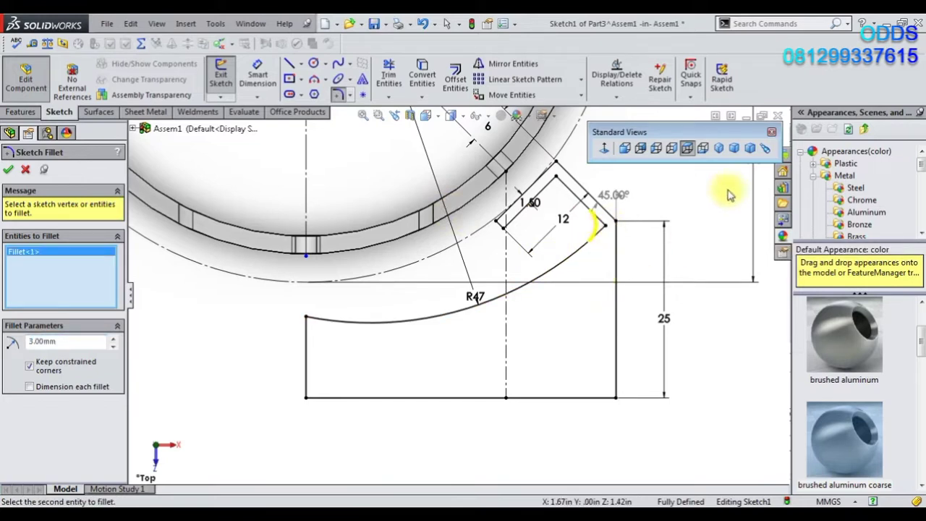
left_click(9, 171)
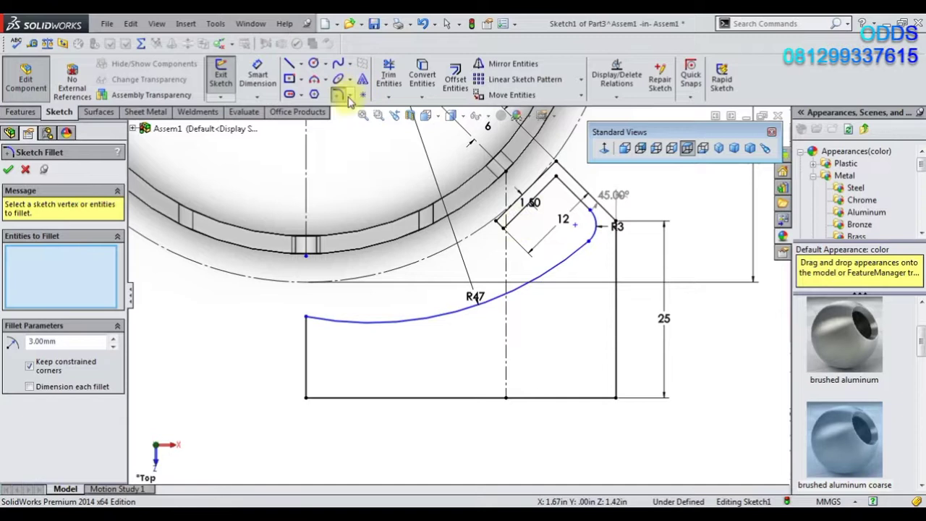
left_click(557, 180)
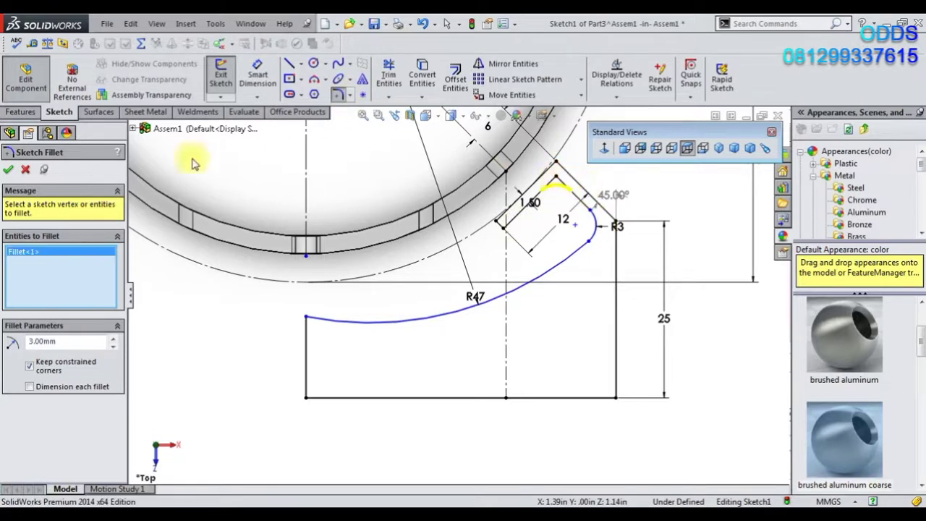
left_click(9, 170)
scroll(565, 181, "down", 2)
scroll(562, 176, "down", 3)
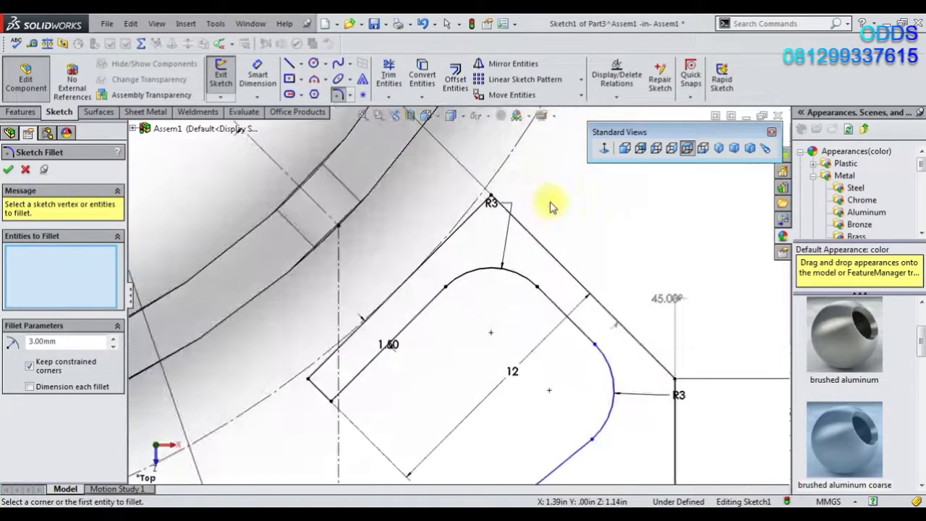
scroll(592, 319, "up", 2)
scroll(542, 306, "up", 2)
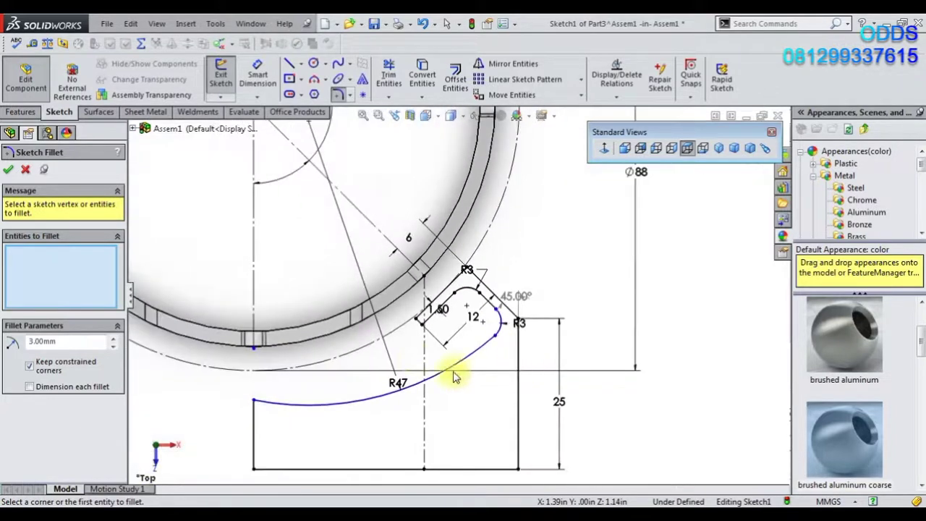
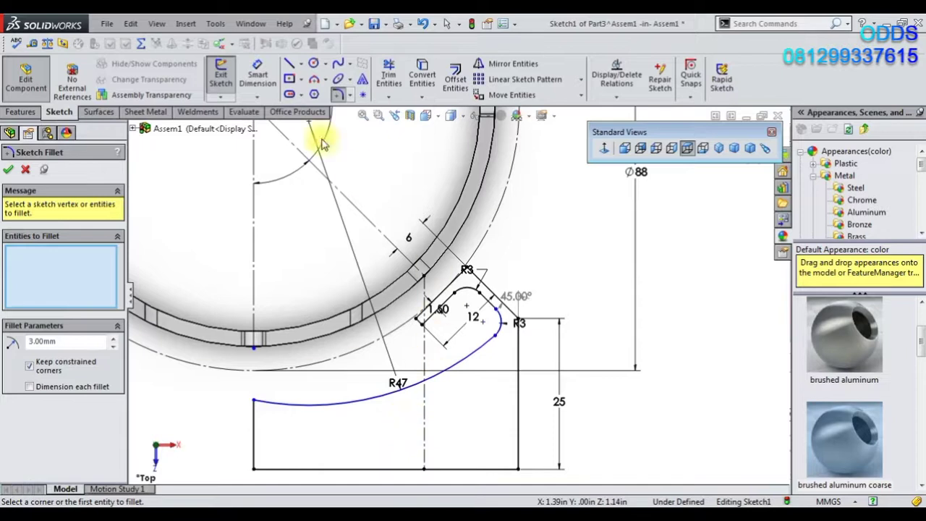
Step: Finish the R3 slot fillets, then zoom in on the slot corners to check for leftover segments
left_click(258, 75)
scroll(434, 311, "down", 4)
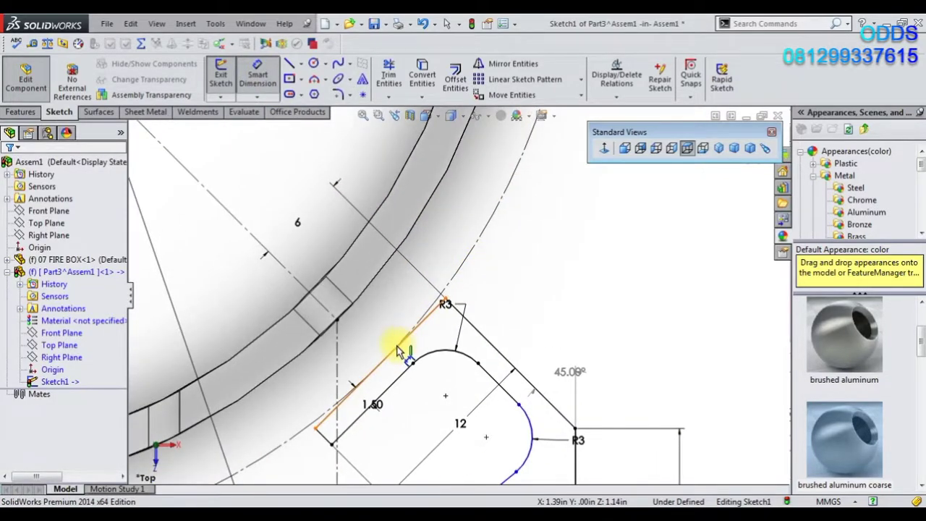
left_click(383, 76)
scroll(440, 266, "up", 3)
scroll(440, 266, "up", 4)
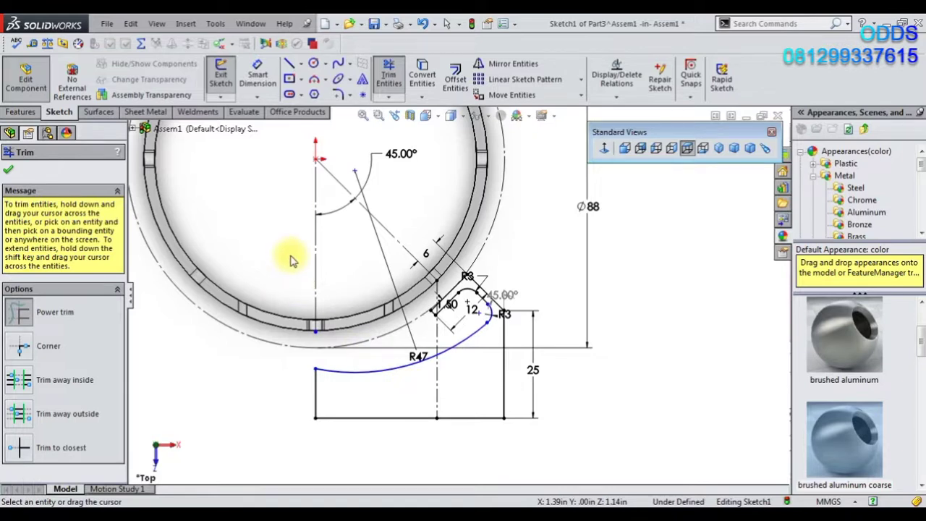
scroll(455, 318, "down", 3)
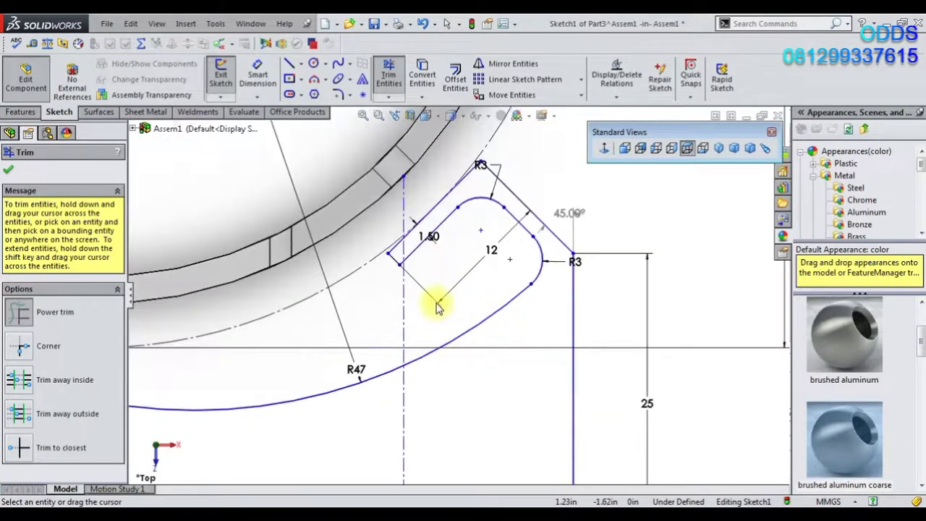
scroll(405, 277, "down", 1)
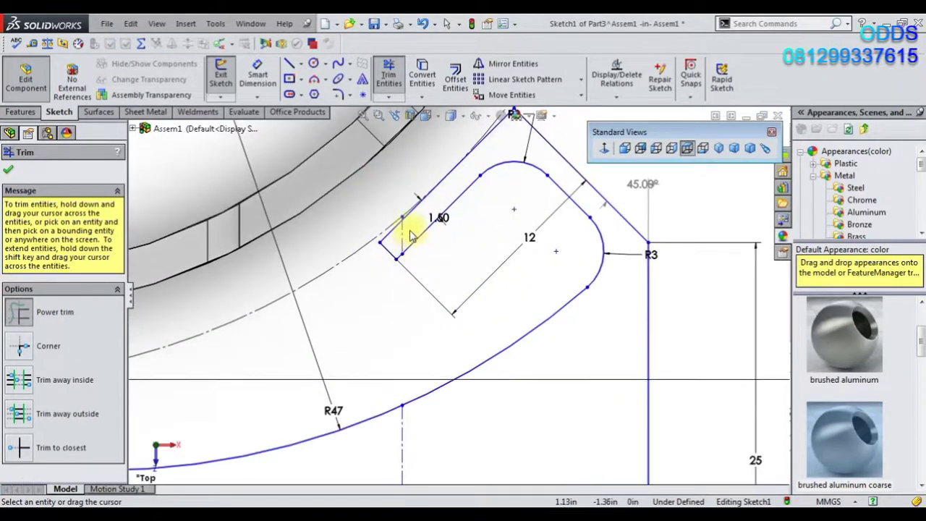
scroll(399, 245, "down", 2)
scroll(413, 232, "down", 2)
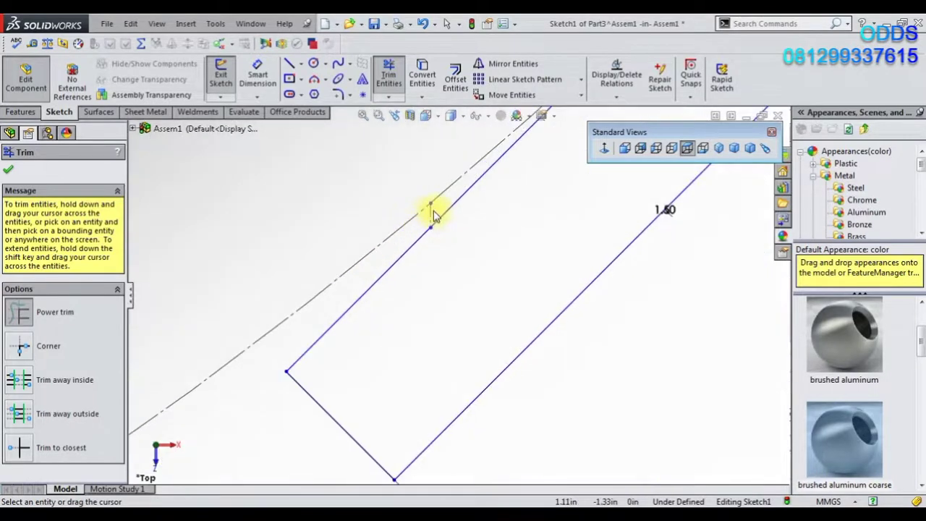
scroll(444, 409, "up", 2)
scroll(471, 435, "up", 2)
scroll(444, 449, "up", 1)
scroll(467, 432, "up", 1)
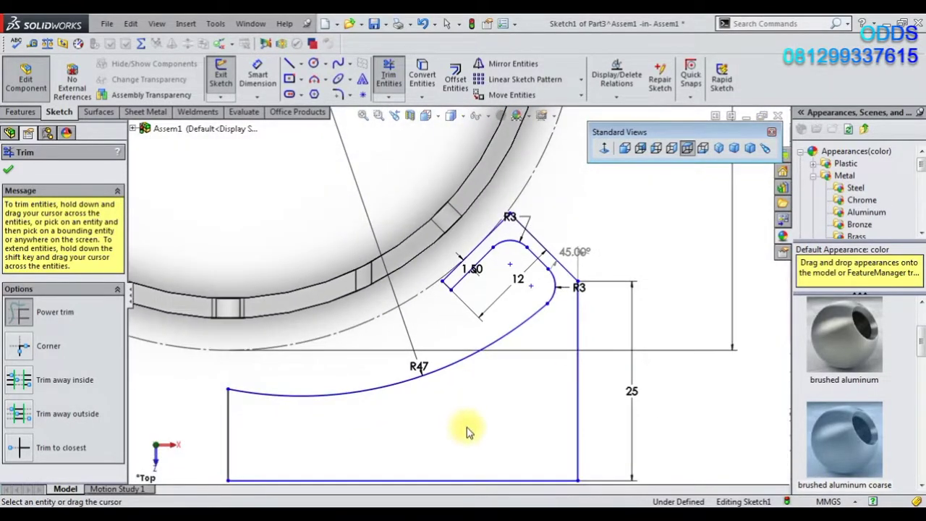
Step: Move the 1.50 and R3 dimension labels clear of the slot
key("Escape")
scroll(558, 261, "down", 1)
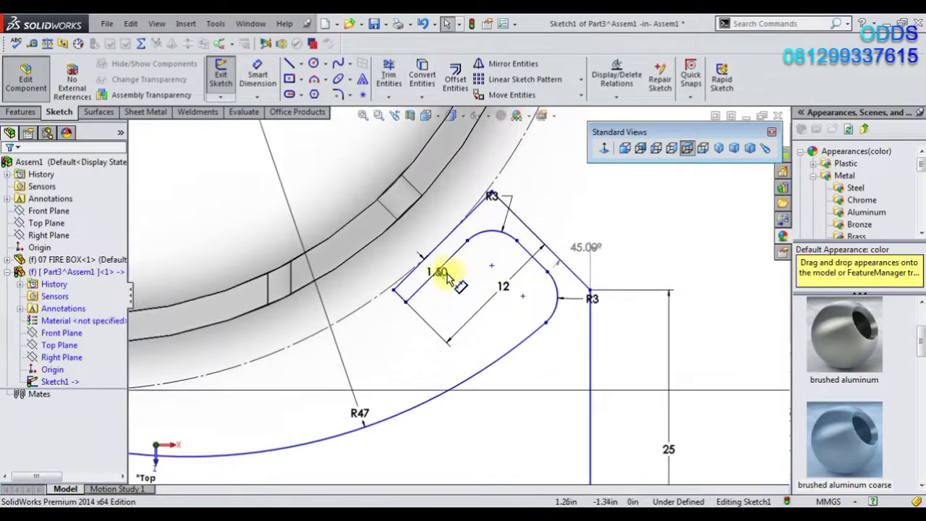
left_click_drag(448, 279, 373, 333)
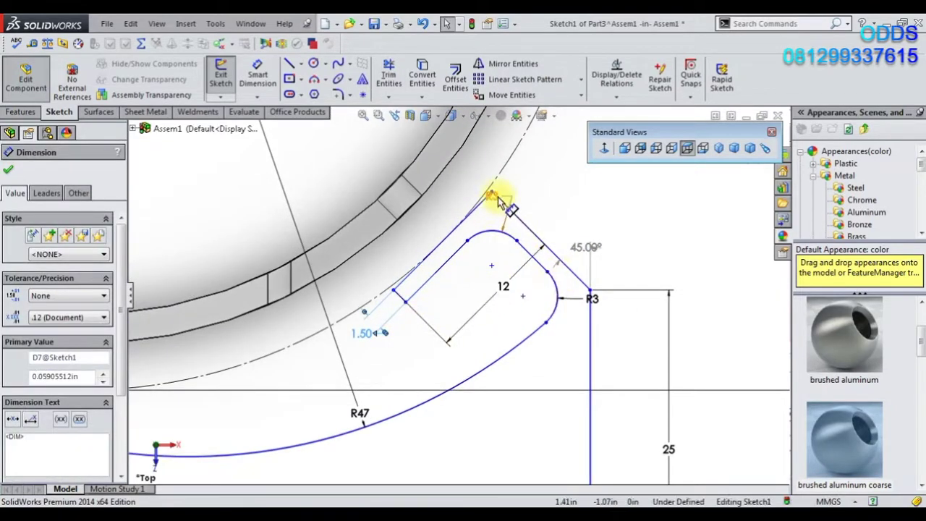
left_click_drag(498, 201, 552, 195)
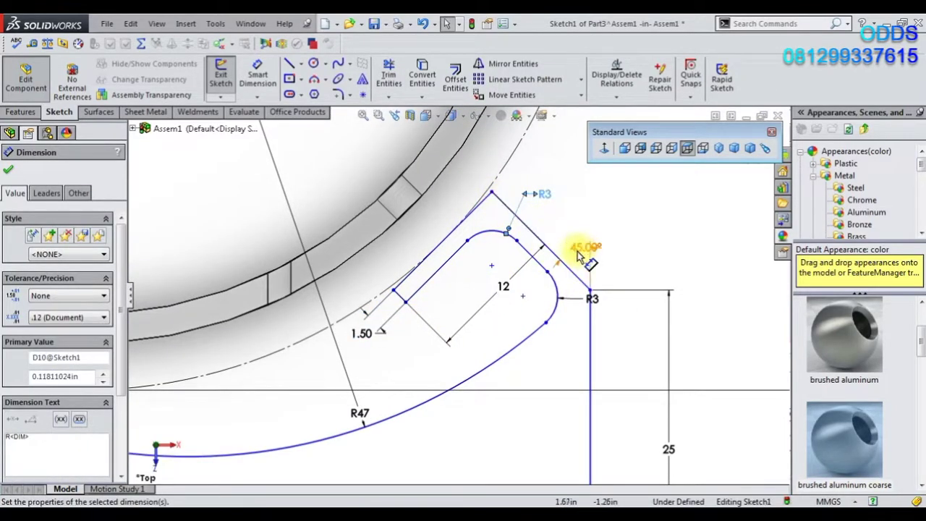
Step: Dimension the slot's slanted side at 45.00° to the vertical edge
key("Escape")
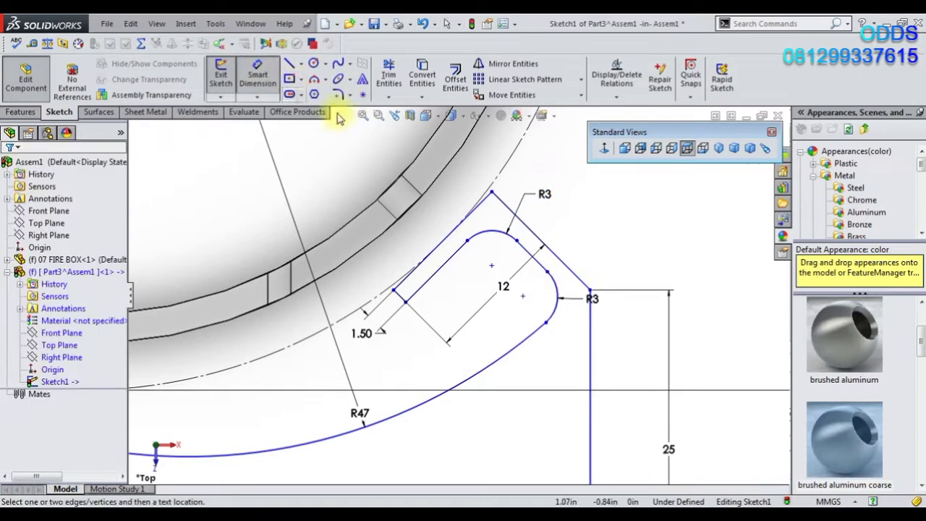
left_click(591, 319)
left_click(577, 255)
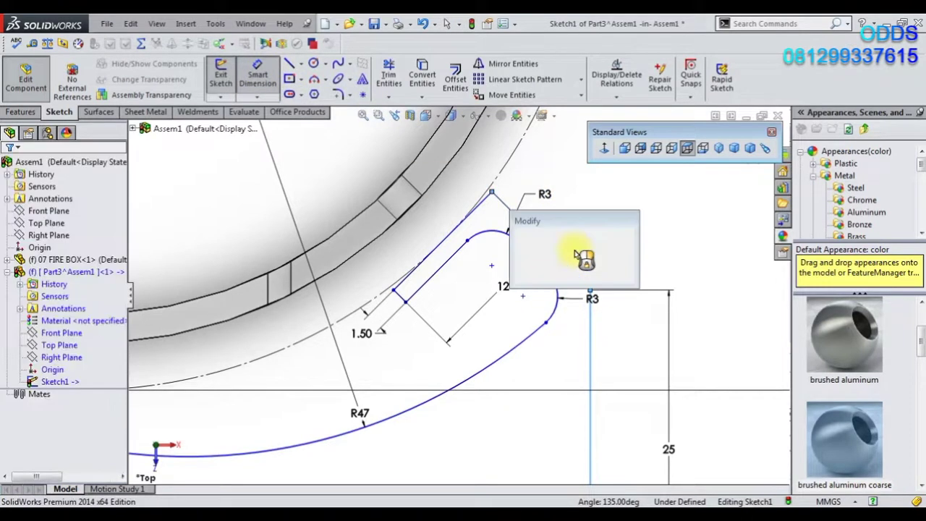
key("Return")
scroll(579, 355, "up", 2)
scroll(502, 402, "up", 1)
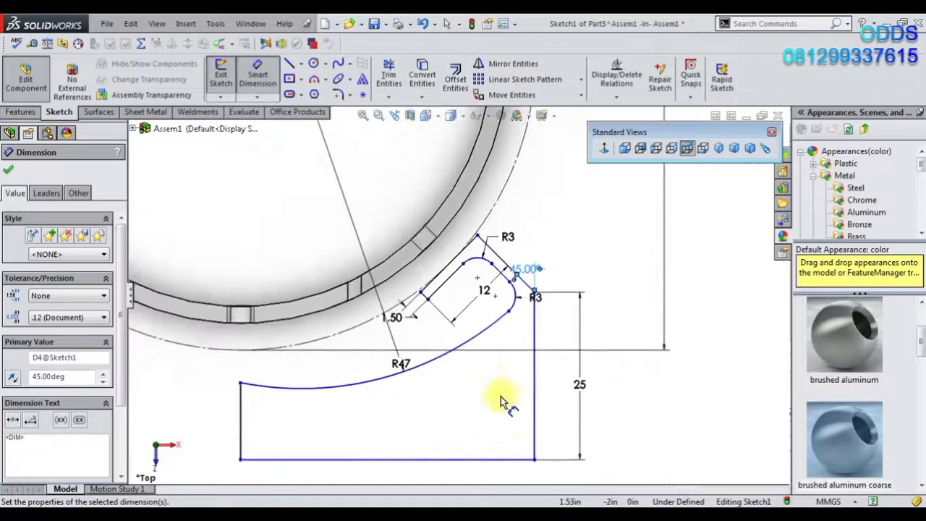
scroll(501, 402, "up", 1)
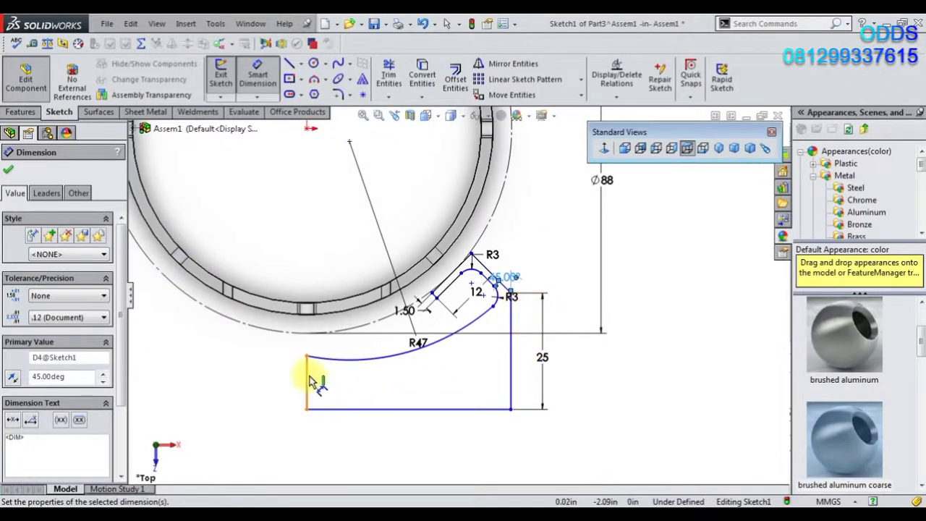
scroll(734, 388, "down", 1)
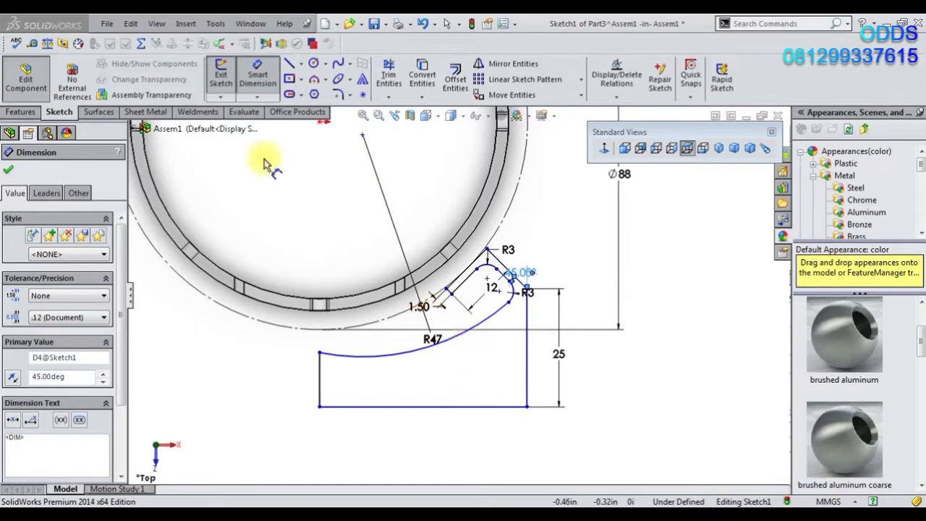
left_click(316, 95)
scroll(365, 402, "down", 3)
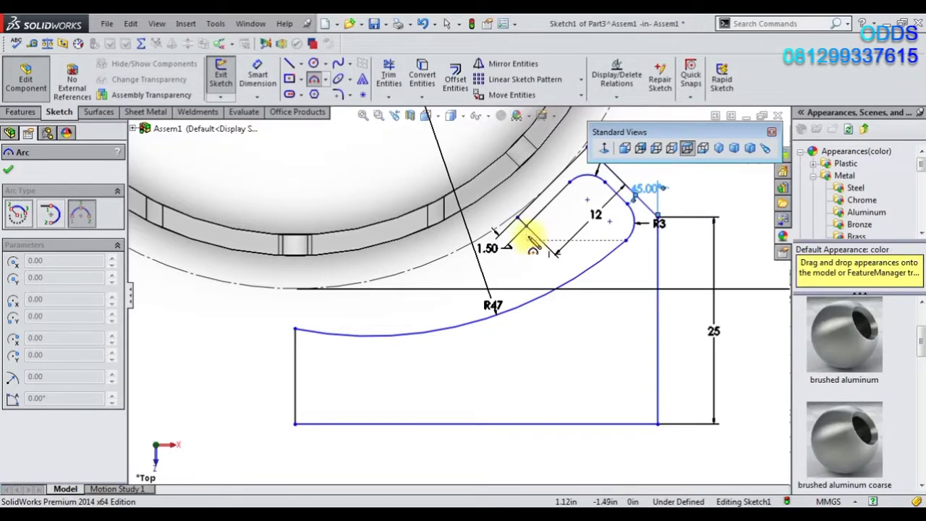
Step: Draw a new arc from the slot to the profile's upper-left corner with radius 47
left_click_drag(527, 228, 296, 329)
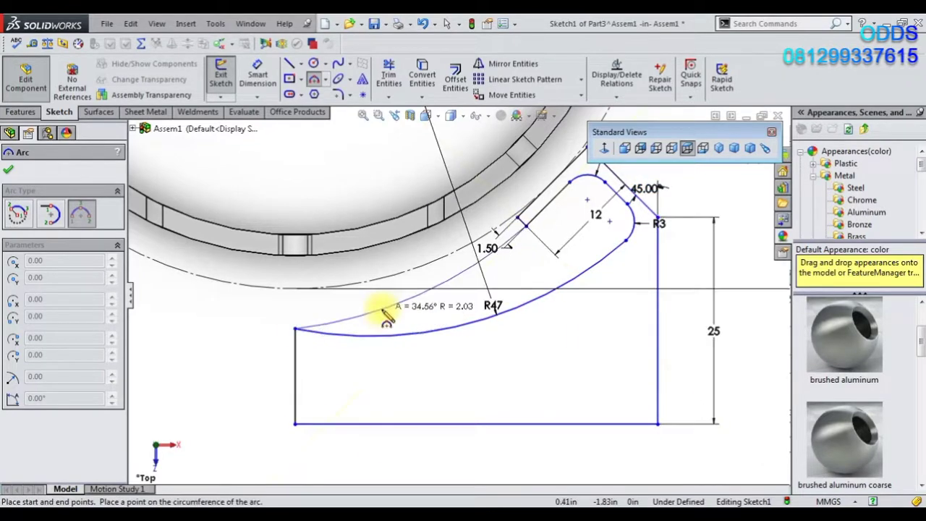
left_click(419, 298)
left_click(257, 75)
left_click(426, 294)
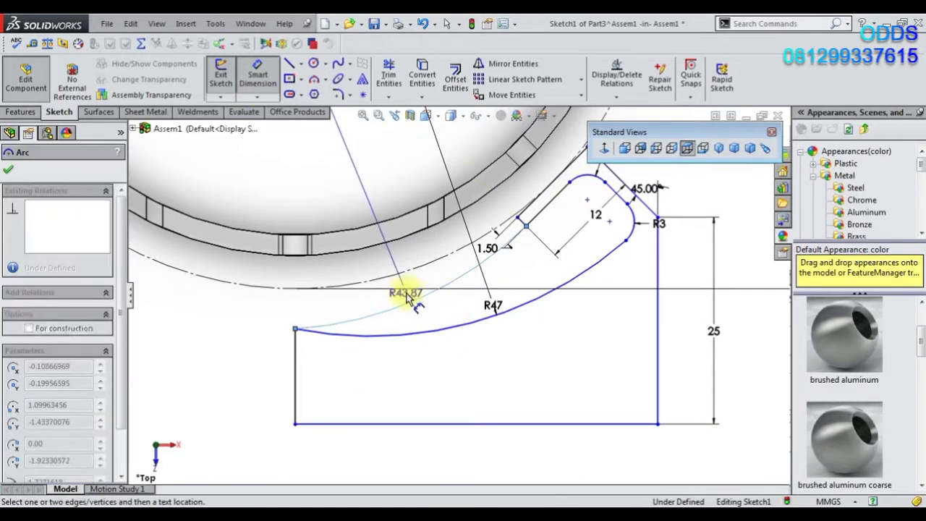
left_click(396, 300)
type("47")
key("Return")
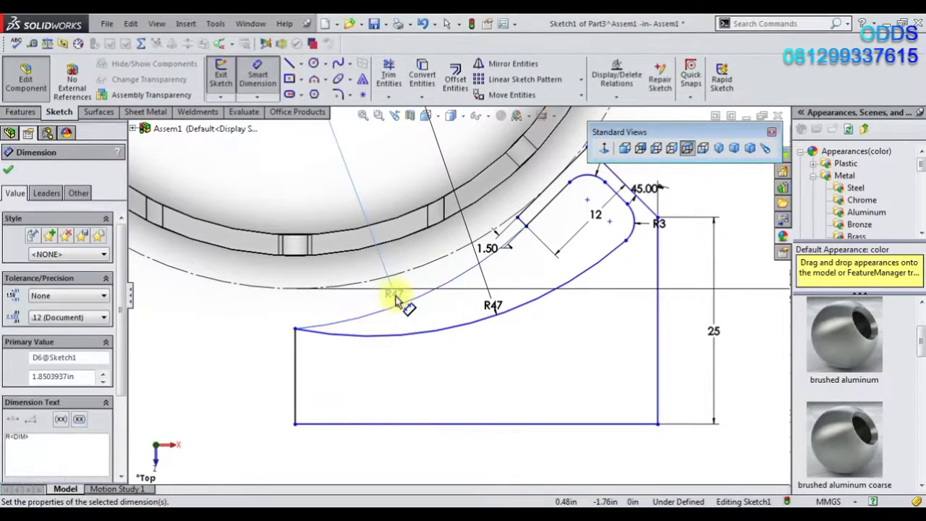
scroll(434, 333, "up", 3)
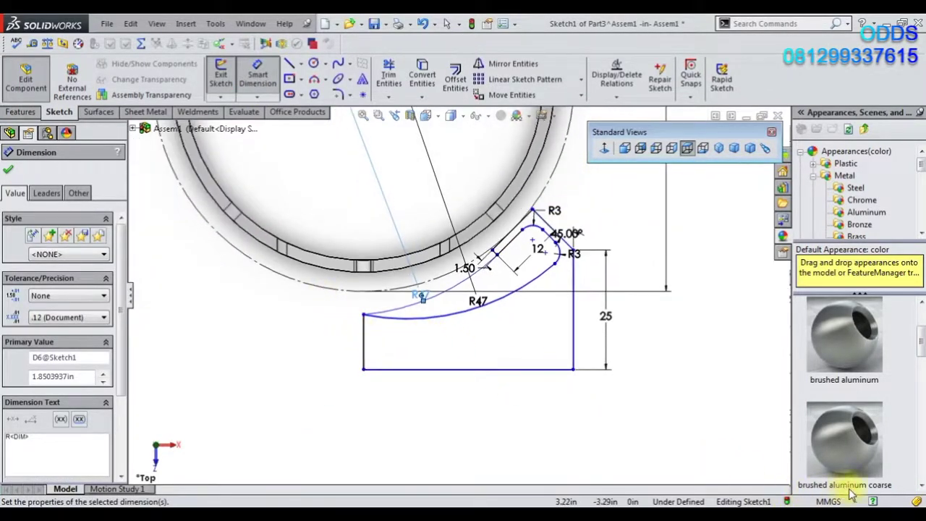
Step: Dimension the bottom edge 60 below the arcs' centre point
left_click(321, 311)
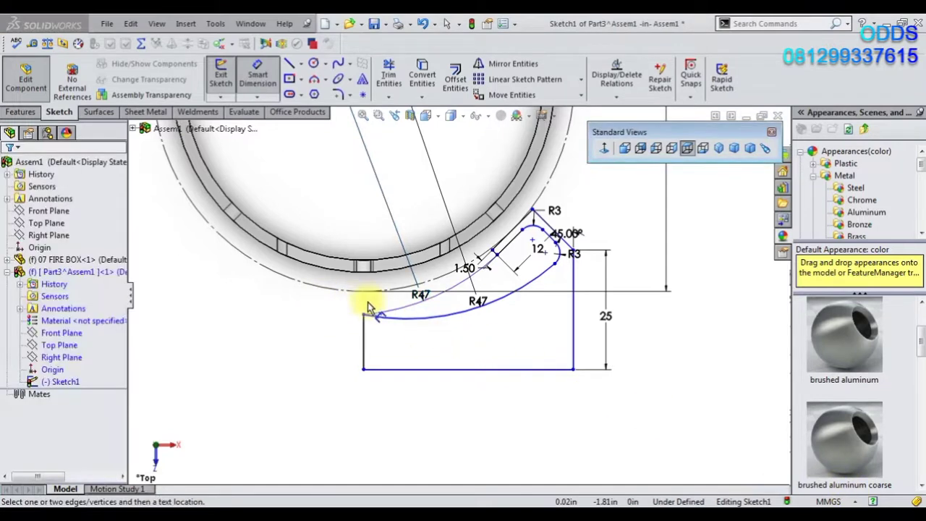
scroll(362, 246, "up", 2)
left_click(378, 153)
left_click(411, 348)
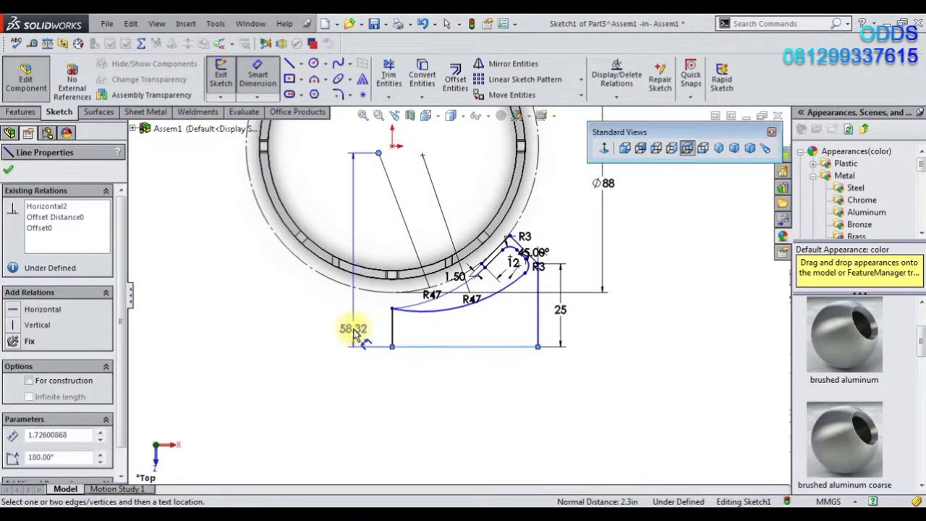
left_click(353, 278)
type("60")
key("Return")
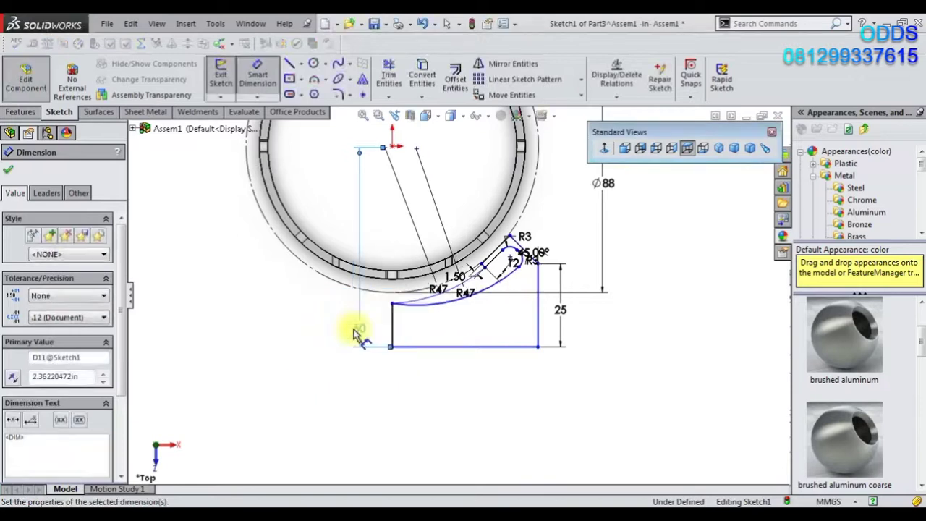
scroll(463, 275, "down", 1)
scroll(496, 264, "down", 1)
scroll(508, 241, "down", 1)
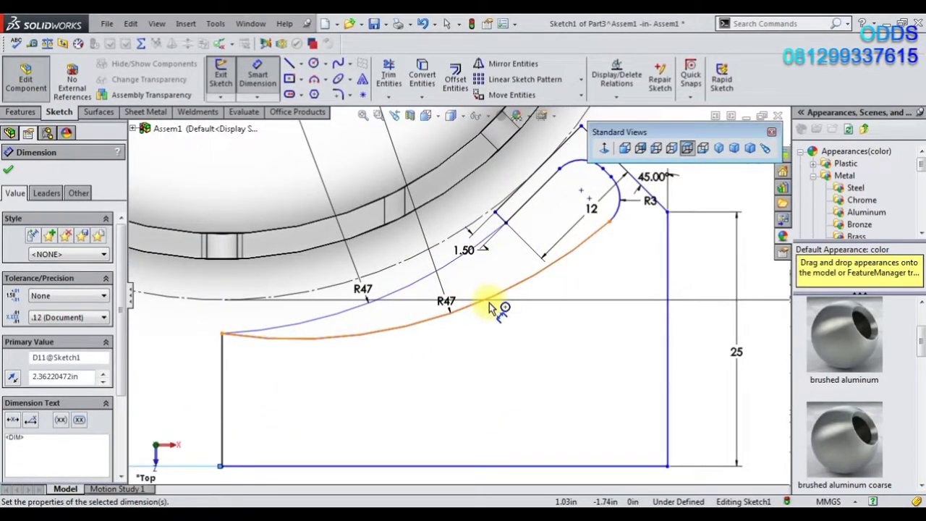
scroll(457, 293, "up", 5)
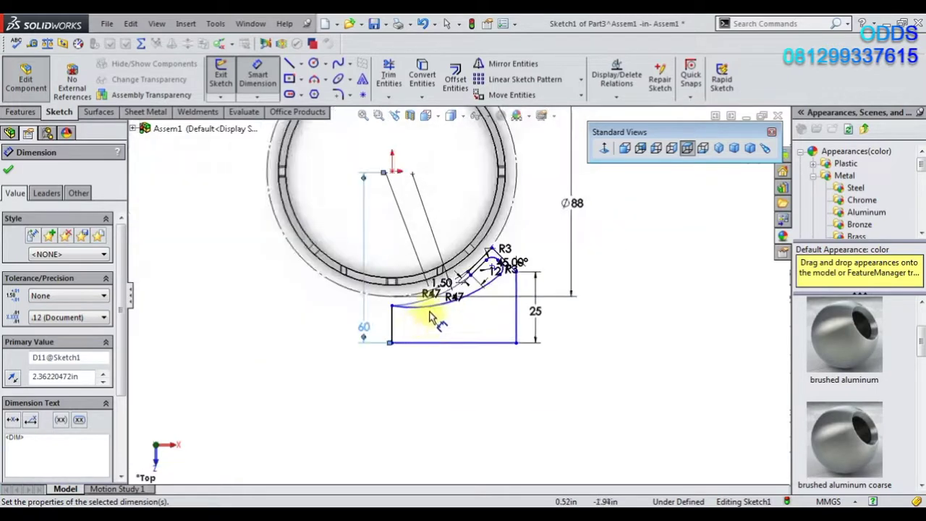
Step: Move the new arc's R47 label to a clearer spot
left_click(427, 293)
left_click(409, 247)
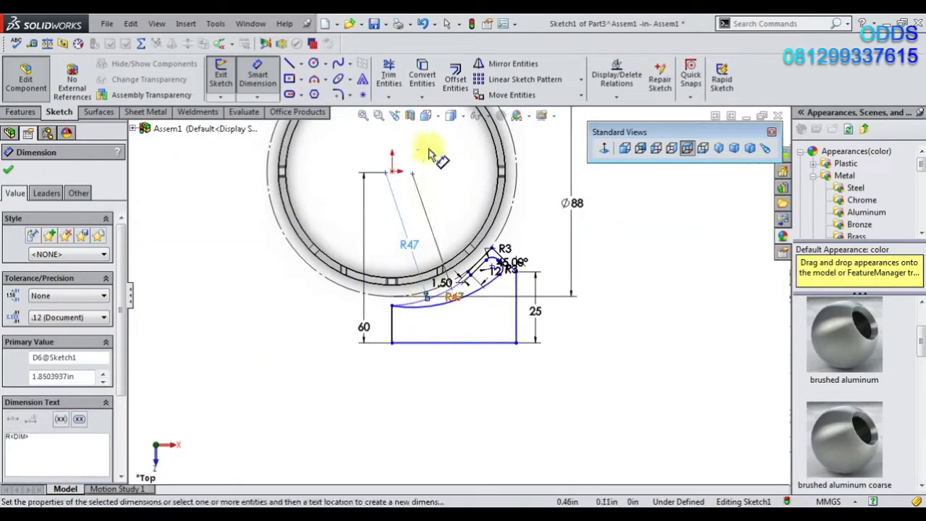
left_click(388, 75)
scroll(496, 264, "down", 3)
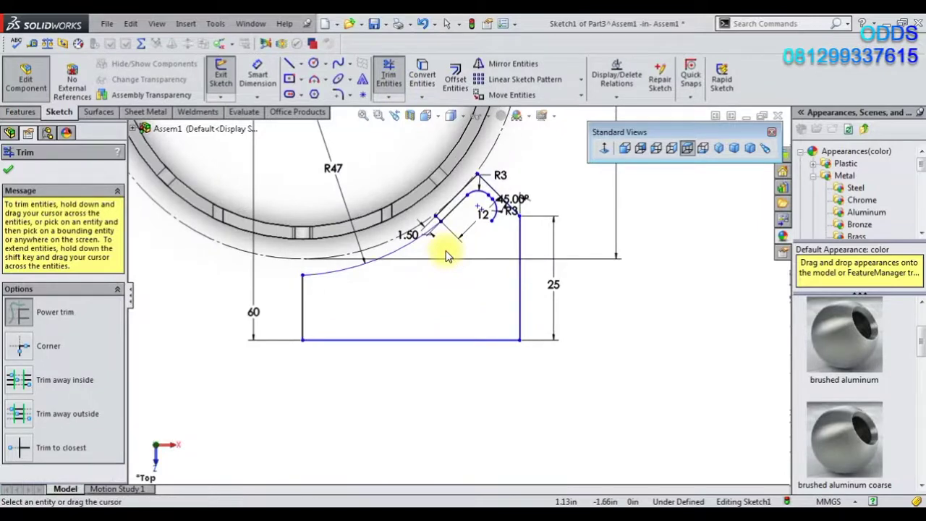
Step: Trim off the stray segment near the arc
scroll(432, 304, "up", 1)
scroll(422, 290, "down", 2)
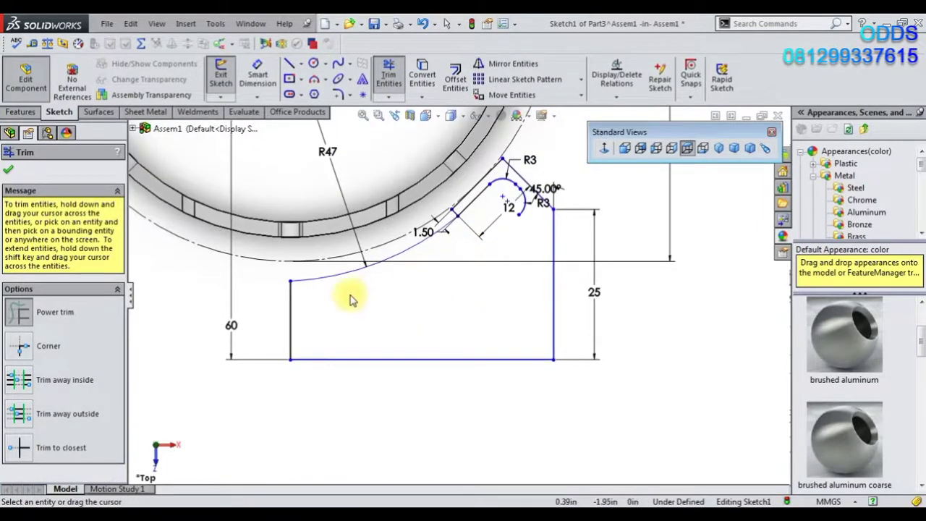
scroll(456, 207, "down", 2)
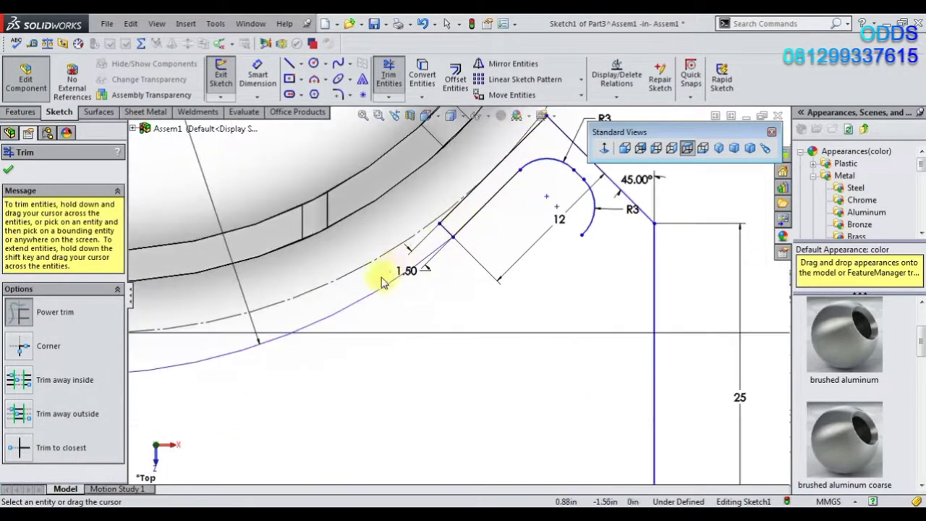
left_click(430, 260)
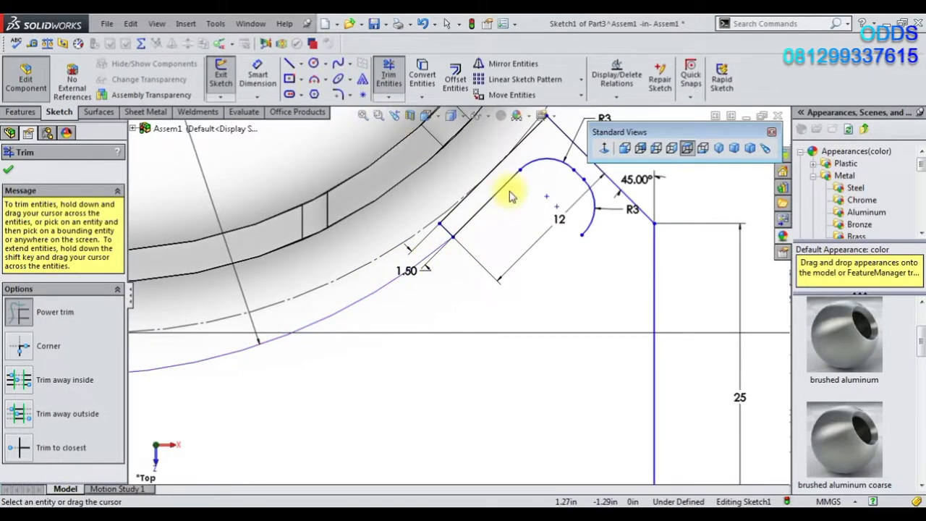
key("Escape")
left_click(517, 169)
key("Delete")
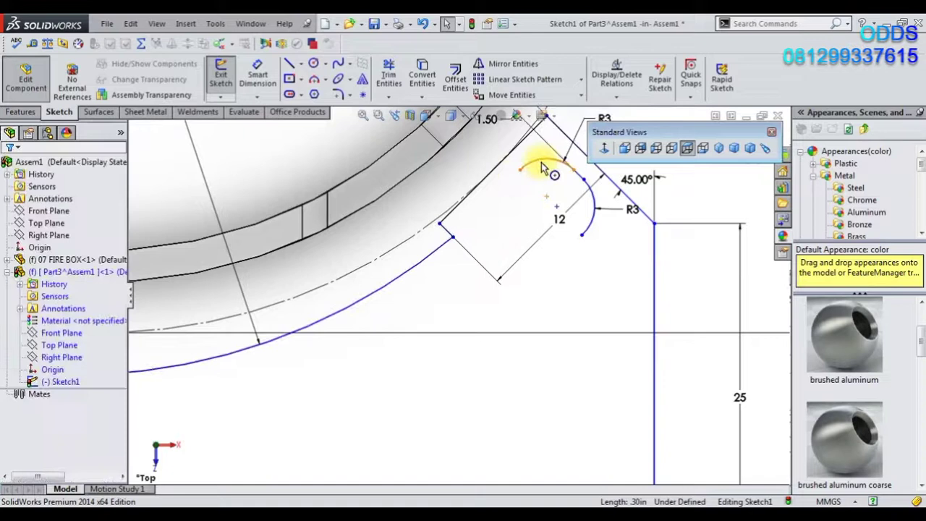
Step: Delete the R3 corner arc and dimension the chamfer line 12 long at 45°
left_click(591, 205)
key("Delete")
left_click(586, 203)
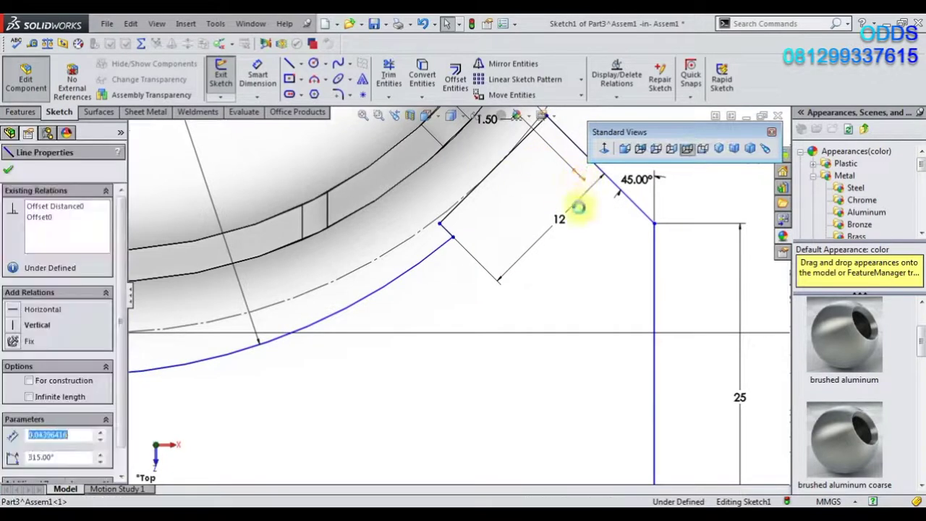
scroll(554, 246, "up", 2)
left_click(475, 204)
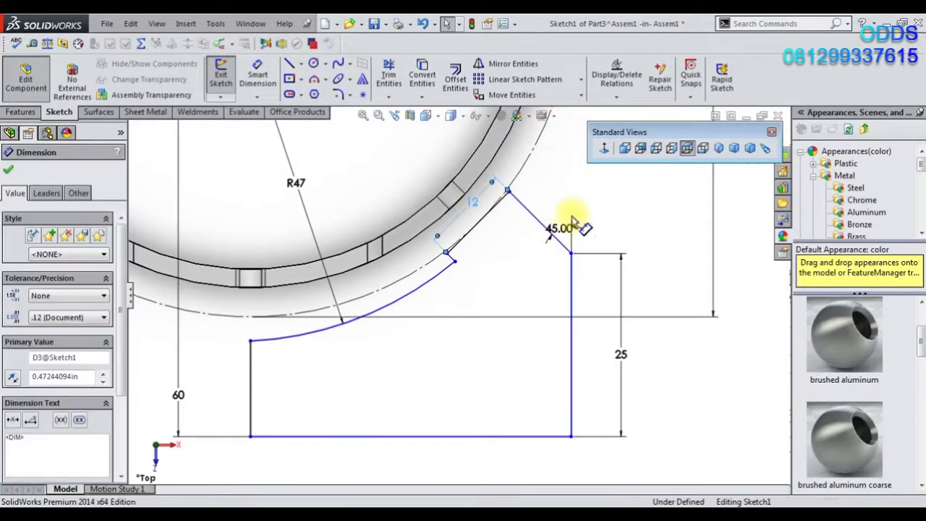
left_click(551, 210)
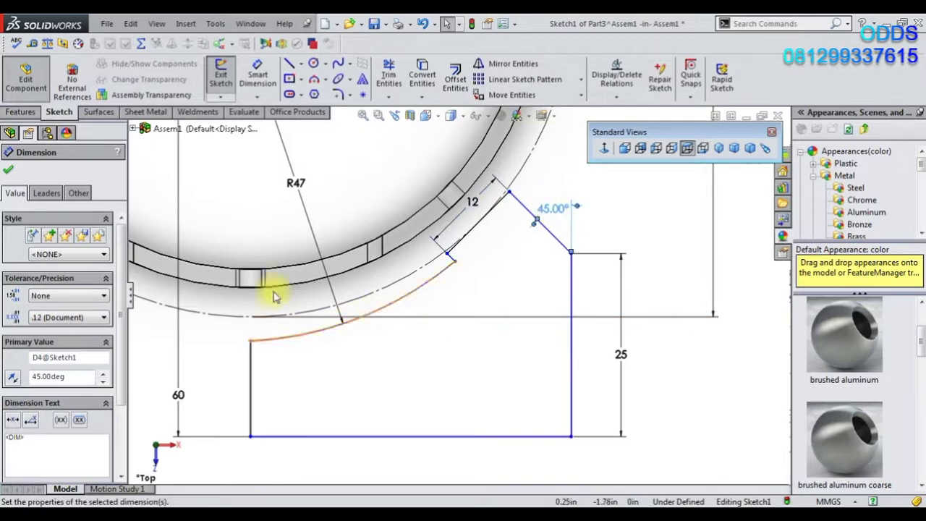
left_click(337, 95)
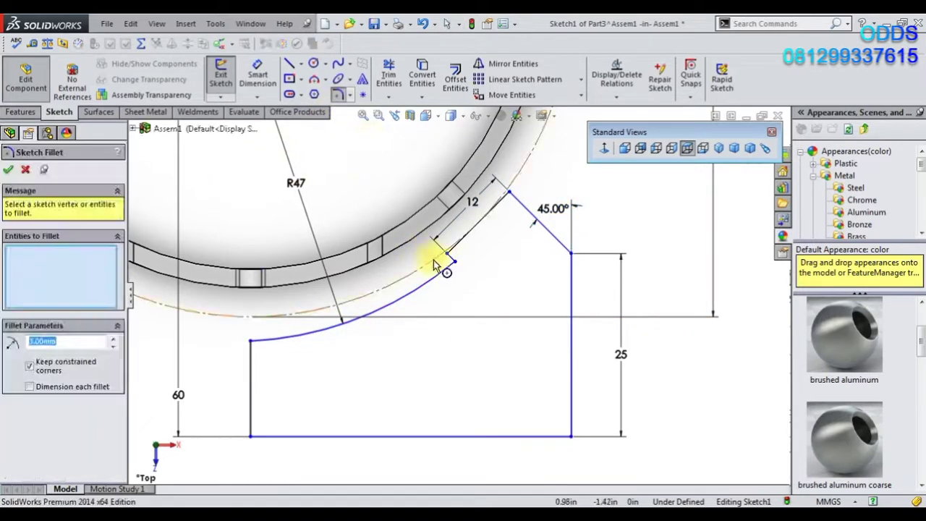
Step: Dimension the short line at the corner to 3
left_click(456, 265)
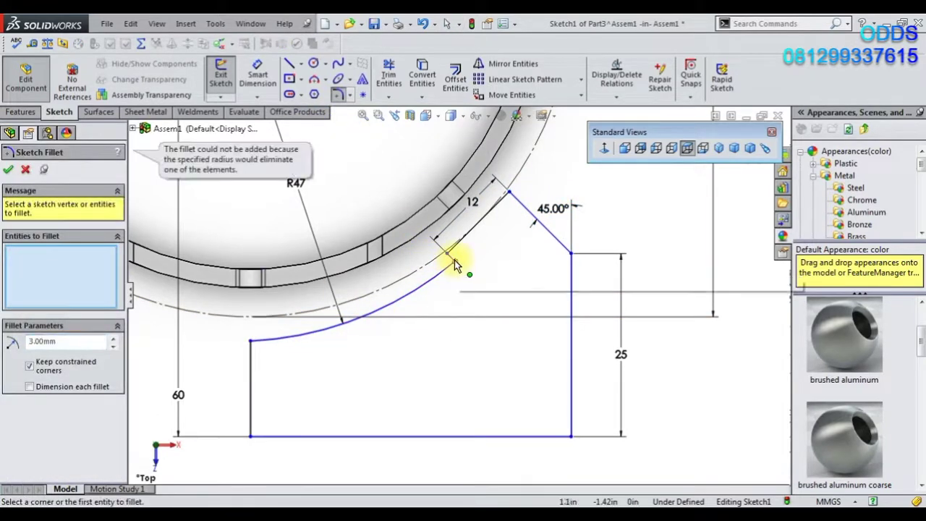
left_click(26, 170)
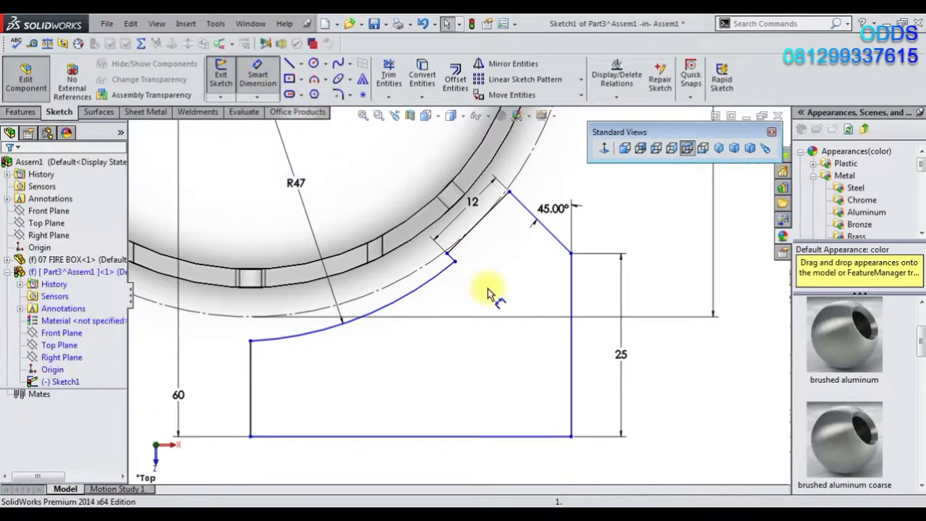
scroll(506, 246, "down", 3)
left_click(401, 230)
left_click(422, 213)
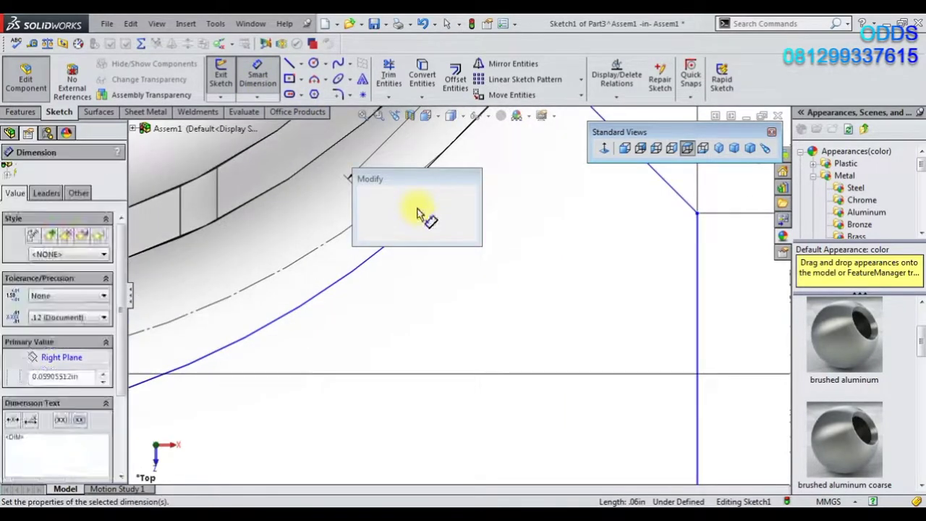
type("3")
key("Return")
scroll(413, 247, "up", 2)
scroll(449, 279, "down", 2)
Step: Draw a three-point arc across the corner and set its radius to 3
left_click(338, 94)
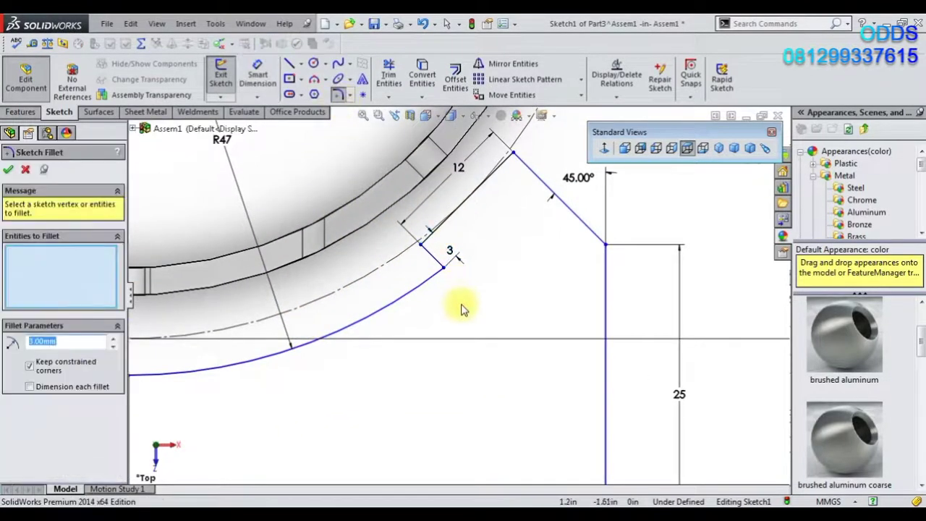
left_click(442, 270)
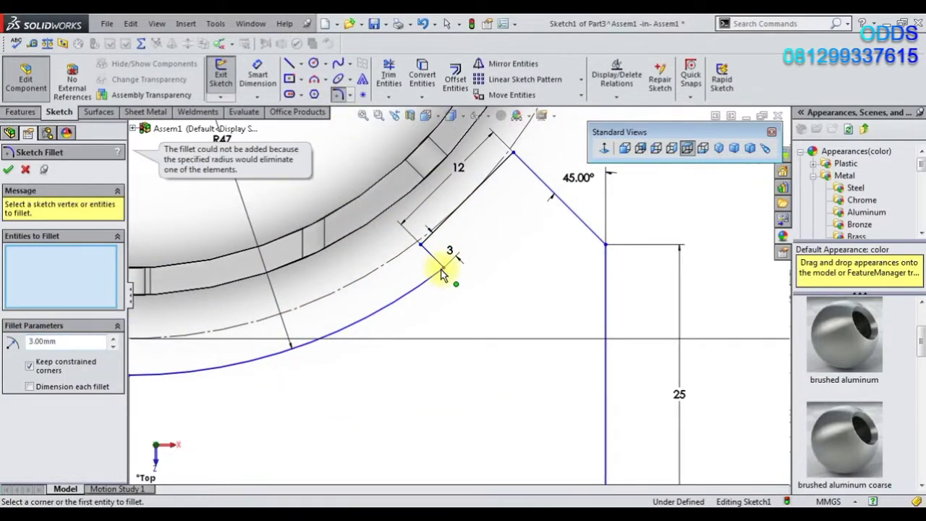
left_click(314, 78)
left_click(422, 245)
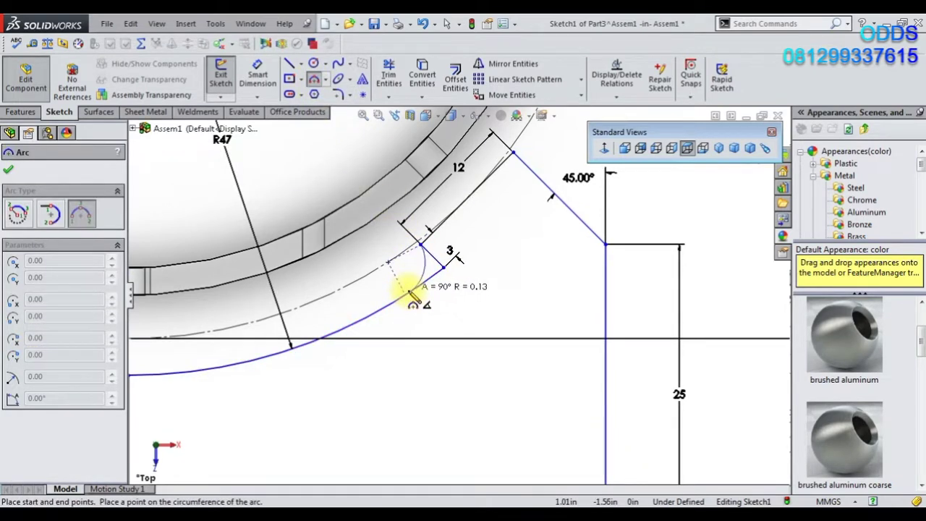
left_click(411, 295)
left_click(257, 78)
left_click(428, 262)
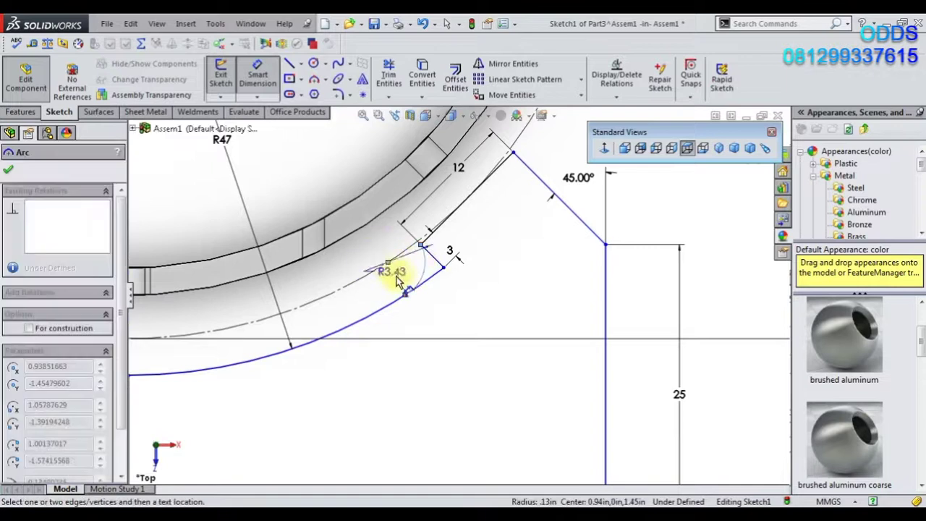
left_click(398, 281)
type("3")
key("Return")
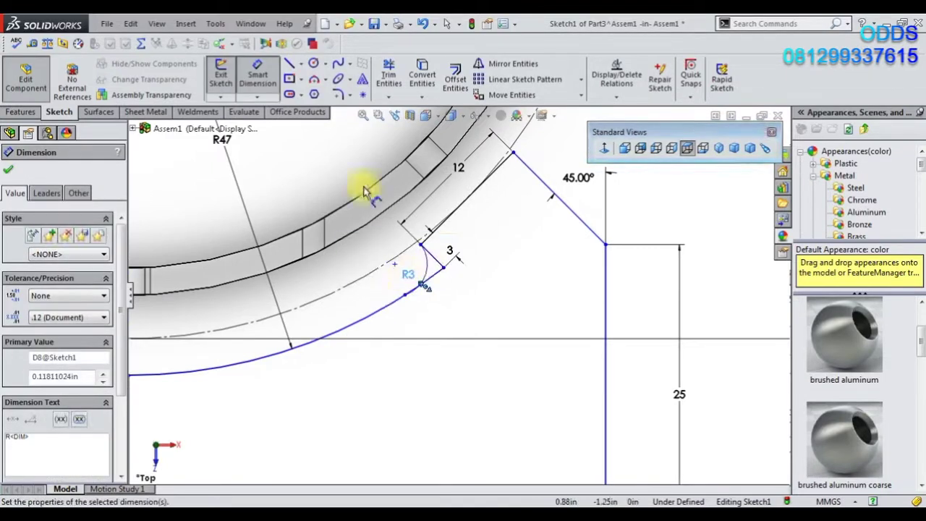
Step: Make the R3 arc tangent to the curved bottom edge
left_click(389, 76)
scroll(440, 292, "down", 4)
scroll(269, 234, "down", 2)
scroll(434, 315, "up", 2)
key("Escape")
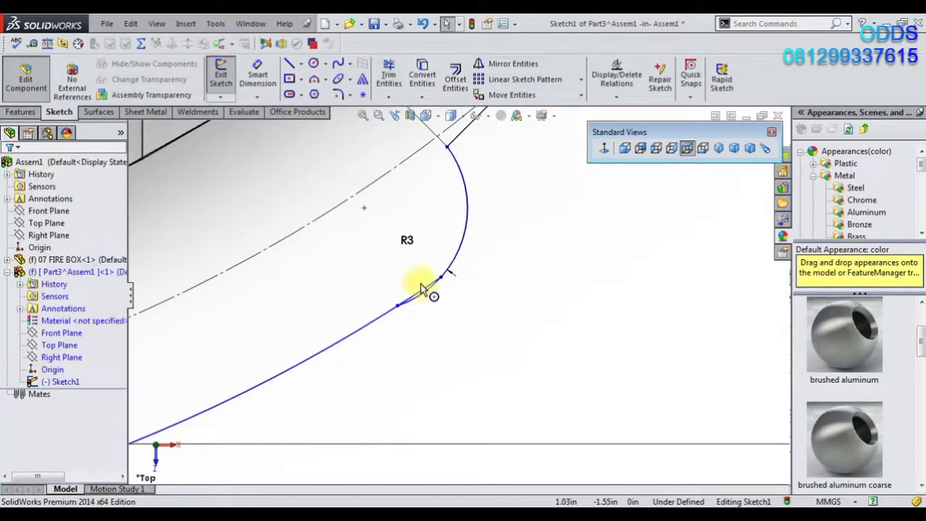
left_click(421, 294)
left_click(418, 303, "ctrl")
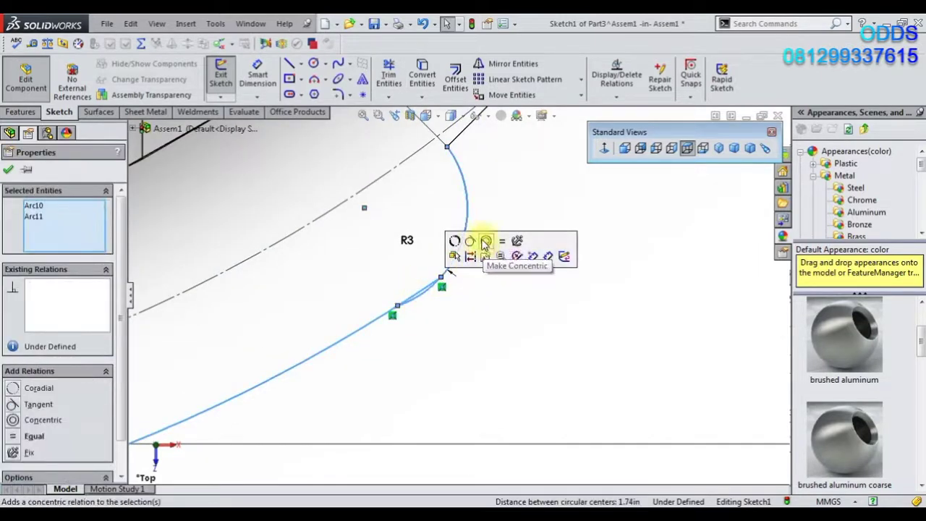
left_click(485, 241)
left_click(478, 332)
scroll(477, 319, "up", 2)
scroll(463, 290, "down", 3)
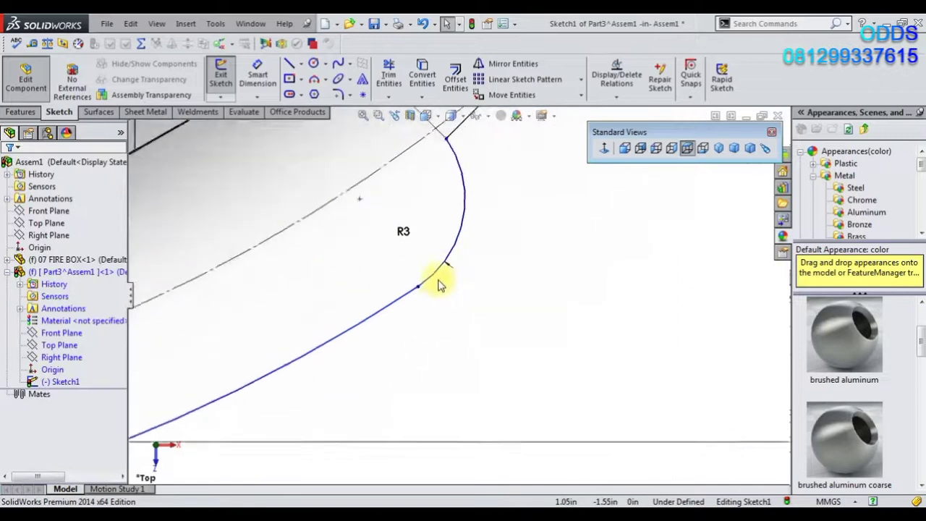
scroll(427, 293, "down", 3)
scroll(456, 297, "up", 2)
scroll(406, 362, "up", 3)
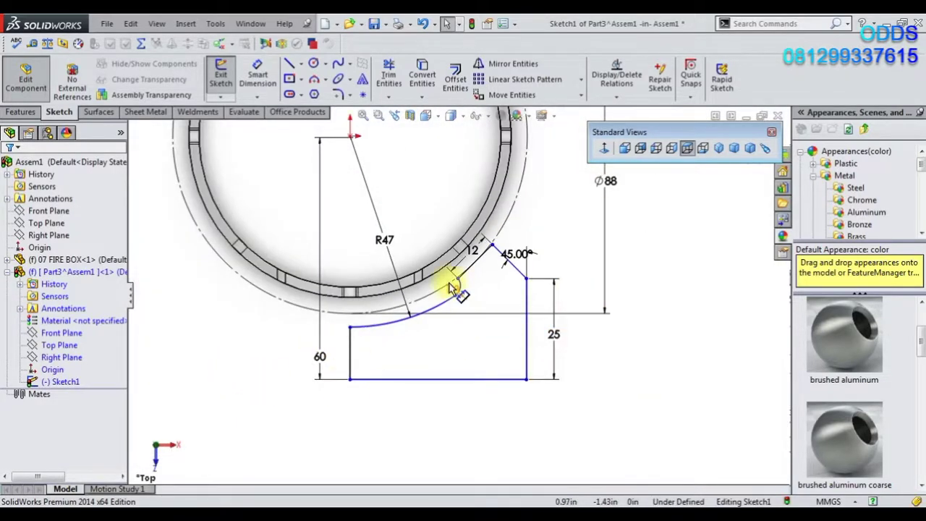
scroll(505, 281, "down", 2)
scroll(505, 281, "up", 3)
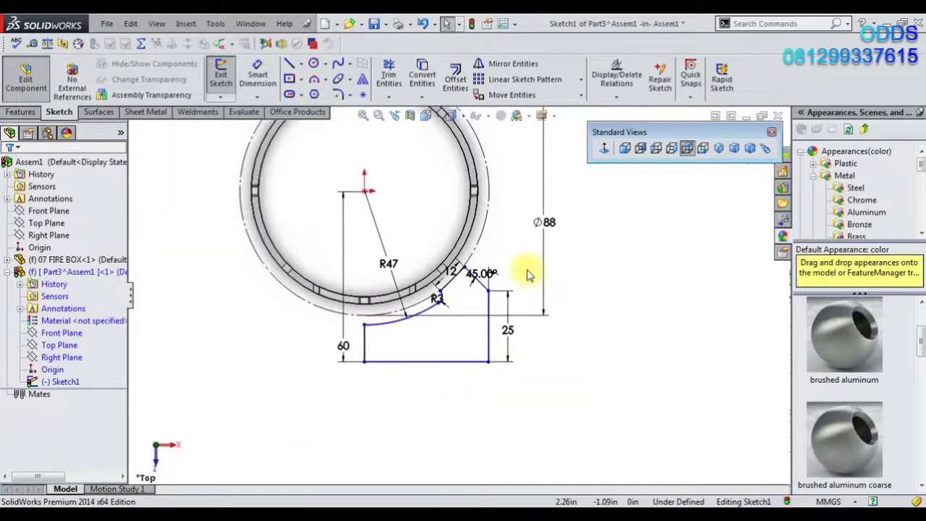
scroll(527, 275, "up", 1)
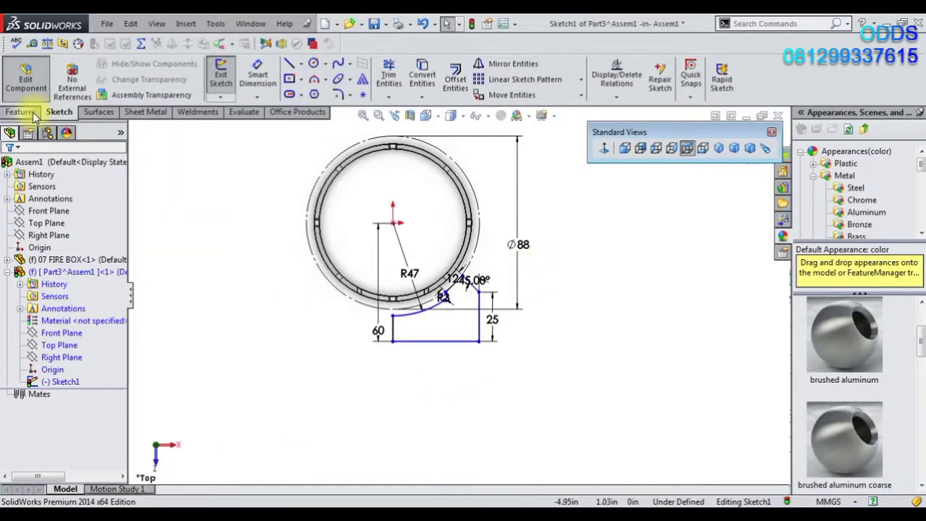
scroll(440, 280, "down", 3)
scroll(573, 361, "up", 2)
scroll(567, 348, "down", 2)
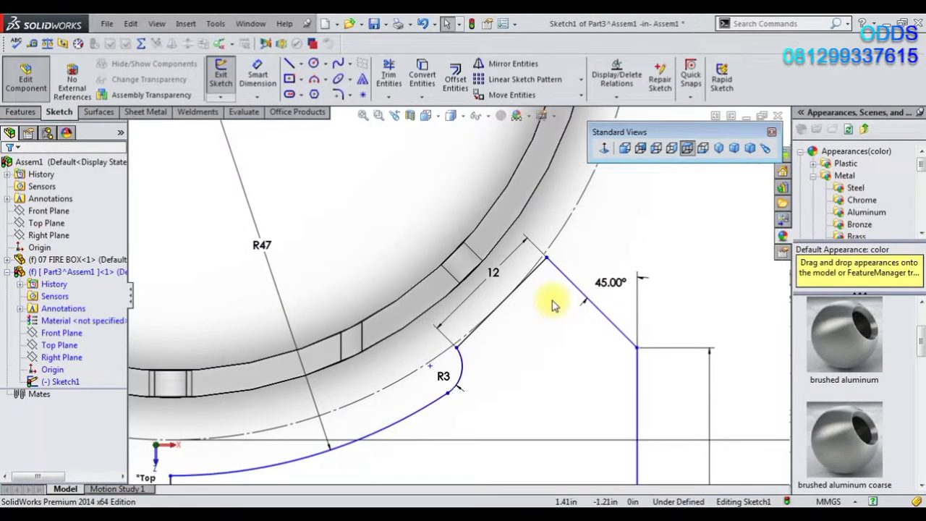
scroll(550, 275, "up", 1)
scroll(548, 242, "up", 2)
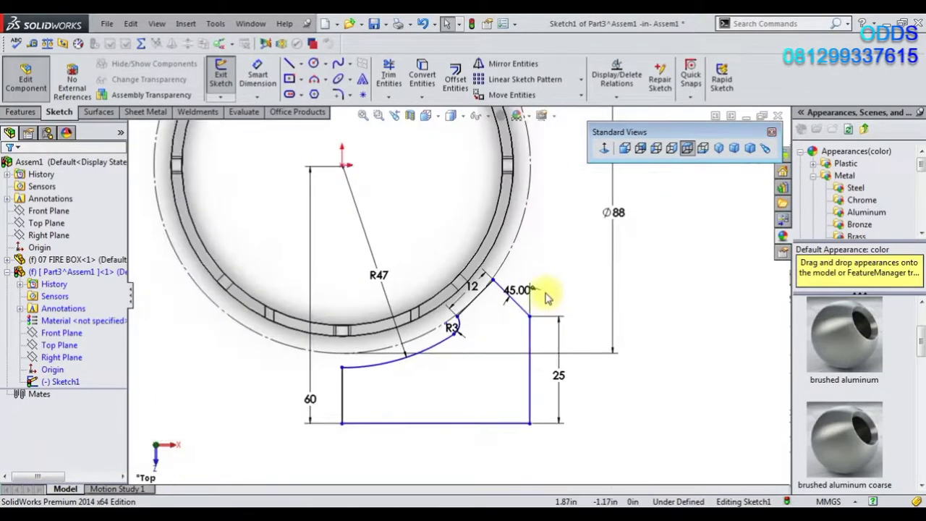
left_click(22, 112)
Step: Extrude the bracket profile 10 mm Blind into a solid
left_click(226, 78)
middle_click_drag(630, 355, 728, 428)
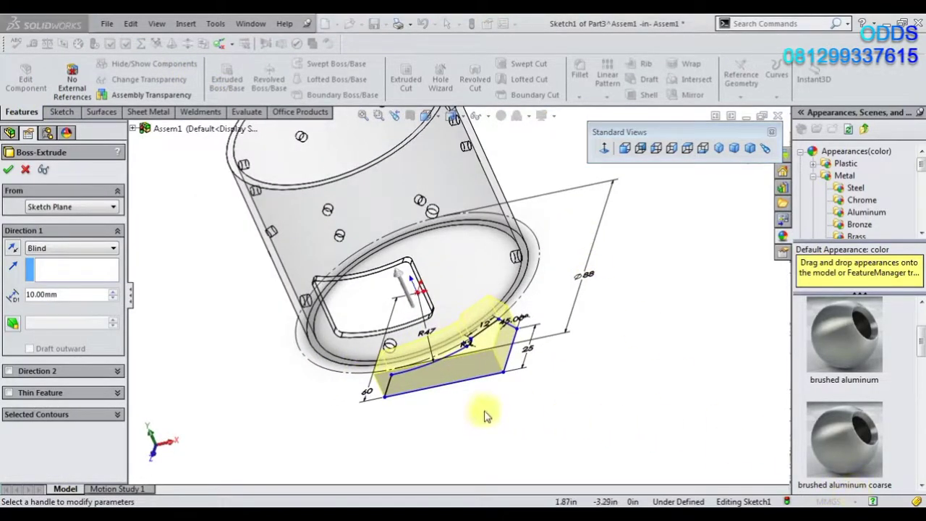
left_click(8, 171)
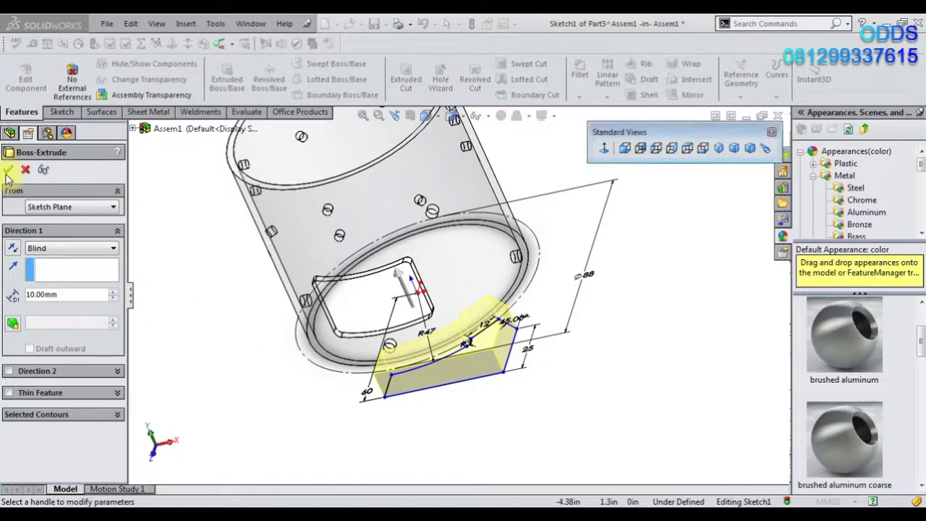
Step: Exit part editing back to the Assem1 assembly and select the bracket
right_click(454, 350)
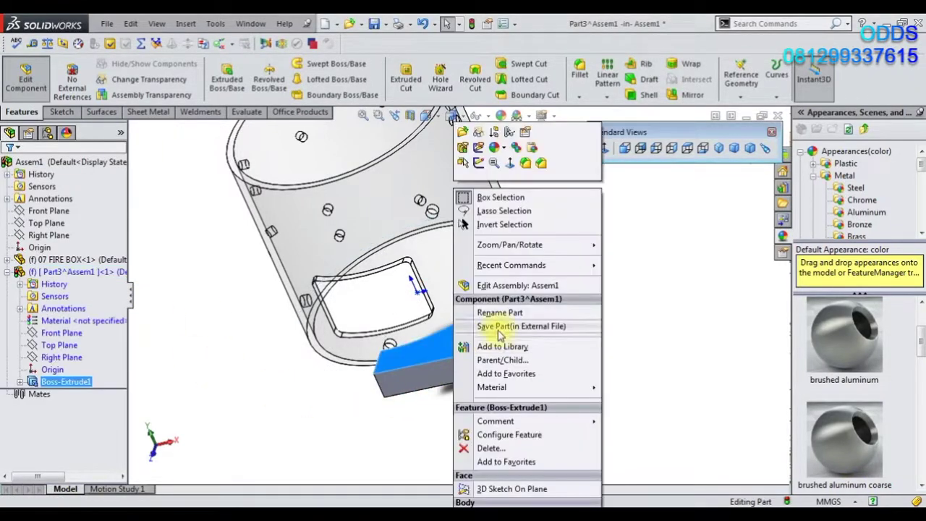
left_click(729, 246)
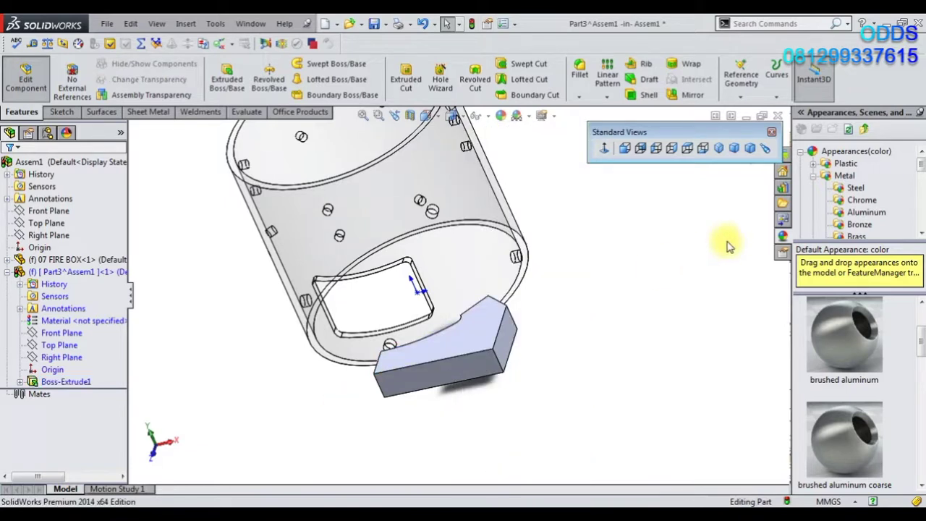
left_click_drag(686, 136, 630, 124)
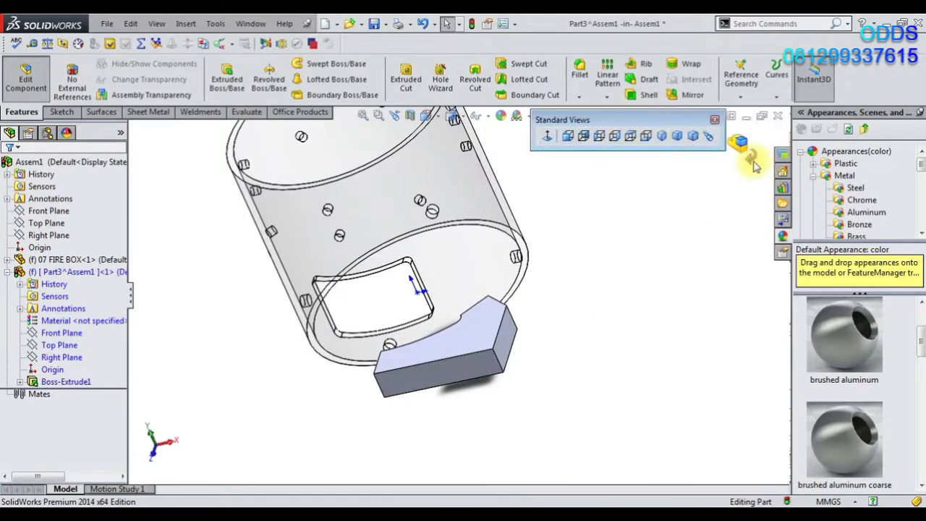
left_click(753, 149)
left_click(471, 347)
right_click(471, 347)
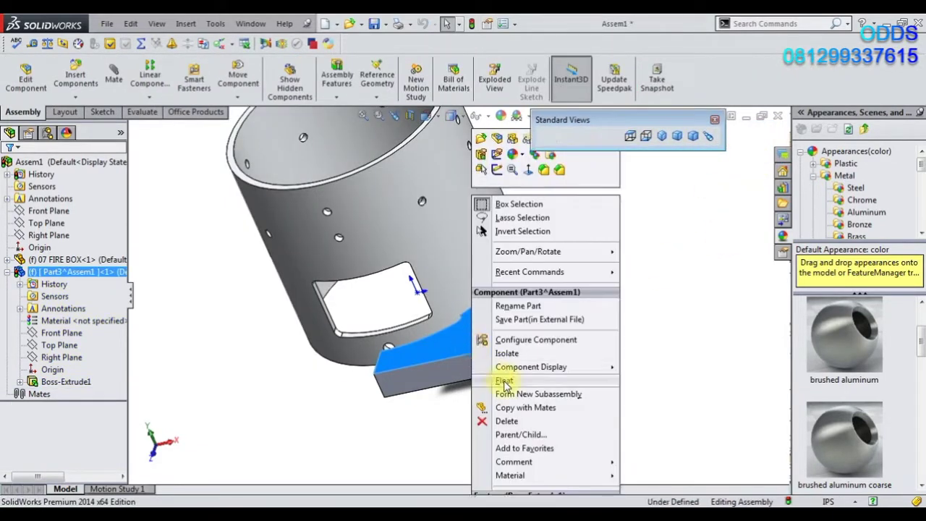
Step: Float the bracket and move it to the right of and below the cylinder
left_click(499, 326)
left_click_drag(471, 347, 648, 315)
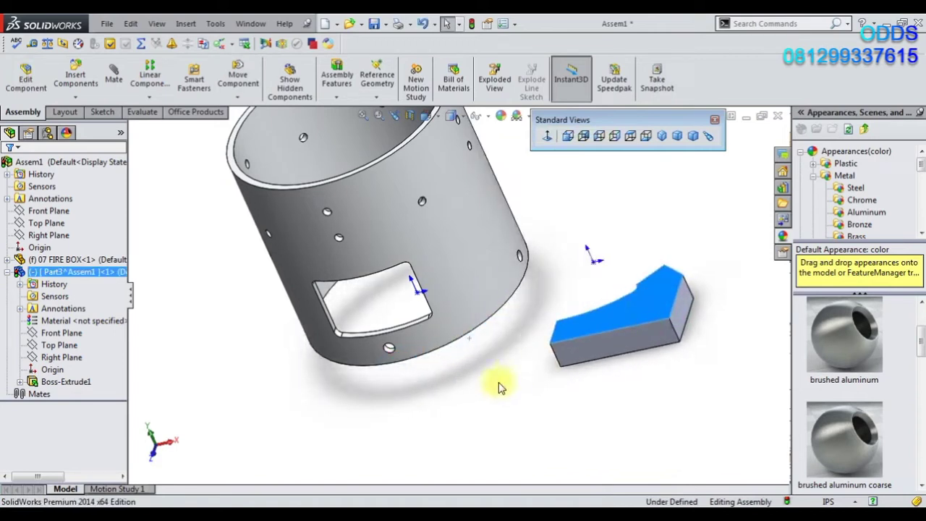
middle_click_drag(486, 391, 557, 390)
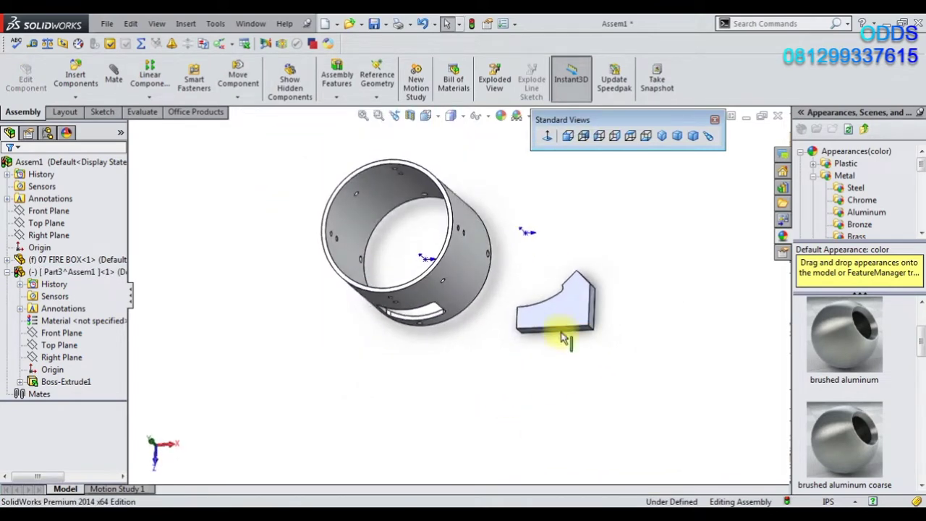
left_click(590, 281)
left_click_drag(590, 281, 578, 363)
middle_click_drag(578, 362, 498, 375)
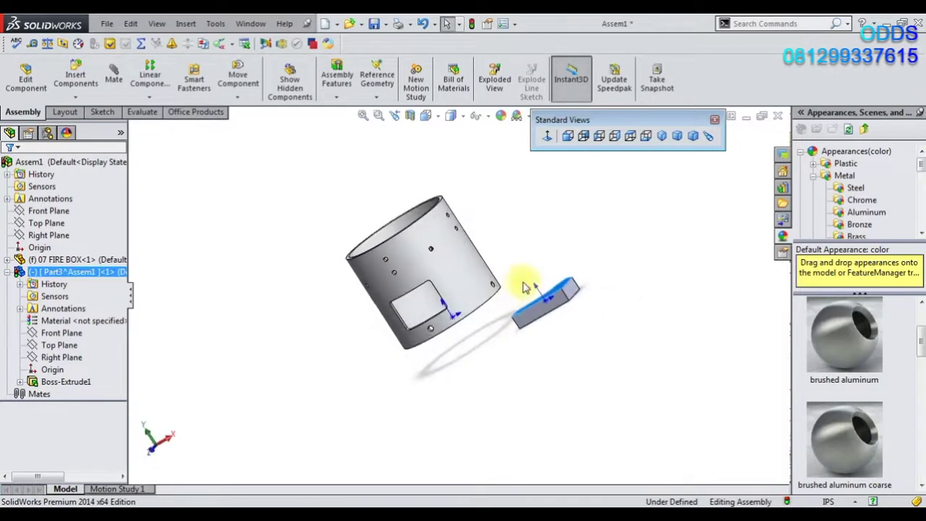
left_click_drag(498, 375, 497, 378)
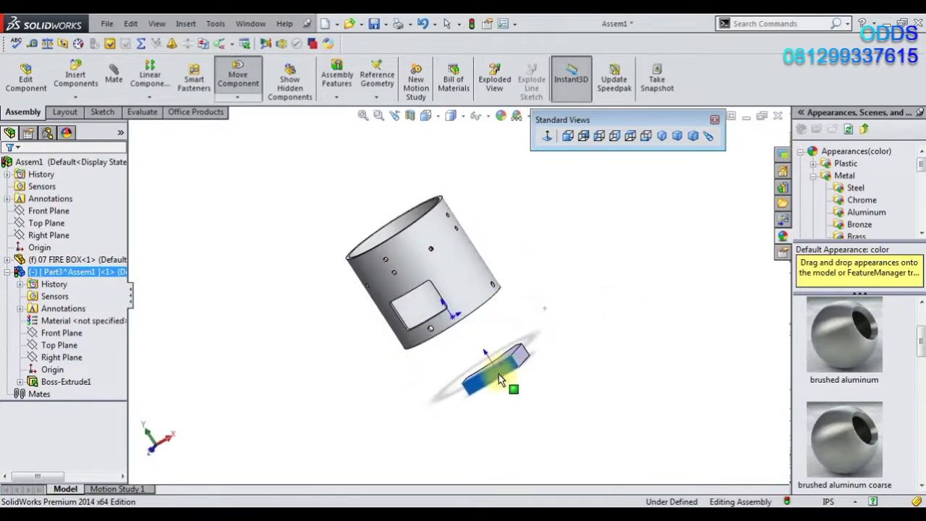
left_click(363, 376)
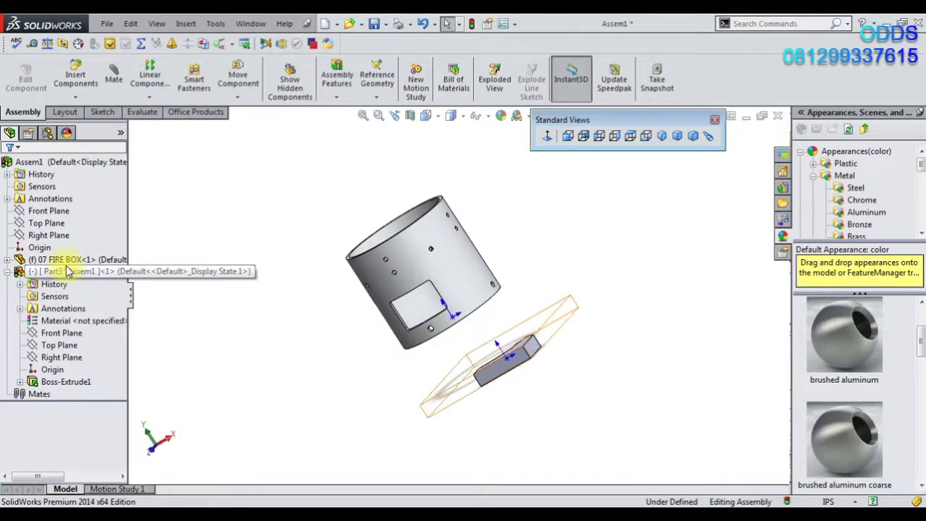
Step: Edit the Part3 component in place and orbit onto it
right_click(64, 272)
left_click(79, 177)
scroll(543, 384, "down", 3)
mouse_move(517, 368)
middle_mouse_down()
mouse_move(362, 275)
mouse_move(361, 394)
middle_mouse_up()
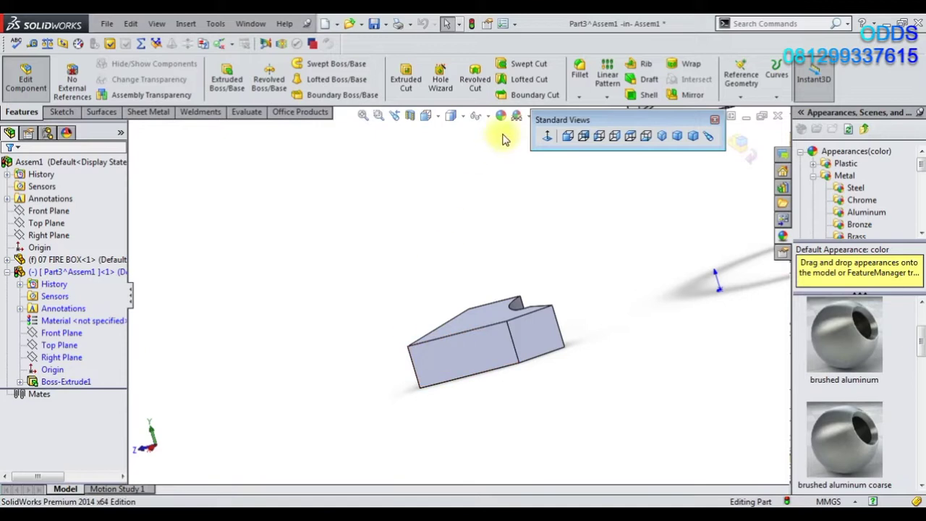
left_click(601, 101)
left_click(622, 134)
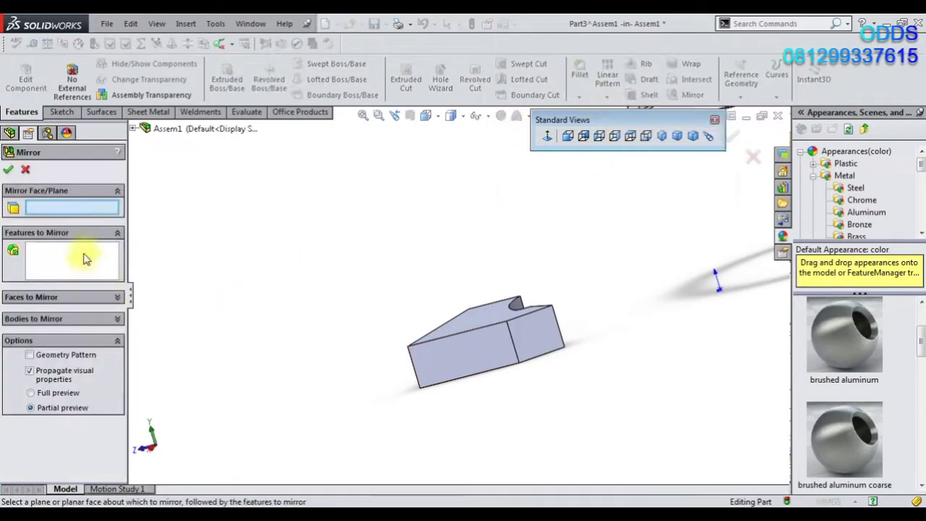
left_click(134, 129)
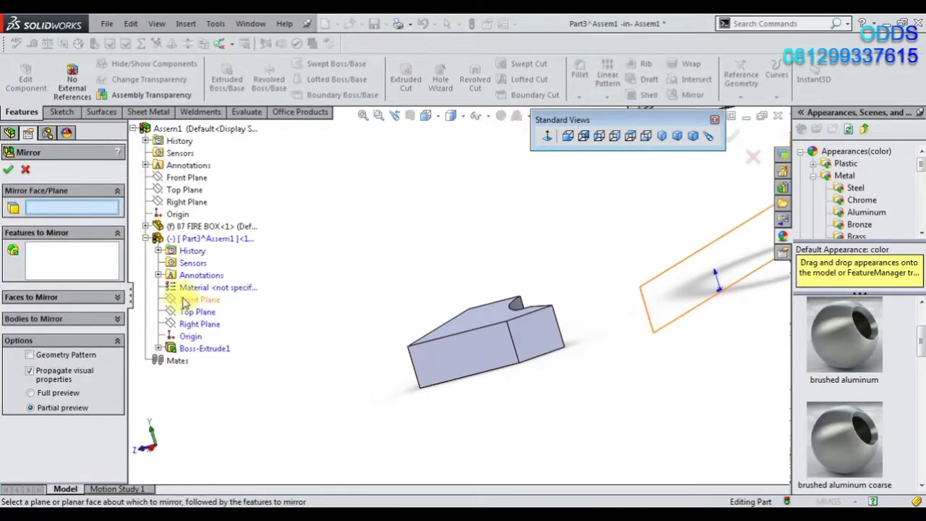
mouse_move(353, 307)
middle_mouse_down()
mouse_move(411, 336)
mouse_move(391, 333)
middle_mouse_up()
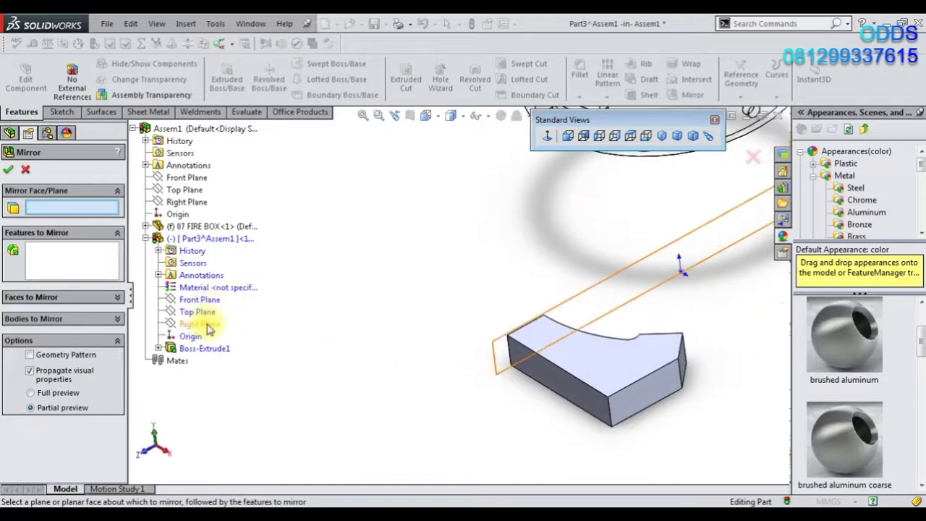
left_click(200, 324)
middle_click_drag(540, 299, 472, 337)
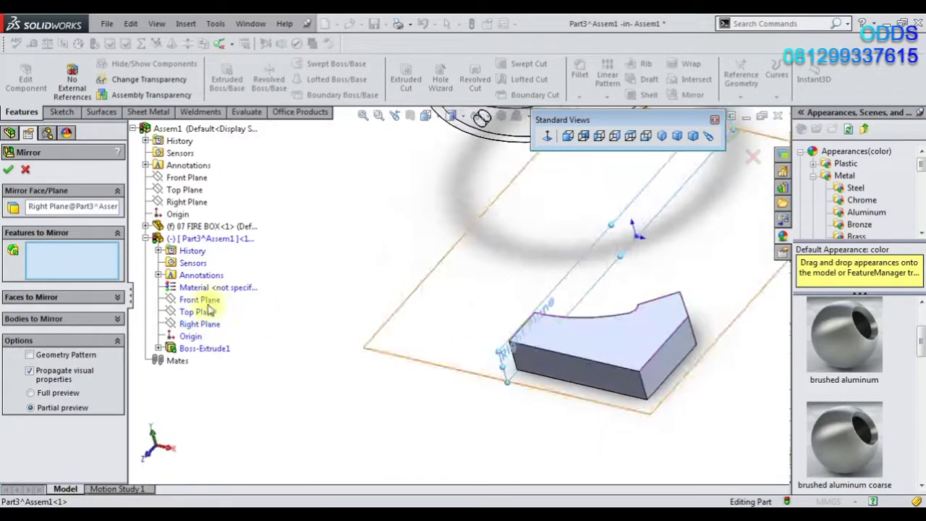
left_click(72, 319)
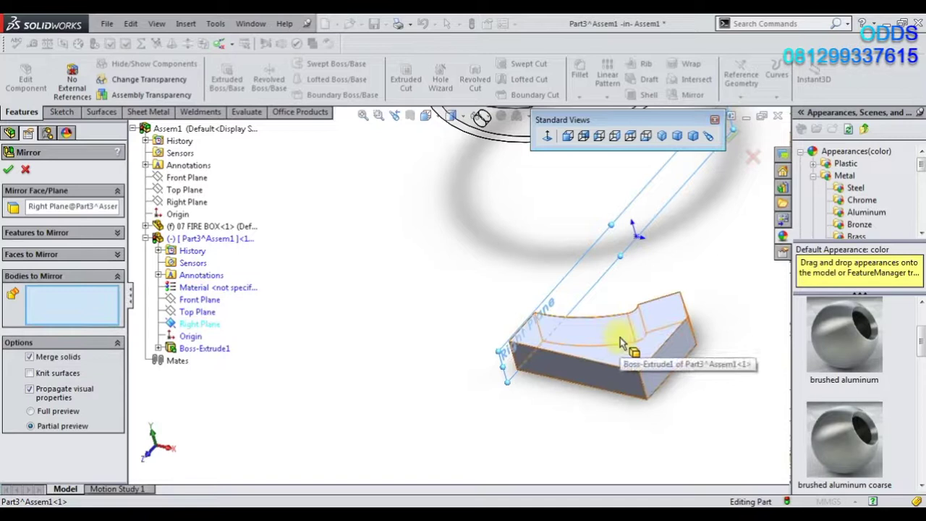
left_click(25, 169)
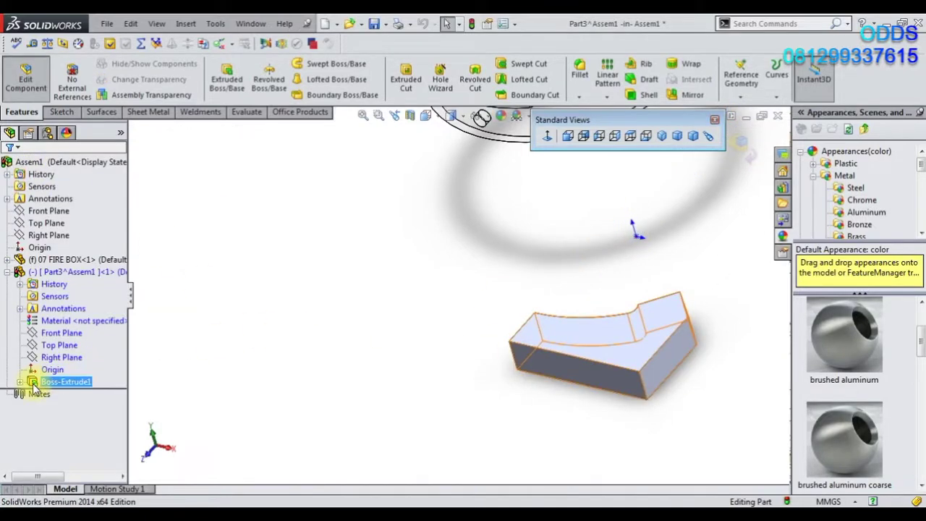
Step: Start a sketch on Part3's Right Plane, viewed normal to it, and orbit around the part
left_click(61, 357)
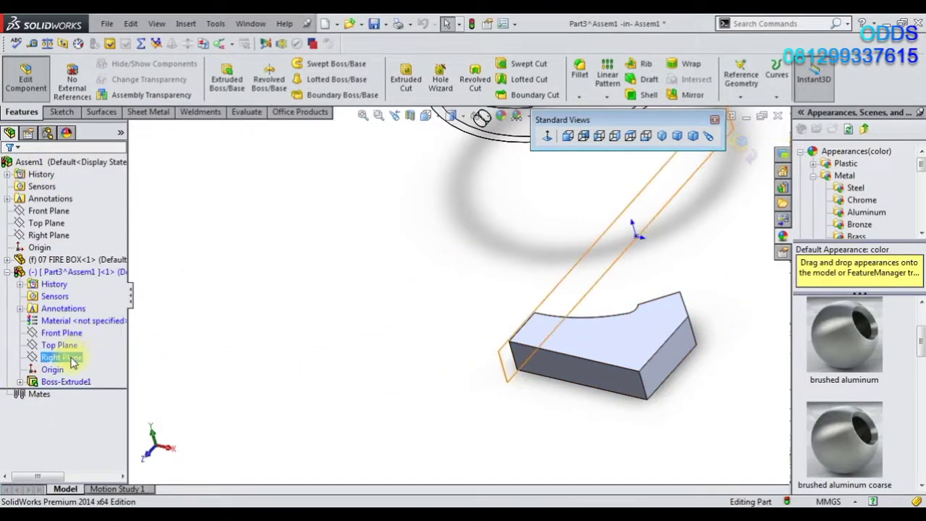
left_click(131, 331)
right_click(81, 356)
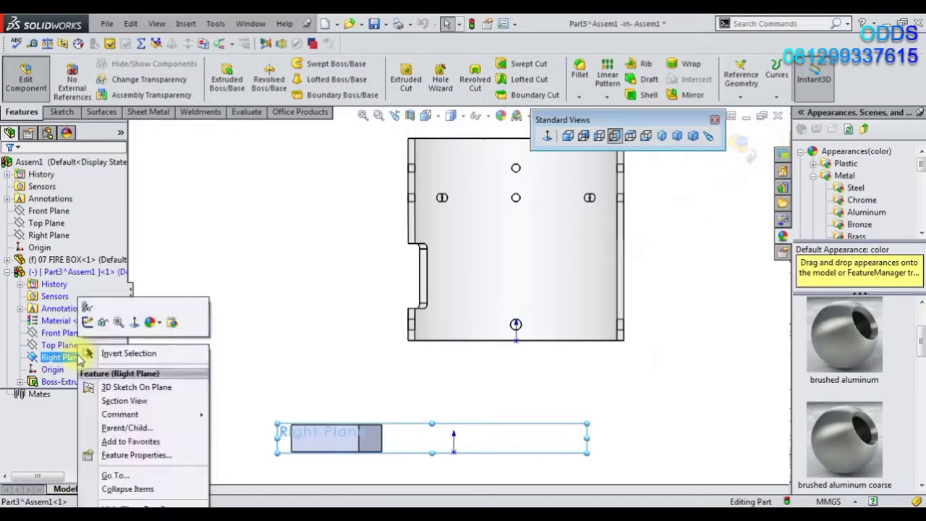
left_click(87, 322)
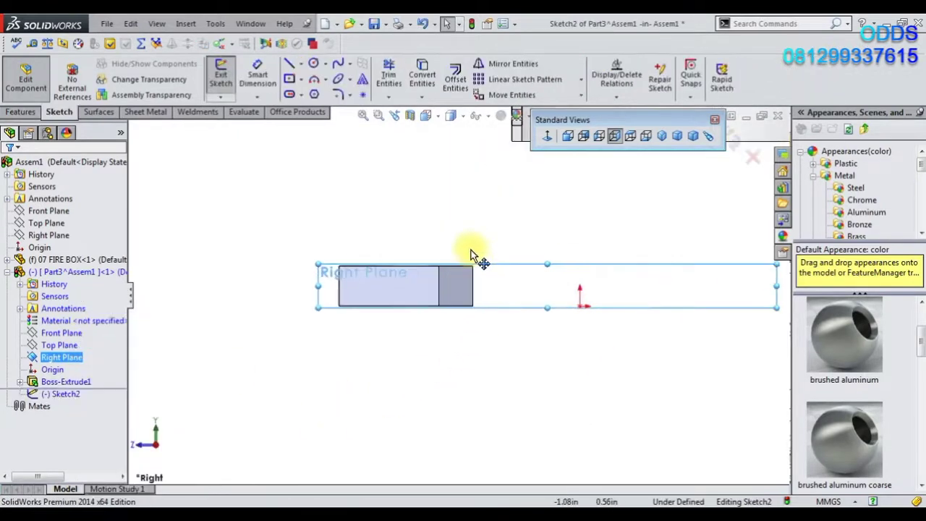
left_click(293, 73)
scroll(467, 326, "down", 3)
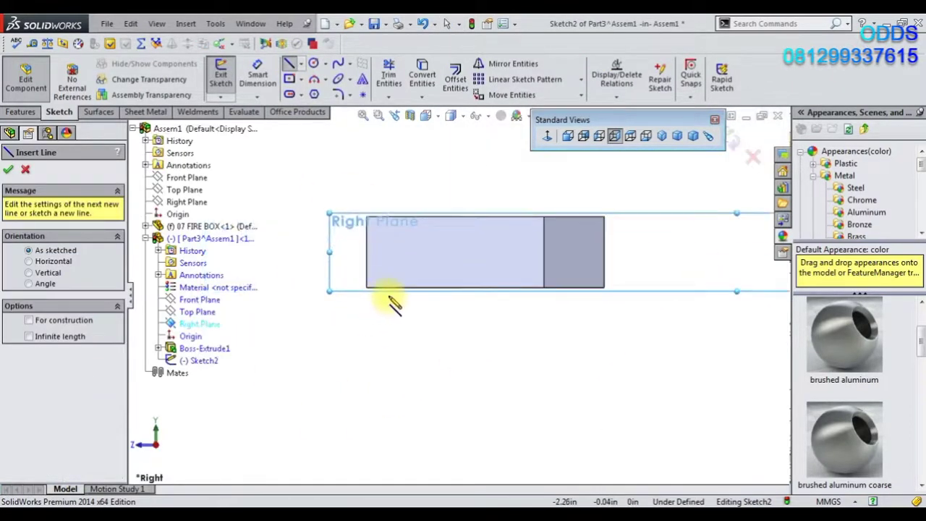
middle_click_drag(552, 329, 548, 351)
mouse_move(524, 360)
middle_mouse_down()
mouse_move(463, 370)
mouse_move(506, 362)
mouse_move(434, 329)
middle_mouse_up()
left_click(25, 169)
mouse_move(471, 246)
middle_mouse_down()
mouse_move(573, 256)
mouse_move(533, 240)
mouse_move(681, 323)
mouse_move(579, 265)
mouse_move(637, 376)
middle_mouse_up()
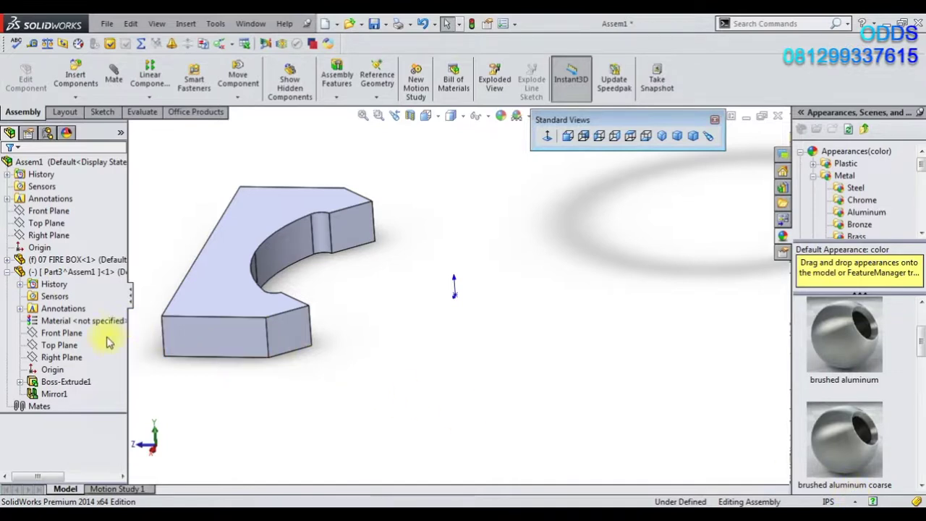
left_click(66, 358)
left_click(129, 346)
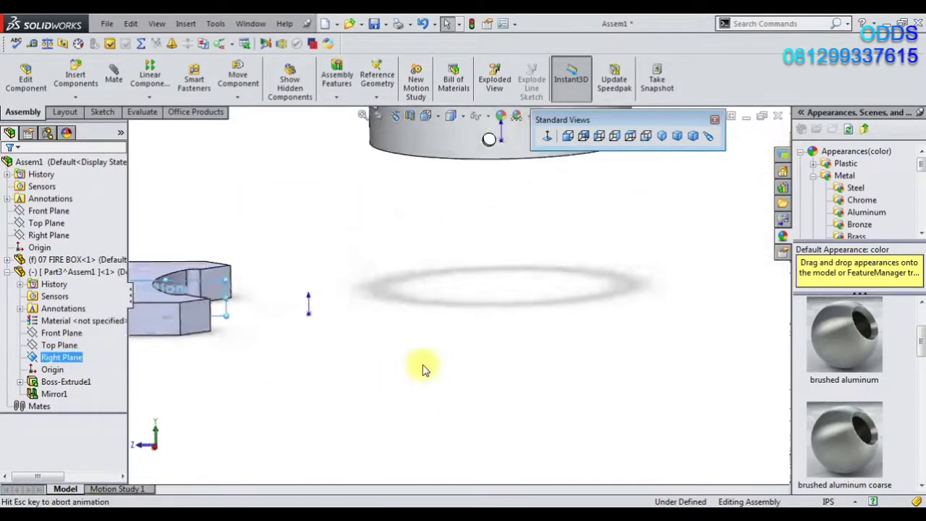
left_click(102, 116)
left_click(87, 66)
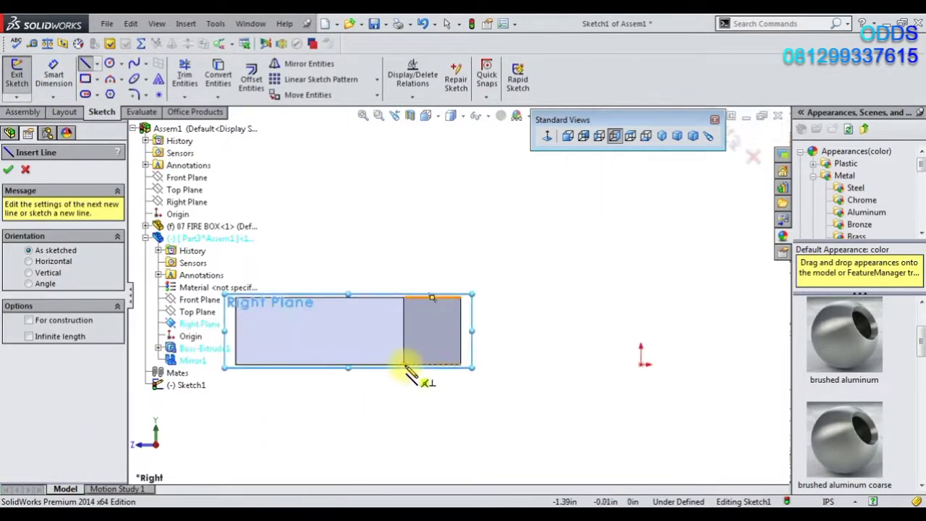
left_click(403, 365)
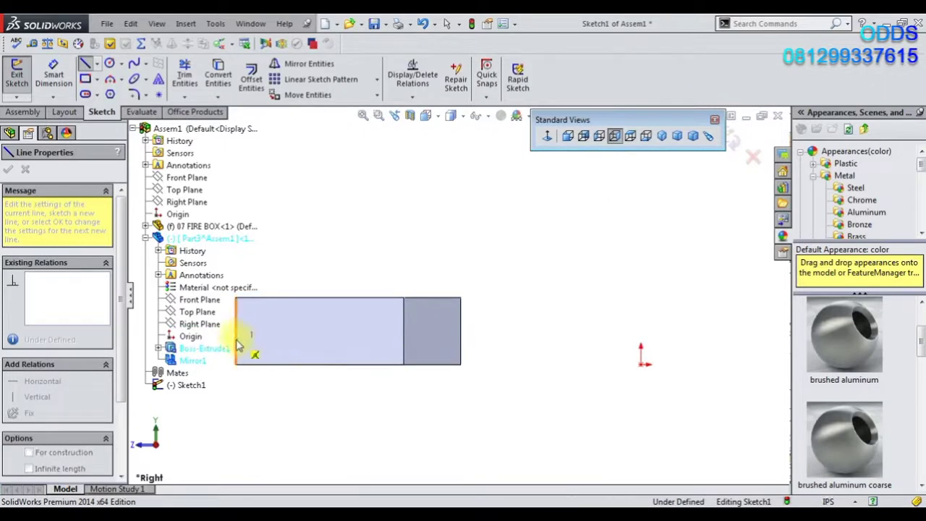
left_click(395, 297)
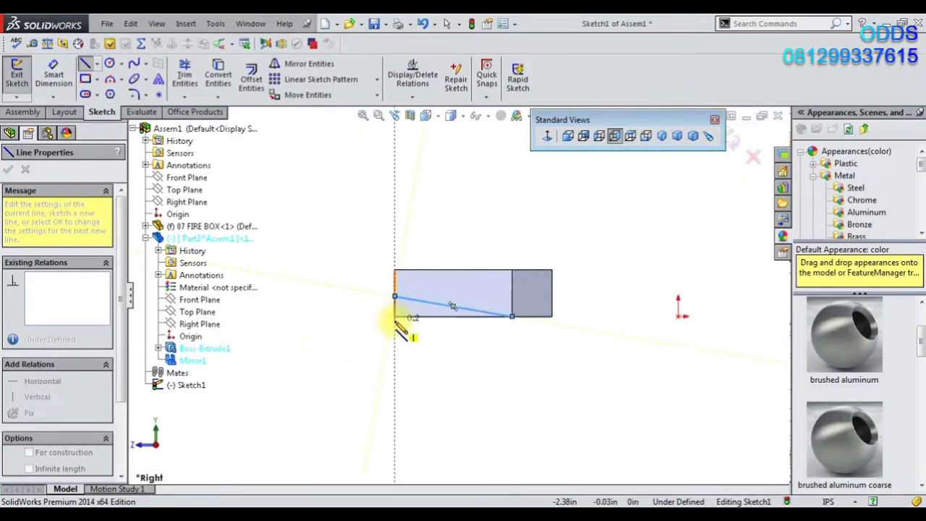
left_click(512, 317)
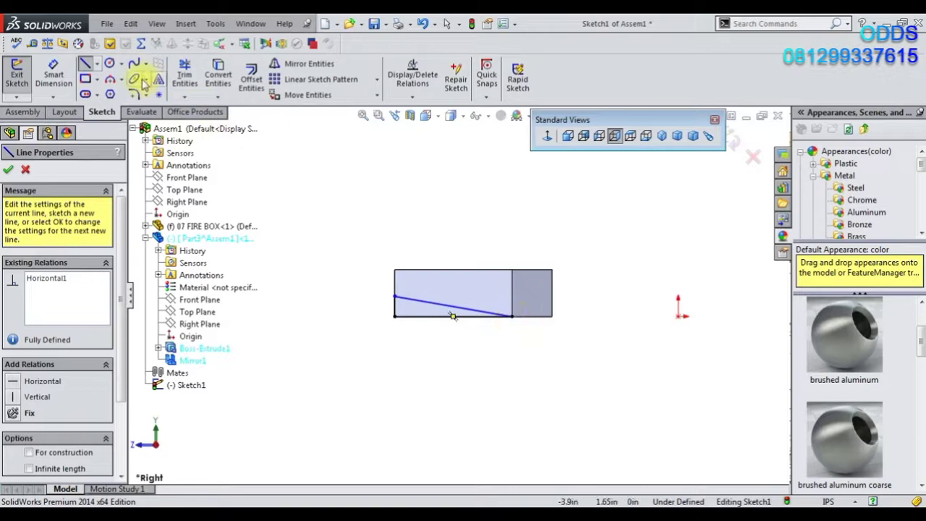
left_click(58, 76)
left_click(397, 330)
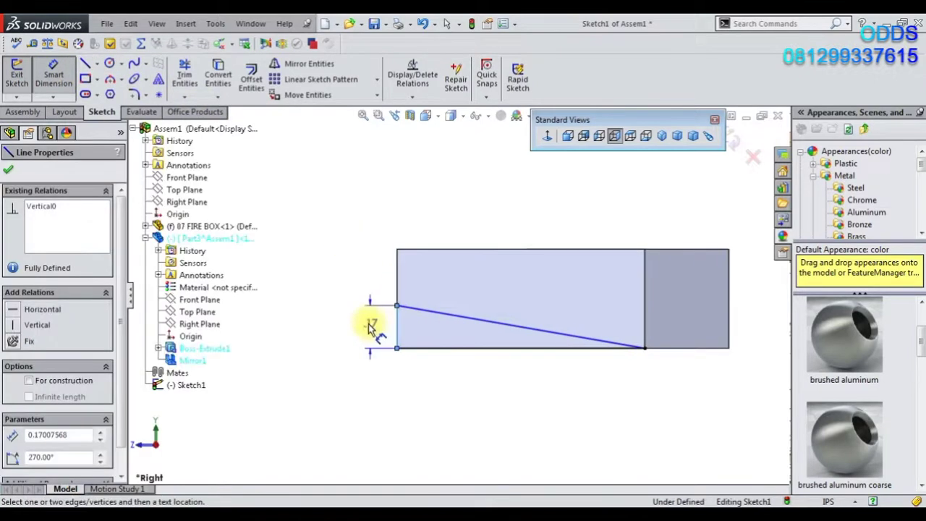
left_click(372, 320)
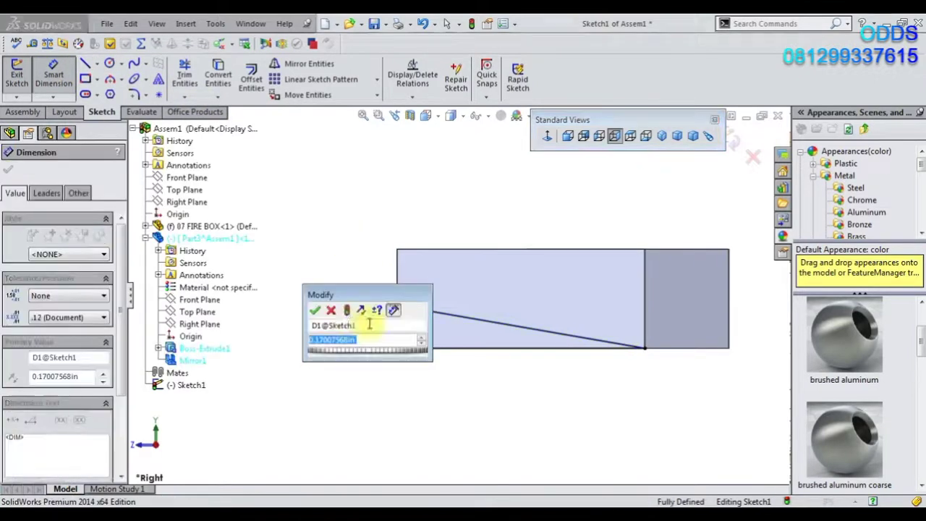
left_click(330, 310)
left_click(753, 156)
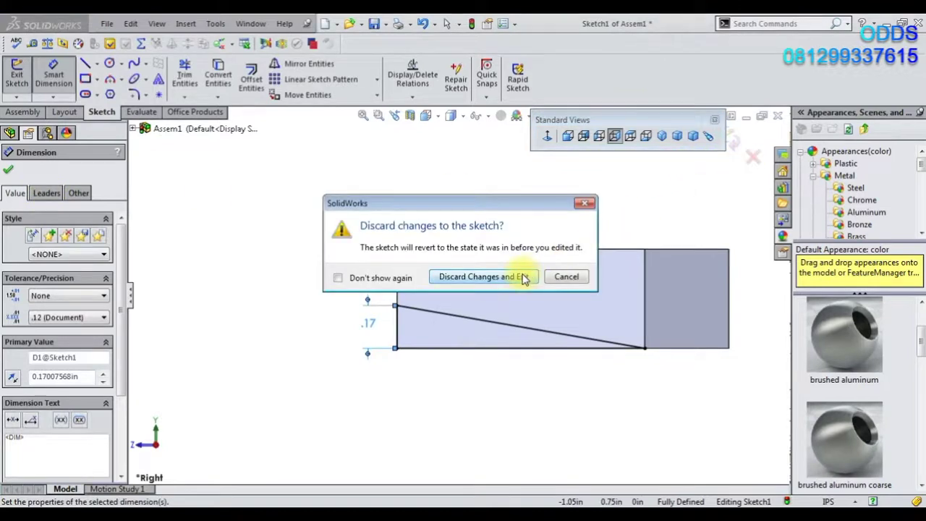
left_click(524, 277)
Step: Edit Part3 in place and start a sketch on its Right Plane
right_click(72, 272)
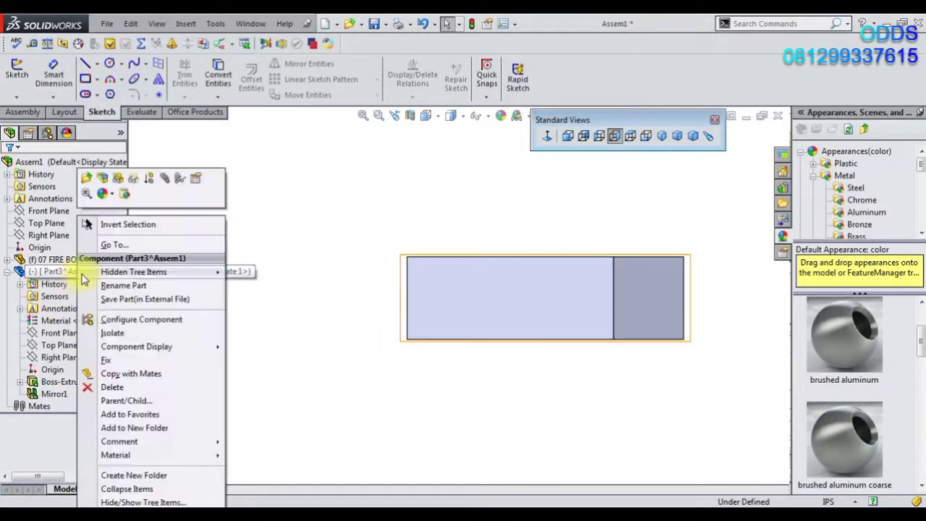
left_click(104, 181)
left_click(62, 357)
left_click(73, 333)
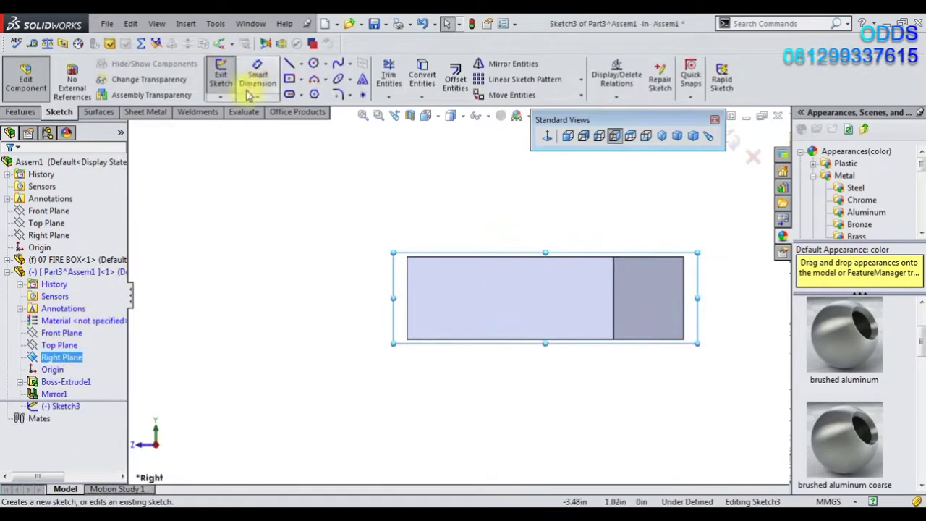
Step: Draw a sloped line from the bottom-right corner to the left edge, plus a vertical line down
left_click(290, 64)
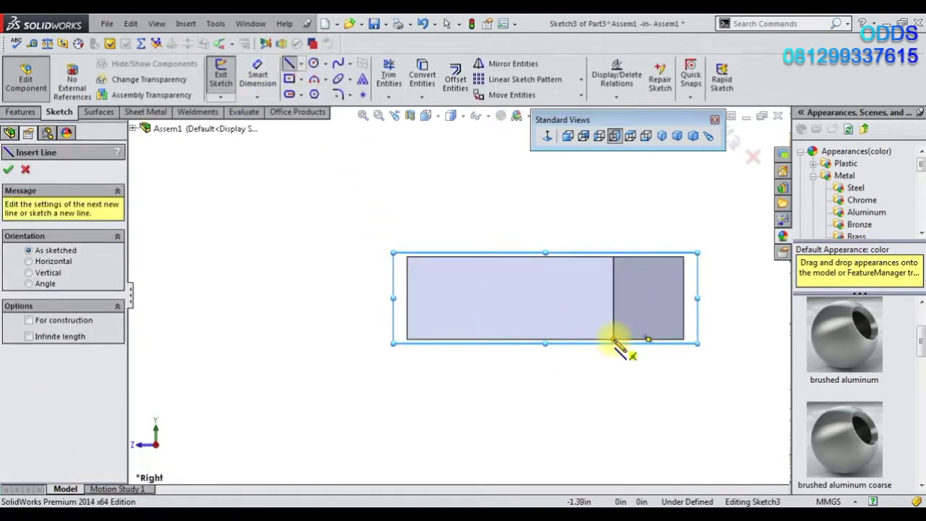
left_click_drag(613, 339, 407, 298)
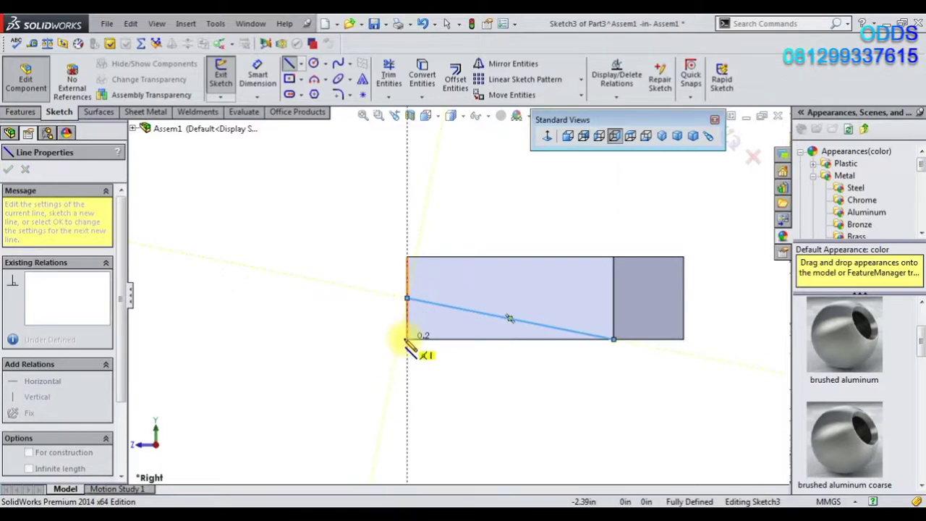
scroll(376, 267, "down", 3)
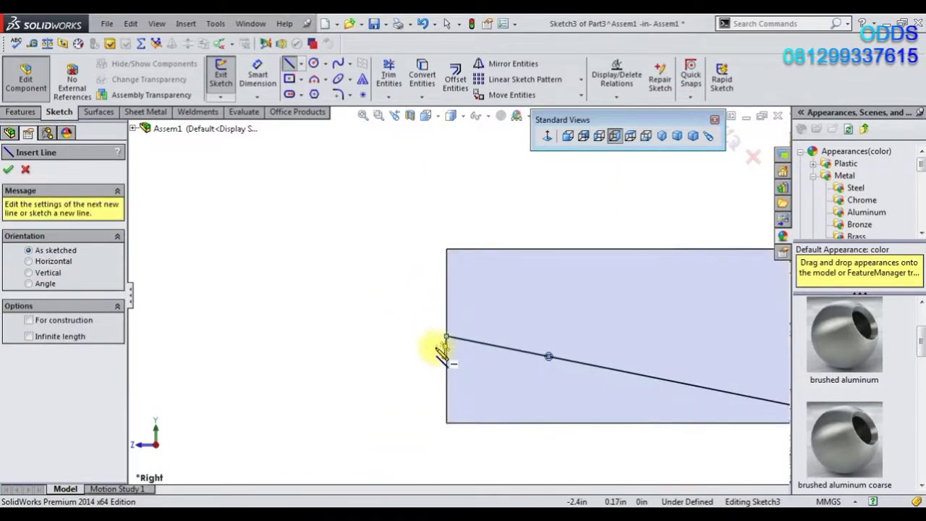
key("Escape")
left_click(453, 338)
left_click(448, 337)
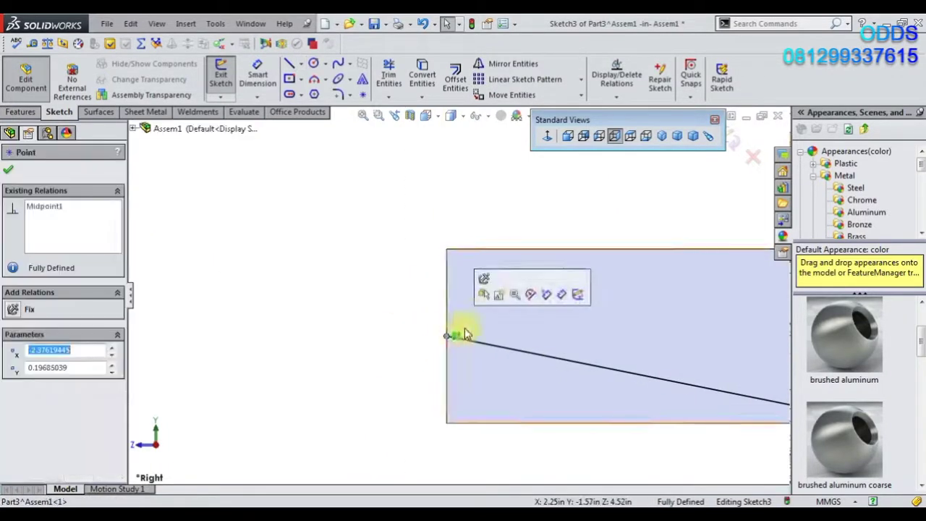
left_click_drag(450, 337, 455, 355)
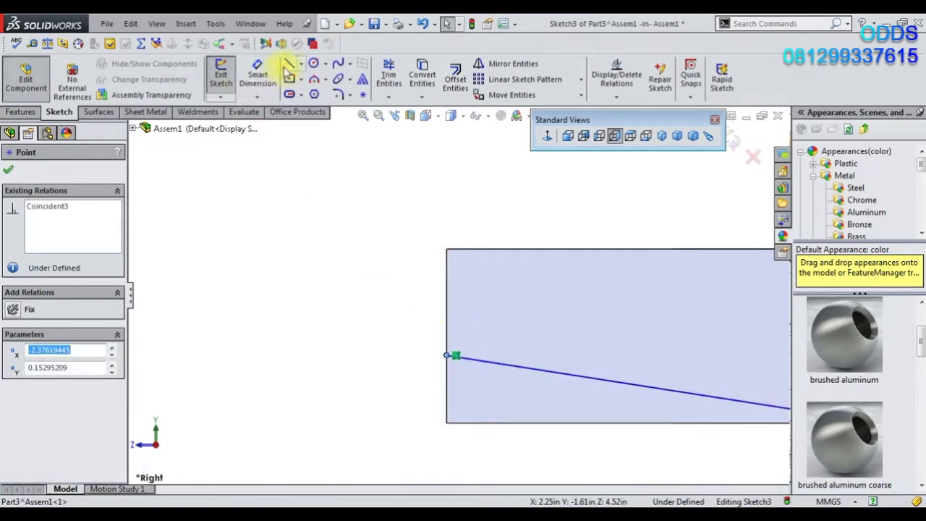
left_click(289, 64)
left_click(447, 356)
left_click(444, 425)
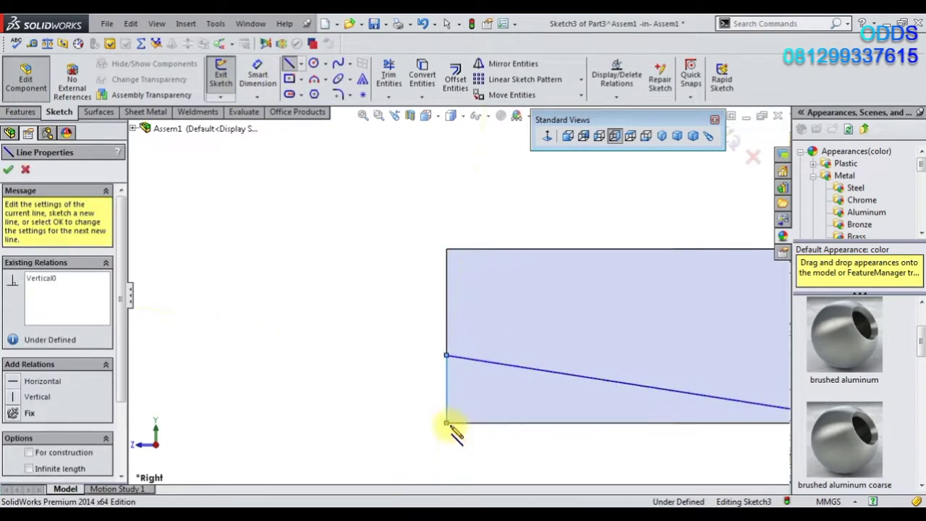
scroll(458, 295, "up", 3)
left_click(663, 357)
Step: Dimension the sloped cut profile to 7.50, replacing a misplaced first dimension
left_click(257, 78)
left_click(451, 334)
left_click(419, 341)
type("7.5")
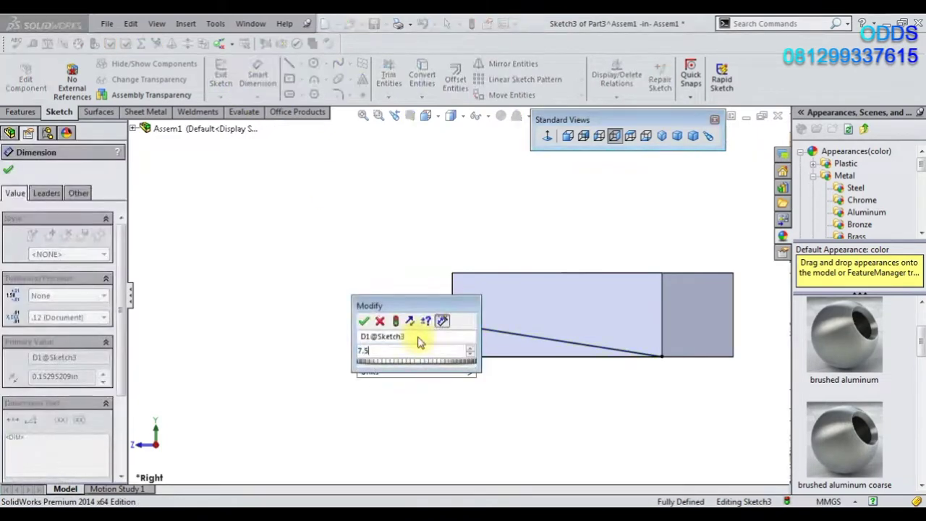
key("Return")
left_click(21, 113)
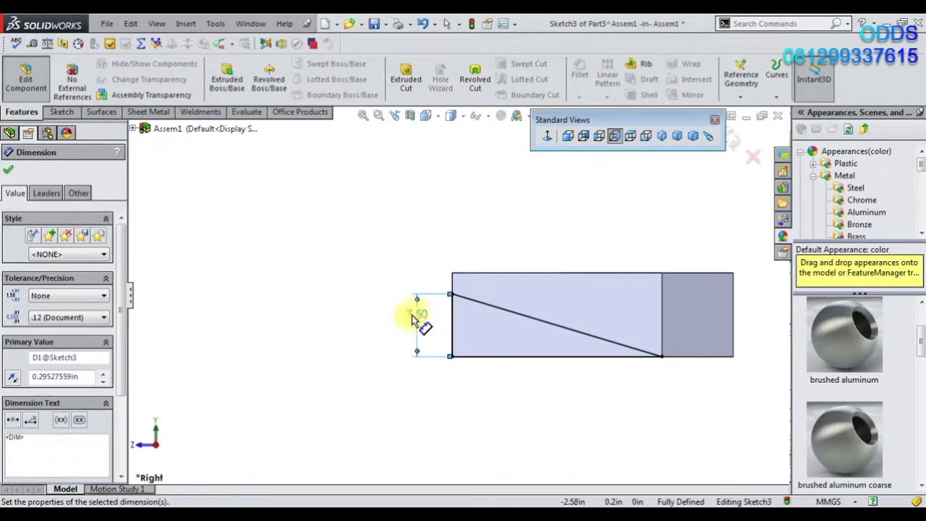
key("Delete")
left_click(450, 300)
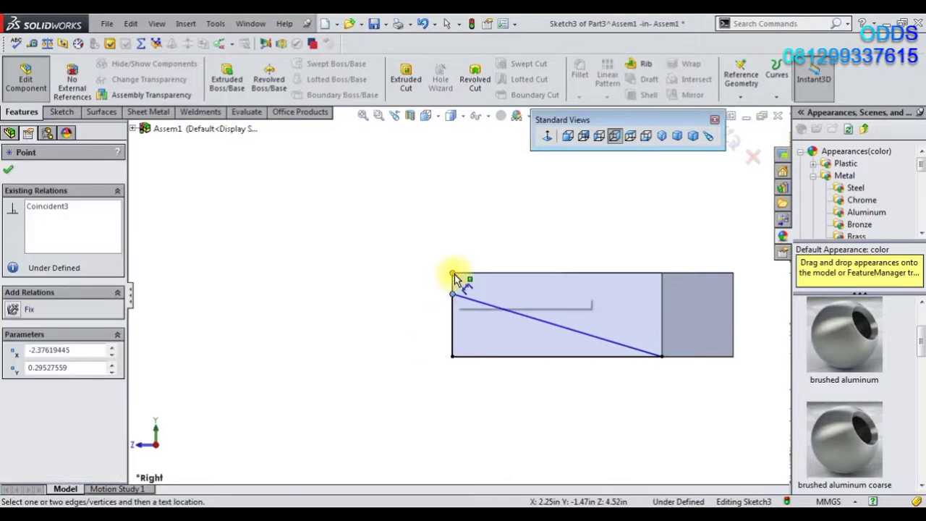
left_click(427, 290)
type("7.5")
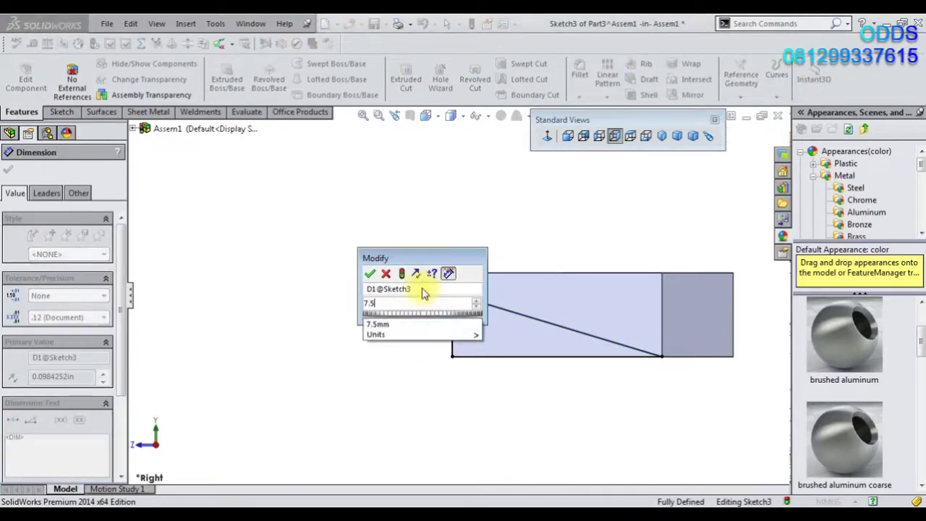
key("Return")
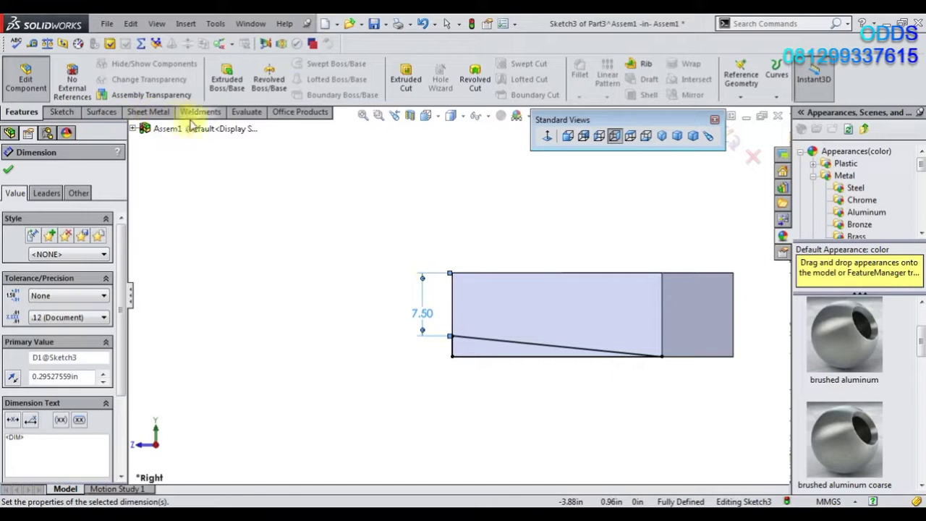
Step: Extrude-cut the sketch Through All - Both directions
left_click(407, 80)
left_click(101, 249)
left_click(73, 271)
key("ctrl+7")
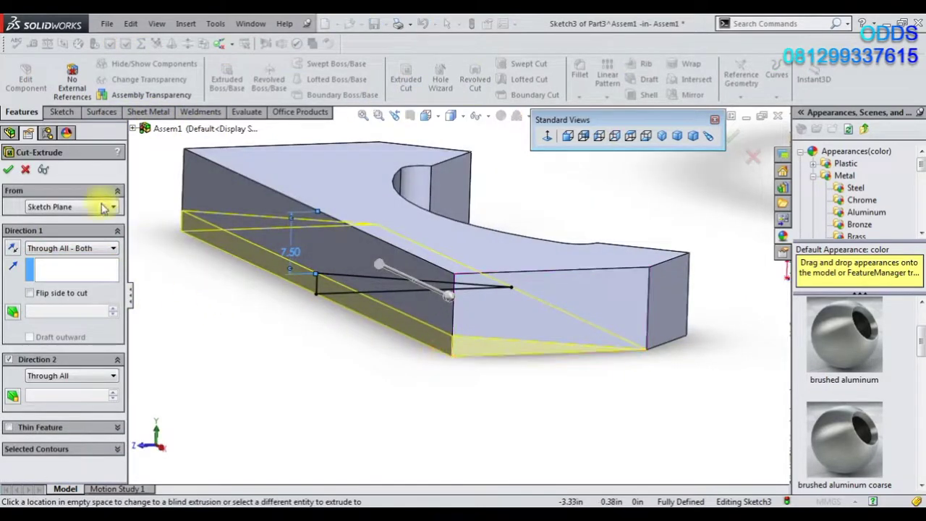
left_click(11, 171)
Step: Roll the feature history back above Cut-Extrude1 so the bracket appears uncut
mouse_move(347, 337)
middle_mouse_down()
mouse_move(321, 312)
mouse_move(442, 386)
mouse_move(428, 362)
mouse_move(463, 320)
mouse_move(521, 384)
middle_mouse_up()
left_click(531, 392)
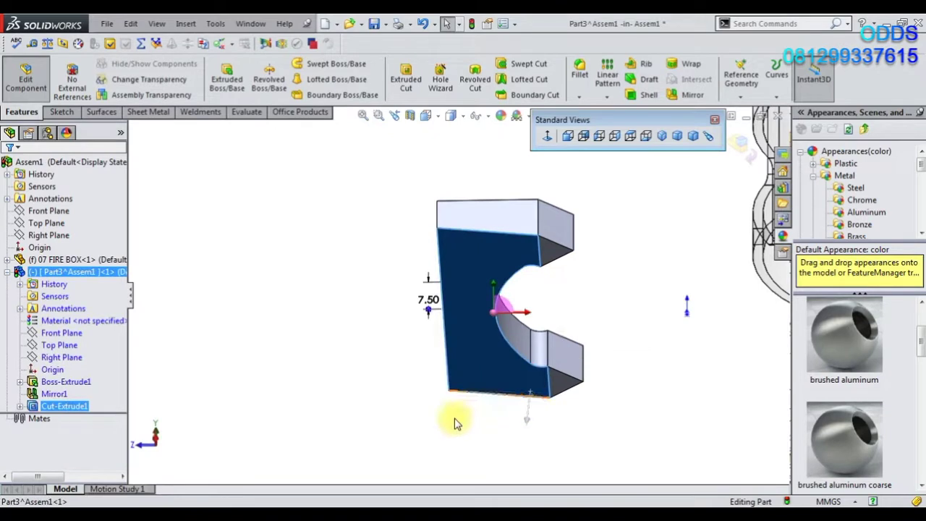
scroll(543, 405, "down", 3)
left_click(554, 369)
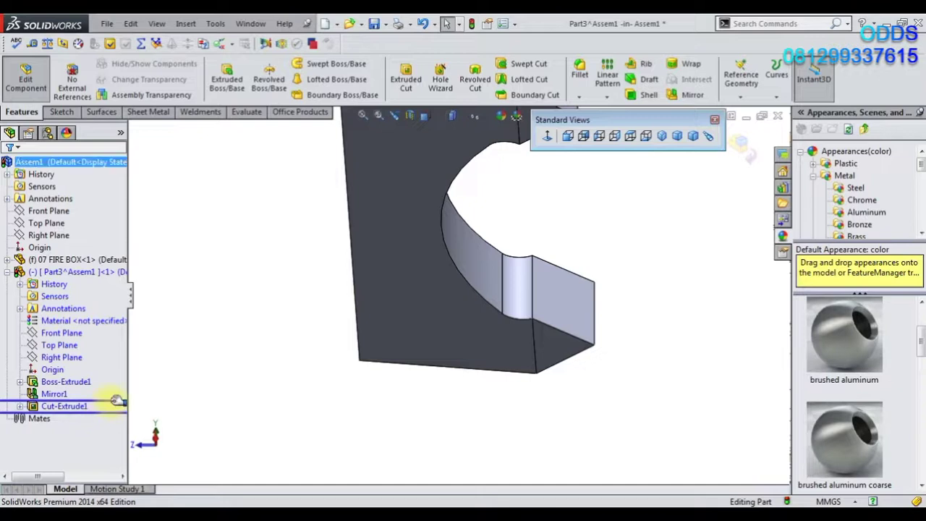
left_click_drag(116, 409, 116, 399)
scroll(432, 406, "down", 3)
middle_click_drag(432, 383, 404, 317)
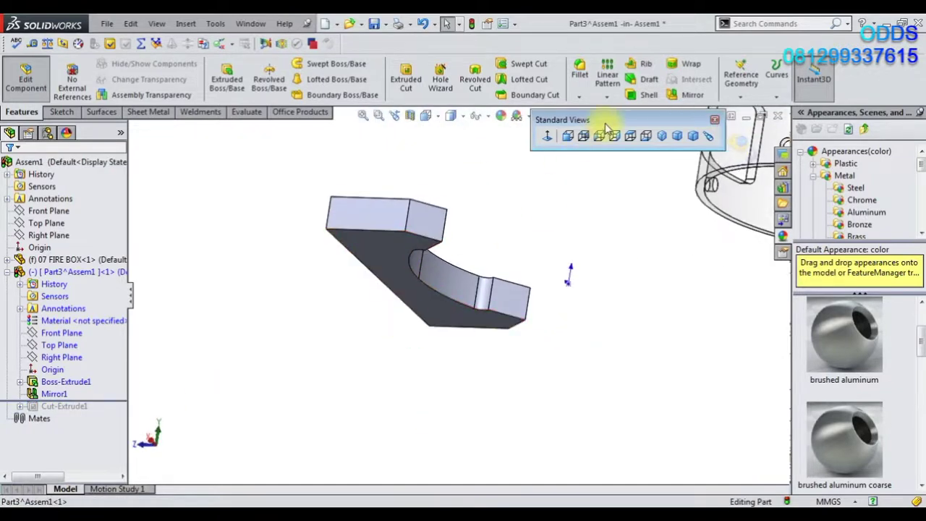
Step: Try a shell with a 2 mm top face and 1.5 mm thickness, then cancel it
left_click(640, 95)
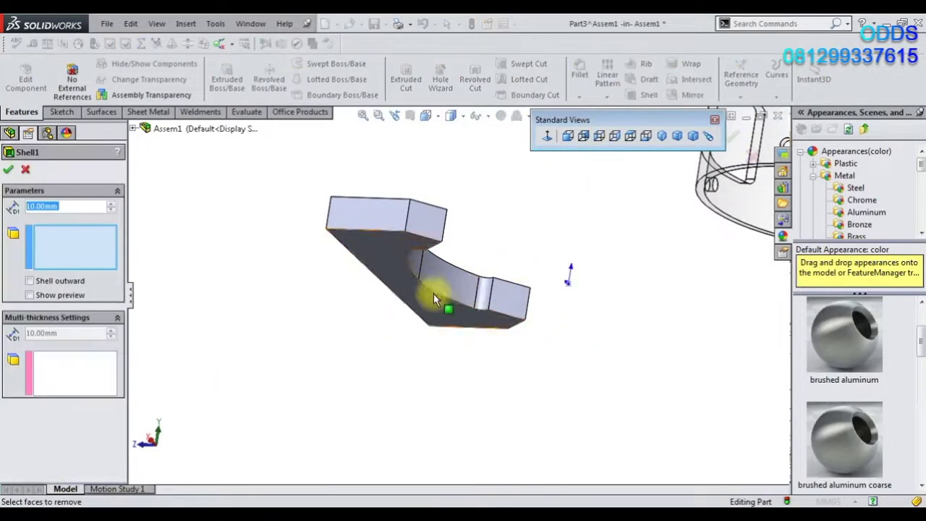
left_click(45, 357)
type("2")
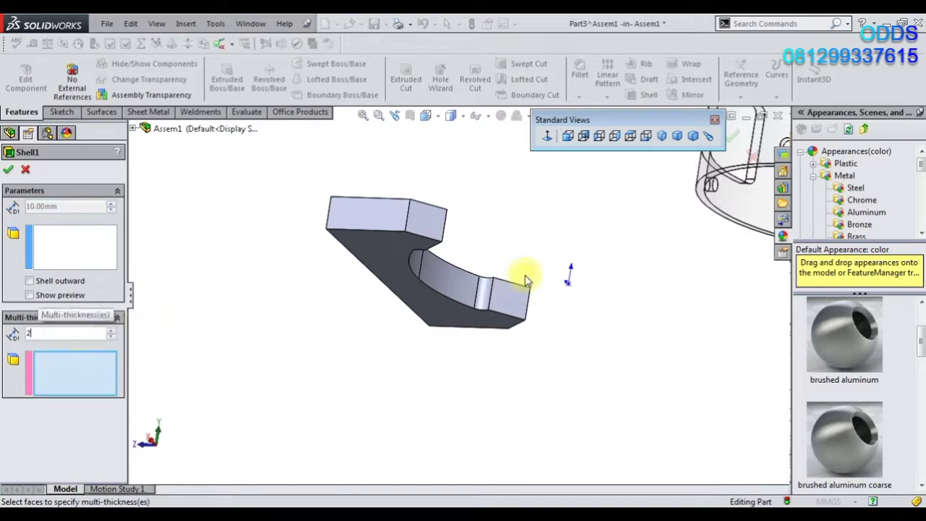
middle_click_drag(526, 275, 474, 269)
left_click(462, 261)
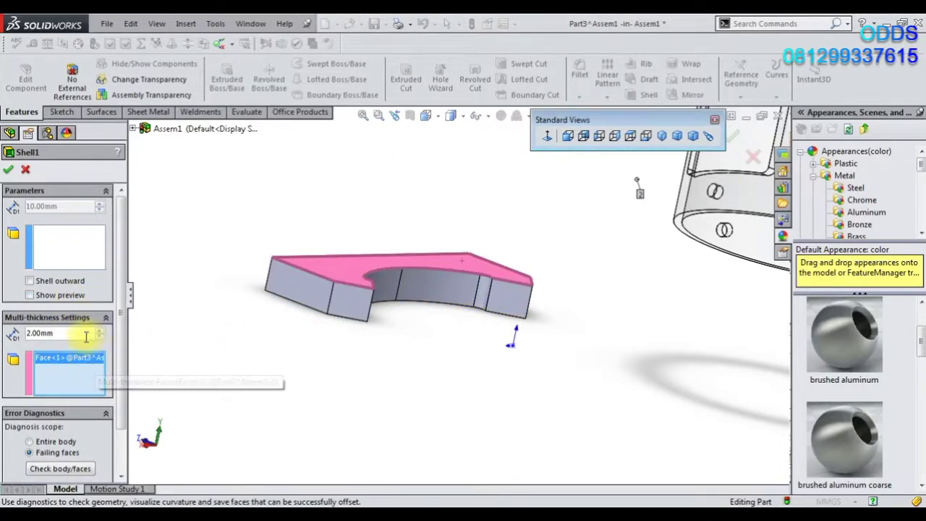
type("1.5")
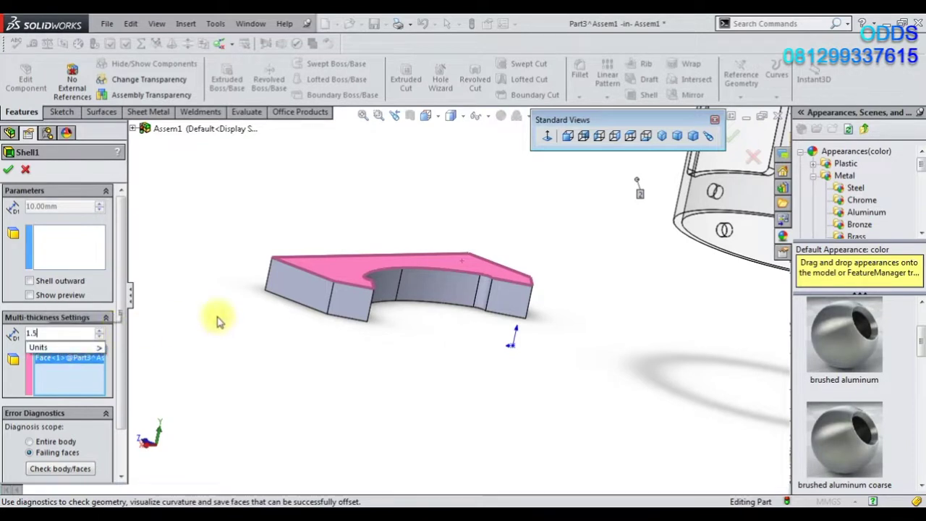
scroll(384, 336, "down", 3)
middle_click_drag(362, 322, 300, 275)
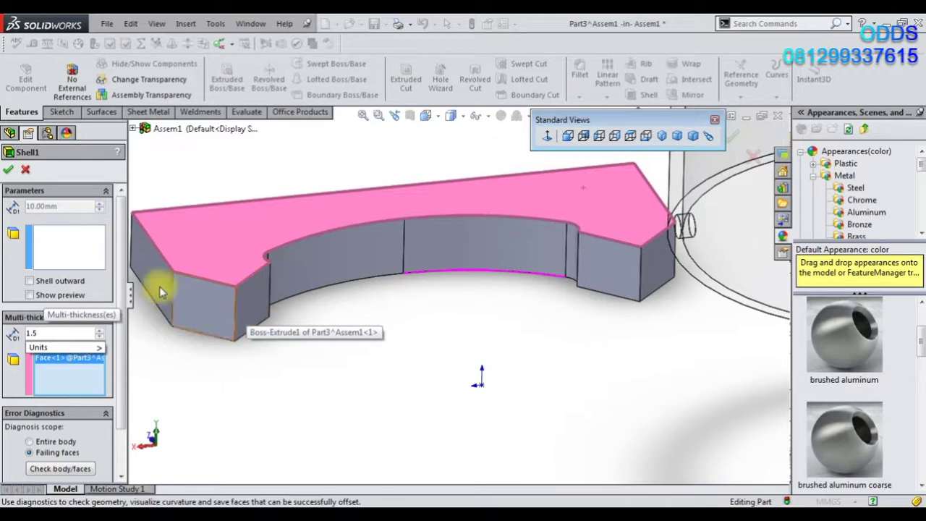
left_click(25, 170)
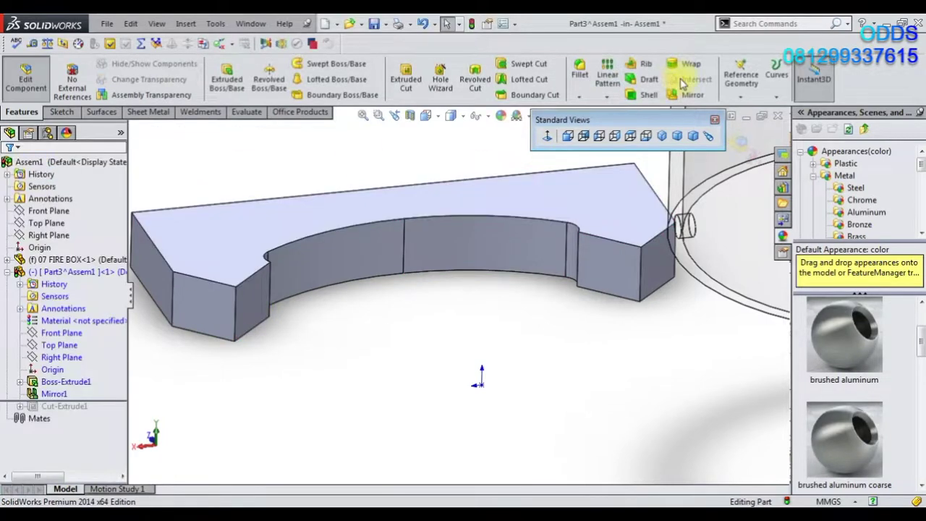
Step: Shell the bracket 1.5 mm thick, removing the large face and making another face 2 mm
left_click(649, 94)
type("1.5")
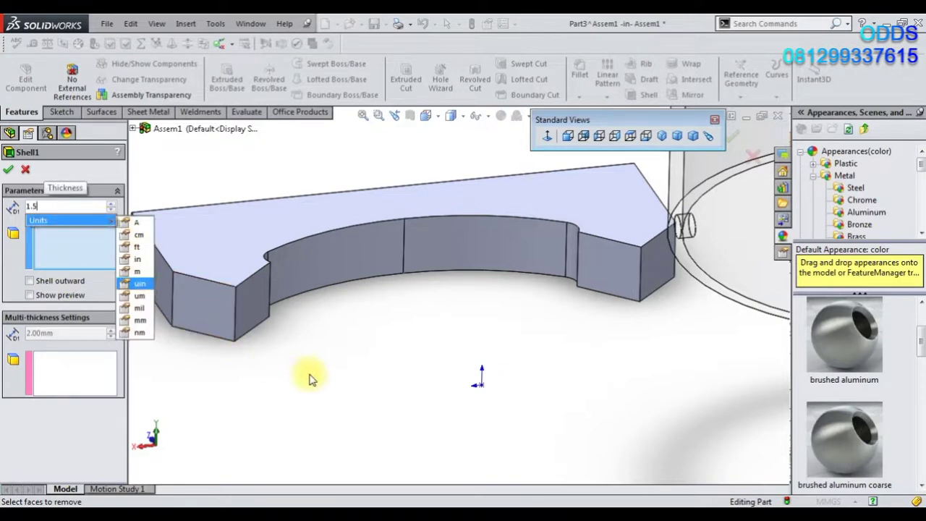
key("Return")
mouse_move(341, 279)
middle_mouse_down()
mouse_move(415, 305)
mouse_move(411, 209)
middle_mouse_up()
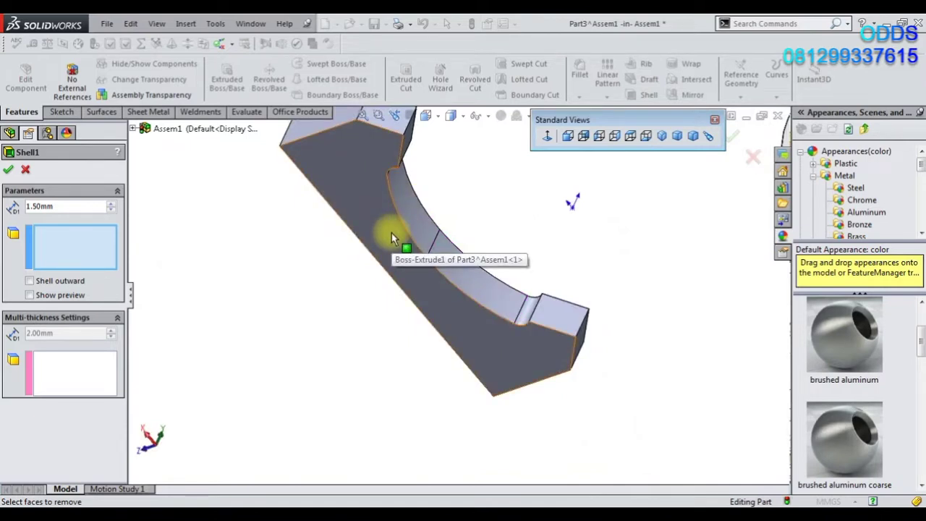
left_click(391, 233)
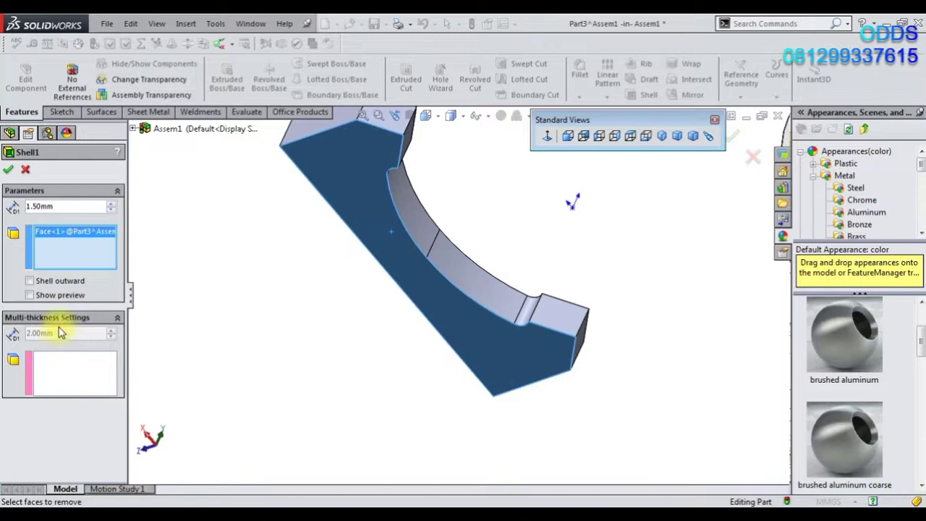
left_click(53, 368)
mouse_move(376, 377)
middle_mouse_down()
mouse_move(393, 404)
mouse_move(483, 280)
middle_mouse_up()
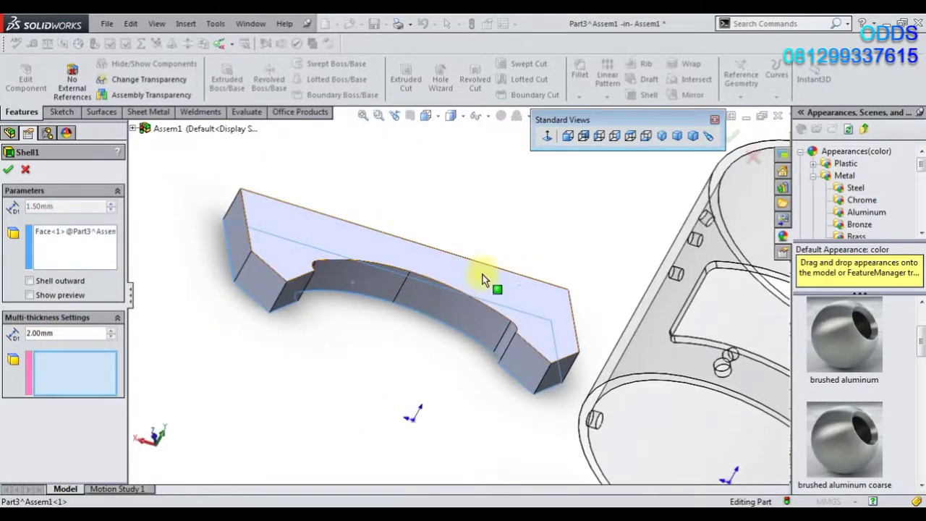
left_click(483, 280)
left_click(8, 171)
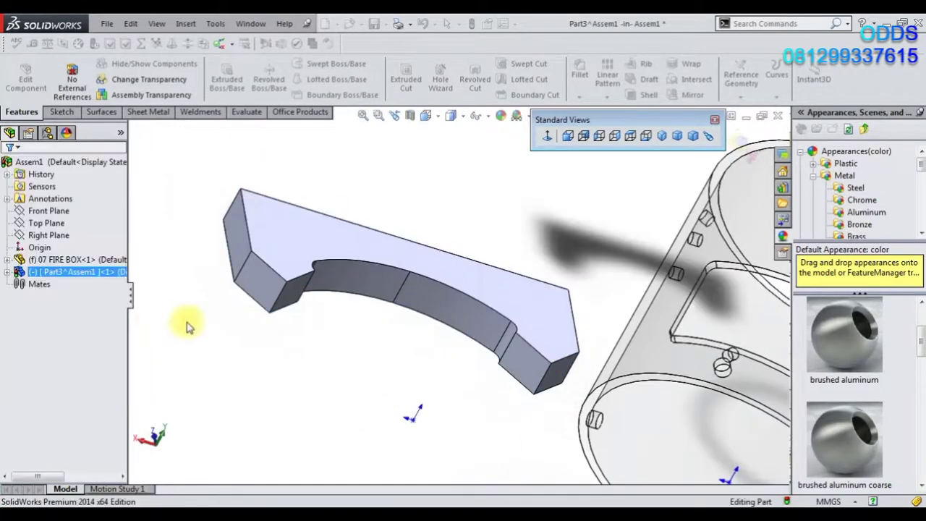
Step: Inspect the hollowed bracket and display the shell's wall thickness dimensions
mouse_move(307, 355)
middle_mouse_down()
mouse_move(362, 309)
mouse_move(326, 209)
mouse_move(362, 192)
mouse_move(373, 199)
middle_mouse_up()
scroll(377, 279, "down", 2)
mouse_move(383, 259)
middle_mouse_down()
mouse_move(420, 379)
mouse_move(463, 424)
mouse_move(423, 362)
mouse_move(471, 348)
mouse_move(422, 364)
mouse_move(362, 421)
mouse_move(287, 347)
mouse_move(347, 385)
mouse_move(333, 380)
middle_mouse_up()
left_click(293, 286)
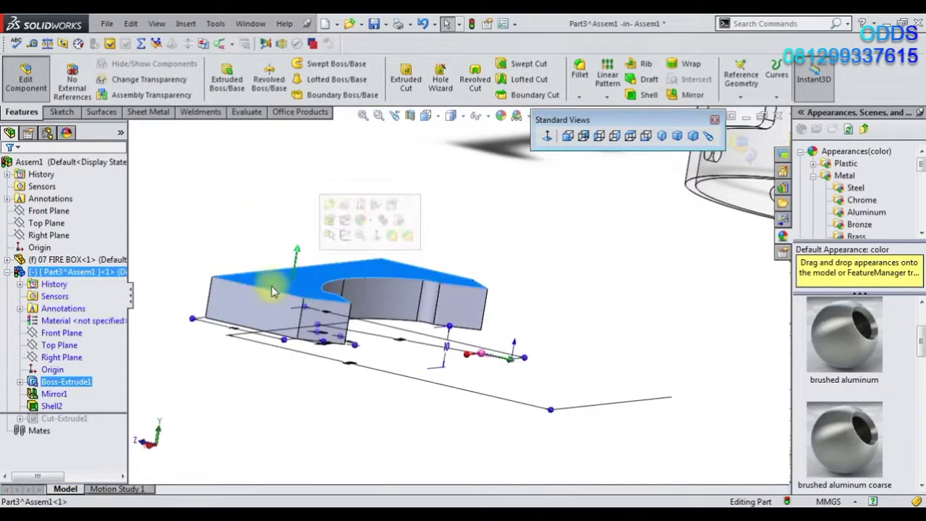
left_click(52, 406)
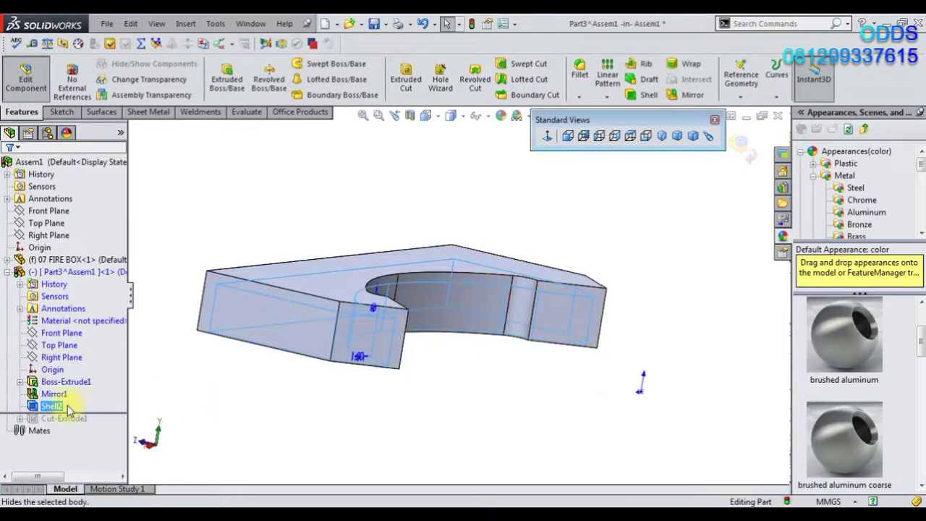
scroll(274, 388, "down", 5)
mouse_move(383, 254)
middle_mouse_down()
mouse_move(413, 337)
mouse_move(502, 321)
middle_mouse_up()
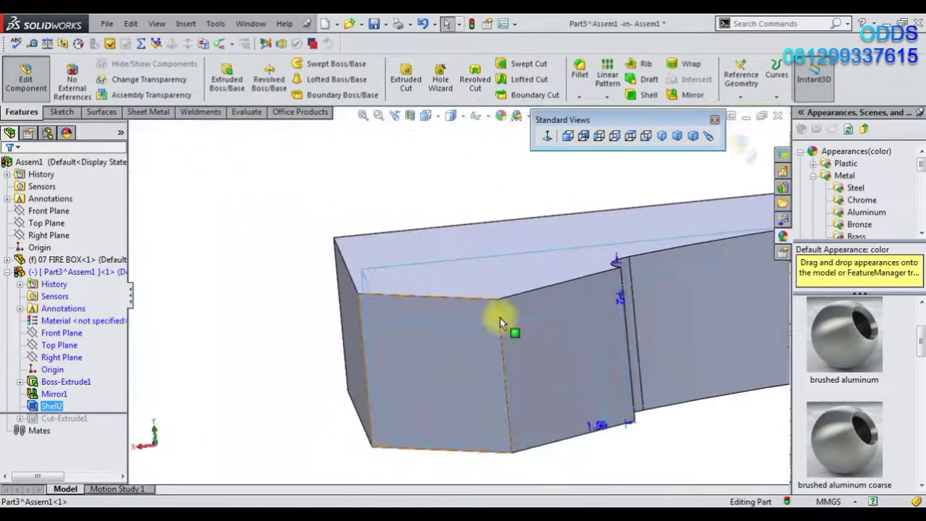
scroll(582, 304, "down", 3)
scroll(471, 408, "up", 5)
scroll(471, 368, "down", 5)
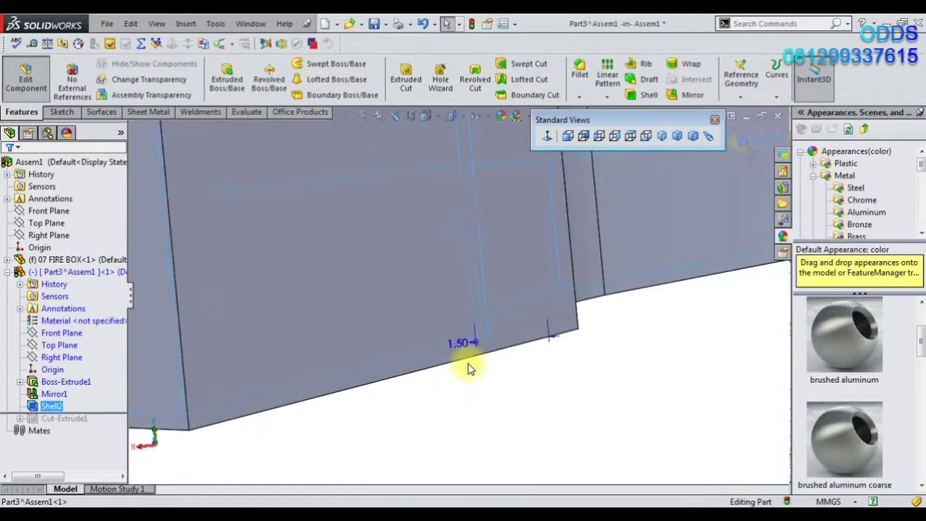
scroll(526, 412, "up", 5)
Step: Orient the view normal to the bracket's end face
mouse_move(225, 391)
middle_mouse_down()
mouse_move(451, 253)
mouse_move(320, 347)
mouse_move(387, 353)
mouse_move(472, 261)
middle_mouse_up()
left_click(478, 297)
left_click(455, 268)
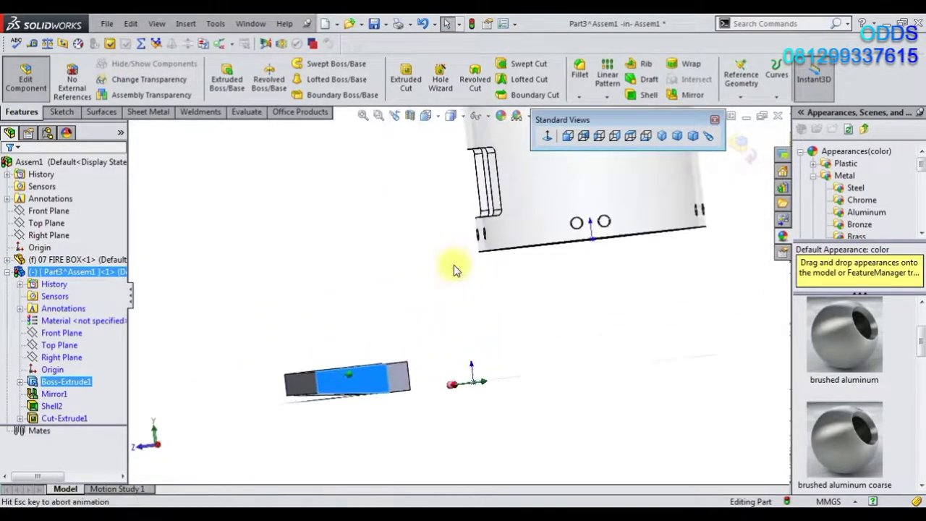
left_click(316, 457)
scroll(304, 452, "down", 3)
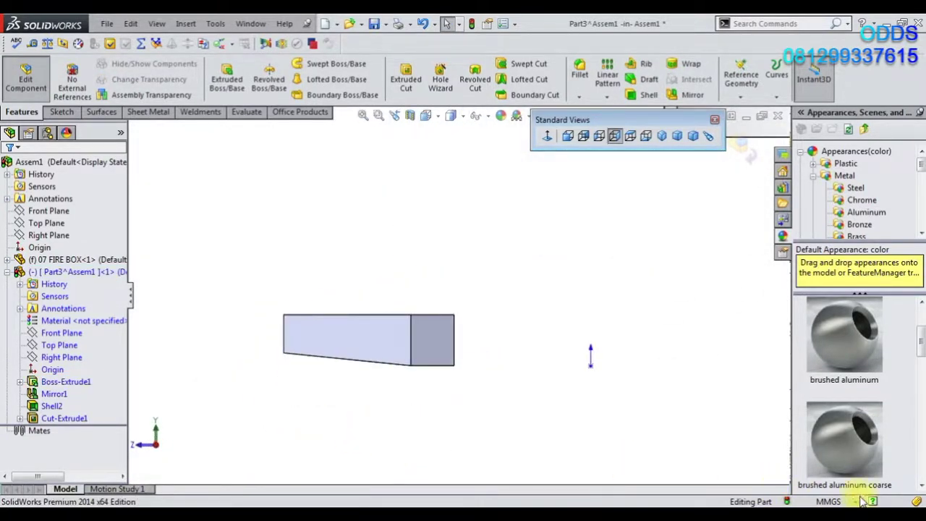
left_click(566, 340)
mouse_move(504, 342)
middle_mouse_down()
mouse_move(492, 294)
mouse_move(469, 344)
mouse_move(432, 345)
mouse_move(444, 335)
middle_mouse_up()
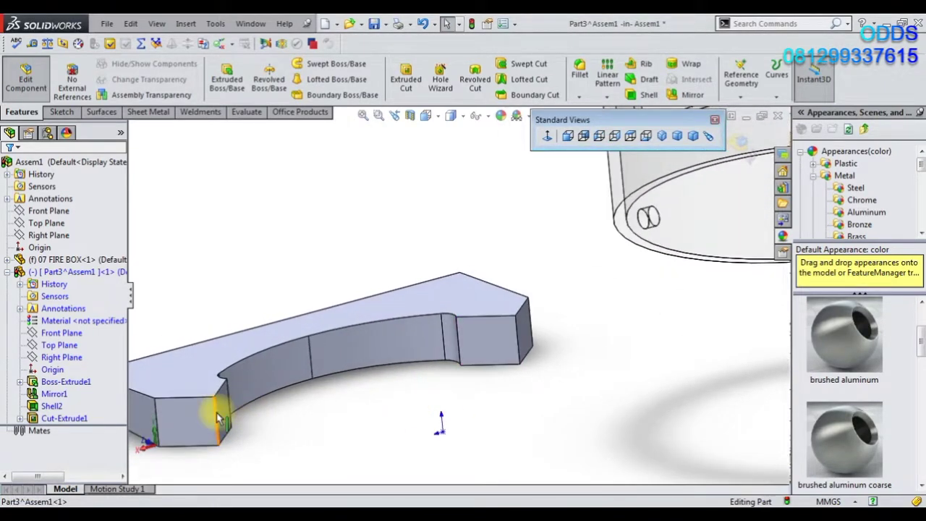
mouse_move(223, 419)
middle_mouse_down()
mouse_move(290, 289)
mouse_move(254, 335)
middle_mouse_up()
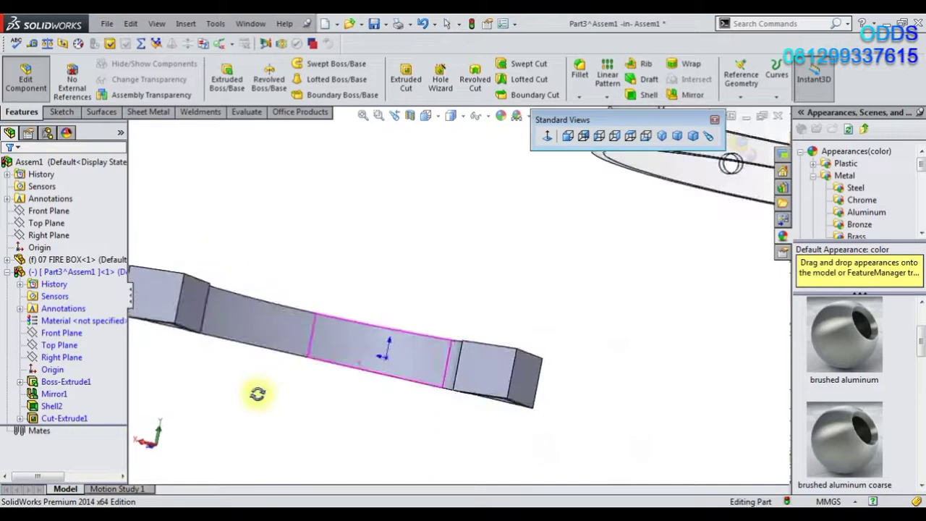
left_click(192, 301)
left_click(282, 279)
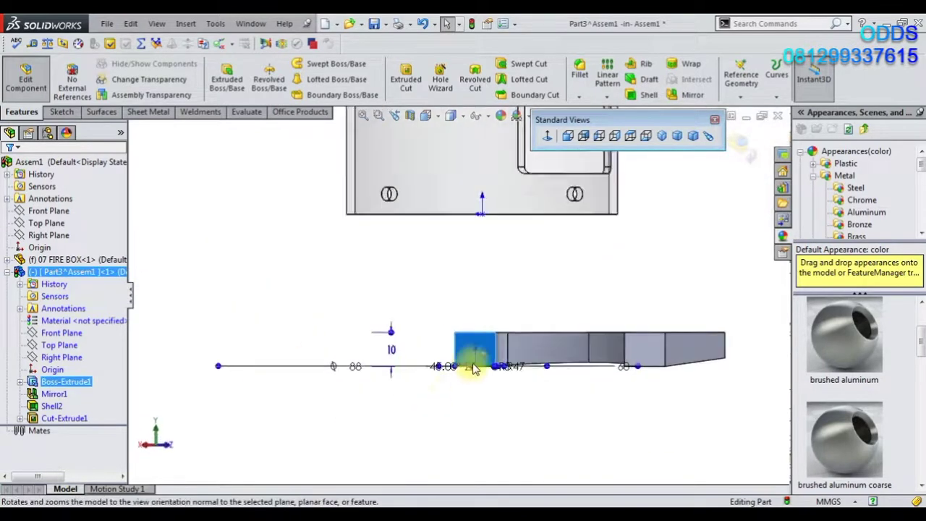
Step: Sketch a half-circle on the end face: circle on the bottom edge, line across, top arc trimmed
left_click(61, 112)
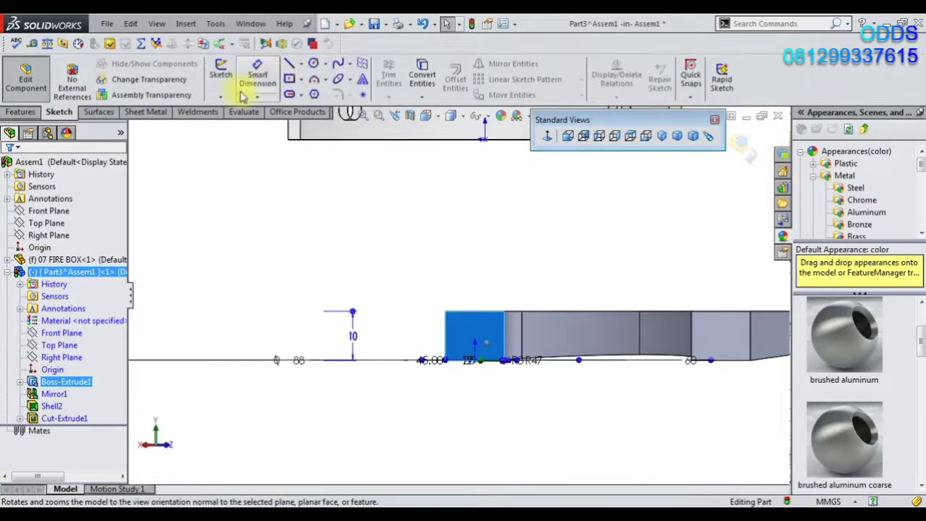
left_click(316, 69)
scroll(502, 399, "down", 2)
scroll(499, 402, "down", 3)
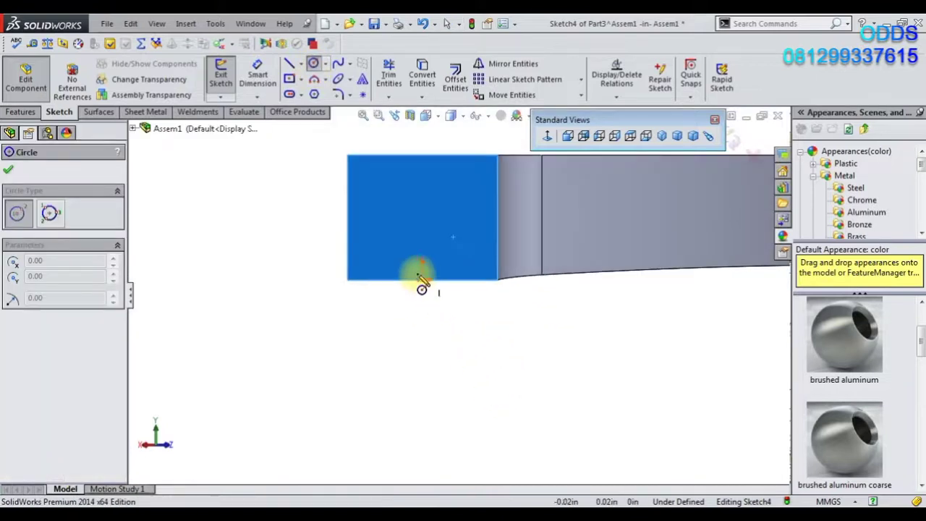
left_click(422, 279)
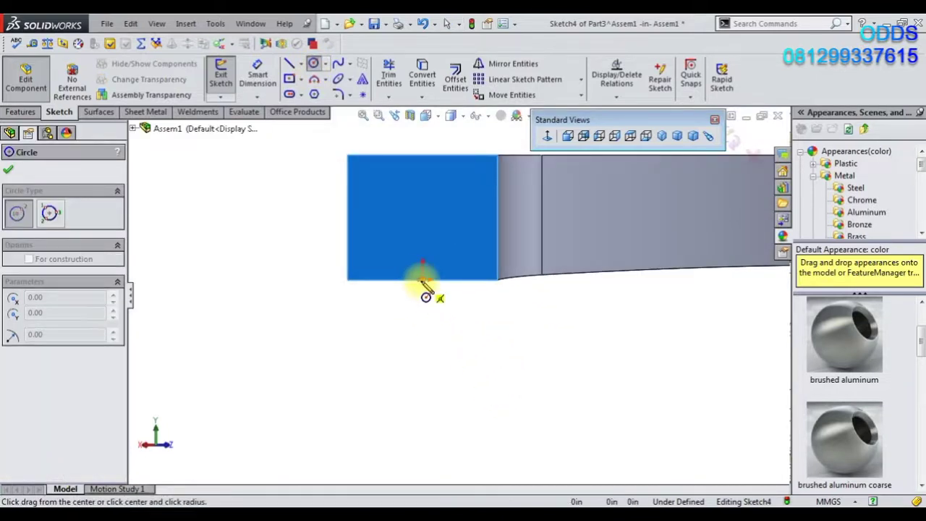
left_click(498, 279)
left_click(288, 64)
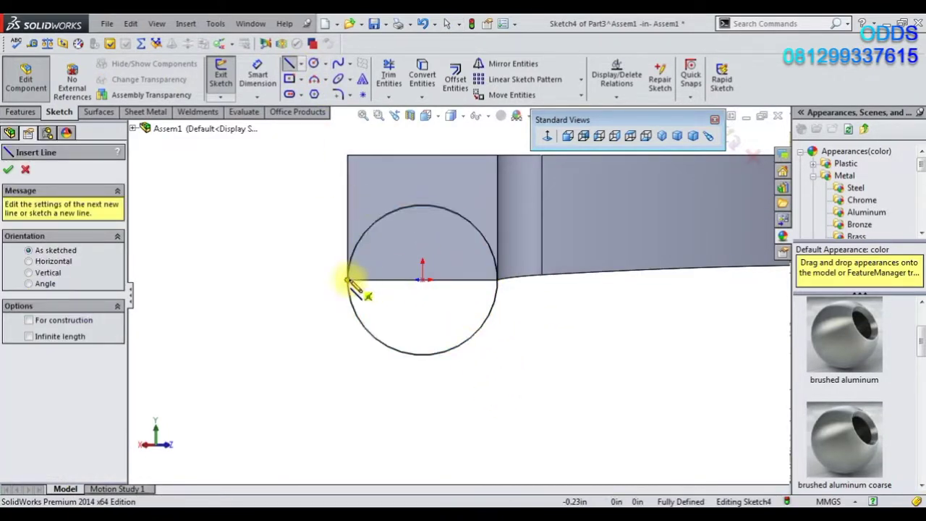
left_click(347, 280)
left_click(497, 279)
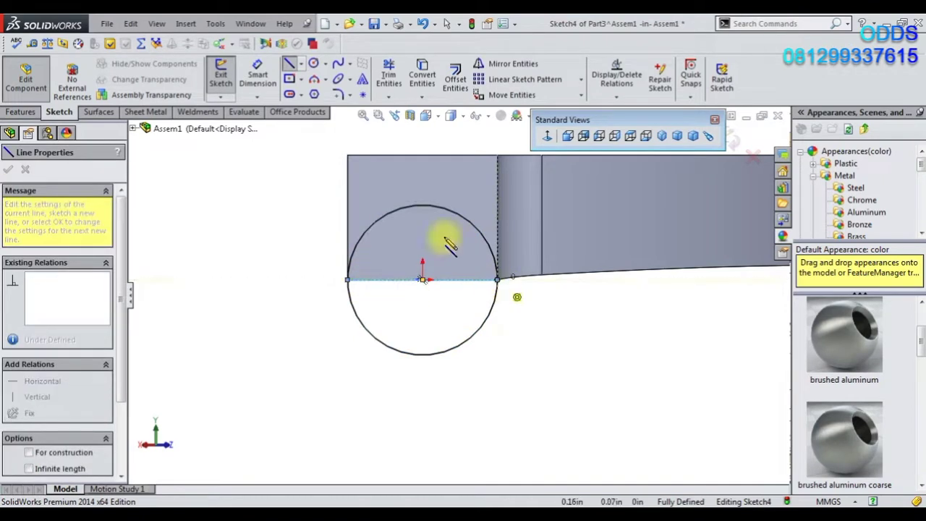
left_click(388, 80)
left_click_drag(399, 185, 408, 230)
key("Escape")
Step: Dimension the half-circle: 12 across the straight line and R6 on the arc
left_click(384, 281)
left_click(486, 290)
key("Return")
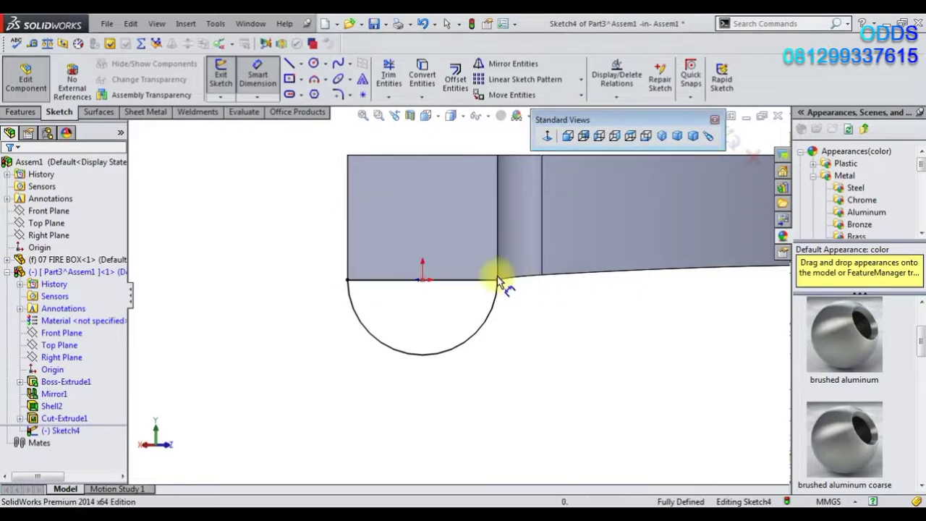
left_click(474, 281)
left_click(431, 403)
left_click(352, 242)
left_click(380, 340)
left_click(382, 367)
left_click(348, 299)
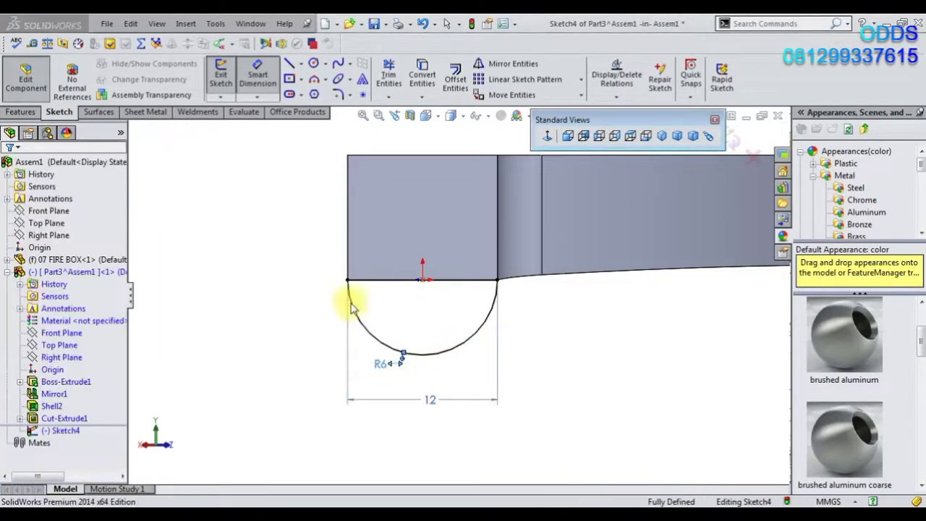
Step: Extrude the half-round tab 1.5 mm in the flipped direction and view its face straight on
left_click(28, 113)
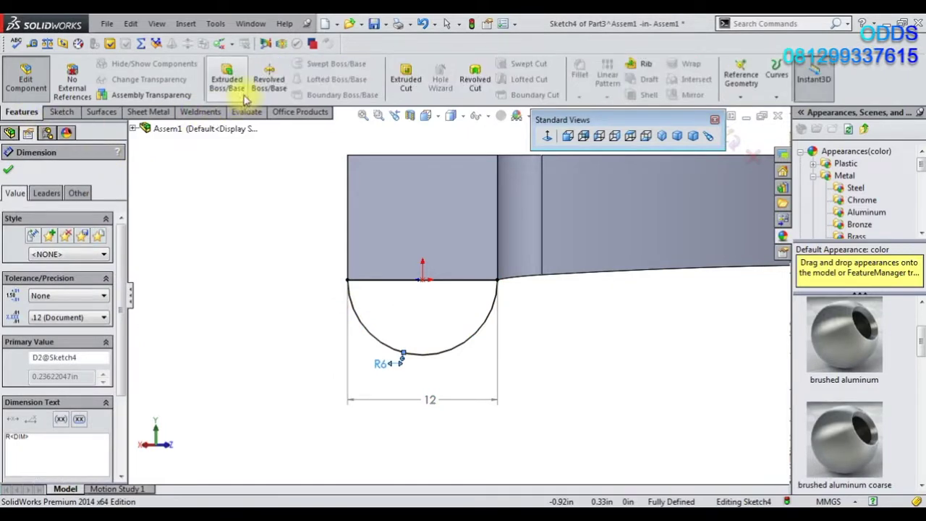
left_click(226, 81)
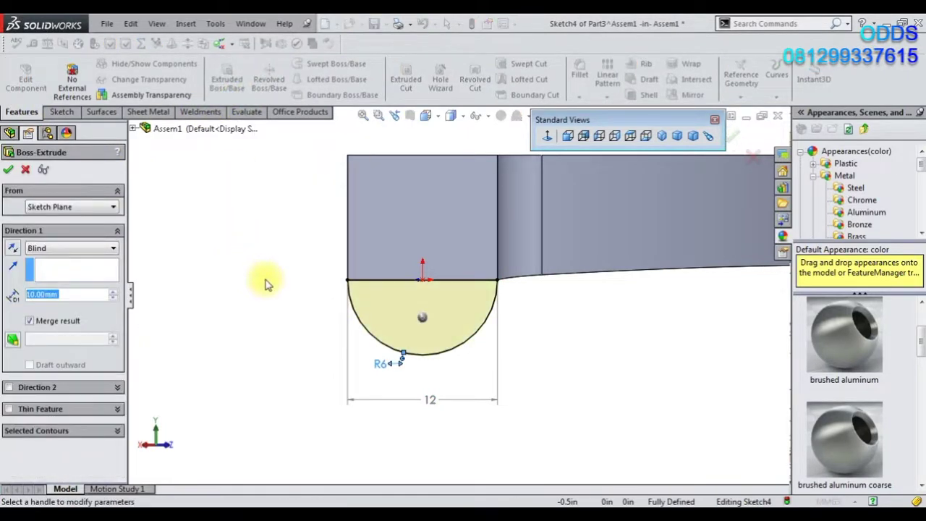
type("1.5")
mouse_move(316, 268)
middle_mouse_down()
mouse_move(345, 194)
mouse_move(336, 201)
middle_mouse_up()
left_click(13, 251)
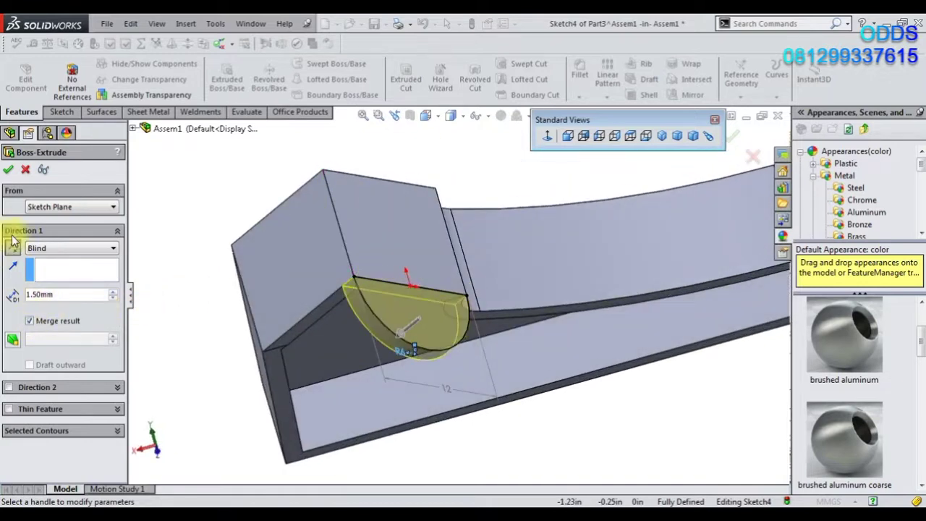
left_click(9, 171)
mouse_move(198, 335)
middle_mouse_down()
mouse_move(382, 279)
mouse_move(333, 340)
middle_mouse_up()
left_click(332, 341)
left_click(418, 290)
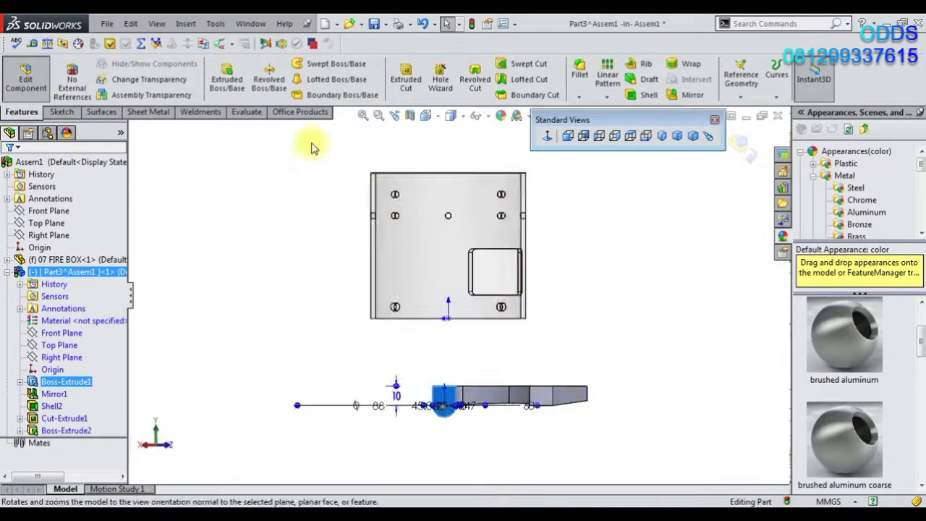
Step: Sketch a circle at the tab's centre and dimension it to a 3 mm diameter
left_click(70, 116)
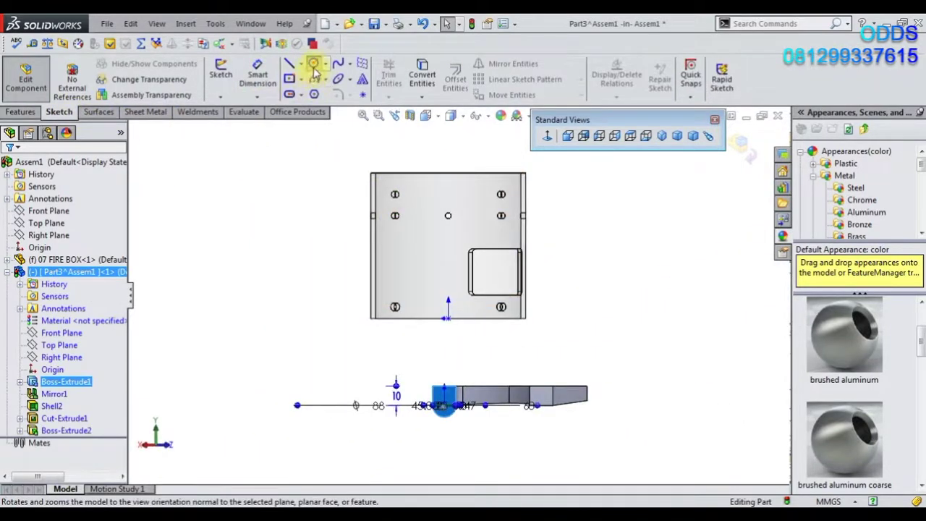
left_click(314, 64)
scroll(455, 420, "down", 2)
scroll(439, 275, "down", 5)
left_click(433, 254)
left_click(442, 284)
left_click(256, 74)
left_click(417, 259)
left_click(348, 264)
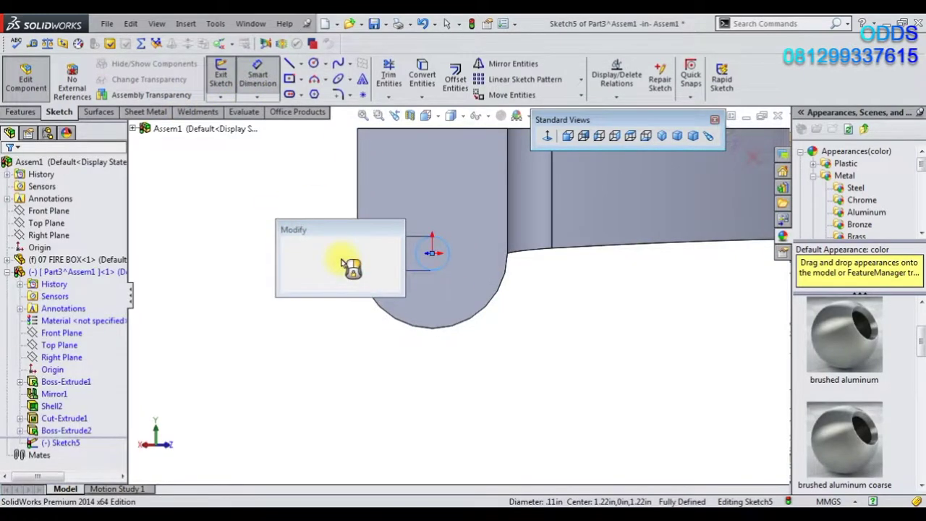
type("3")
key("Return")
Step: Extrude-cut the circle through the tab to make the hole
left_click(21, 111)
left_click(406, 78)
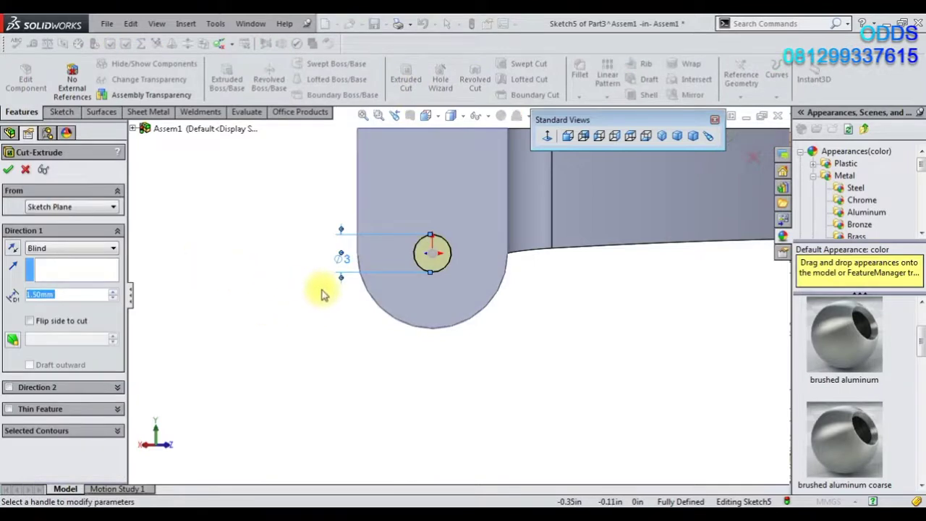
middle_click_drag(324, 294, 350, 313)
left_click(8, 169)
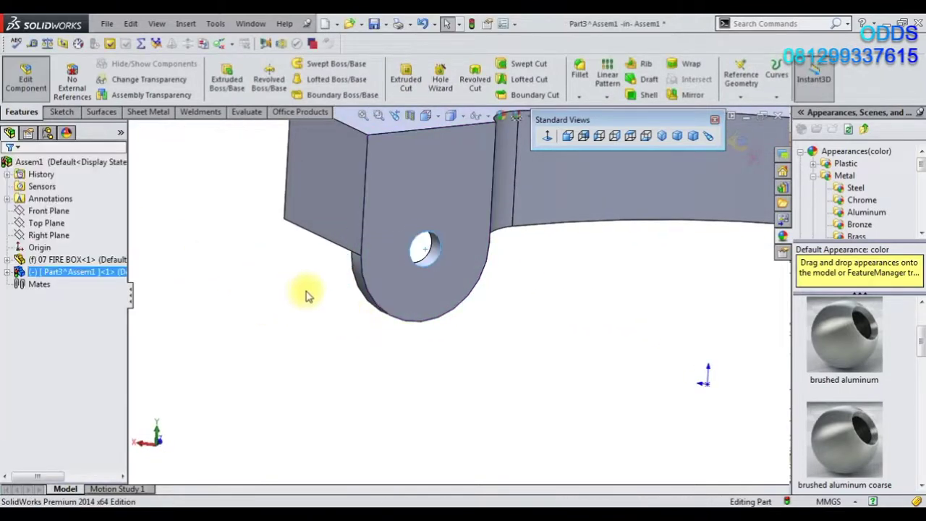
middle_click_drag(369, 315, 387, 319)
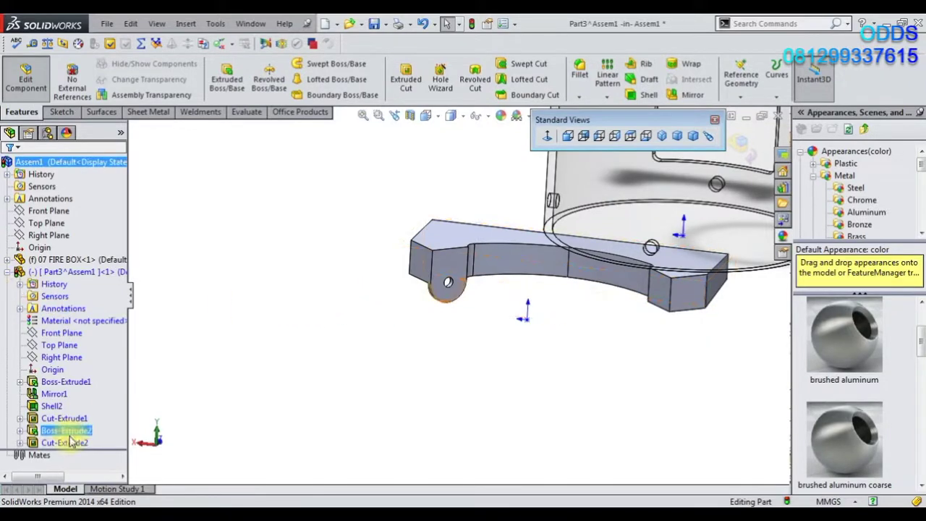
Step: Mirror Boss-Extrude2 and Cut-Extrude2 across Right Plane
left_click(217, 364)
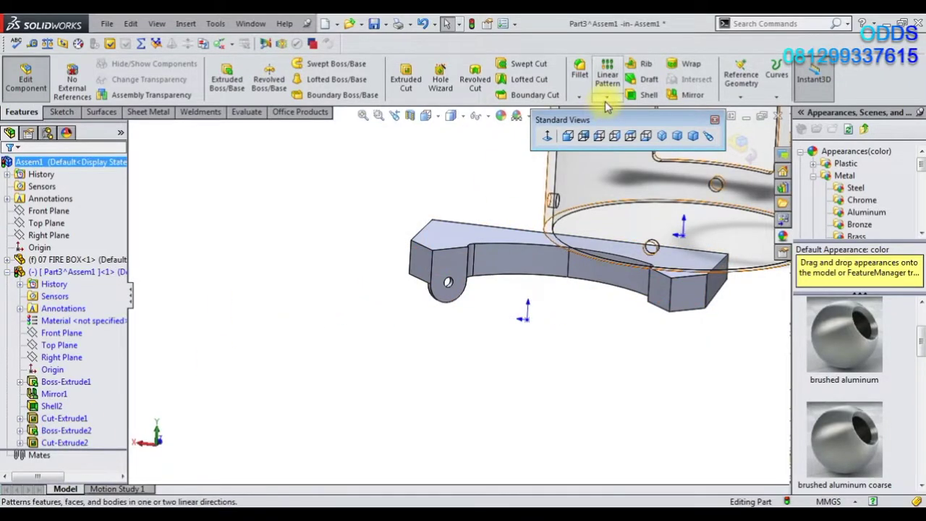
left_click(607, 97)
left_click(605, 155)
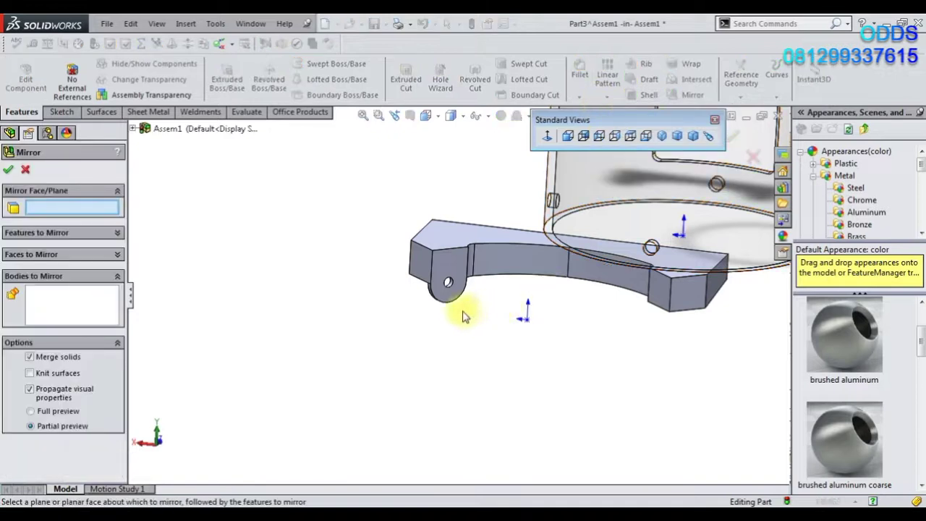
left_click(134, 130)
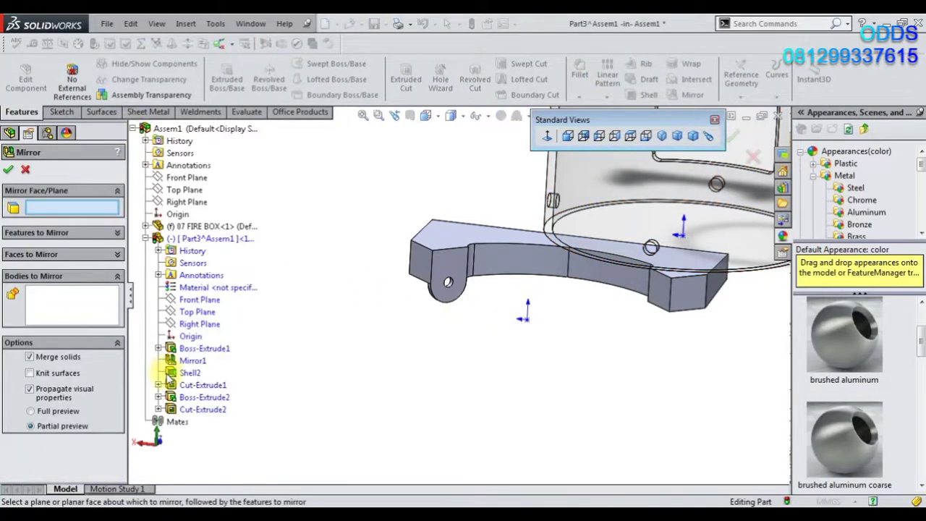
left_click(192, 326)
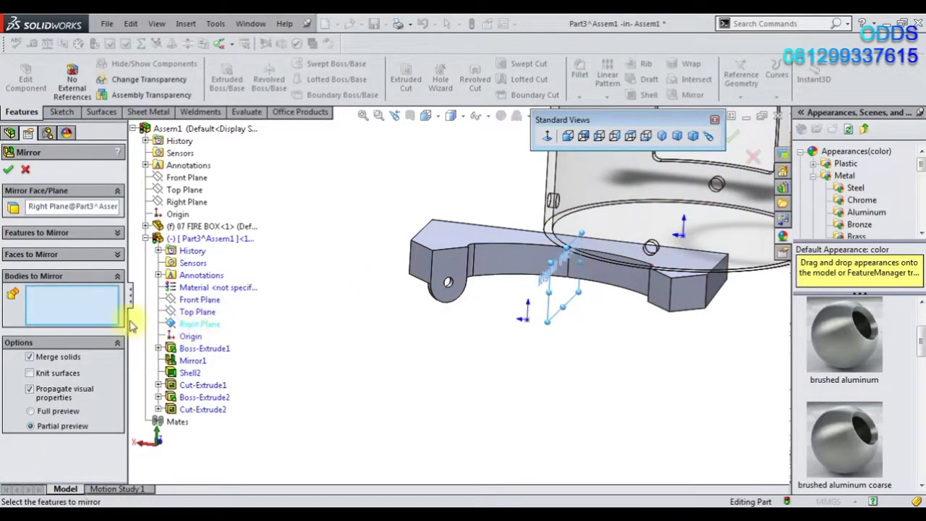
left_click(62, 238)
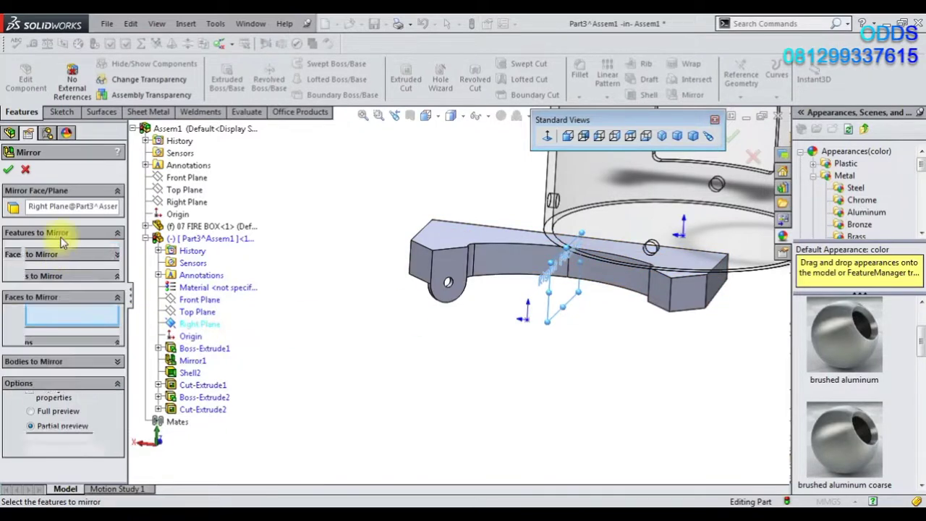
left_click(205, 399)
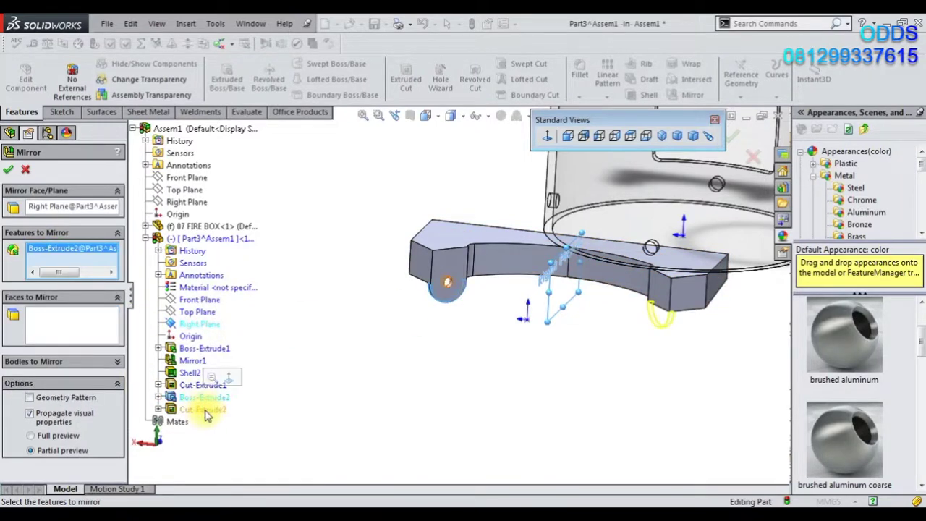
left_click(205, 410)
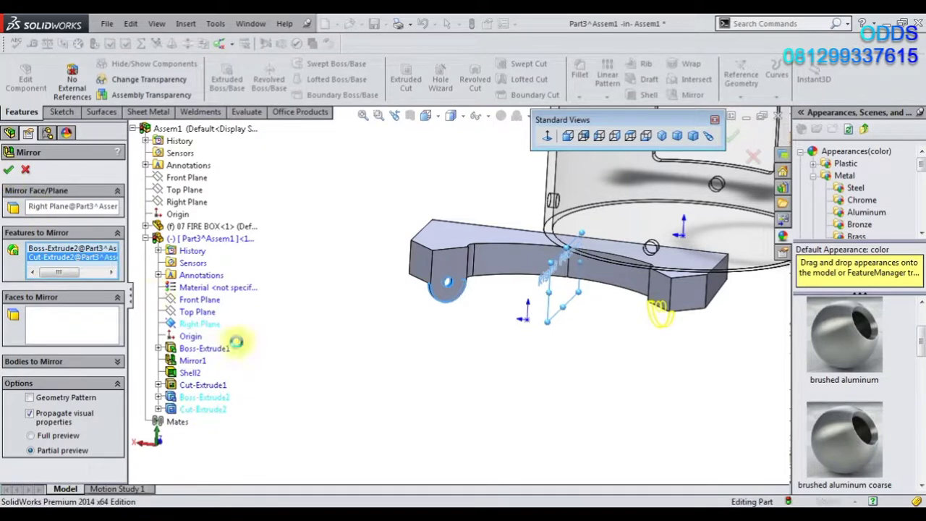
Step: View the bracket's long side face straight on, zoomed to fit, to check both tabs
mouse_move(517, 367)
middle_mouse_down()
mouse_move(597, 299)
mouse_move(614, 352)
mouse_move(502, 325)
mouse_move(482, 301)
mouse_move(519, 245)
mouse_move(563, 257)
mouse_move(554, 356)
mouse_move(410, 368)
mouse_move(482, 307)
mouse_move(354, 372)
middle_mouse_up()
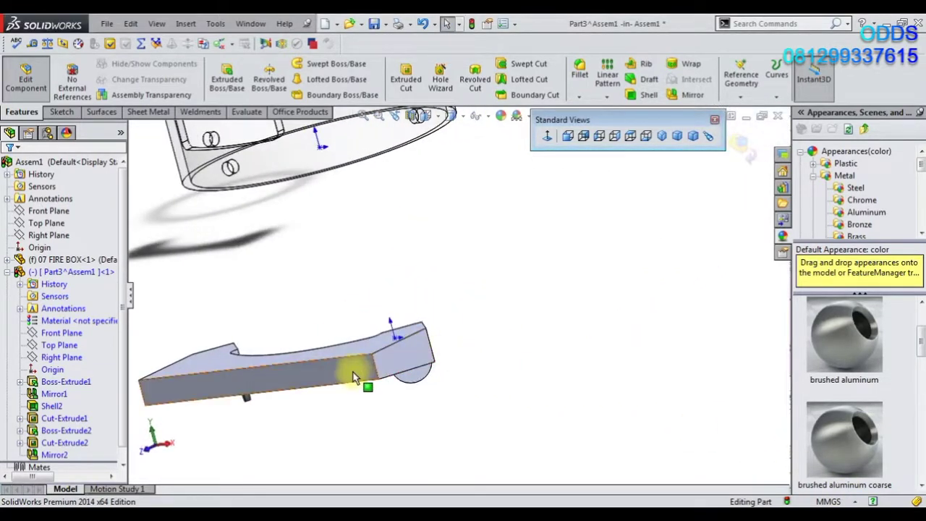
left_click(353, 372)
left_click(439, 330)
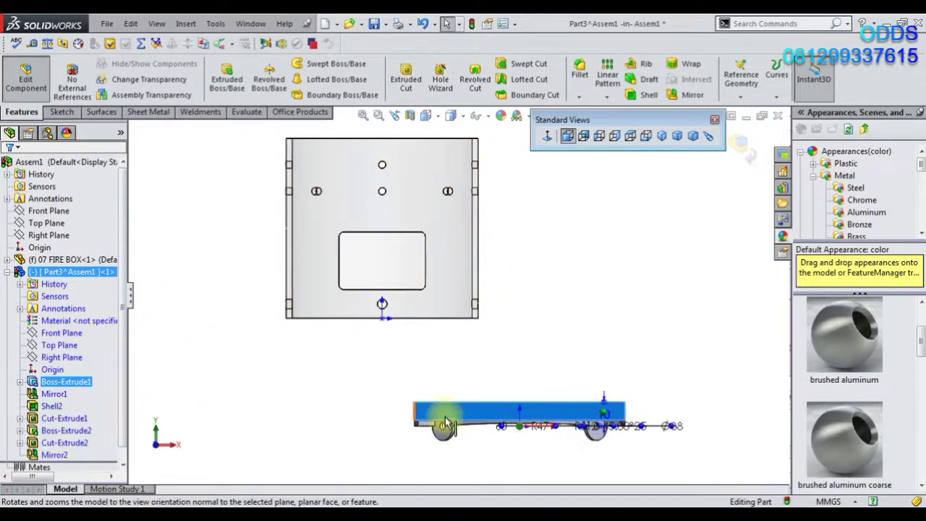
key("ctrl+8")
Step: Start a sketch on the bracket face with vertical and horizontal construction lines from the top edge
left_click(61, 113)
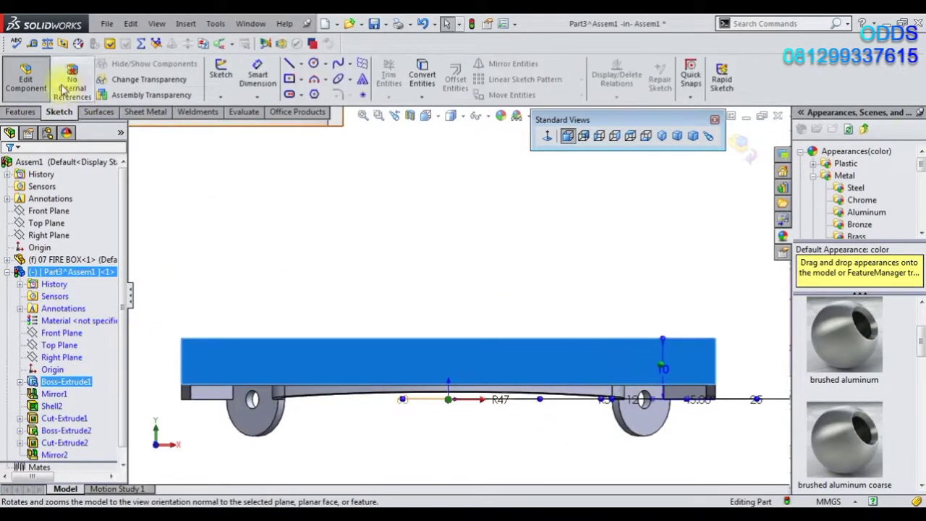
left_click(215, 78)
left_click(300, 63)
left_click(322, 91)
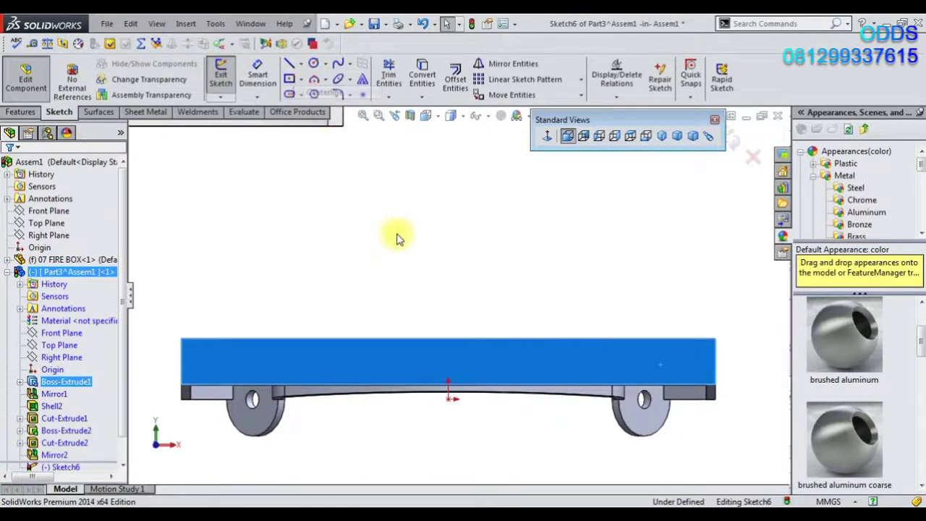
scroll(464, 376, "down", 3)
left_click(435, 290)
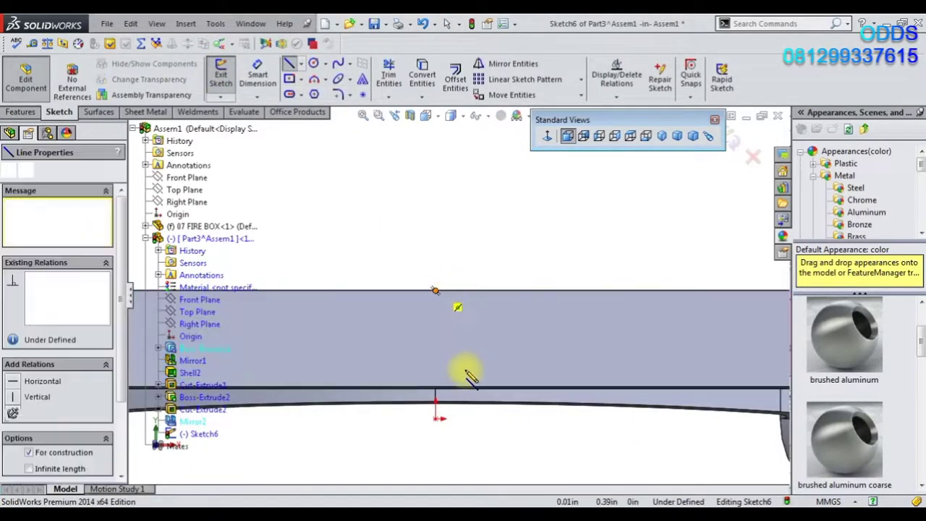
scroll(468, 299, "up", 2)
left_click(444, 324)
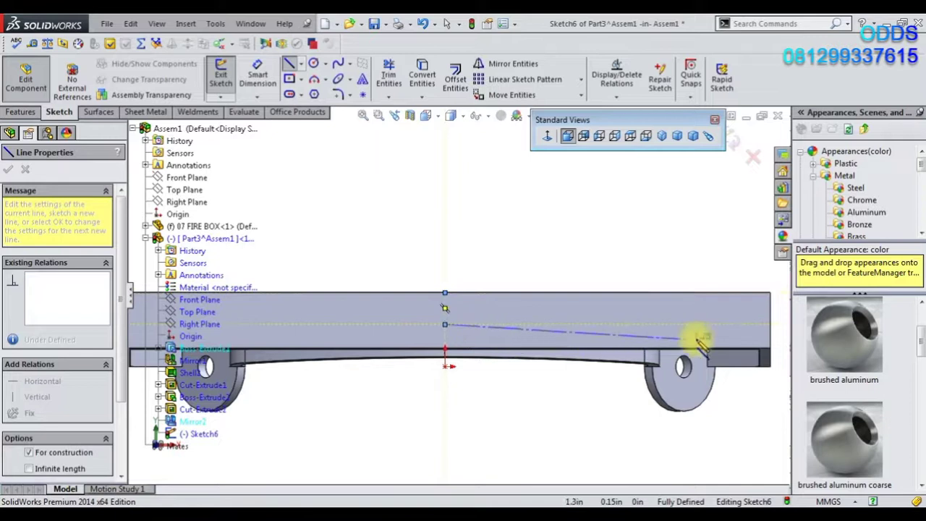
left_click(737, 324)
Step: Draw a small circle at the construction line's end and dimension its diameter as 4
left_click(315, 64)
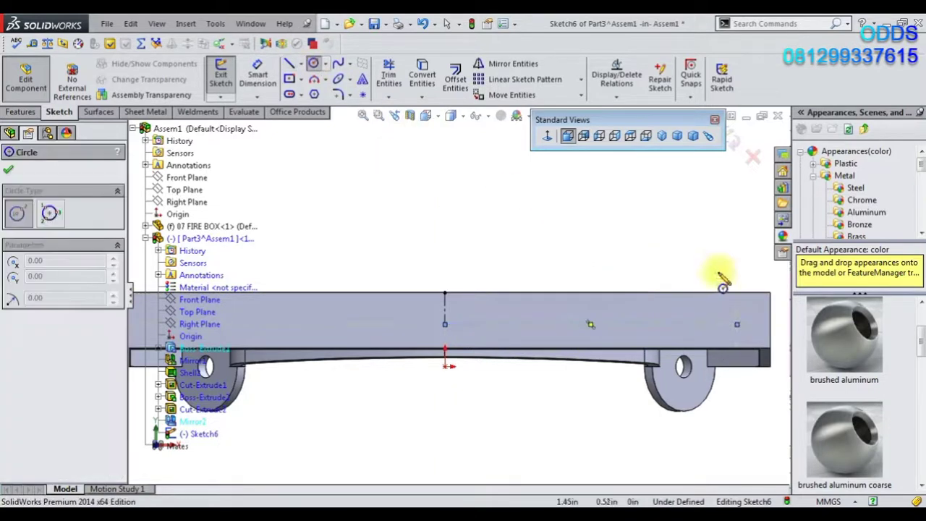
left_click(736, 323)
left_click(745, 344)
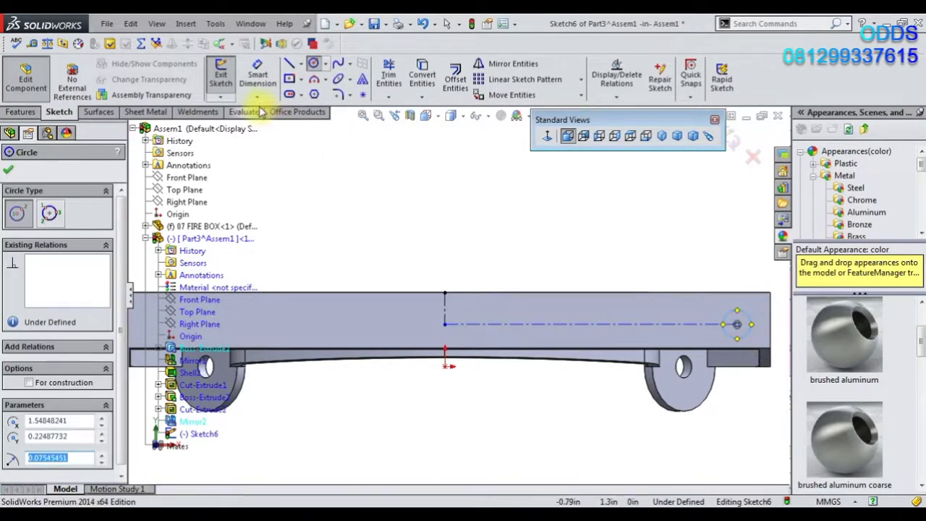
key("Escape")
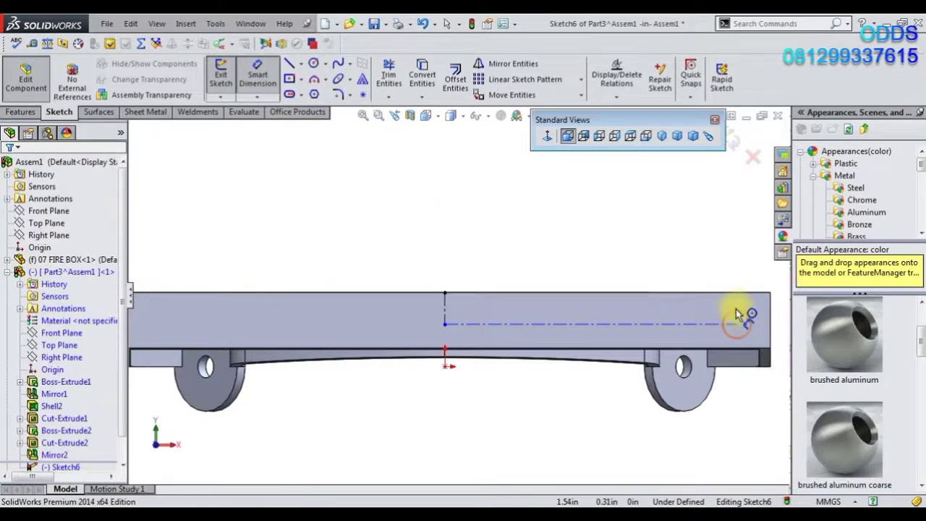
left_click(737, 315)
left_click(748, 268)
key("Return")
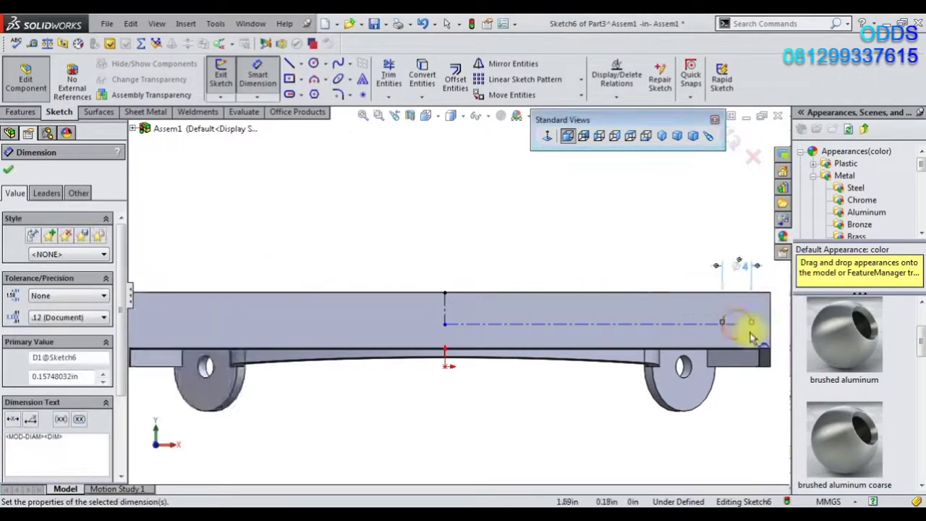
Step: Dimension the circle centre 4 from the bracket's right end edge
scroll(753, 339, "down", 3)
left_click(713, 280)
scroll(758, 335, "up", 2)
left_click(752, 331)
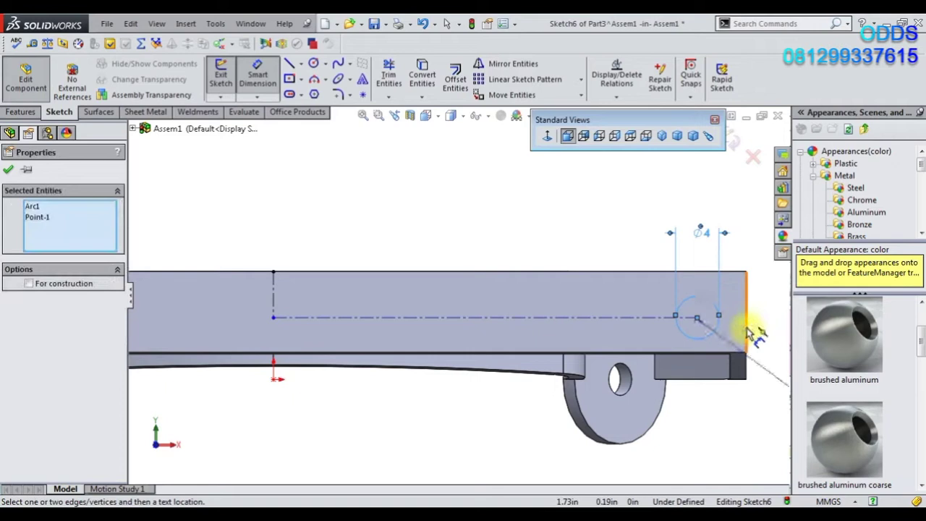
key("Escape")
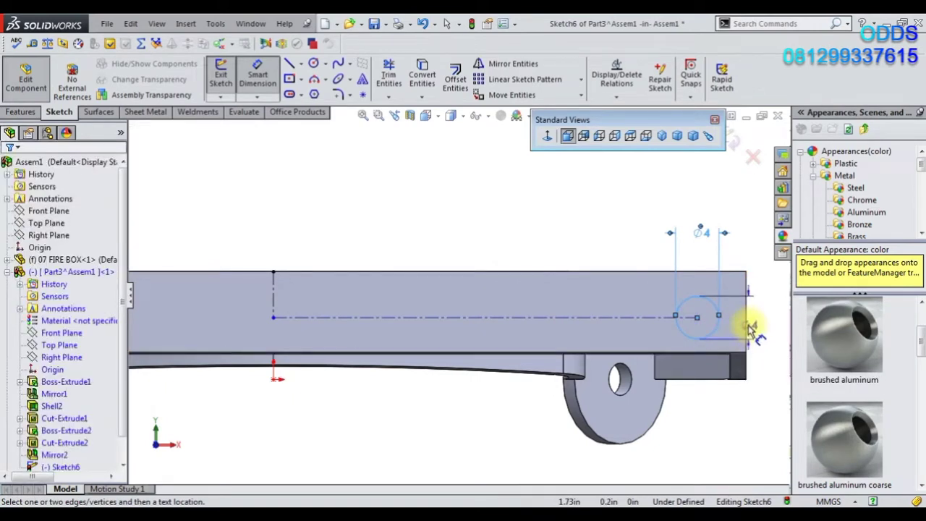
left_click(747, 317)
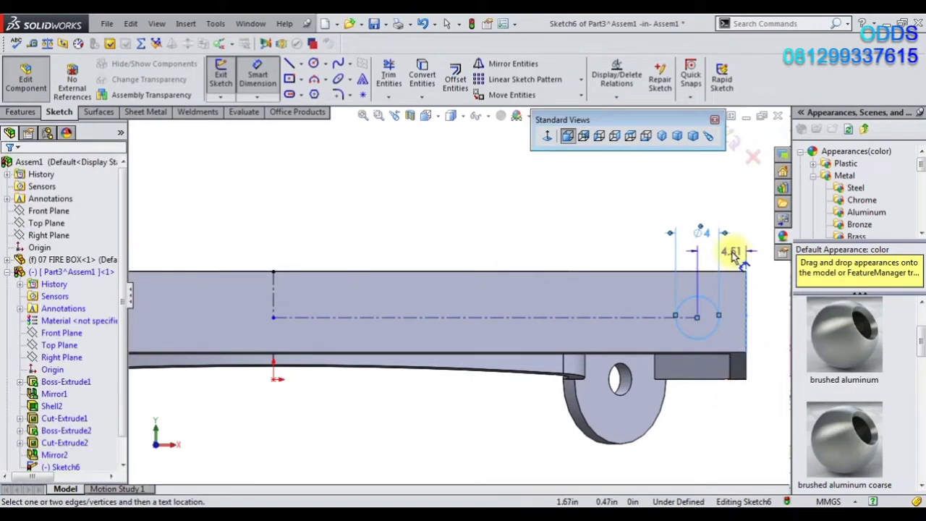
left_click(733, 253)
type("4")
key("Return")
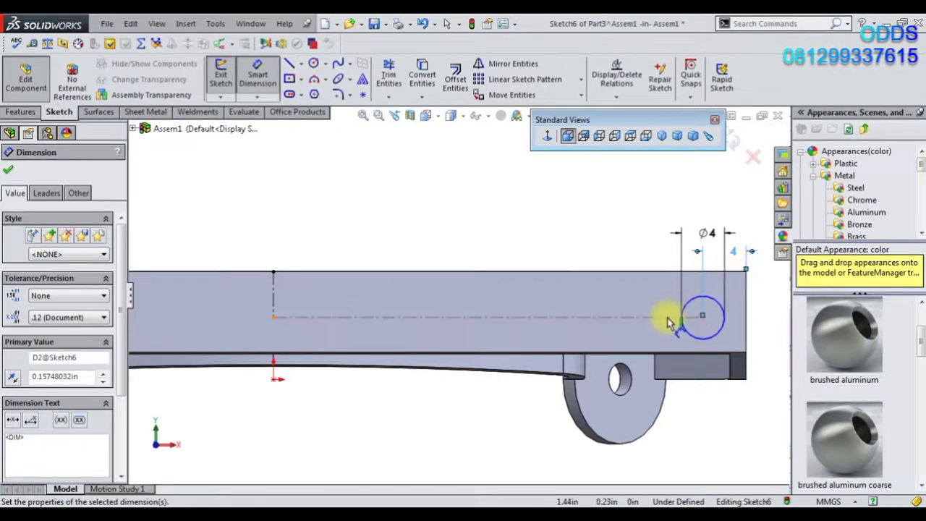
Step: Dimension the circle centre 4 from the bracket's top edge
left_click(662, 272)
left_click(702, 316)
left_click(710, 257)
type("4")
key("Return")
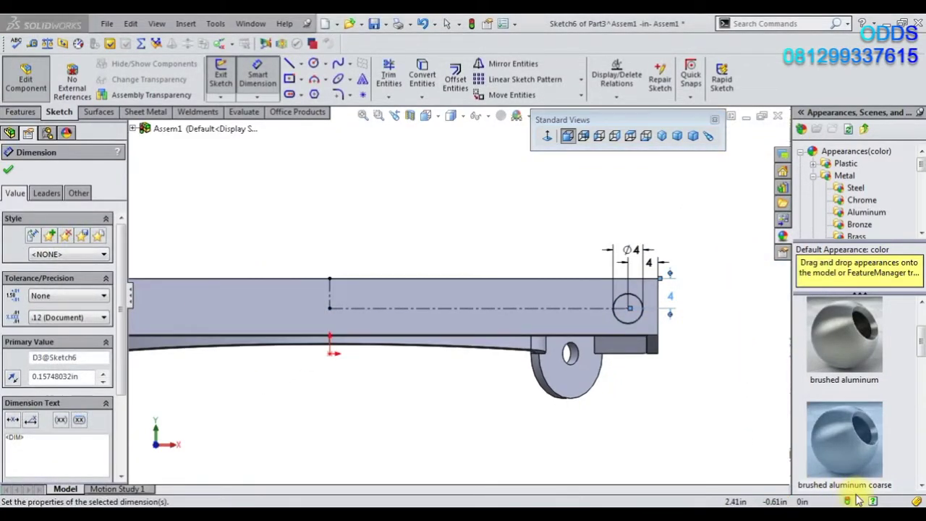
key("Escape")
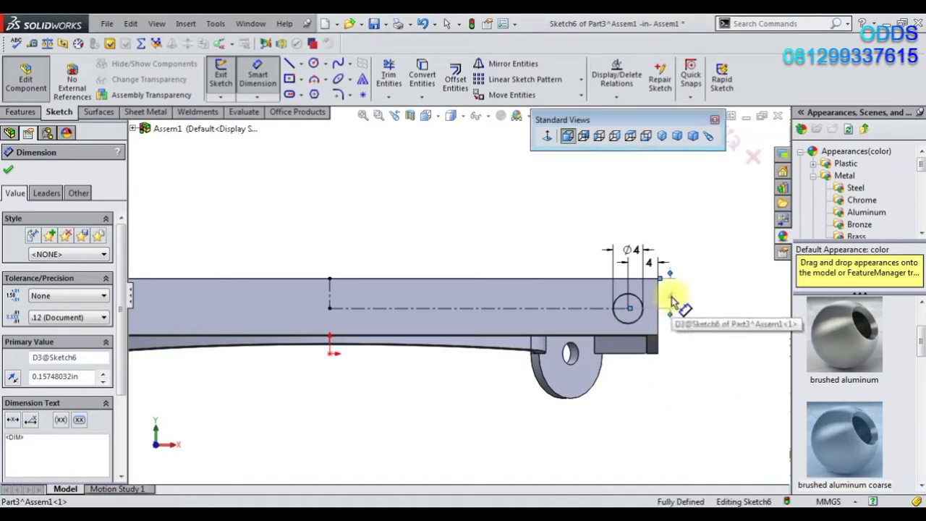
Step: Set the circle's distance from the bracket's lower edge to 4
left_click(639, 321)
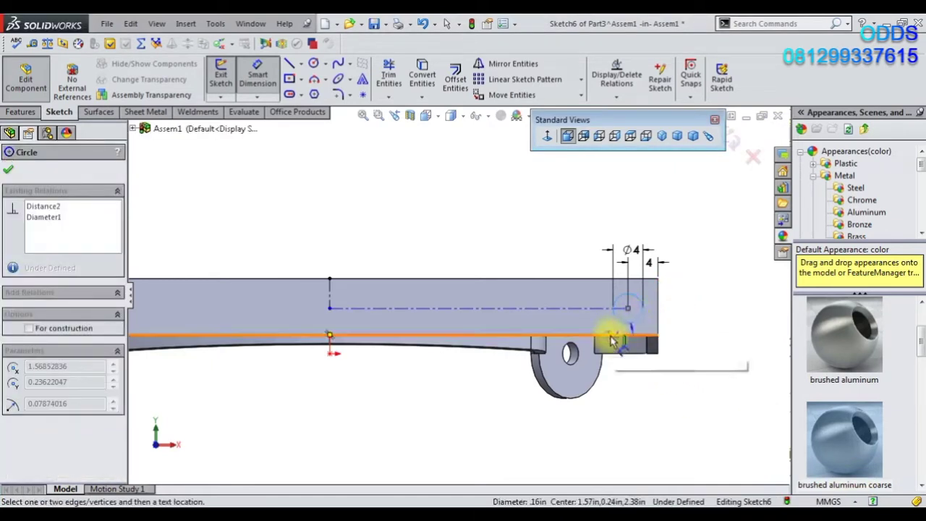
left_click(611, 340)
left_click(687, 269)
type("4")
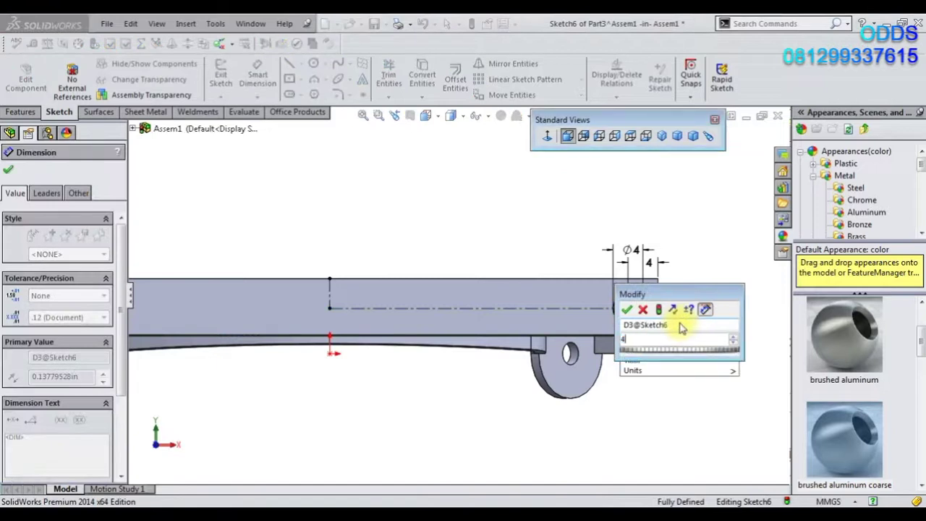
key("Return")
scroll(674, 269, "up", 3)
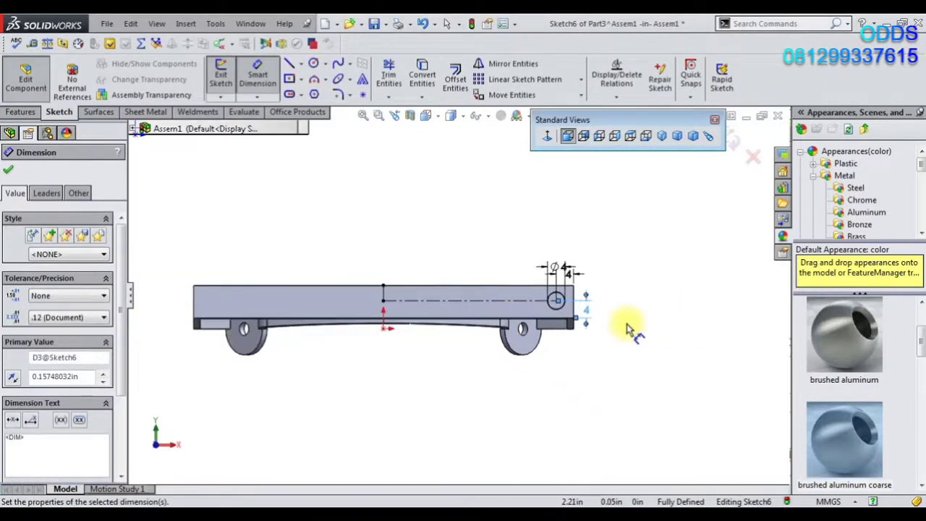
left_click(506, 64)
scroll(554, 269, "down", 3)
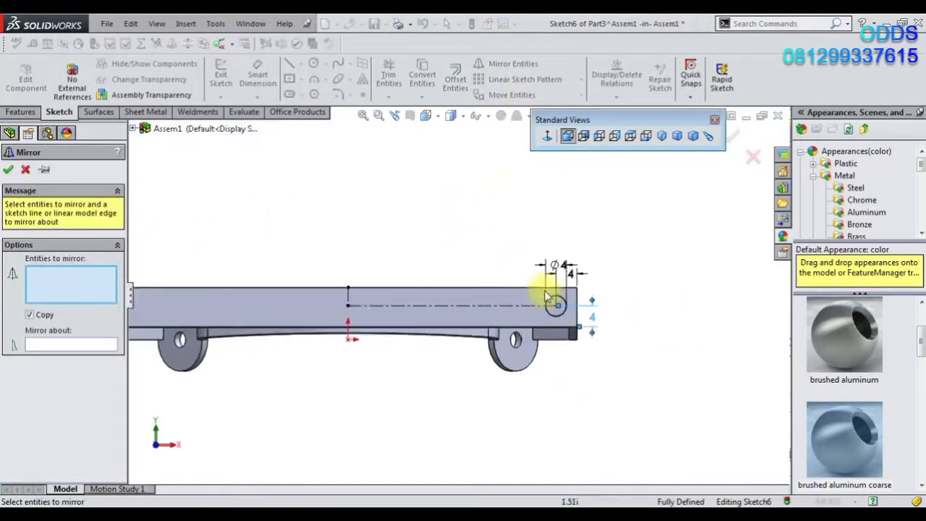
Step: Mirror the Ø4 circle about the sketch centerline to the bracket's other end
left_click(62, 344)
left_click(306, 308)
scroll(455, 293, "up", 2)
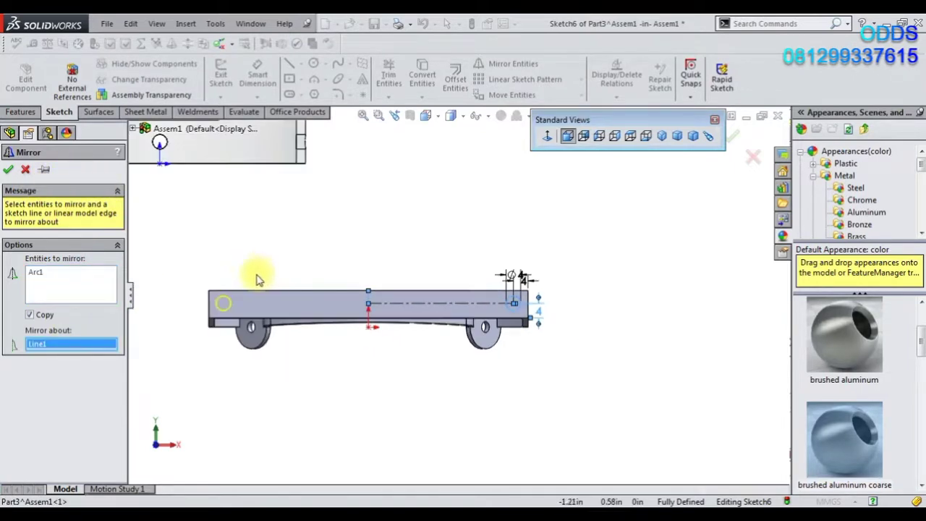
left_click(8, 170)
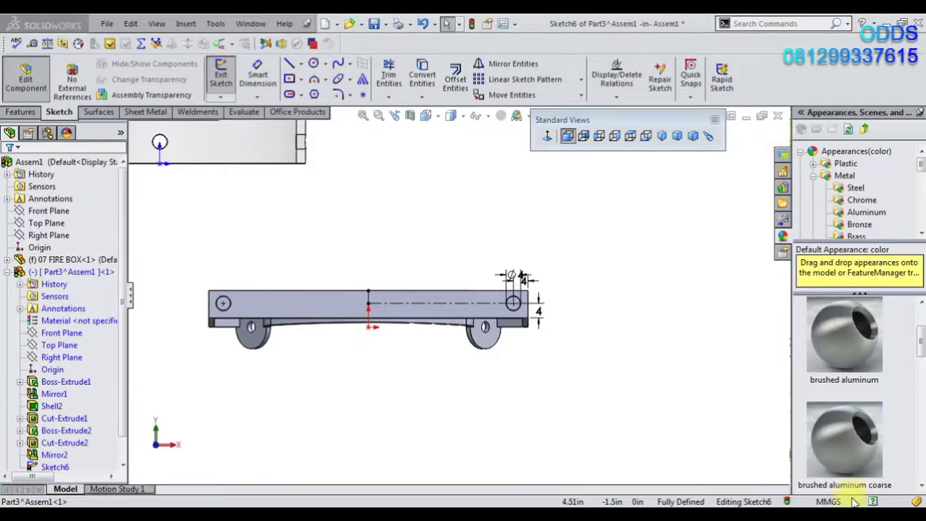
scroll(384, 188, "down", 1)
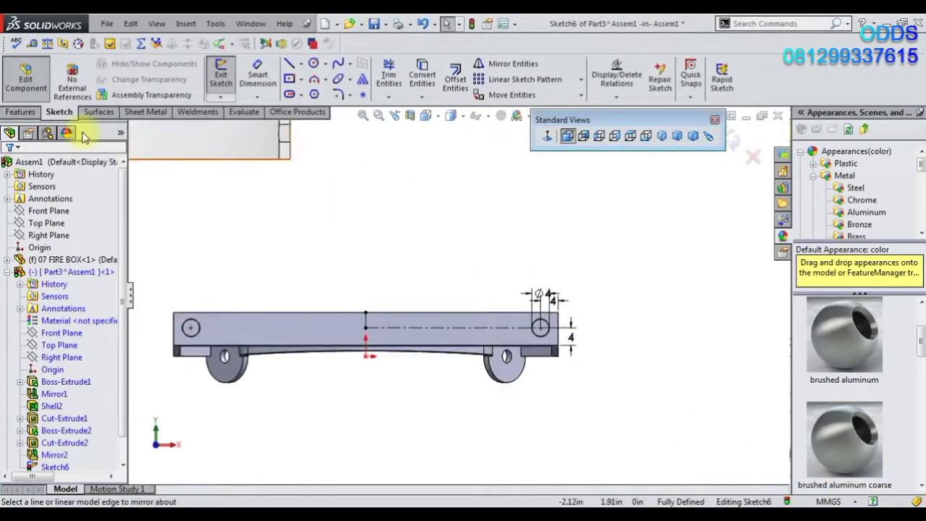
Step: Cut both circles 1.50mm into the bracket as a blind extruded cut, then exit the part edit
left_click(22, 112)
left_click(417, 86)
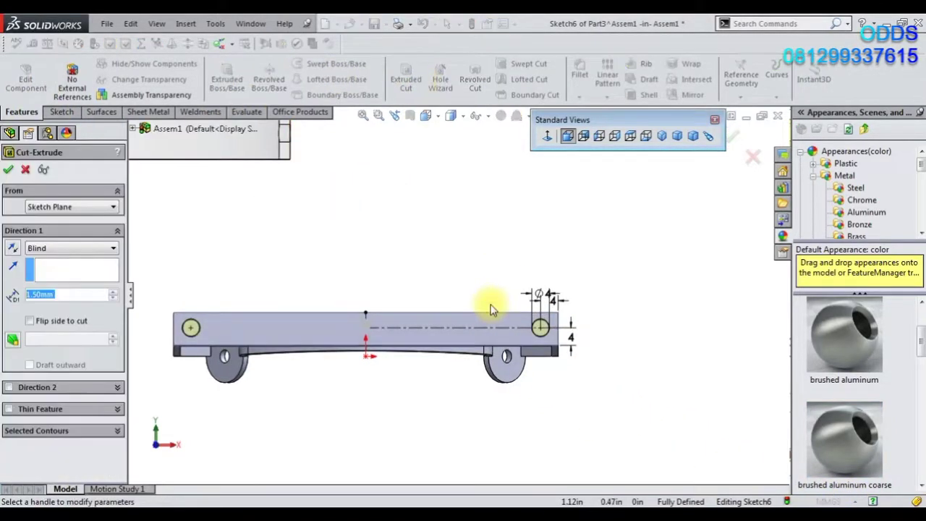
middle_click_drag(448, 309, 496, 263)
middle_click_drag(480, 353, 181, 261)
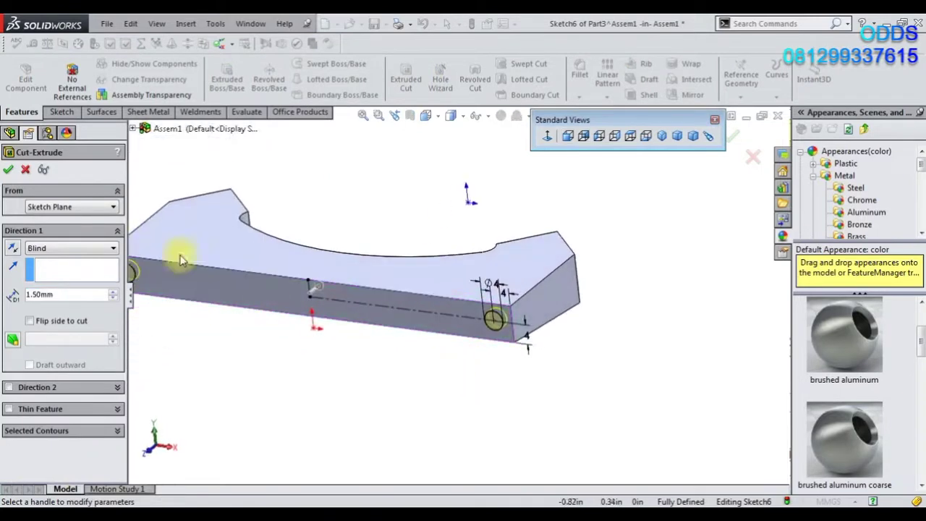
left_click(11, 171)
mouse_move(527, 387)
middle_mouse_down()
mouse_move(438, 248)
mouse_move(507, 325)
mouse_move(516, 355)
middle_mouse_up()
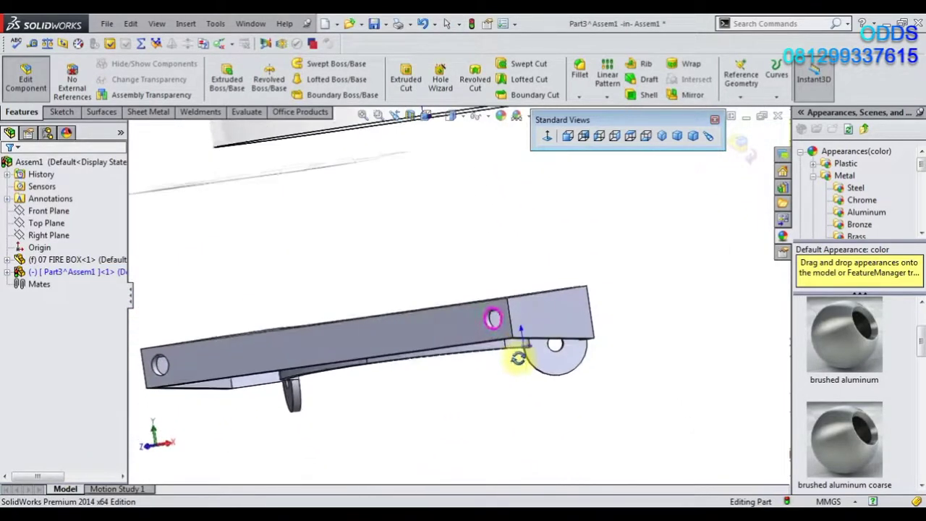
left_click(746, 155)
Step: Drag Polished Brass from Metal > Brass onto the assembly and view it isometrically
left_click(856, 236)
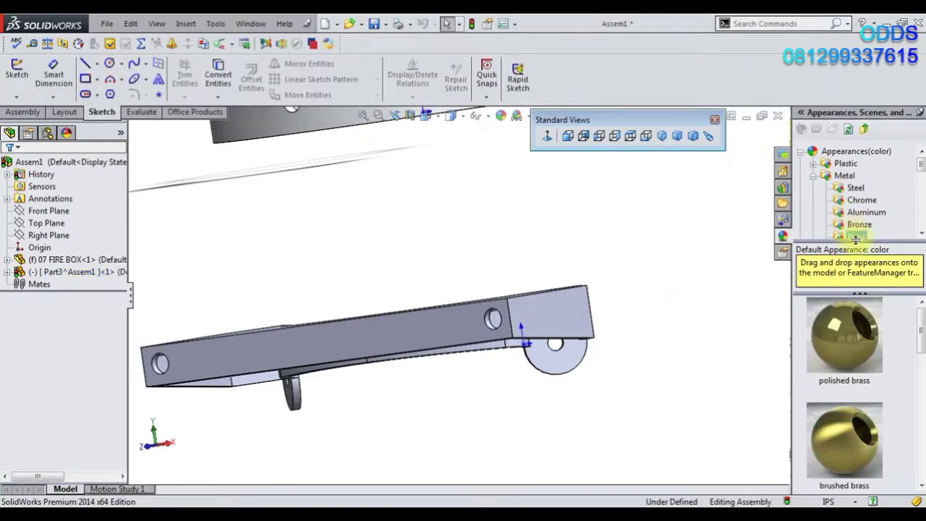
left_click_drag(844, 337, 587, 330)
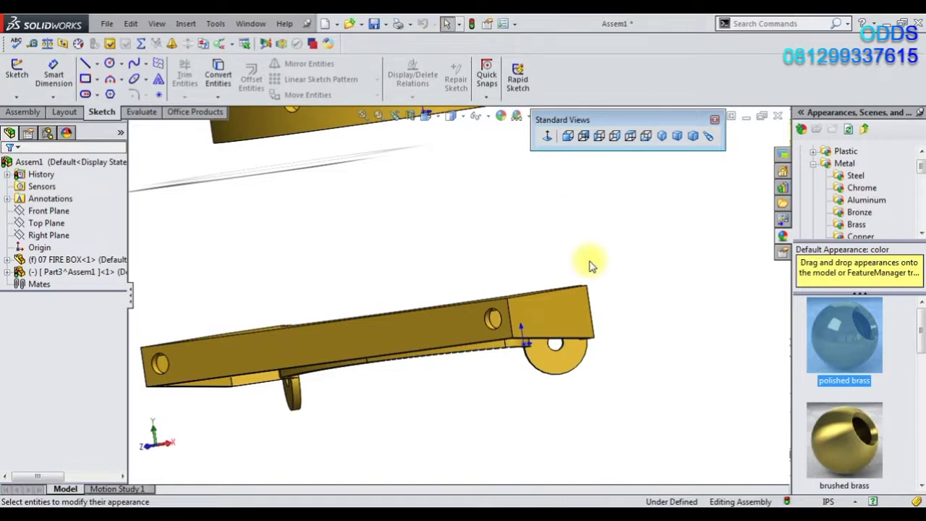
scroll(590, 266, "up", 3)
scroll(572, 311, "up", 2)
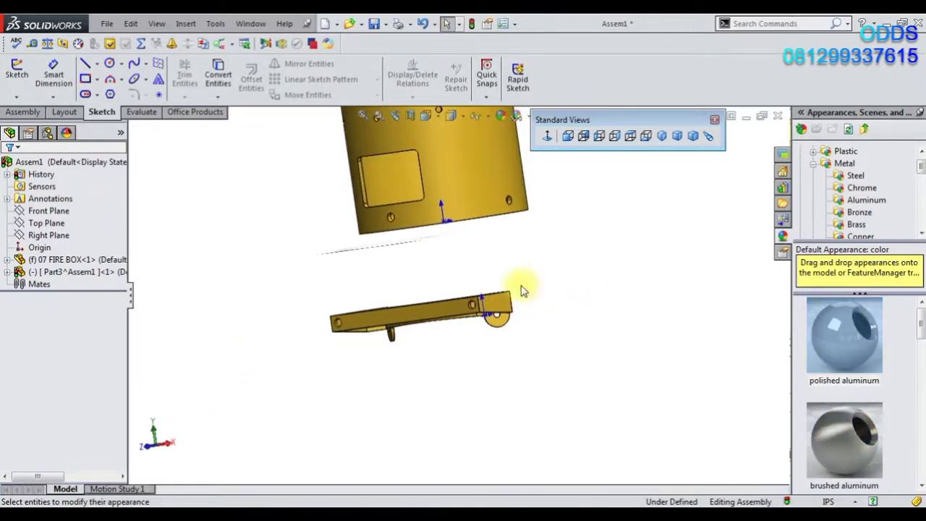
middle_click_drag(524, 291, 482, 362)
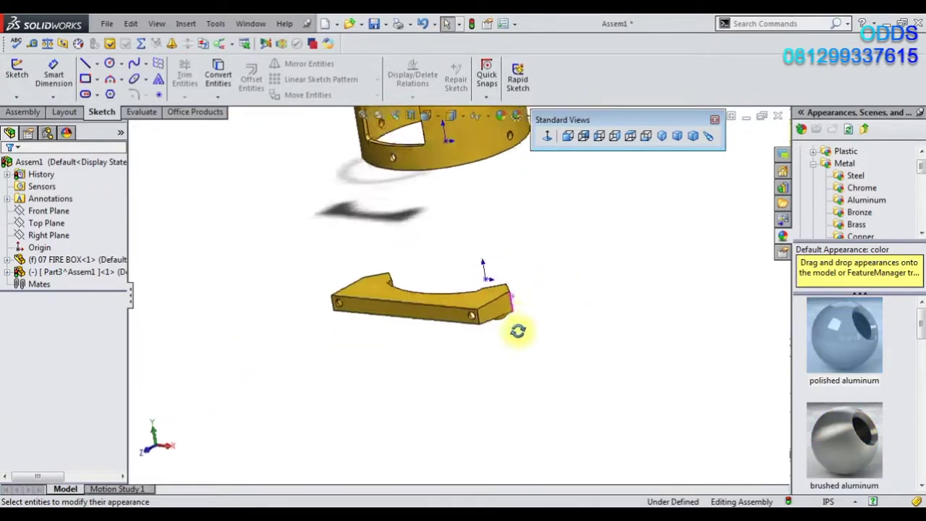
left_click(673, 137)
scroll(506, 387, "down", 5)
mouse_move(538, 335)
middle_mouse_down()
mouse_move(514, 371)
mouse_move(492, 347)
middle_mouse_up()
scroll(582, 338, "down", 3)
scroll(572, 319, "down", 3)
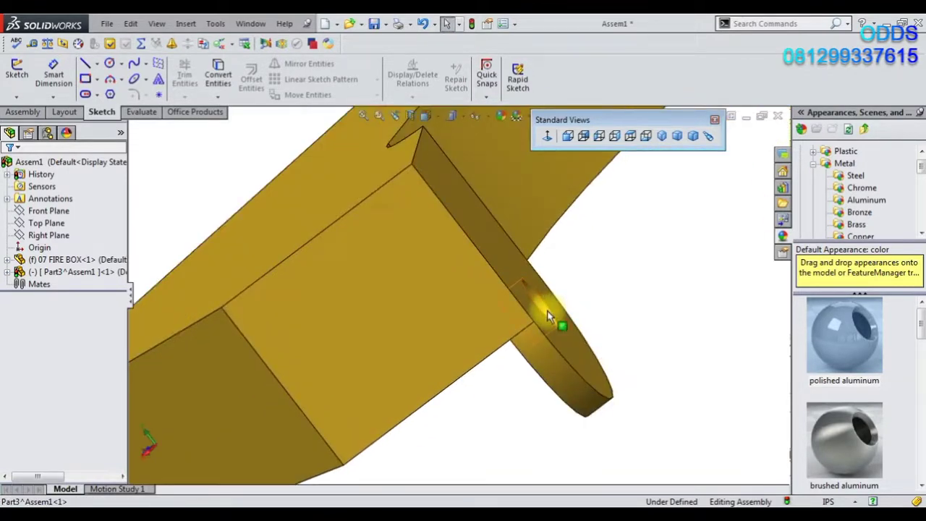
left_click(548, 316)
Step: Mate the bracket tab's hole face concentric with the fire box pin
left_click(631, 265)
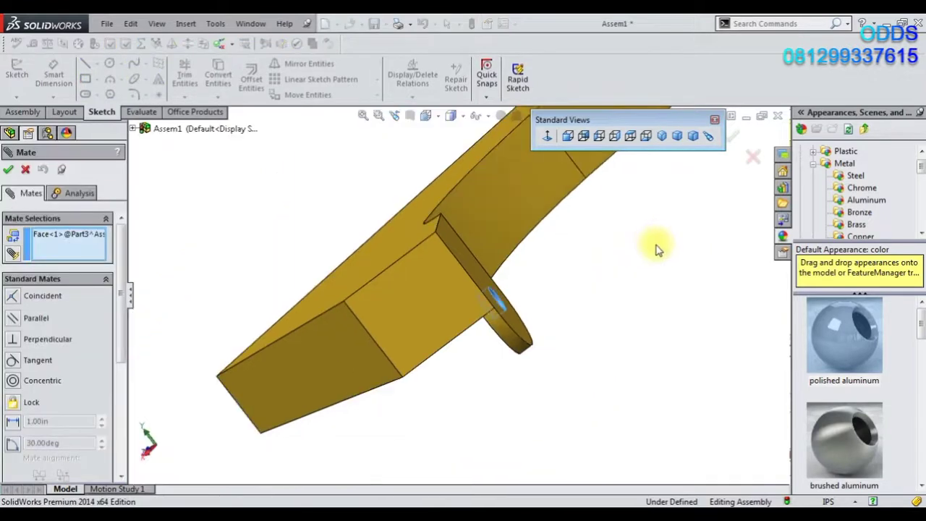
scroll(655, 248, "up", 5)
middle_click_drag(651, 239, 630, 179)
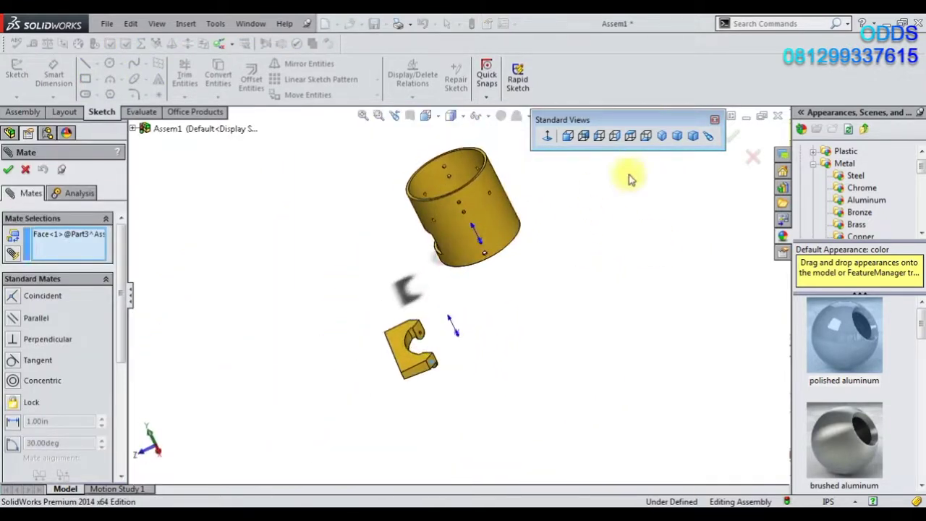
left_click(664, 140)
scroll(490, 244, "down", 5)
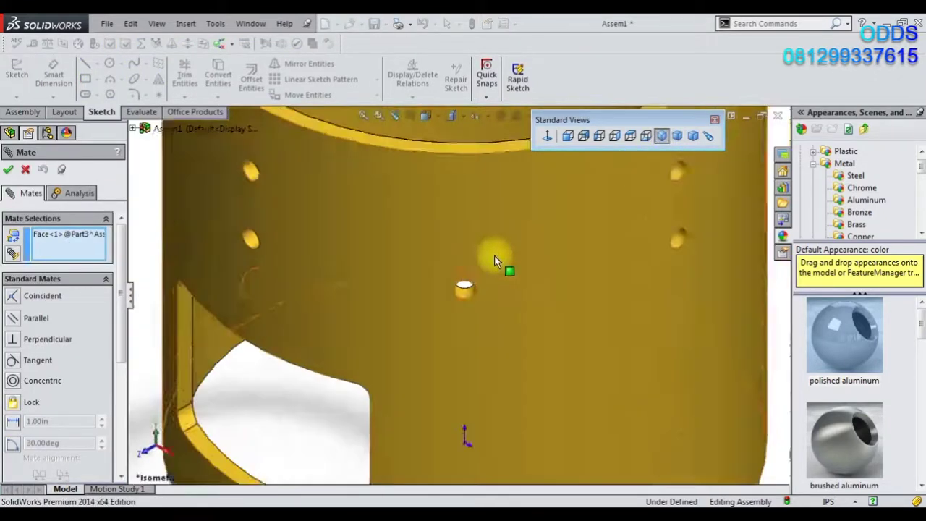
scroll(472, 304, "down", 2)
left_click(446, 275)
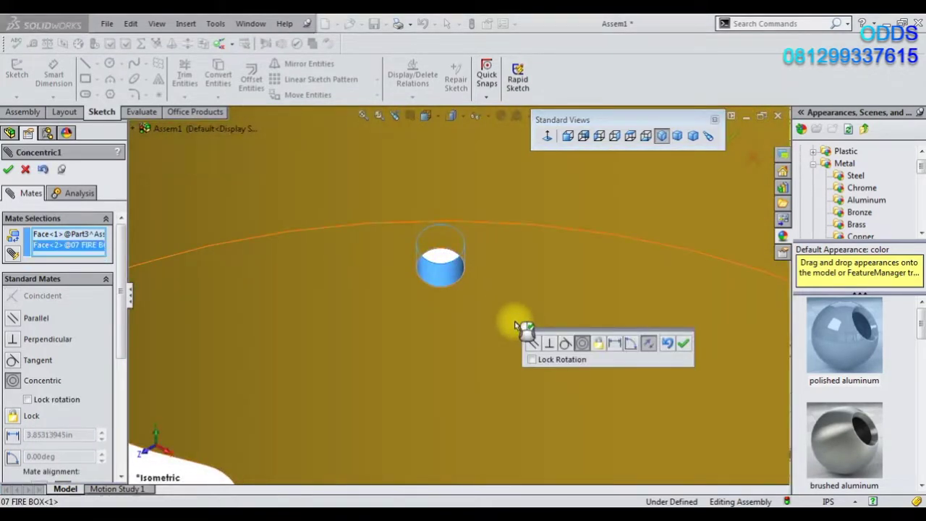
left_click(684, 344)
scroll(476, 365, "up", 3)
scroll(442, 388, "up", 3)
Step: Add a concentric mate between the bracket and a fire box hole and finish mating
mouse_move(444, 371)
left_mouse_down()
mouse_move(443, 286)
mouse_move(439, 300)
left_mouse_up()
scroll(361, 243, "down", 3)
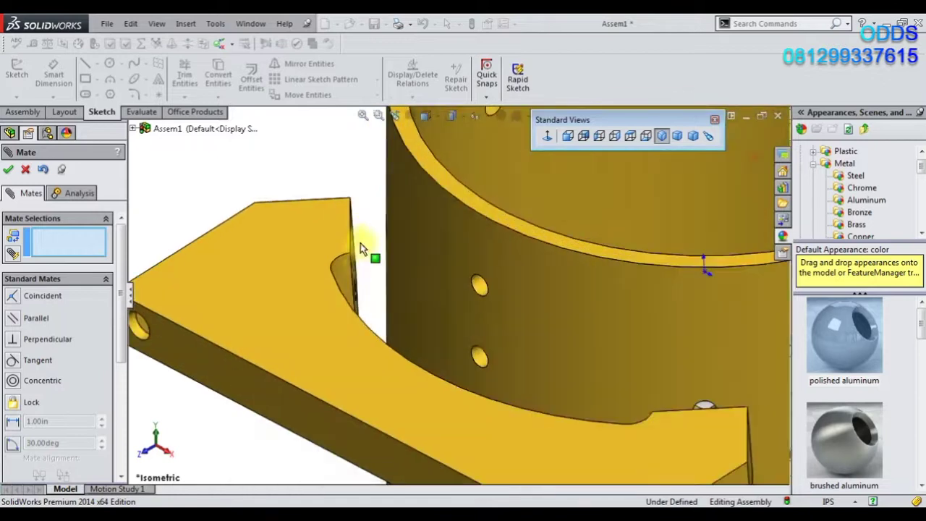
scroll(384, 311, "down", 3)
middle_click_drag(383, 312, 358, 344)
left_click(360, 342)
mouse_move(416, 341)
middle_mouse_down()
mouse_move(463, 310)
mouse_move(468, 348)
middle_mouse_up()
scroll(463, 339, "up", 5)
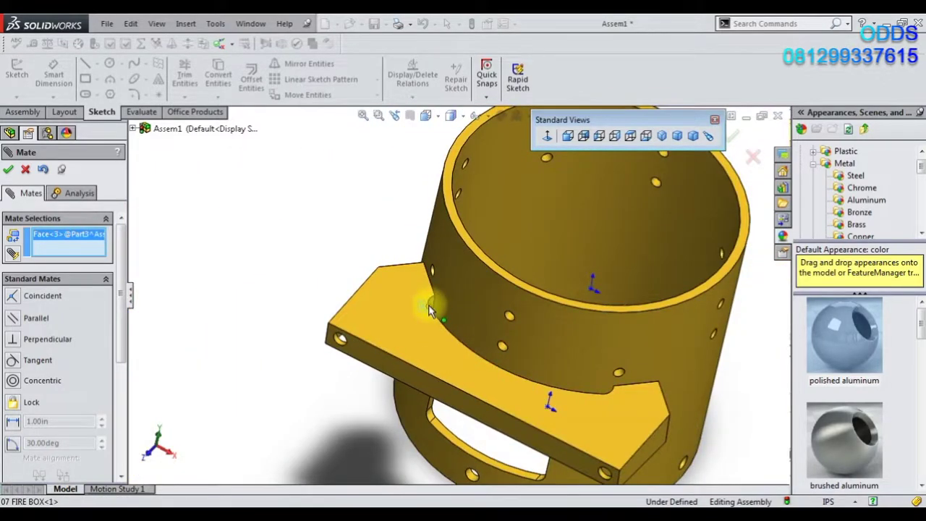
scroll(429, 310, "down", 3)
scroll(420, 304, "down", 3)
left_click(415, 333)
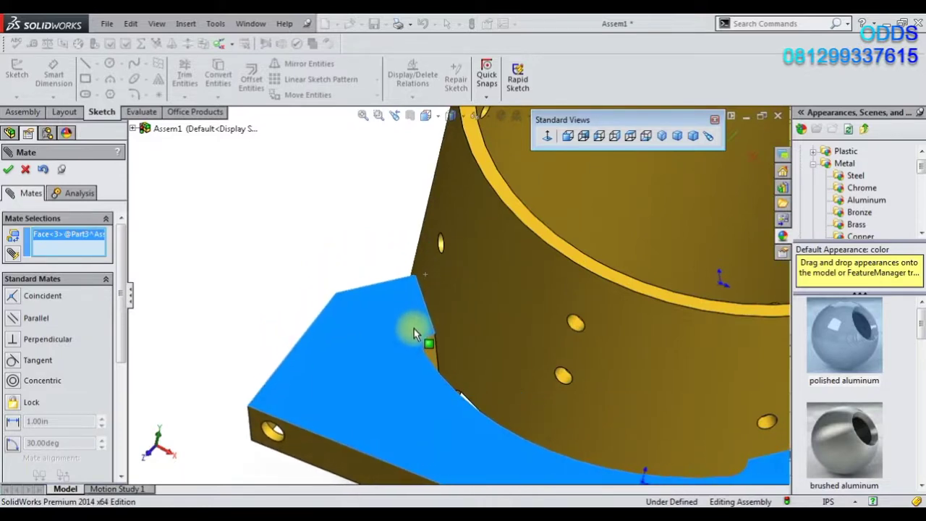
scroll(454, 245, "down", 3)
left_click(460, 242)
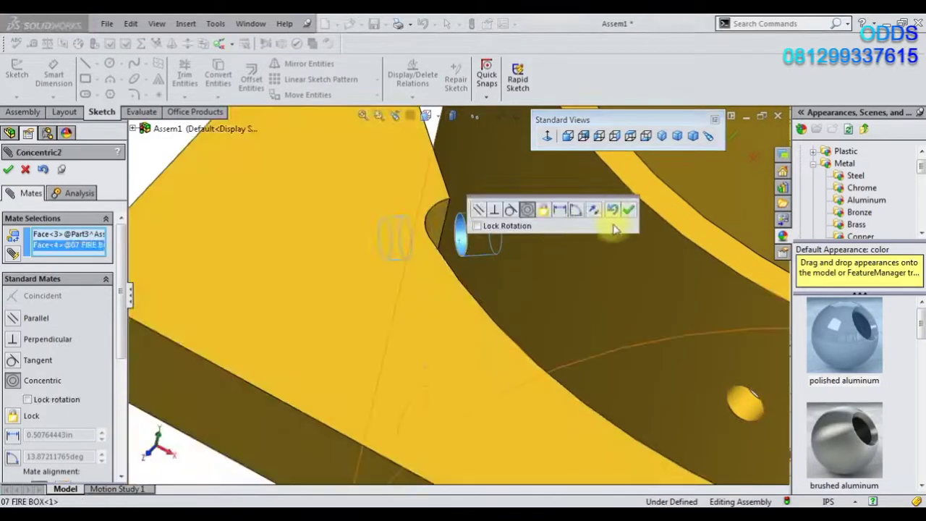
left_click(630, 210)
key("Return")
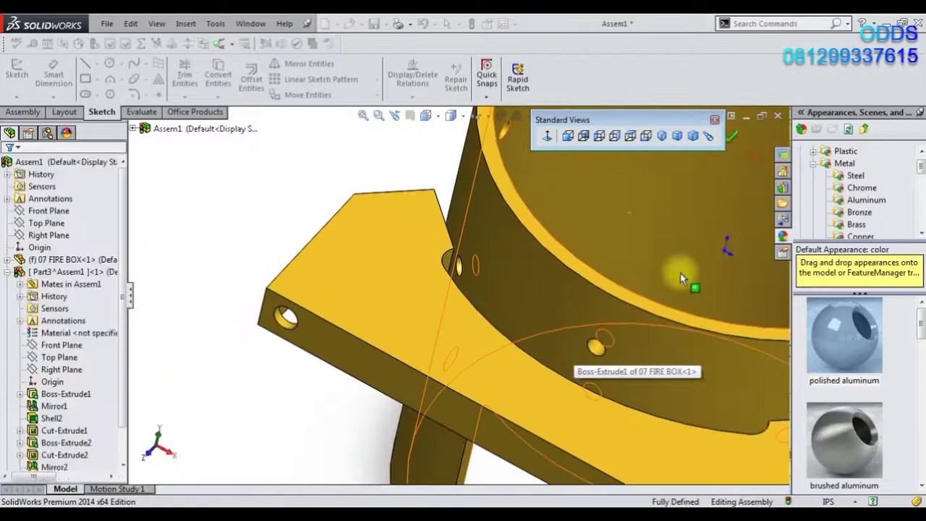
Step: Drag the bracket and rotate the view to confirm it is fully fixed
scroll(635, 346, "down", 3)
scroll(635, 346, "up", 3)
left_click_drag(573, 417, 509, 427)
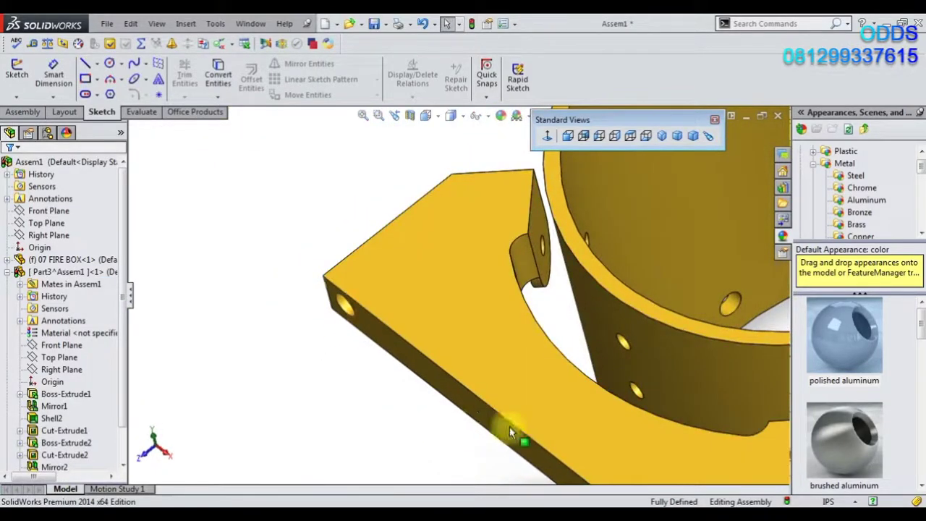
scroll(596, 421, "up", 3)
left_click(597, 422)
mouse_move(594, 415)
middle_mouse_down()
mouse_move(567, 279)
mouse_move(534, 449)
mouse_move(497, 471)
middle_mouse_up()
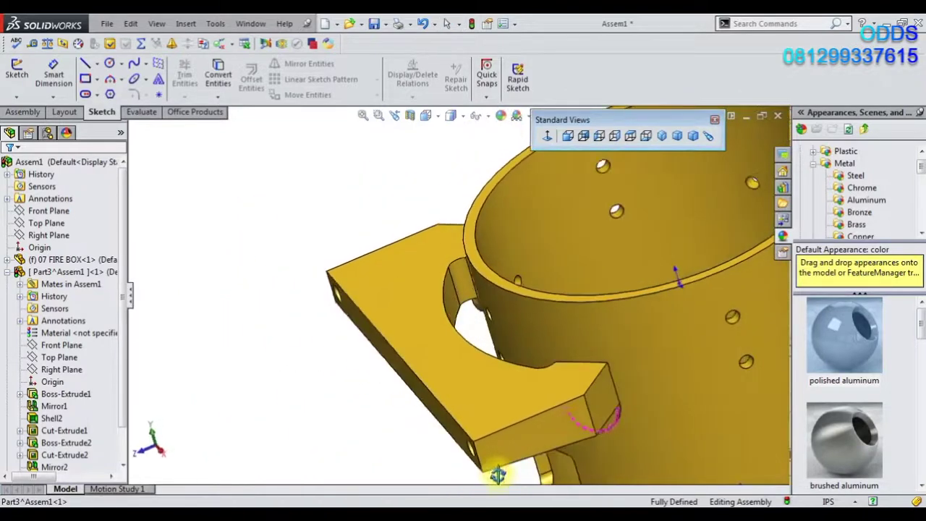
scroll(450, 391, "up", 3)
Step: Open 07 FIRE BOX as its own part, saving the assembly first
left_click(75, 272)
left_click(104, 252)
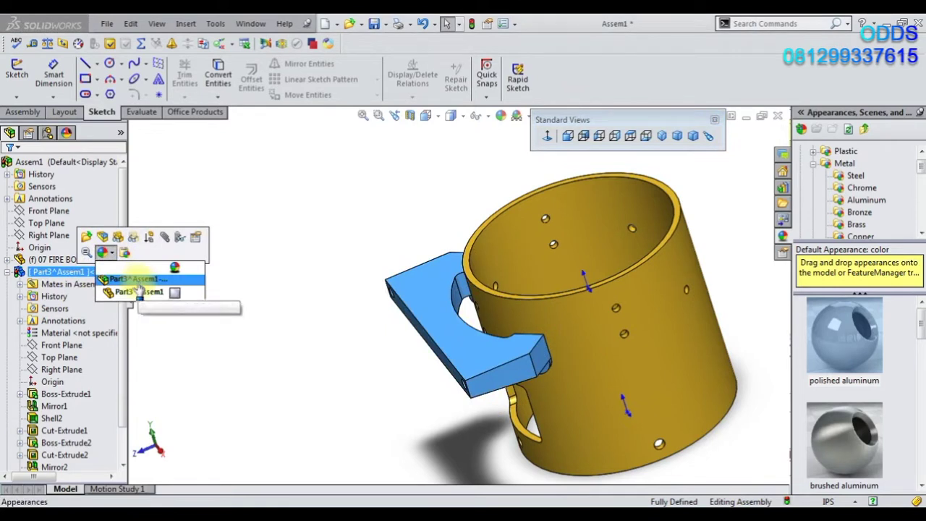
right_click(53, 262)
left_click(77, 209)
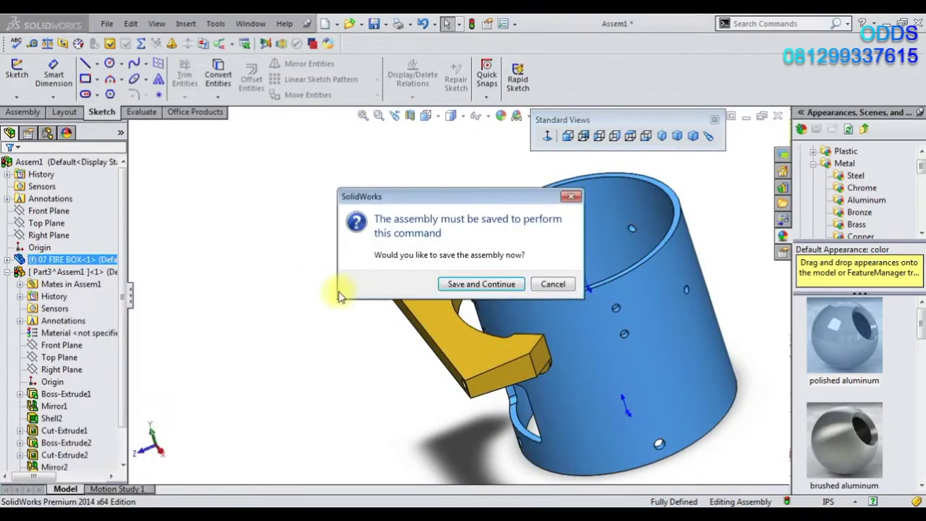
left_click(552, 284)
left_click(548, 265)
Step: Apply polished aluminum to 07 FIRE BOX, then close it and save changes
left_click(585, 243)
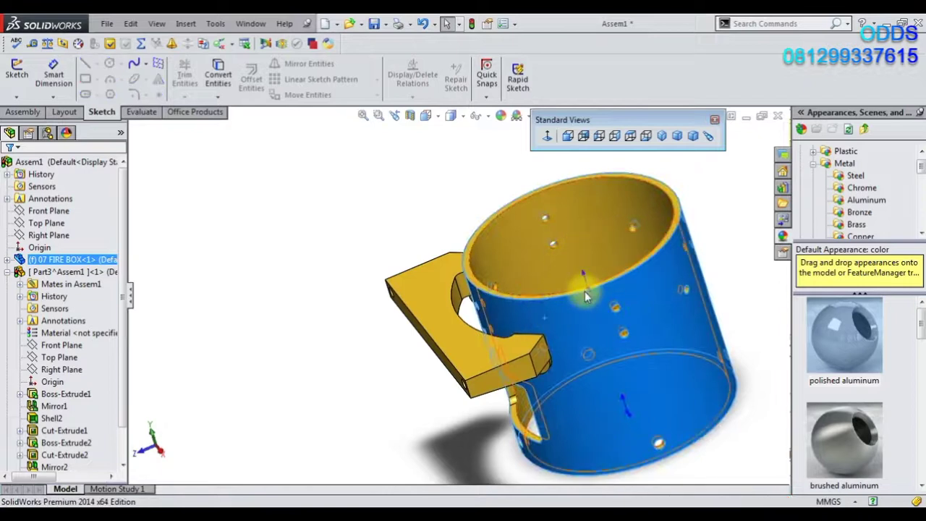
left_click(849, 334)
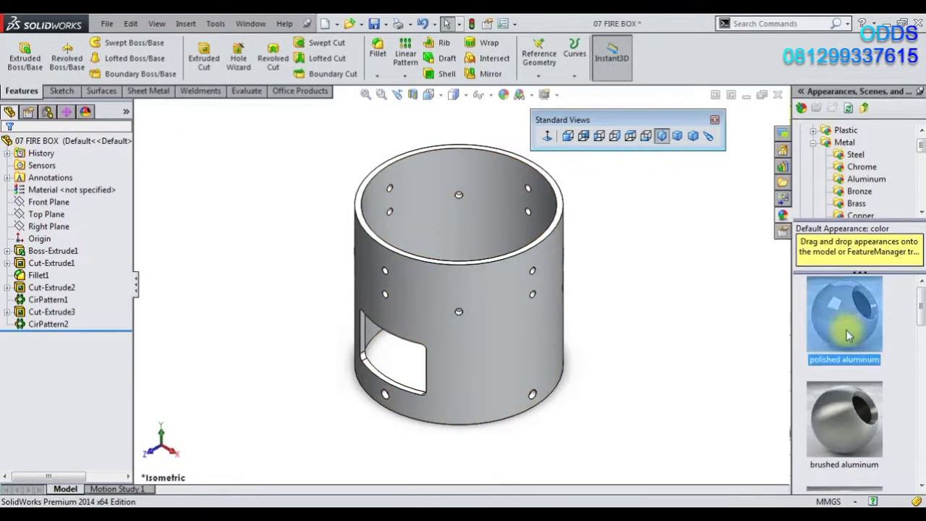
left_click(778, 94)
left_click(422, 210)
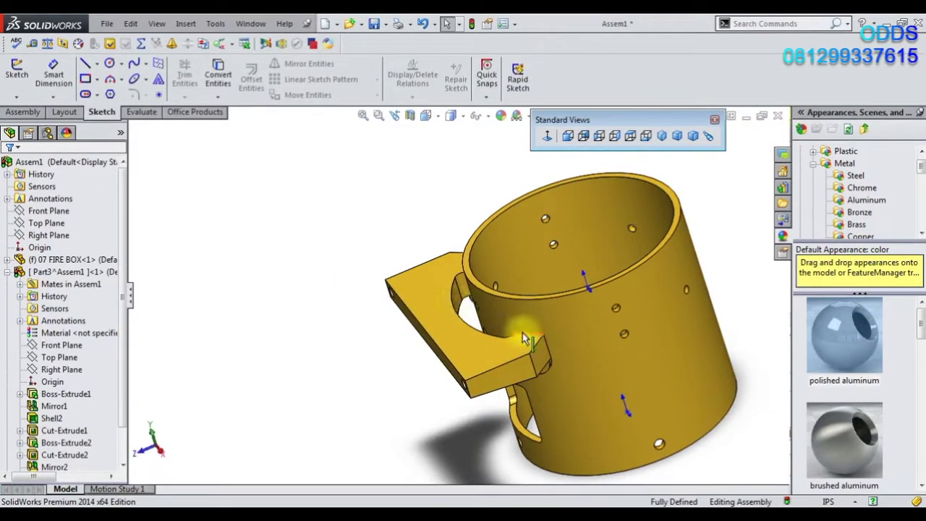
Step: Remove the polished aluminum appearance from the 07 FIRE BOX component
left_click(58, 259)
left_click(98, 235)
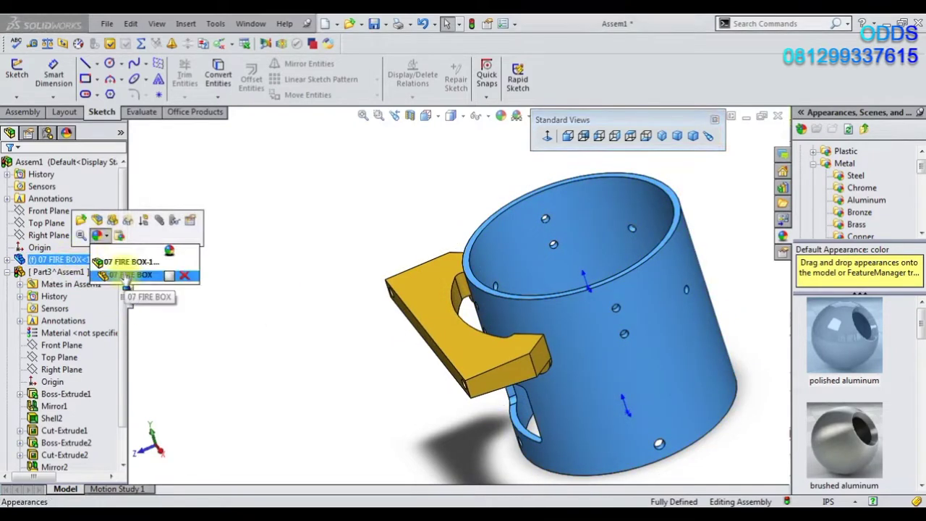
left_click(186, 278)
scroll(351, 275, "up", 1)
scroll(362, 276, "up", 2)
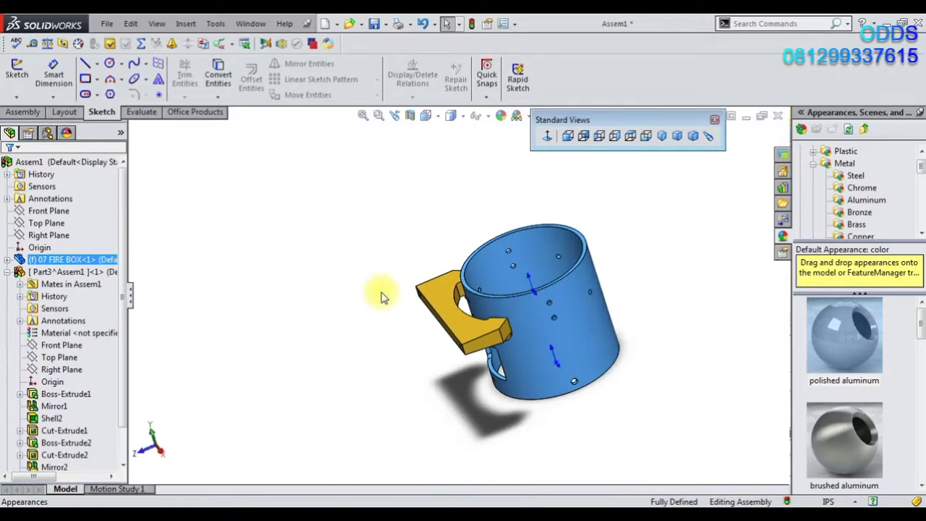
Step: Open the bracket part Part3^Assem1 in its own window
left_click(11, 272)
right_click(87, 282)
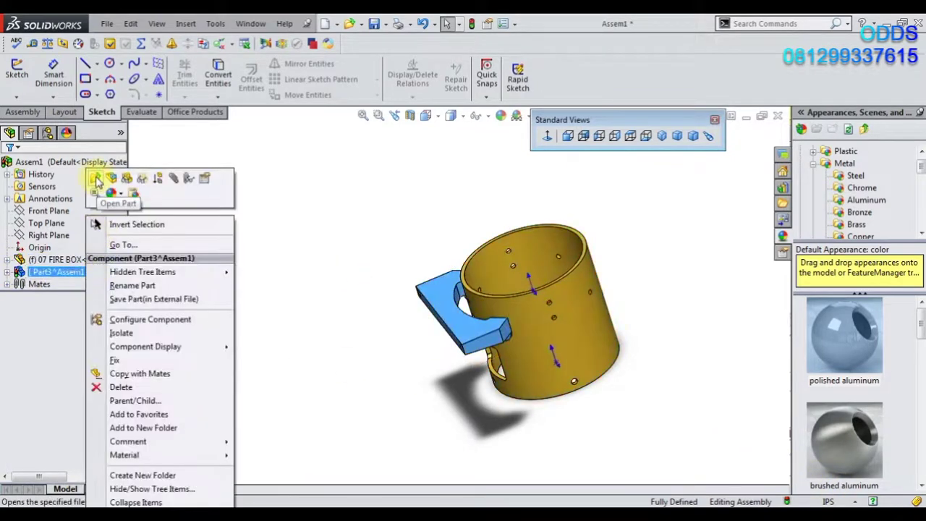
left_click(92, 131)
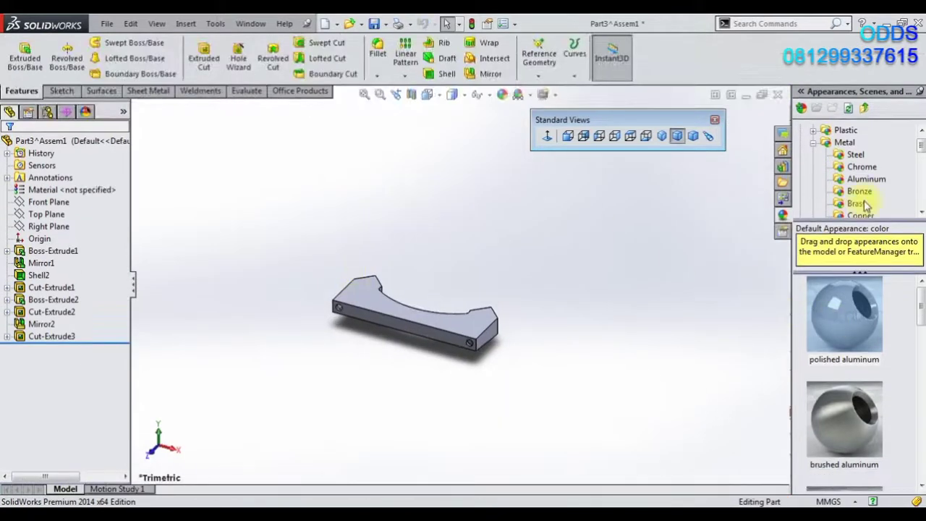
Step: Apply polished brass to the bracket and save it as 08 ENGINE PLATFORM
left_click(866, 205)
double_click(845, 319)
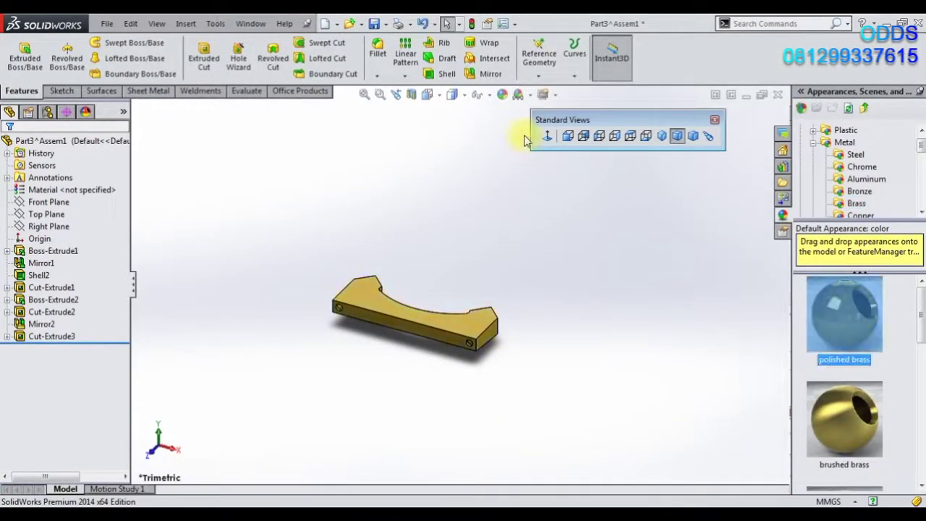
left_click(376, 25)
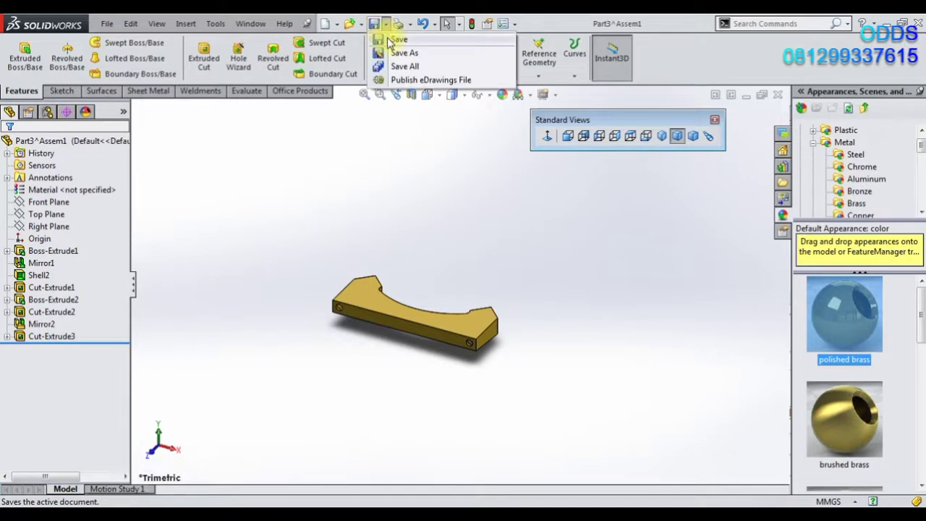
left_click(402, 52)
left_click(505, 293)
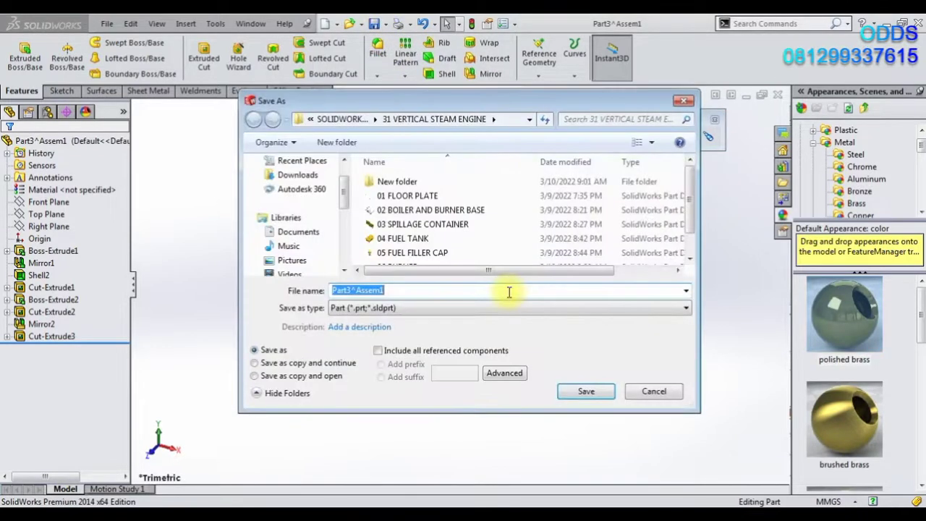
left_click_drag(691, 221, 693, 254)
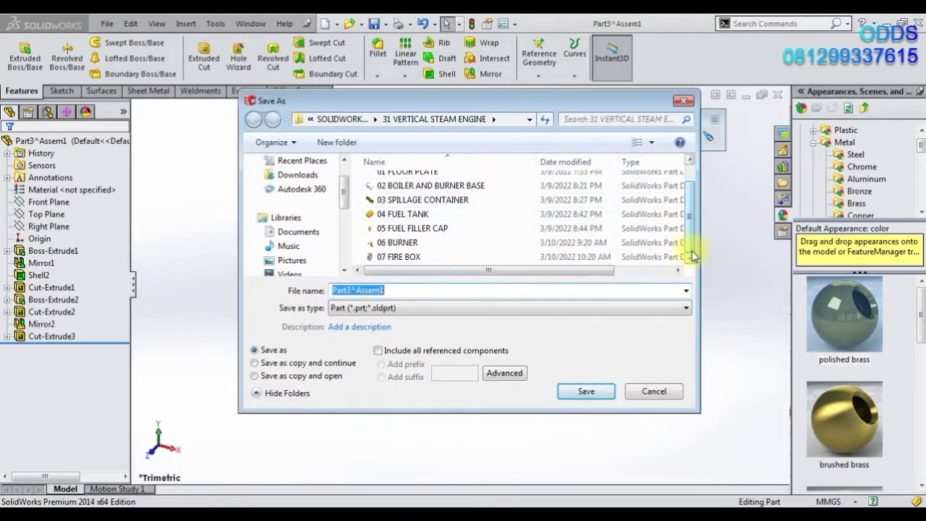
type("08 ENGINE PLATFORM")
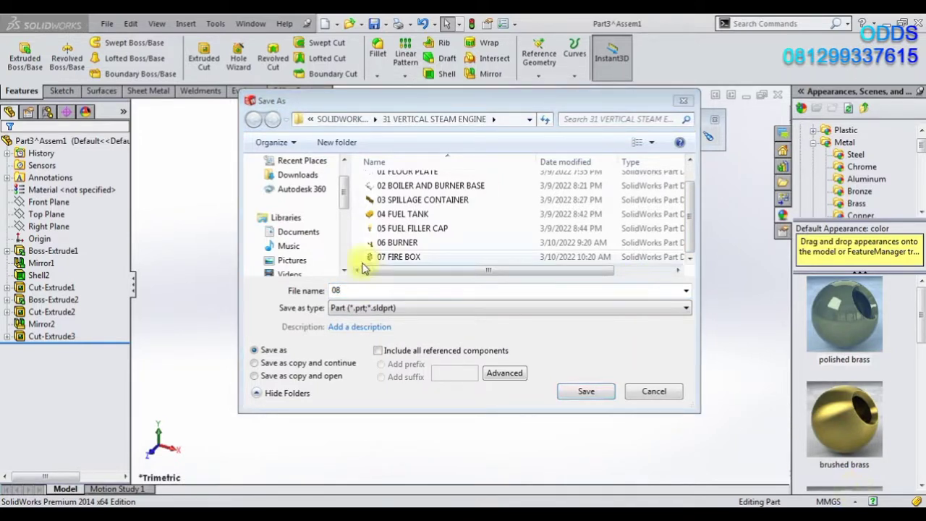
left_click(372, 289)
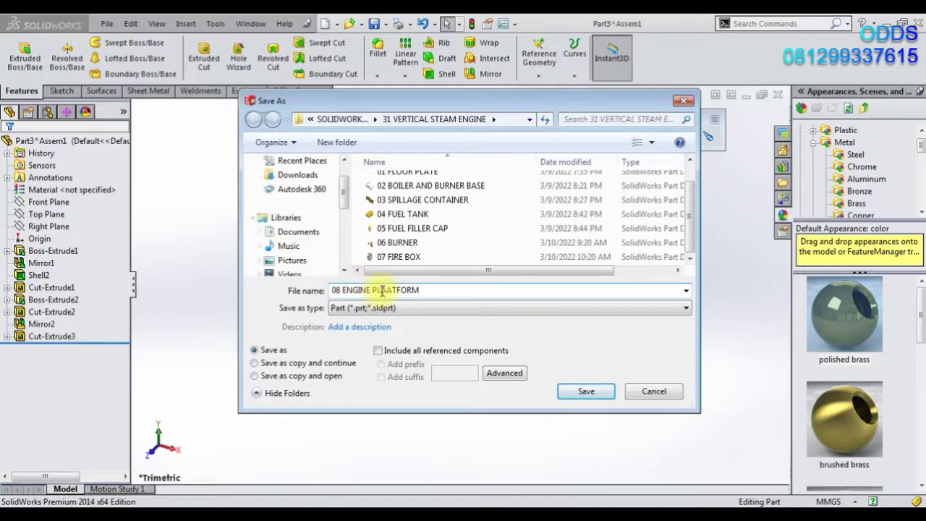
left_click(584, 392)
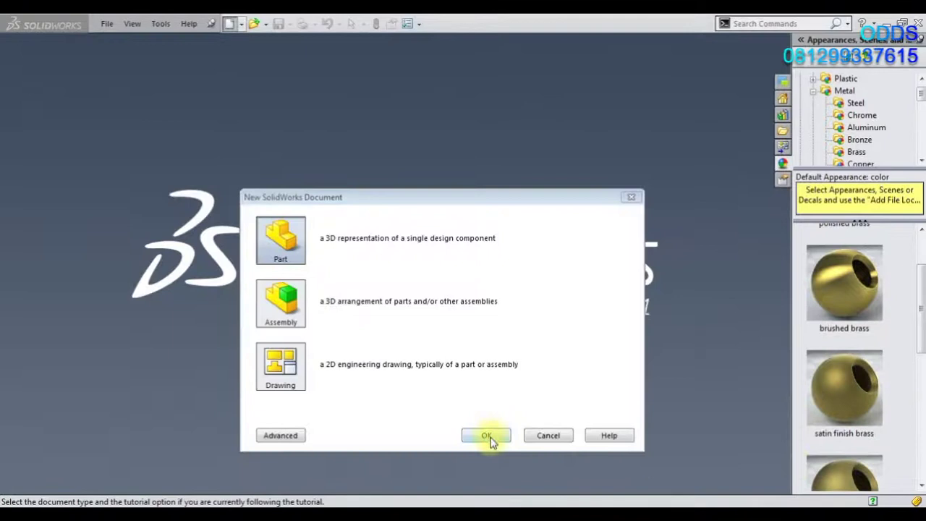
Step: Create a new blank part with a Plain White background scene
left_click(490, 437)
left_click(519, 98)
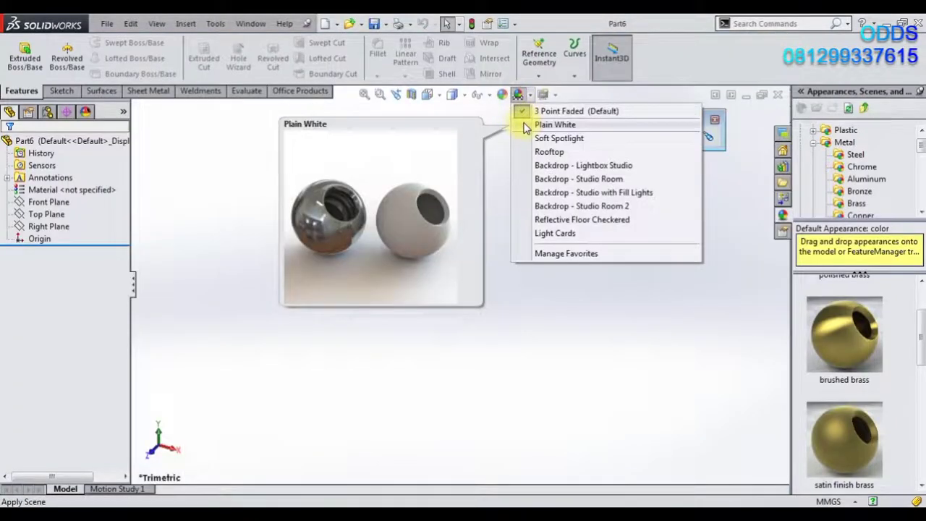
left_click(524, 120)
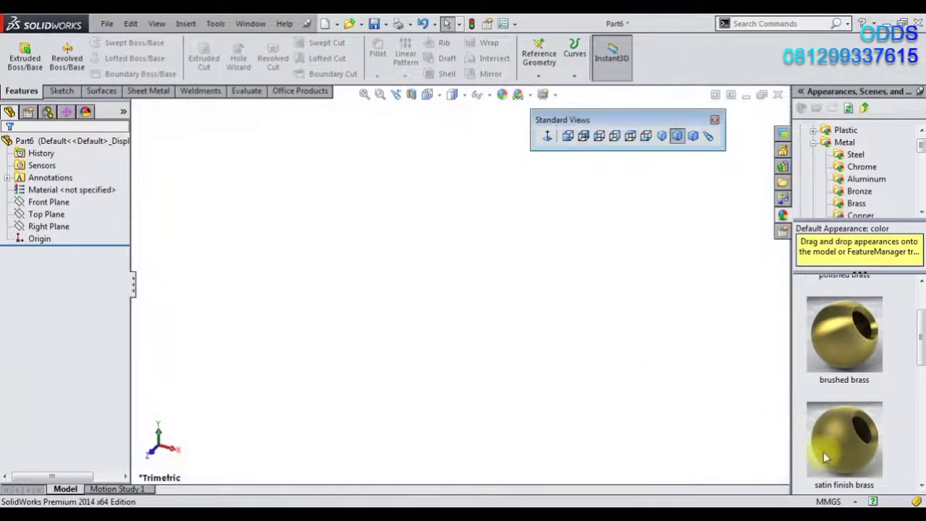
Step: Start a Front Plane sketch with a vertical centerline running down from the origin
right_click(64, 202)
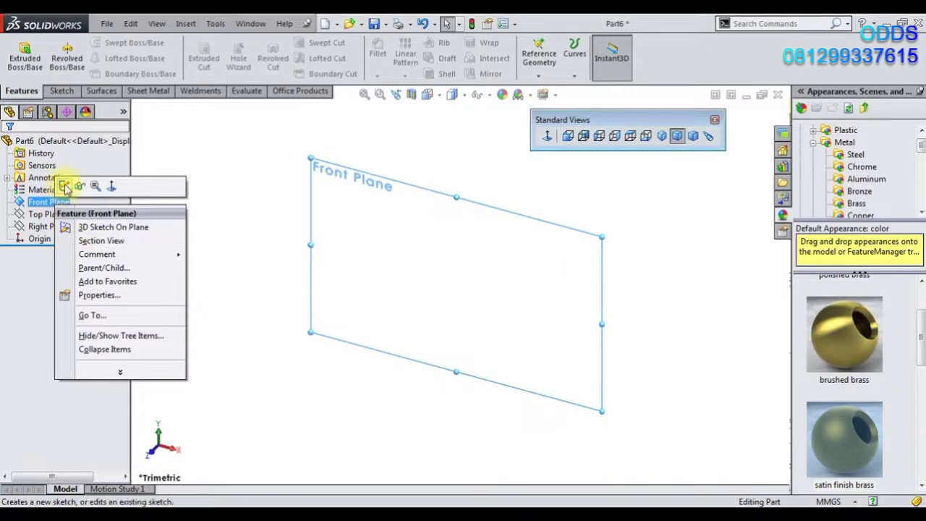
left_click(64, 187)
left_click(99, 42)
left_click(130, 72)
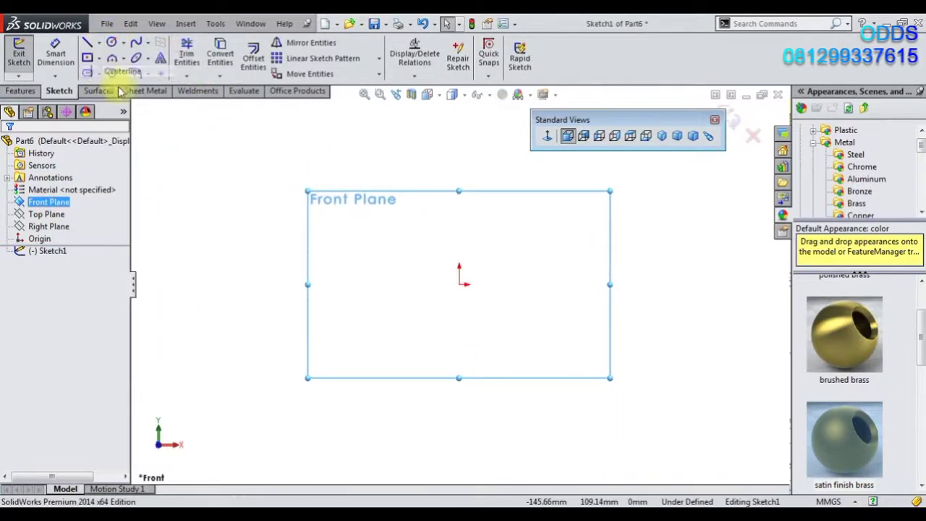
left_click(459, 283)
left_click(459, 406)
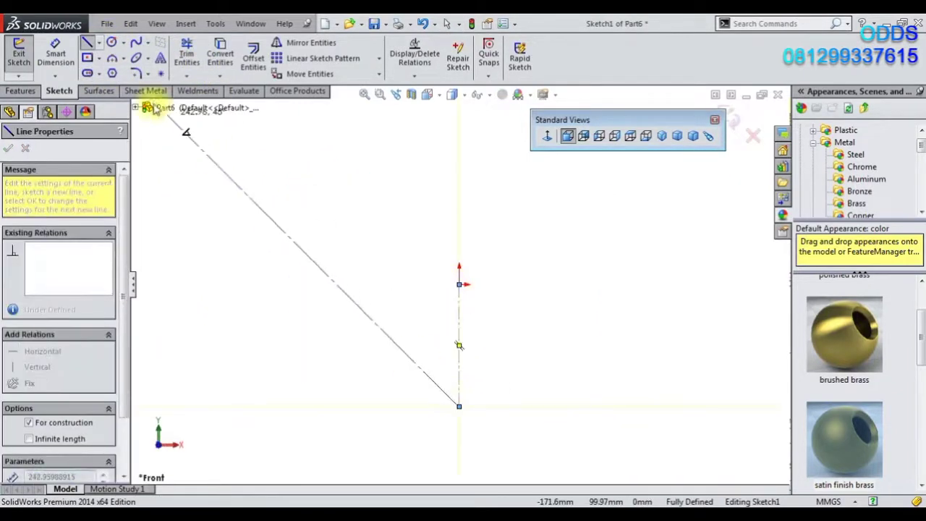
Step: Add circles on the centerline and set their centres 78 mm apart
left_click(111, 42)
left_click(459, 406)
left_click(472, 416)
left_click(56, 54)
left_click(459, 357)
left_click(520, 361)
type("78")
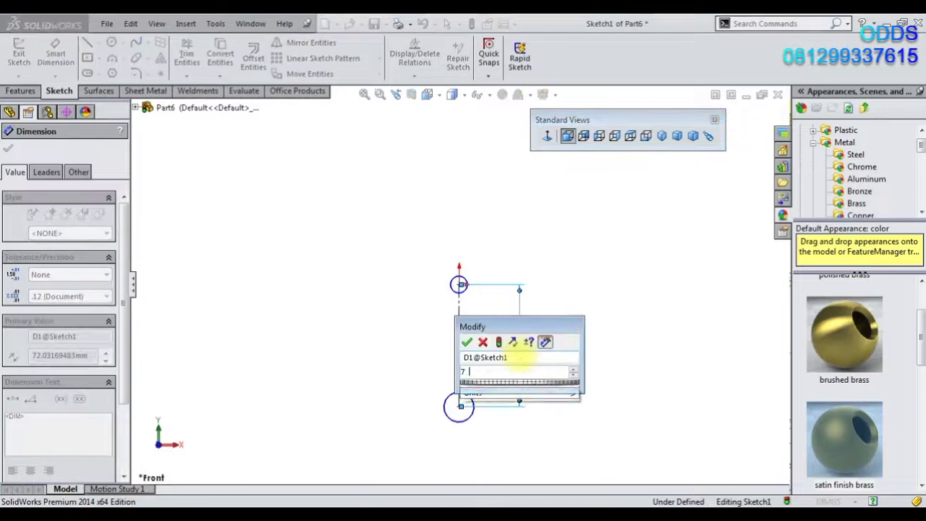
key("Return")
Step: Give the top circle a ⌀7 and the bottom circle a ⌀9 dimension, aligning the labels
scroll(478, 318, "down", 2)
left_click(427, 241)
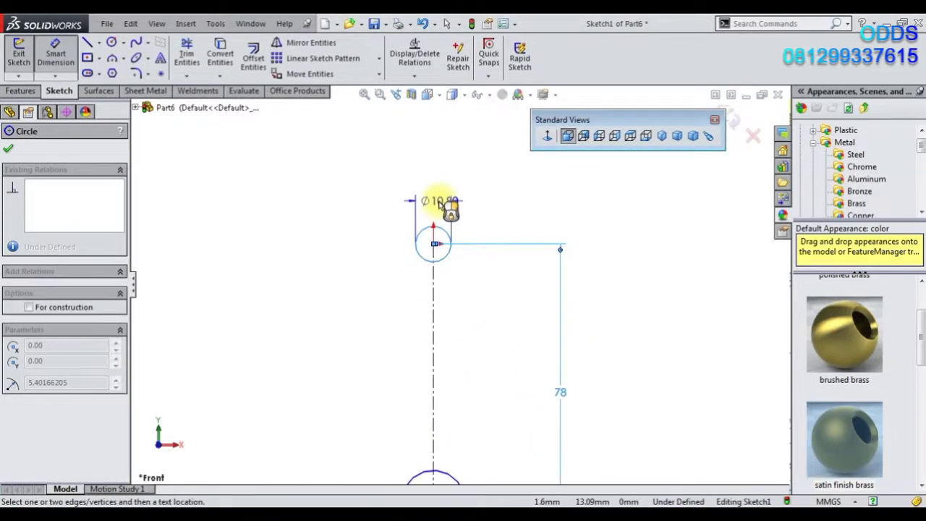
left_click(281, 246)
type("7")
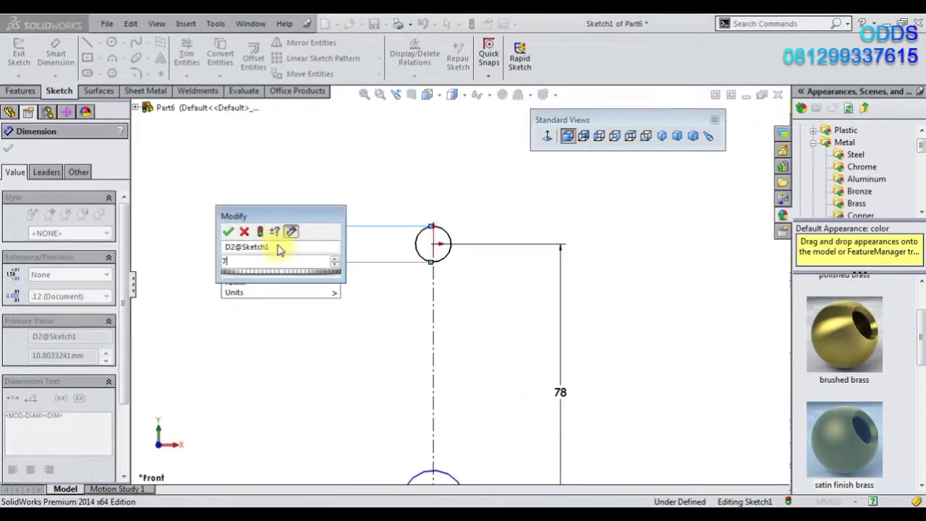
key("Return")
scroll(460, 285, "up", 3)
left_click(440, 402)
left_click(335, 401)
type("9")
key("Return")
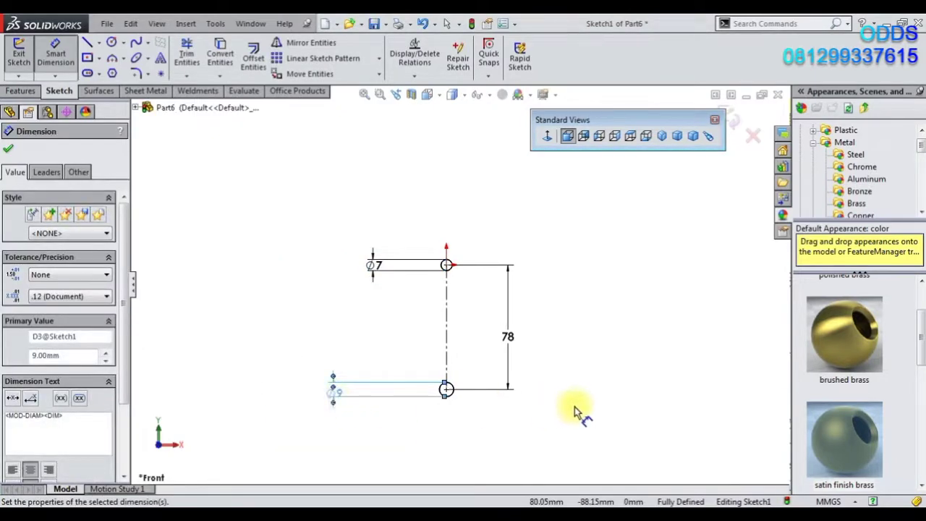
left_click(576, 410)
left_click_drag(376, 269, 307, 268)
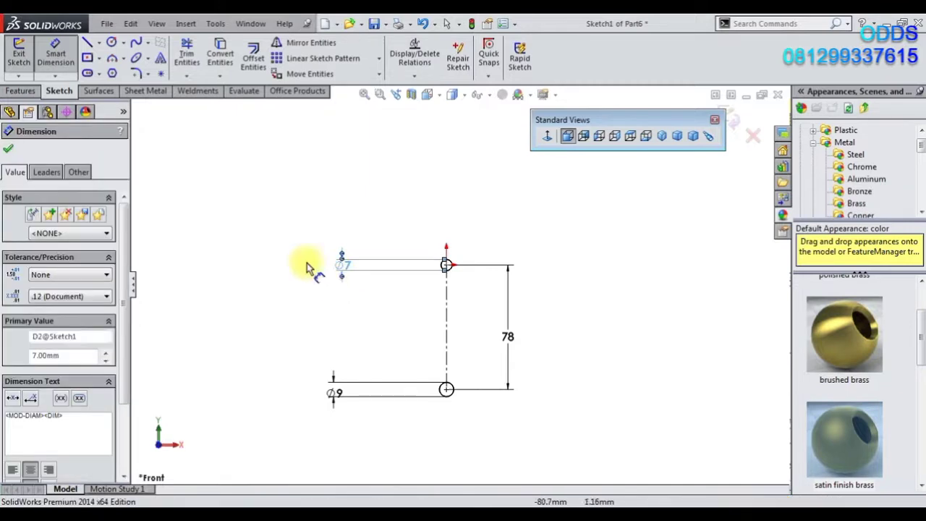
Step: Draw the stepped lower profile lines around the circles, closing with a bottom horizontal line
left_click(87, 42)
left_click(446, 232)
left_click(414, 232)
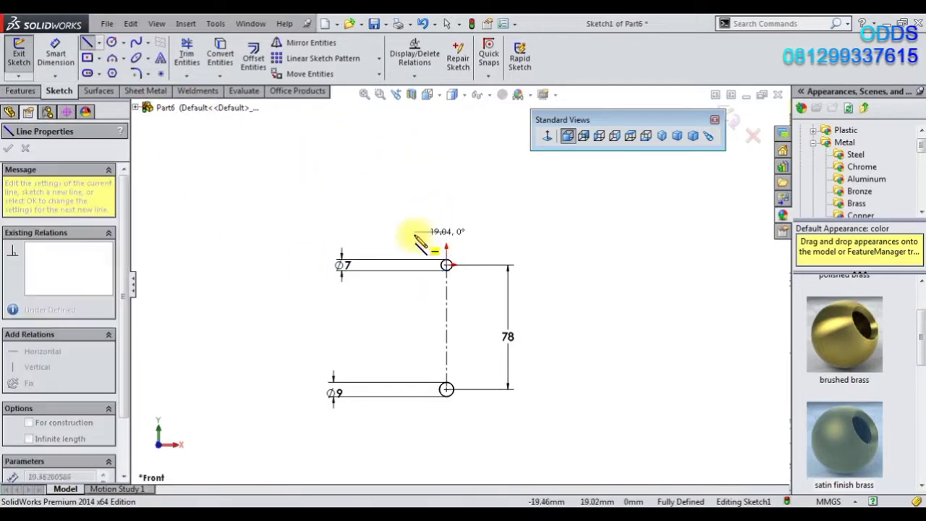
left_click(414, 310)
left_click(430, 310)
left_click(430, 371)
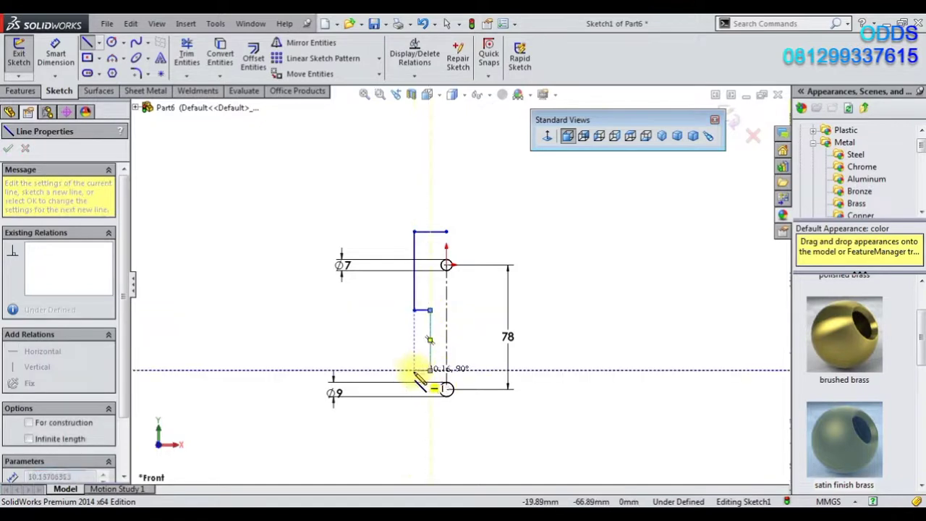
left_click(414, 370)
left_click(414, 415)
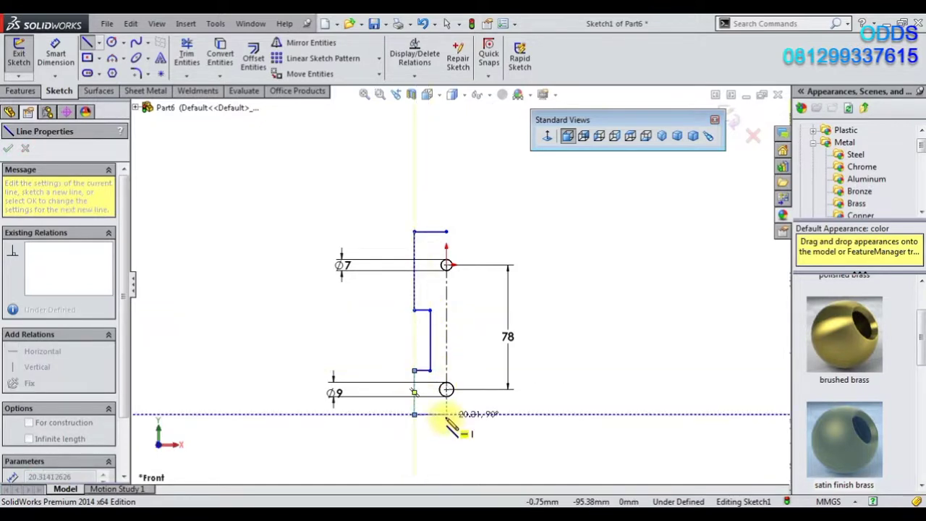
left_click(447, 415)
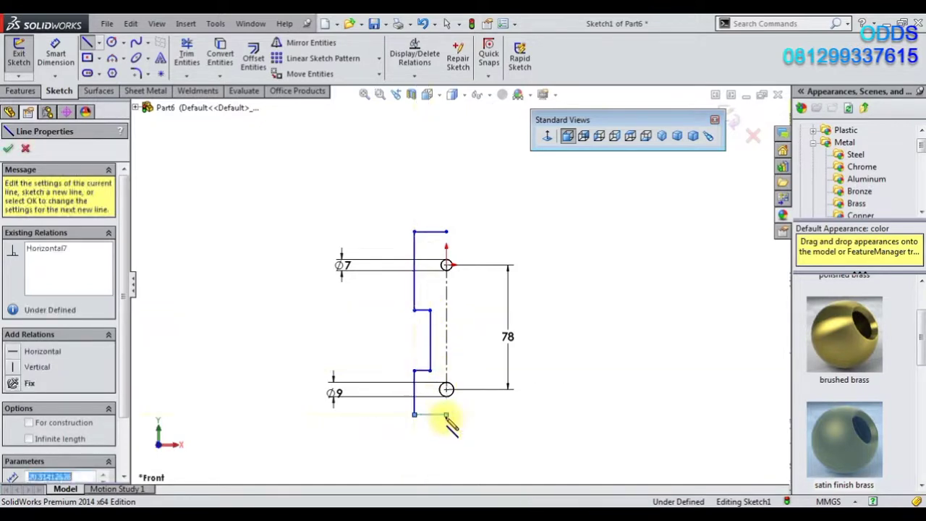
Step: Trim and extend the centerline so it ends on the bottom line
left_click(196, 61)
left_click_drag(451, 326, 453, 430)
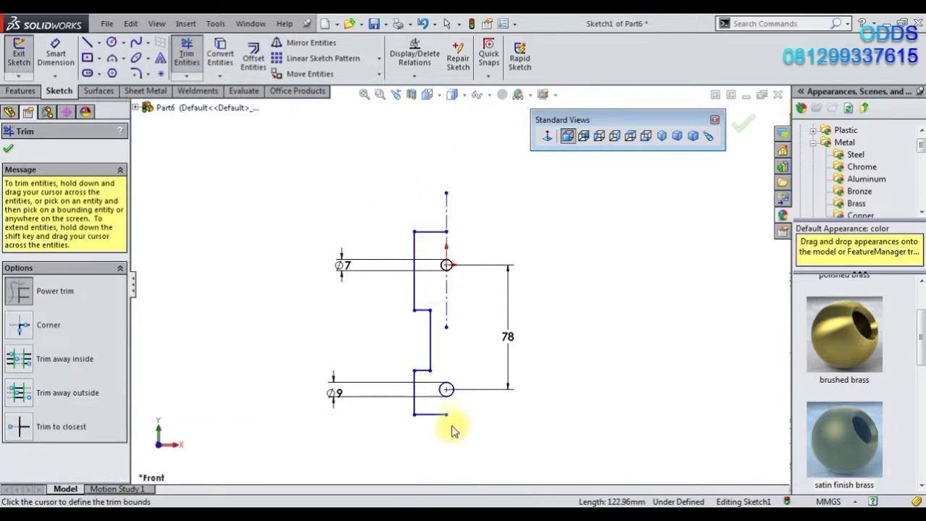
left_click_drag(444, 329, 456, 425)
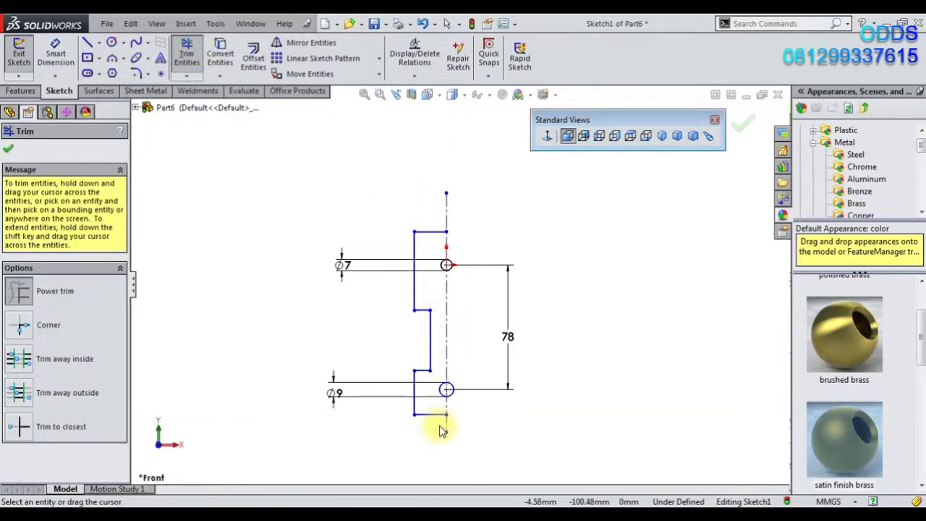
scroll(443, 431, "down", 3)
scroll(449, 305, "down", 1)
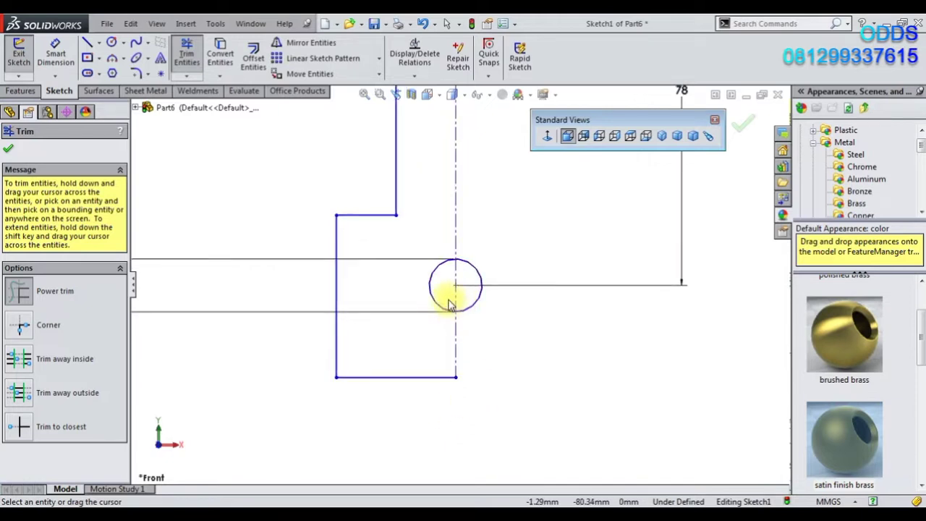
left_click_drag(456, 315, 440, 389, "shift")
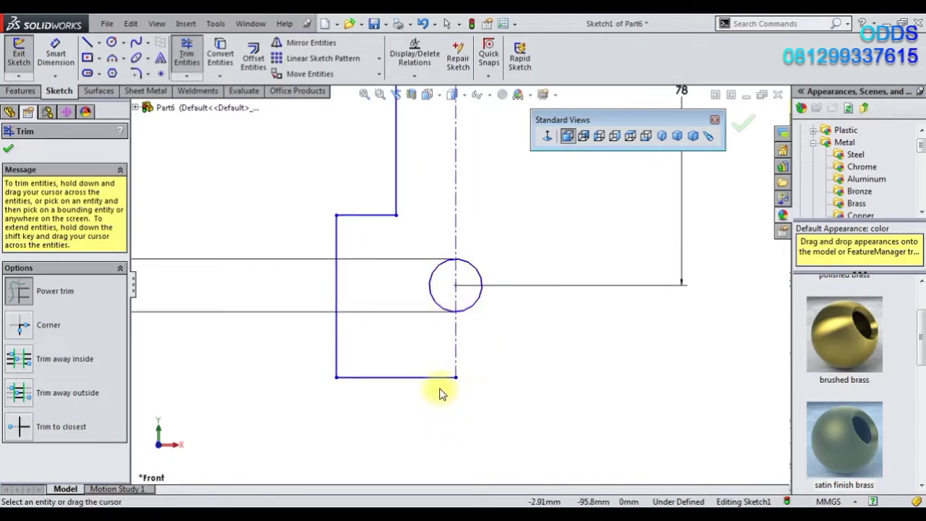
scroll(442, 406, "up", 5)
scroll(456, 239, "down", 3)
scroll(469, 156, "down", 2)
scroll(616, 294, "up", 3)
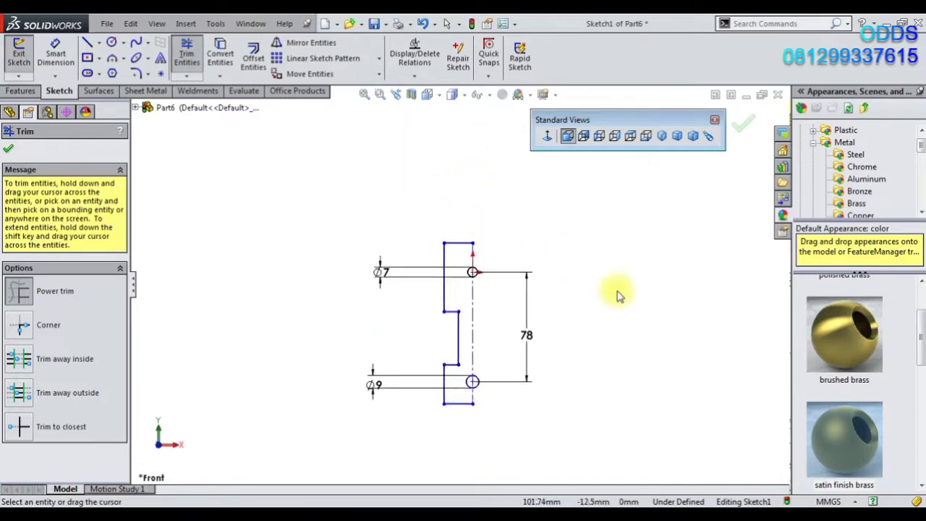
scroll(616, 291, "up", 1)
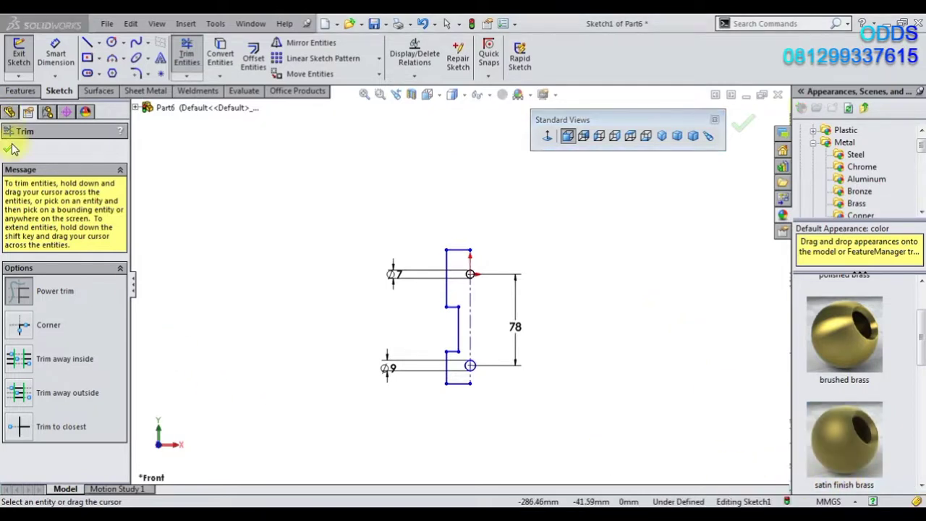
left_click(9, 149)
Step: Dimension the top step height to 23 mm and move the Ø7 label to the right
left_click(55, 55)
left_click(453, 279)
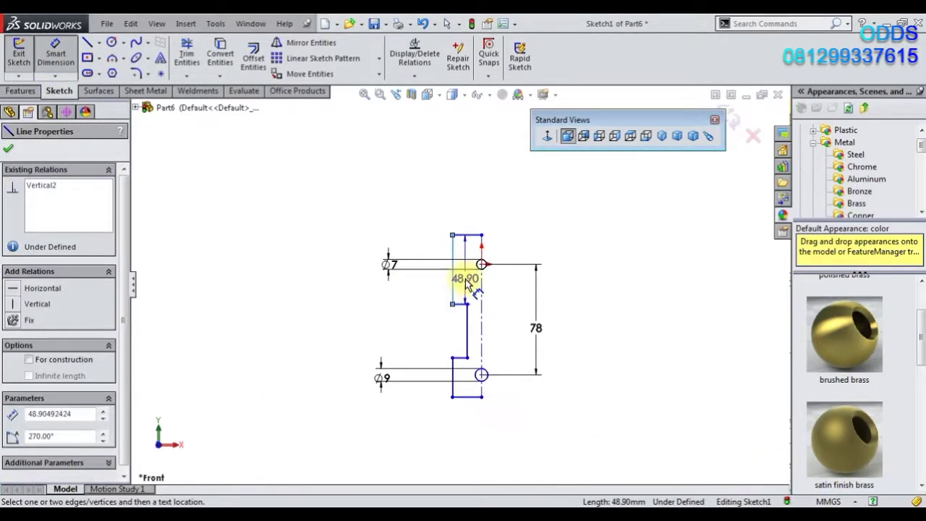
left_click(439, 270)
type("23")
key("Return")
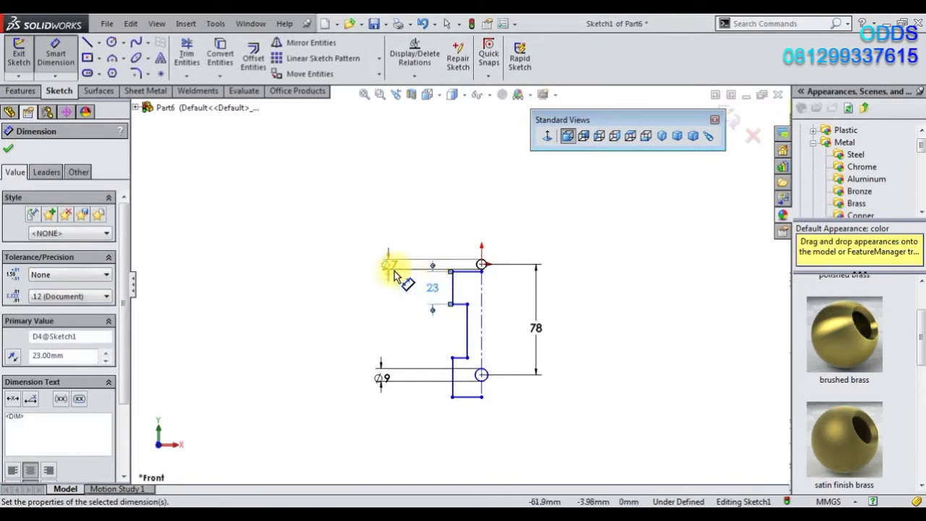
left_click(549, 255)
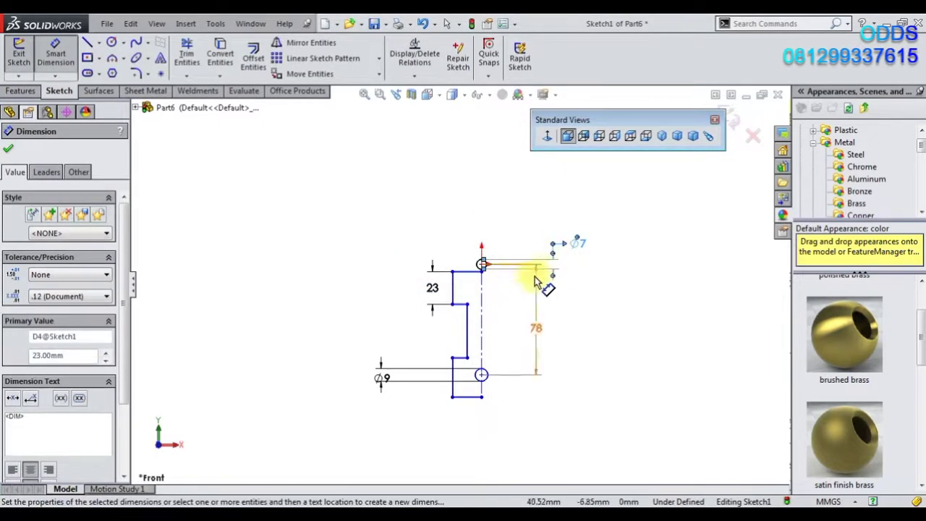
left_click_drag(376, 377, 595, 382)
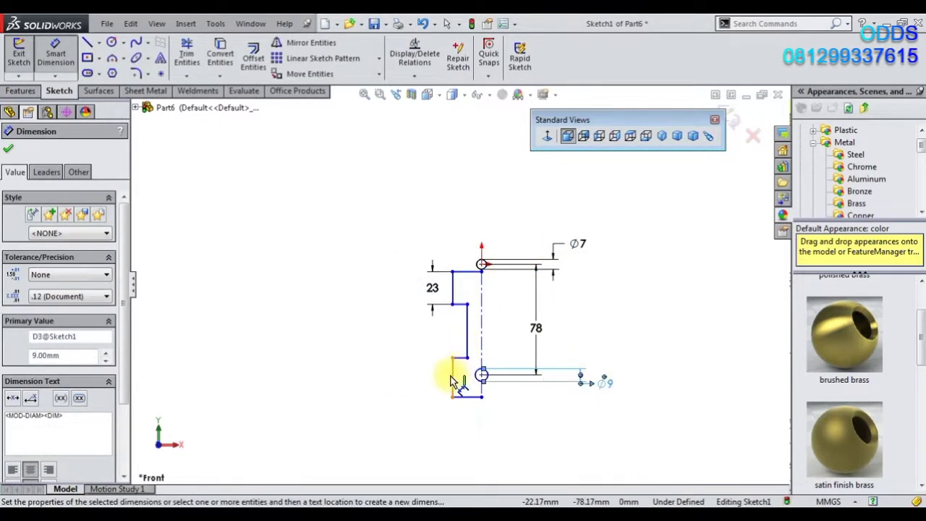
left_click(452, 380)
left_click(434, 381)
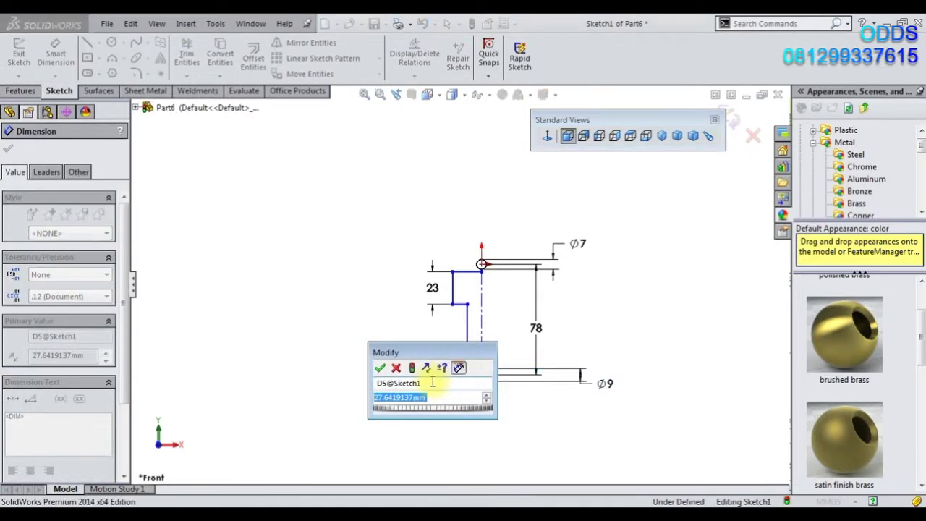
left_click(391, 364)
key("Escape")
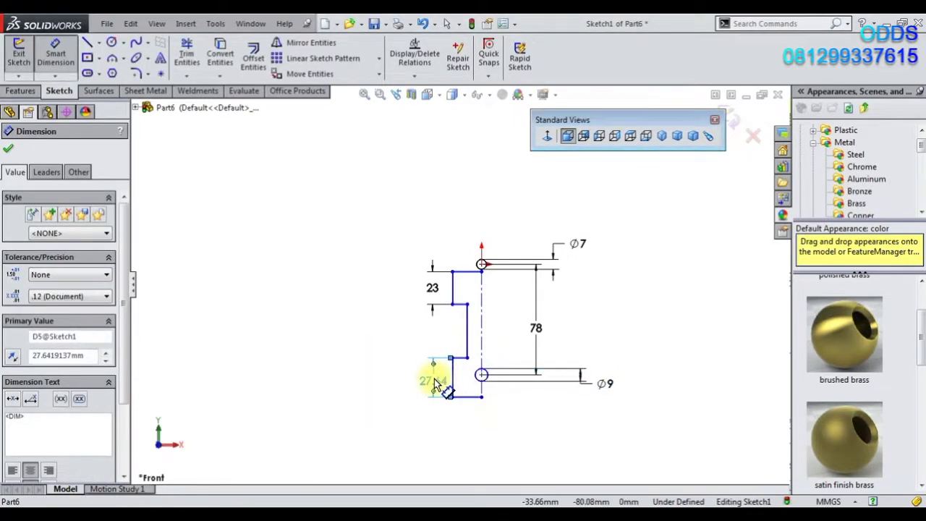
Step: Set the middle step height to 42 mm
scroll(463, 377, "down", 2)
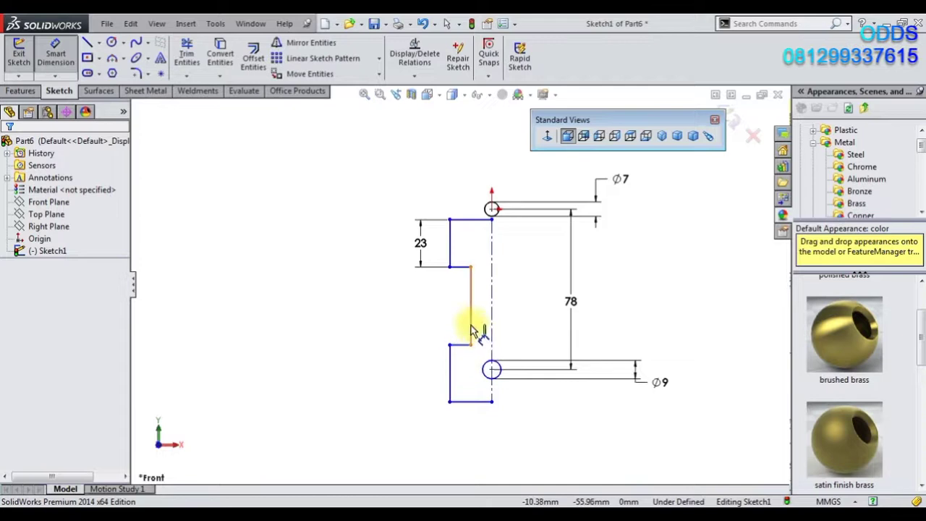
left_click(472, 333)
left_click(420, 311)
type("42")
key("Return")
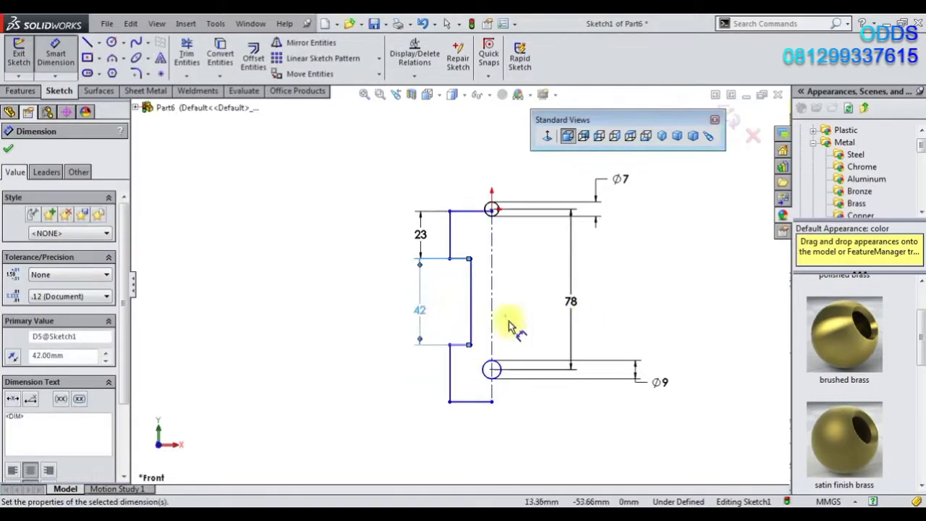
left_click(460, 345)
left_click(491, 369)
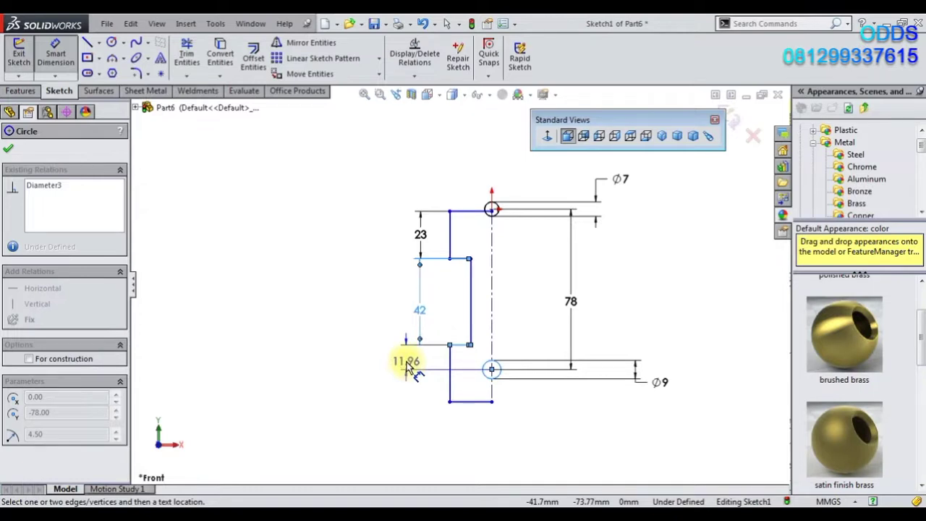
key("Escape")
Step: Dimension the upper and lower steps 18 mm from their circle centres
scroll(497, 248, "down", 2)
scroll(496, 248, "down", 2)
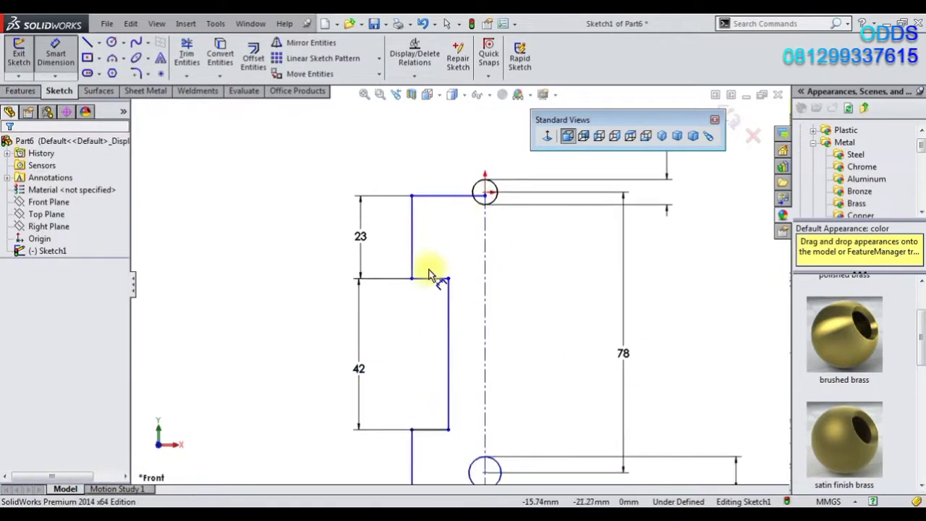
left_click(431, 277)
left_click(485, 192)
left_click(344, 240)
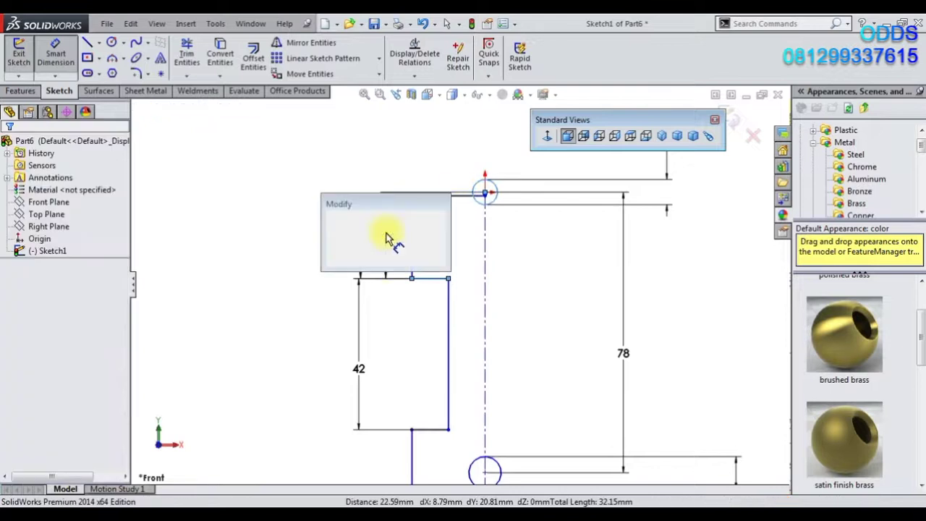
type("18")
key("Return")
scroll(434, 354, "down", 1)
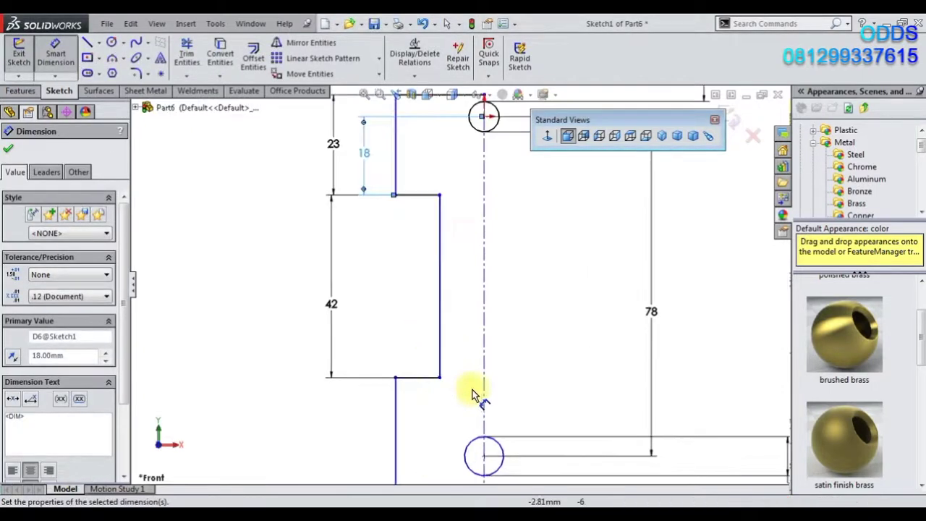
left_click(428, 378)
left_click(472, 443)
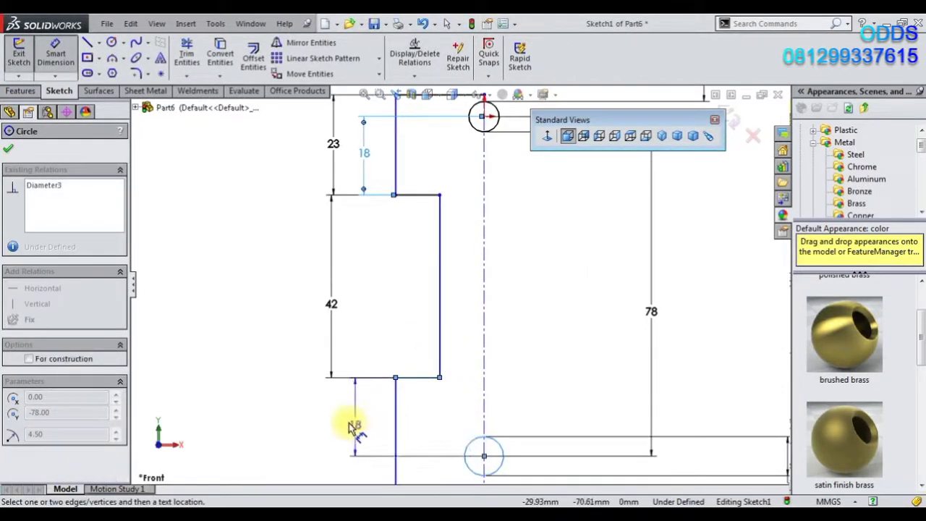
left_click(304, 413)
type("18")
key("Return")
scroll(403, 414, "up", 1)
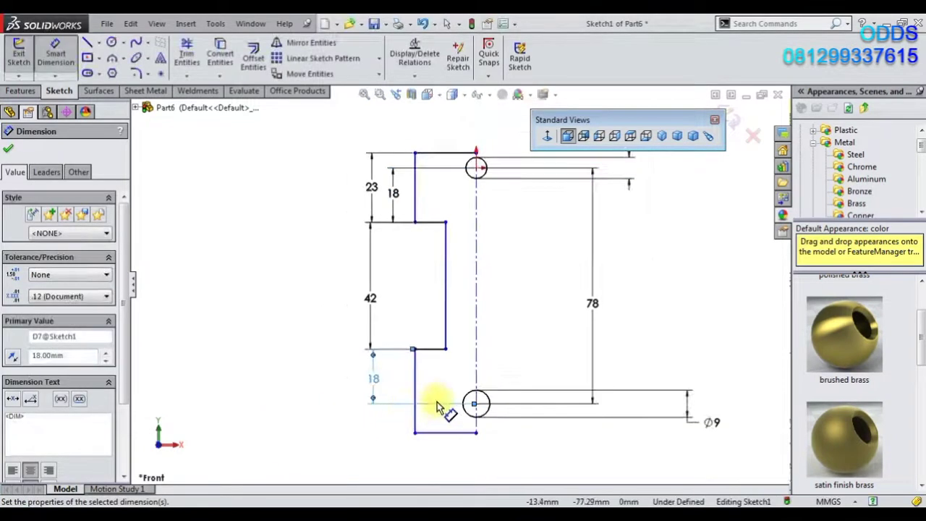
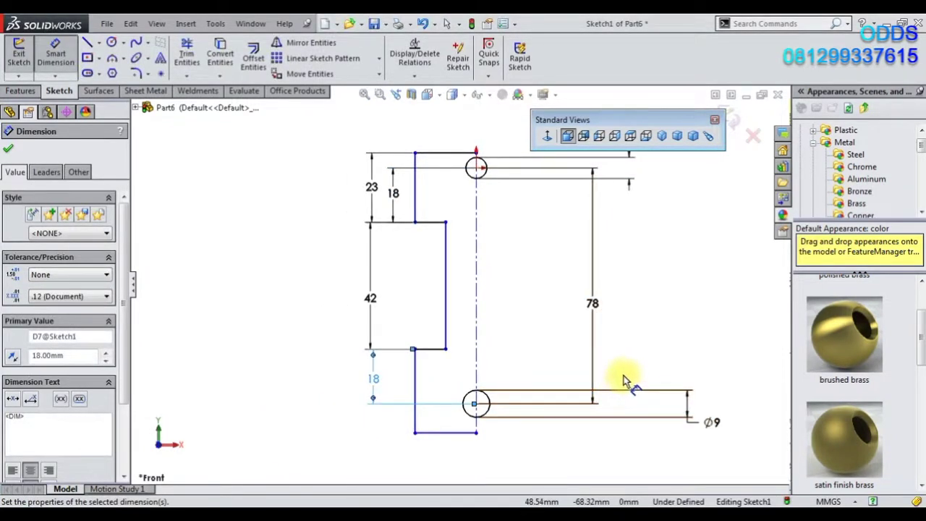
Step: Sketch a line down from the bottom edge to form the tab and trim away the leftover piece
left_click(88, 44)
scroll(329, 317, "up", 3)
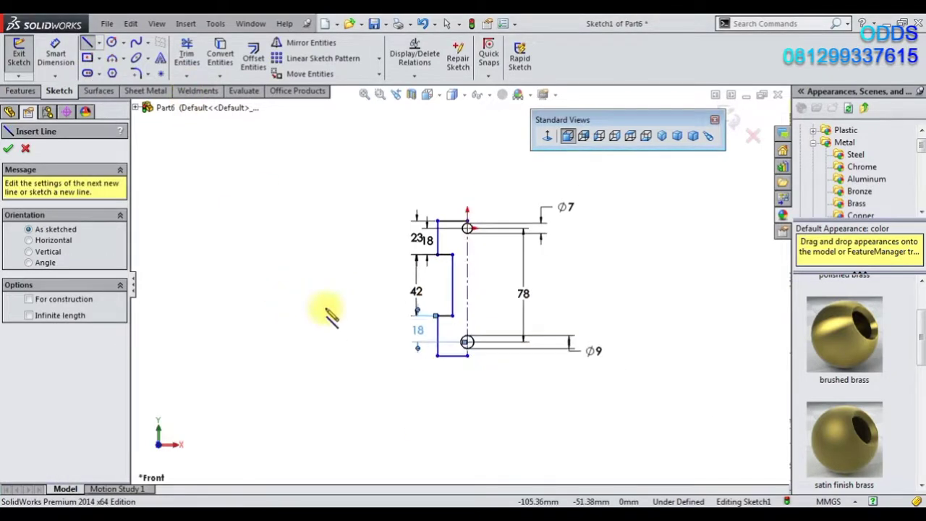
scroll(450, 358, "down", 3)
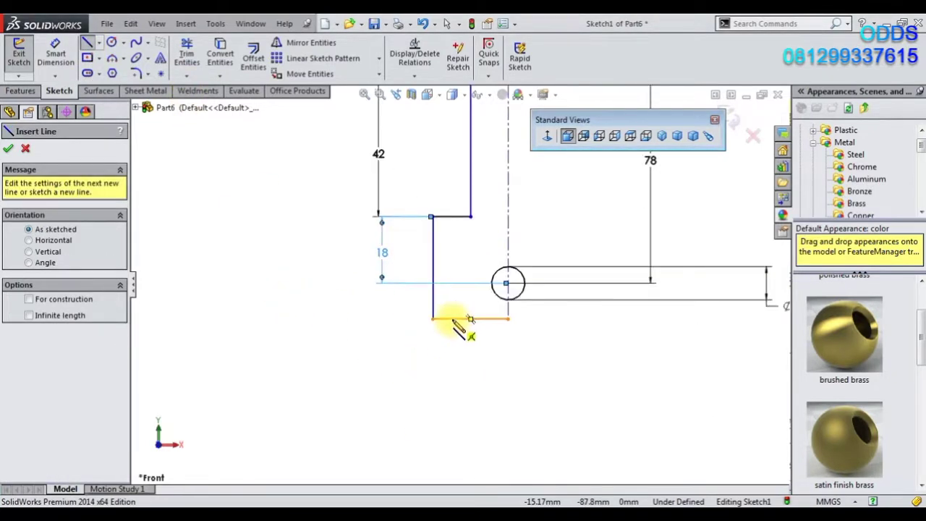
left_click(453, 319)
left_click(443, 383)
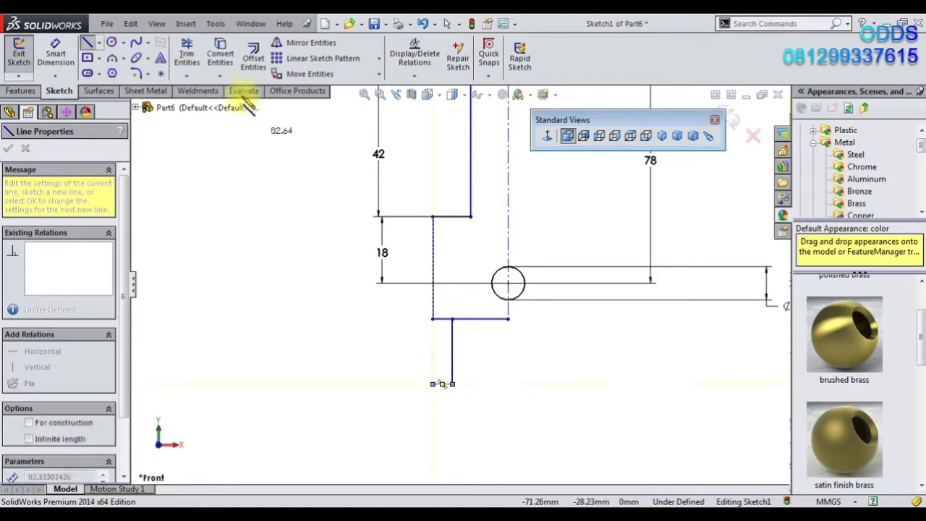
left_click(186, 58)
left_click_drag(432, 369, 427, 402)
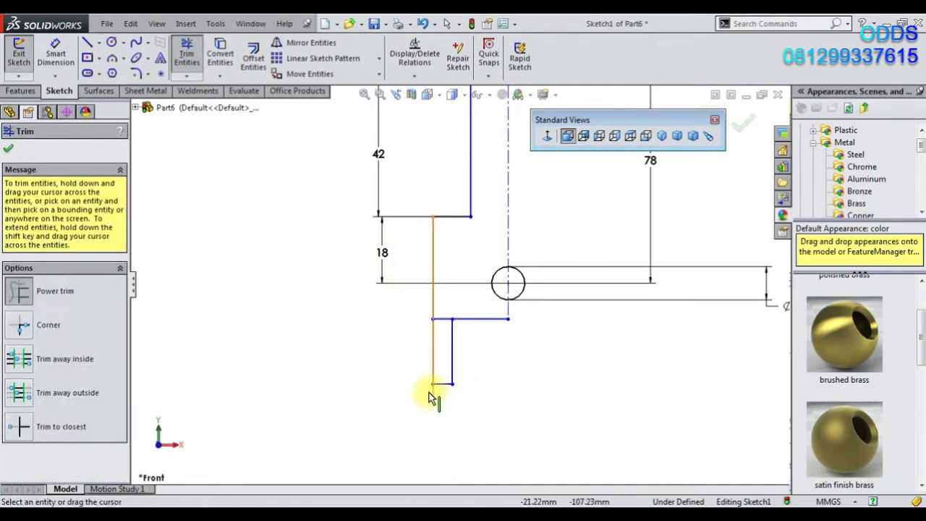
Step: Dimension the bottom tab to 9.50 tall and 6 wide
key("Escape")
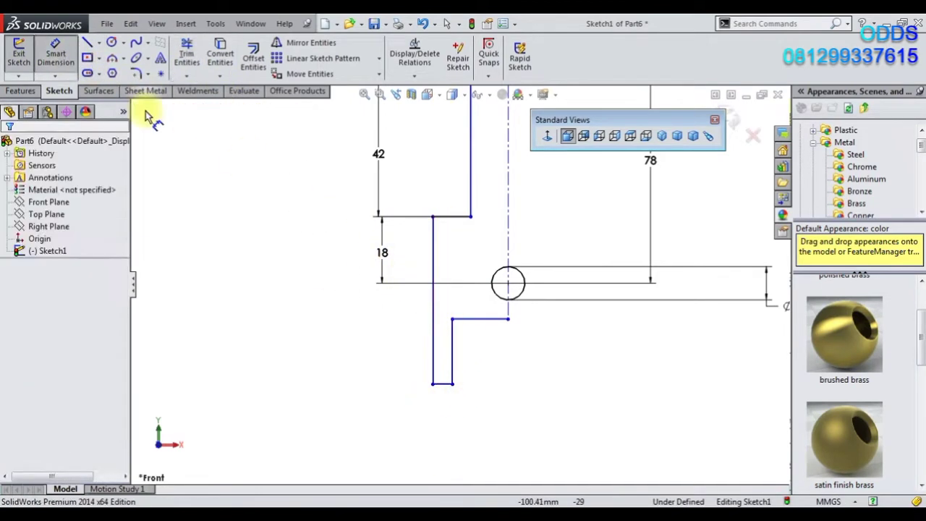
left_click(454, 362)
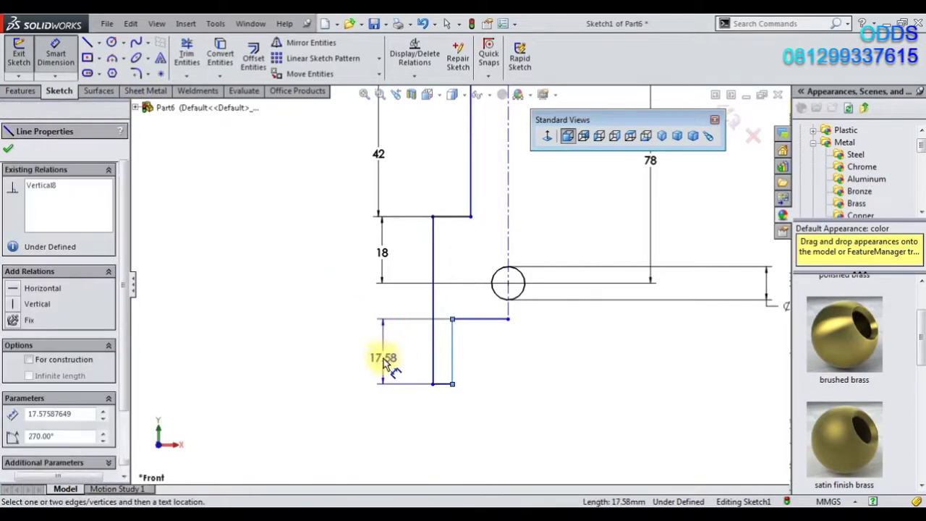
left_click(385, 358)
type("9.5")
key("Return")
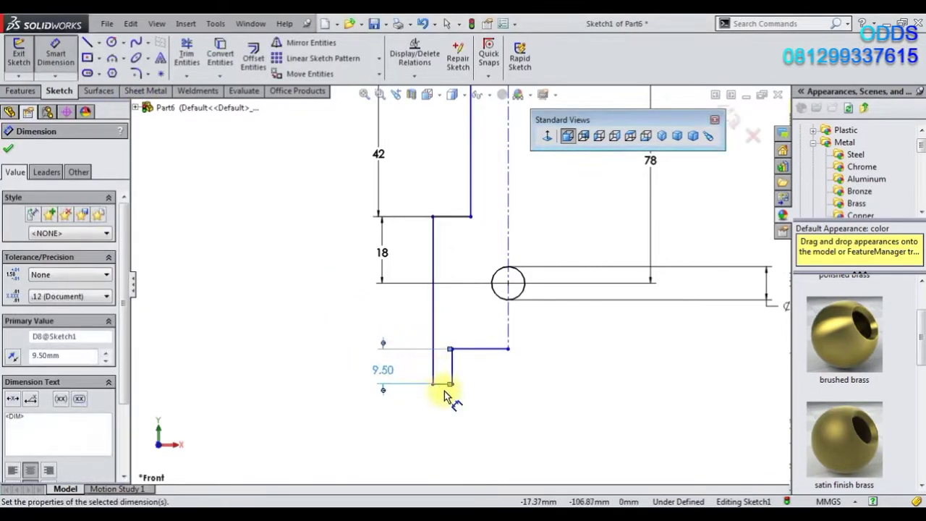
left_click(442, 384)
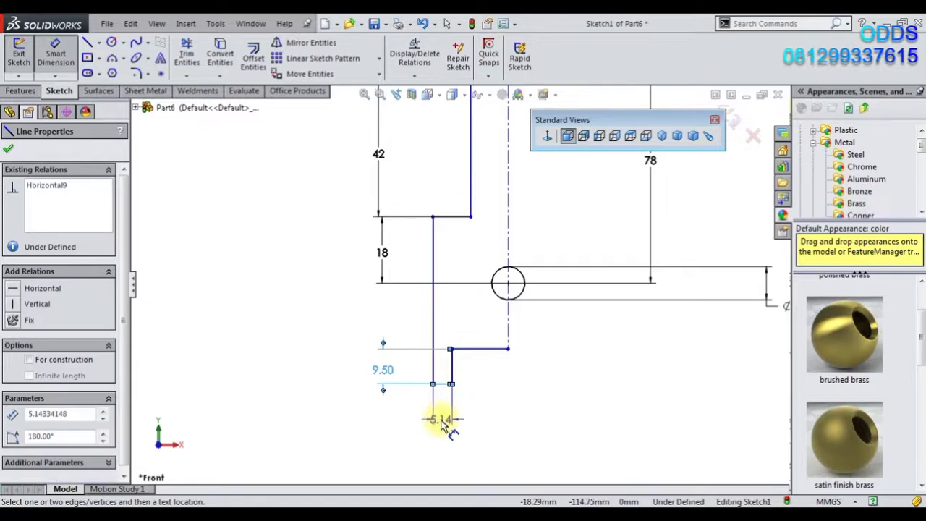
left_click(443, 424)
type("6")
key("Return")
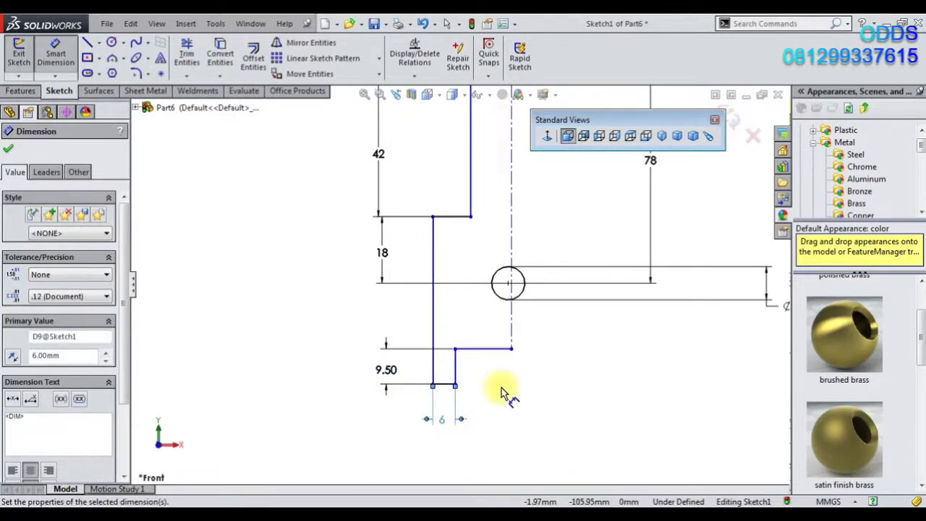
scroll(507, 369, "down", 3)
key("Escape")
Step: Make the vertical centerline's end coincident with the top circle's centre
left_click(512, 275)
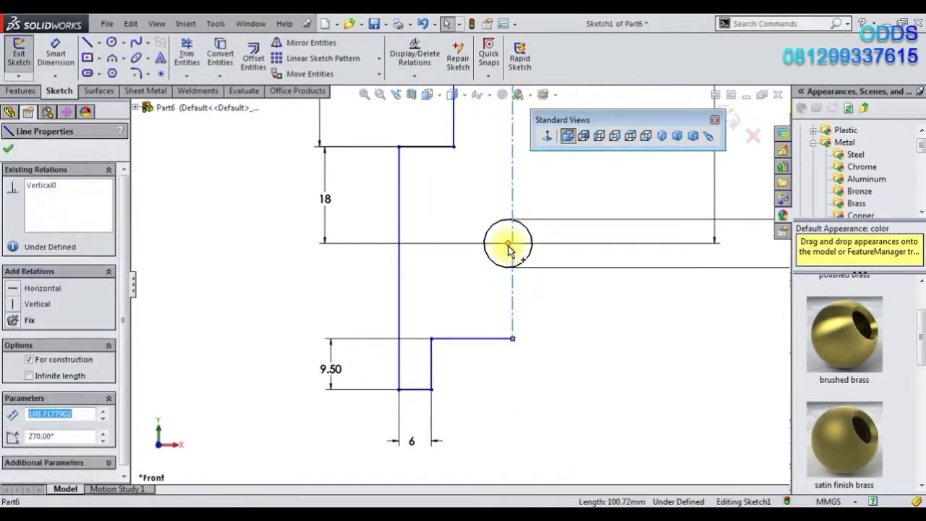
scroll(496, 203, "up", 3)
scroll(455, 213, "down", 1)
scroll(433, 229, "down", 2)
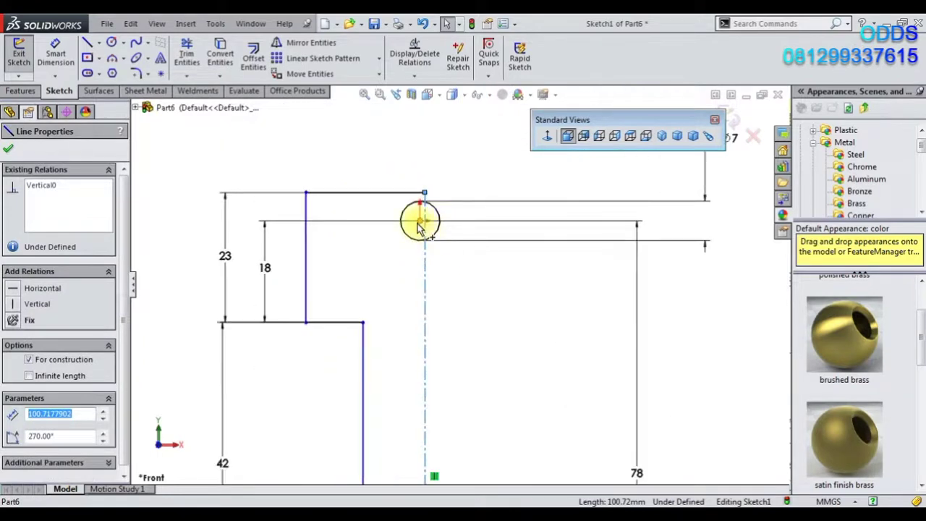
left_click(419, 221, "ctrl")
left_click(468, 168)
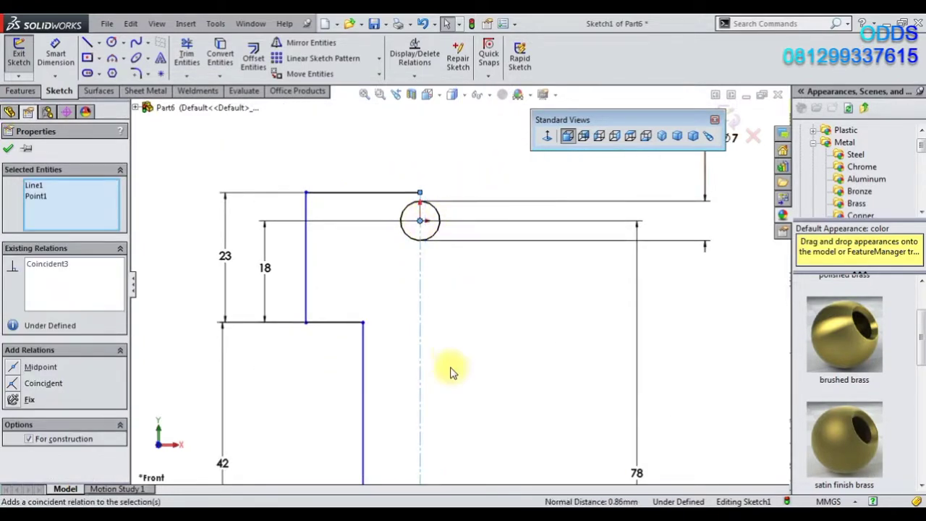
scroll(450, 372, "up", 3)
scroll(450, 372, "up", 1)
Step: Dimension the tab's step line to the lower hole at 10
left_click(56, 57)
scroll(403, 372, "down", 3)
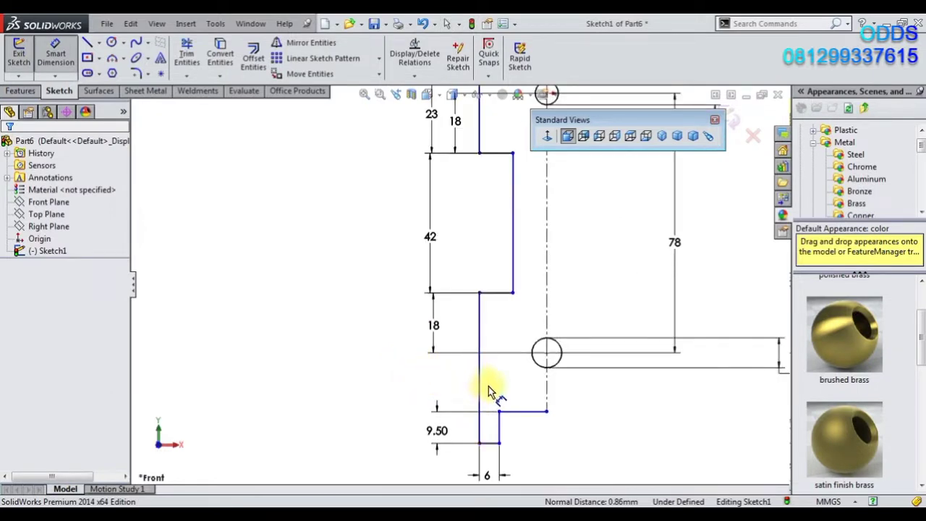
left_click(524, 412)
left_click(547, 353)
left_click(395, 386)
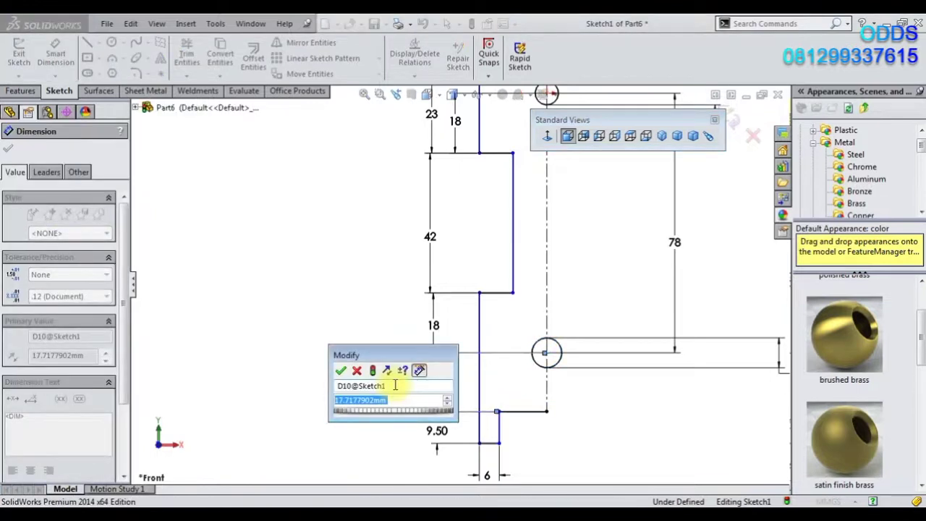
type("10")
key("Return")
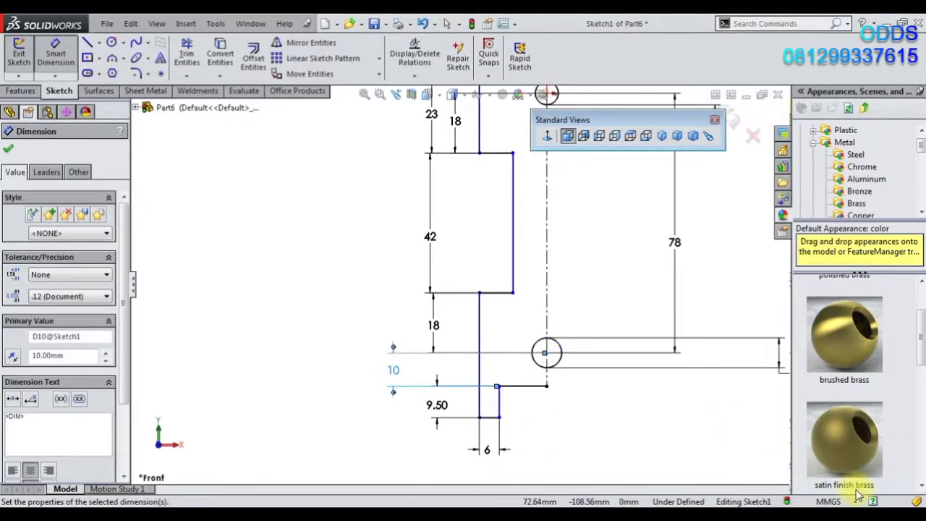
Step: Try changing the 18 dimension to 8, then undo it back to 18
left_click(510, 366)
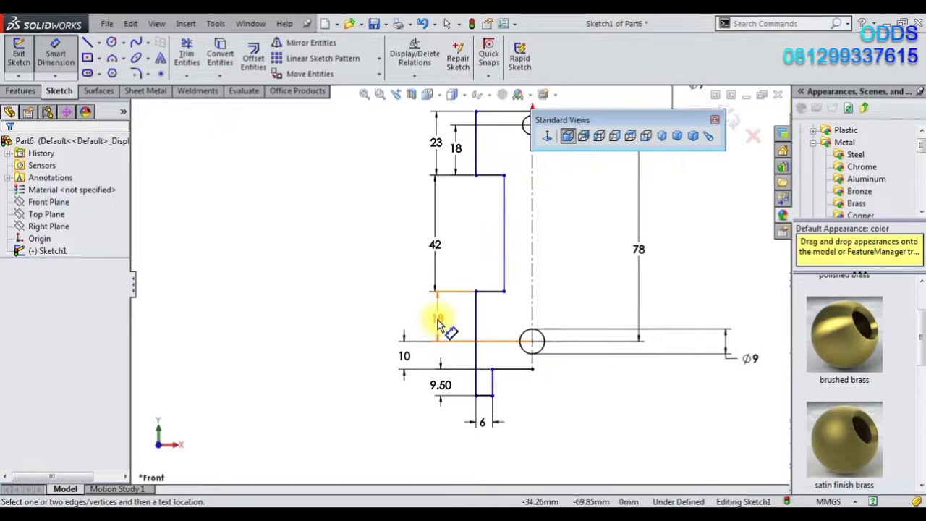
left_click(441, 267)
type("8")
key("Return")
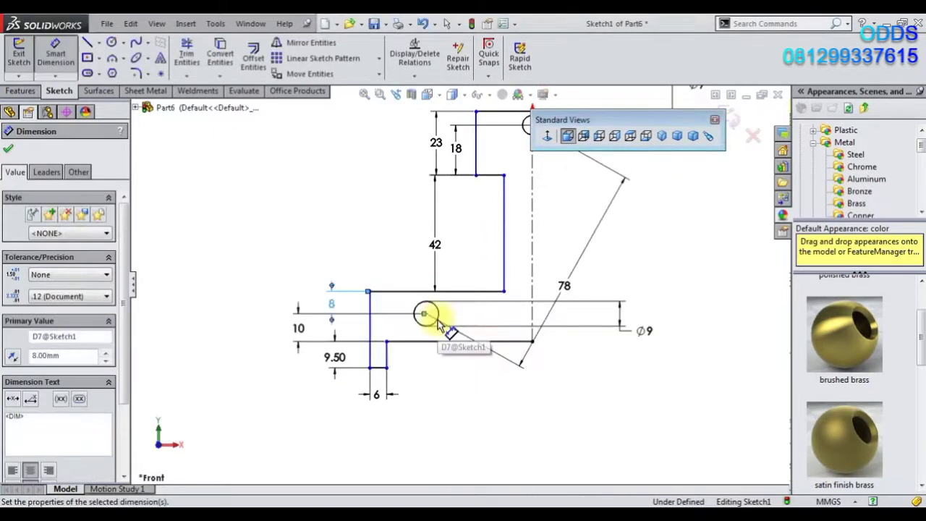
key("ctrl+z")
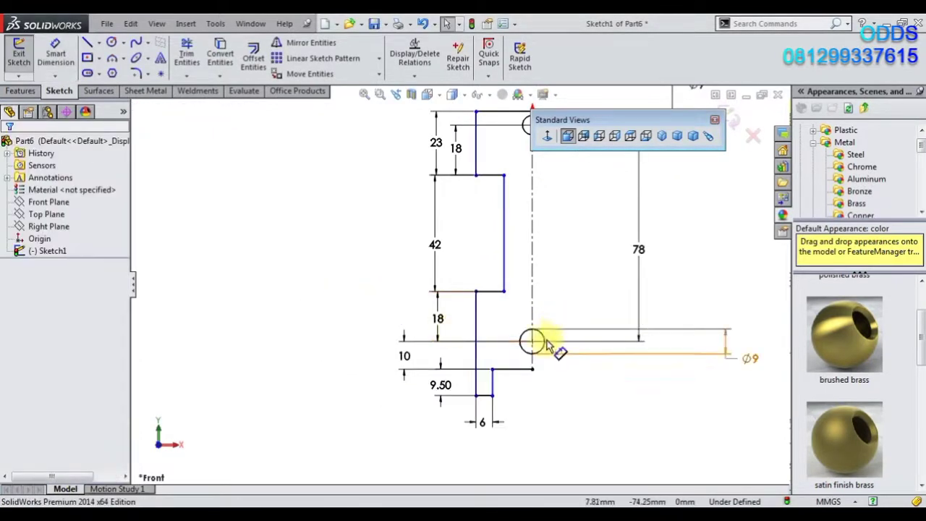
left_click(403, 359)
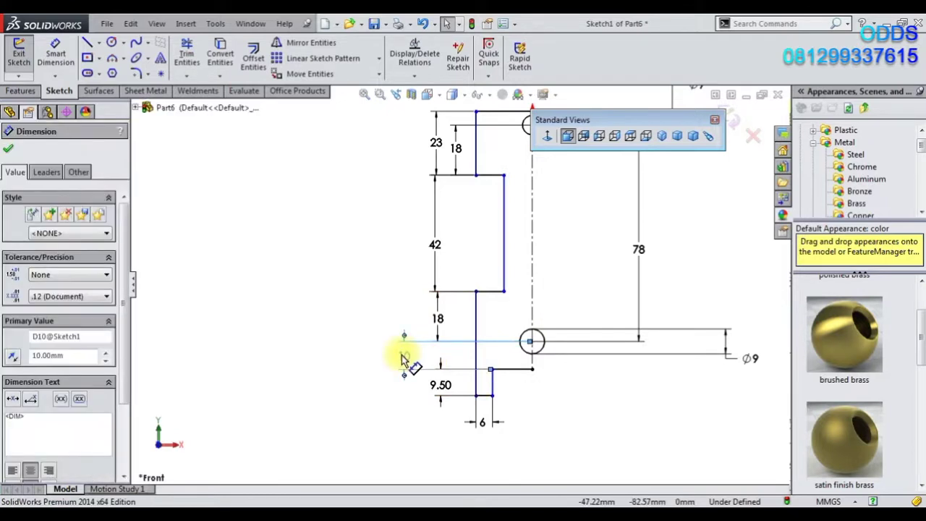
left_click(377, 352)
scroll(434, 318, "up", 1)
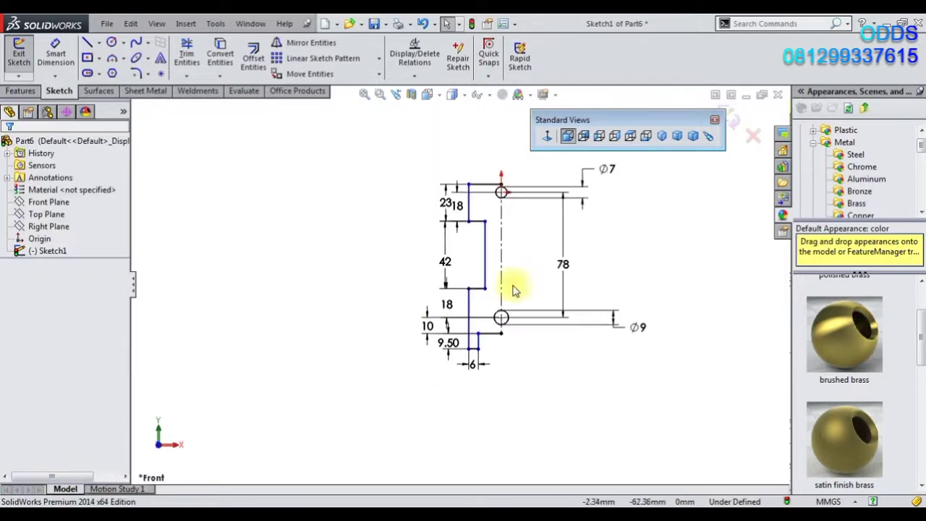
Step: Delete the 78 hole-spacing dimension and the top-left dimensions
left_click(562, 267)
key("Delete")
scroll(474, 152, "down", 2)
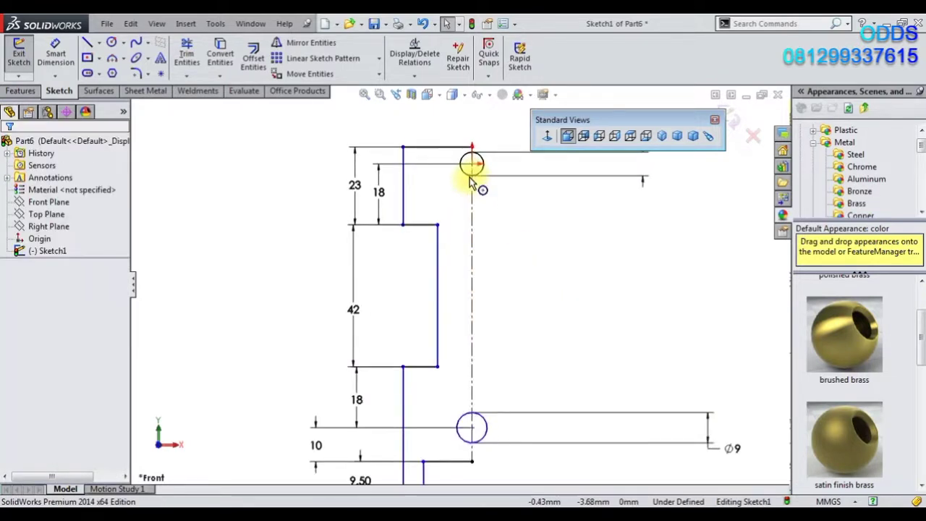
left_click(389, 195)
key("Return")
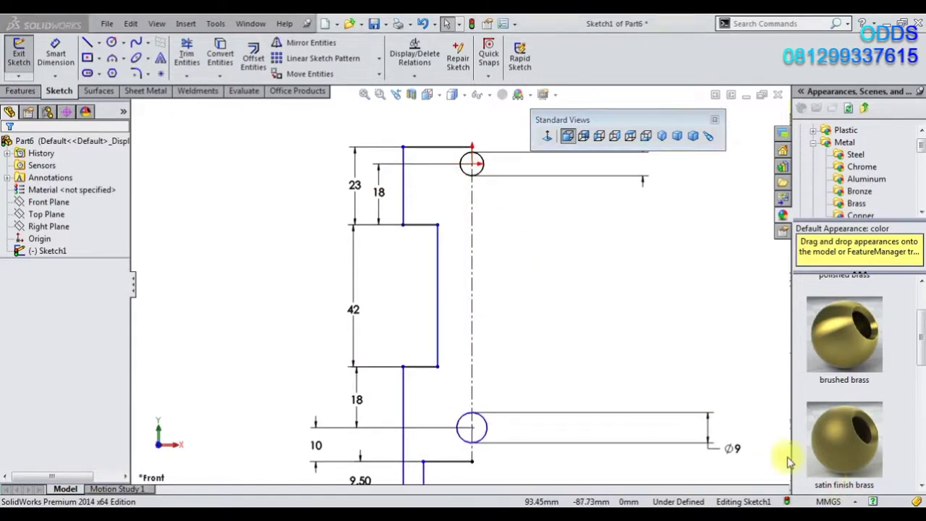
left_click(389, 195)
key("Delete")
left_click(355, 186)
key("Delete")
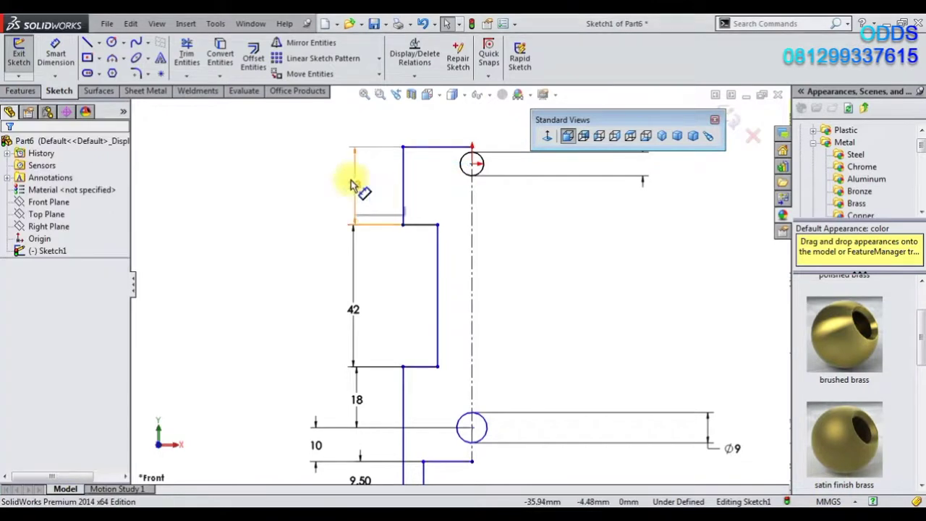
Step: Dimension the top edge to the top hole (5) and the short line to the hole centre (18)
left_click(64, 55)
left_click(445, 147)
left_click(471, 164)
left_click(367, 162)
type("5.00mm")
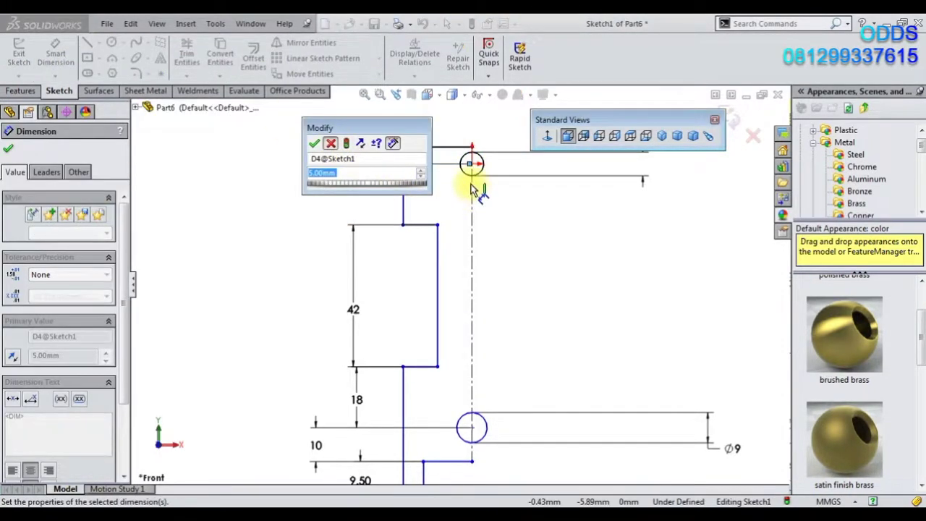
key("Return")
left_click(433, 225)
left_click(471, 163)
left_click(351, 192)
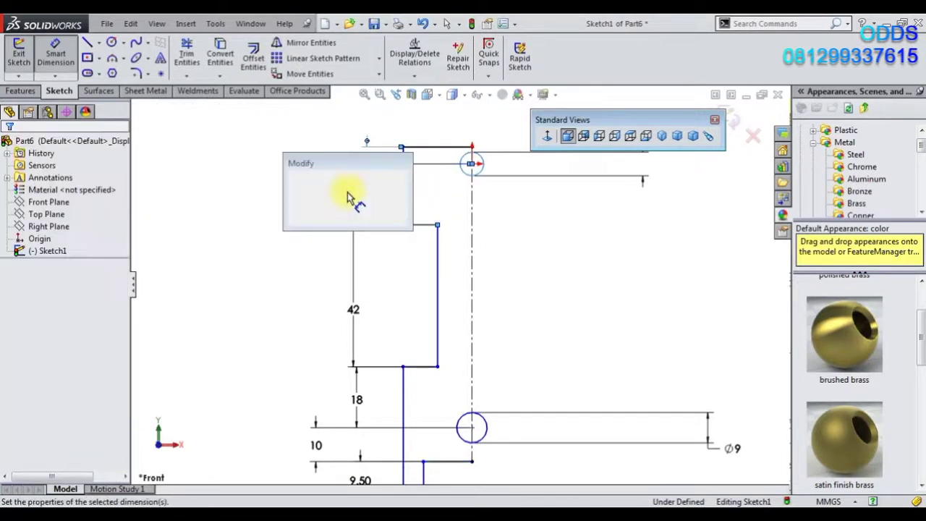
left_click(297, 178)
Step: Change the top-edge dimension to 23 and the lower 18 gap to 8
double_click(367, 158)
type("23")
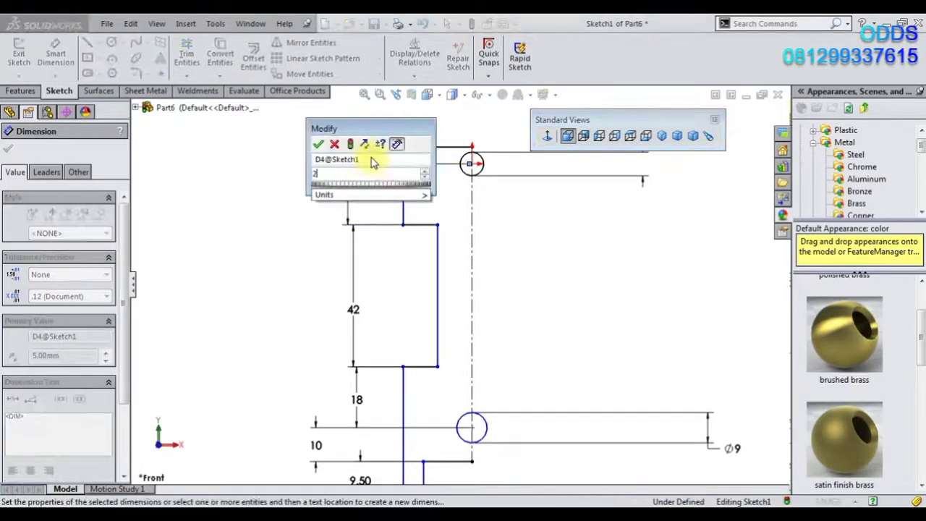
key("Return")
scroll(431, 310, "up", 1)
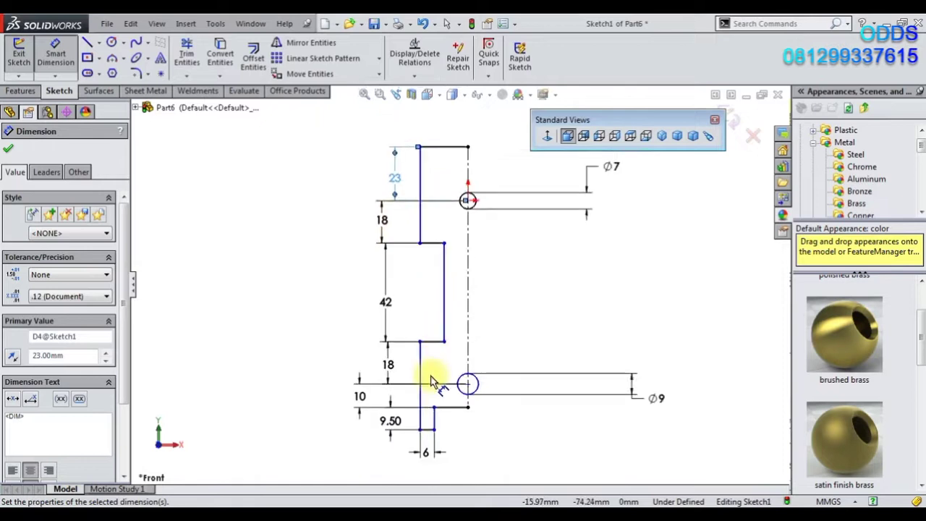
double_click(389, 367)
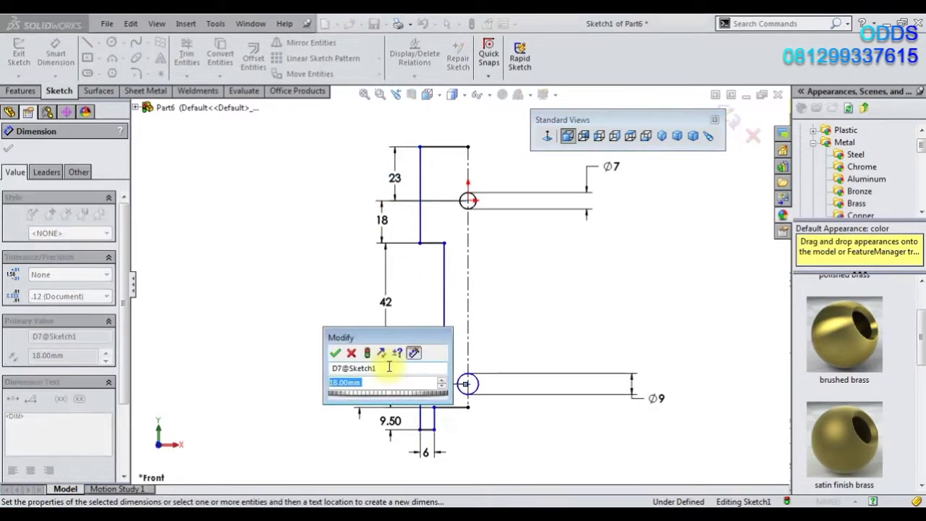
type("8")
key("Return")
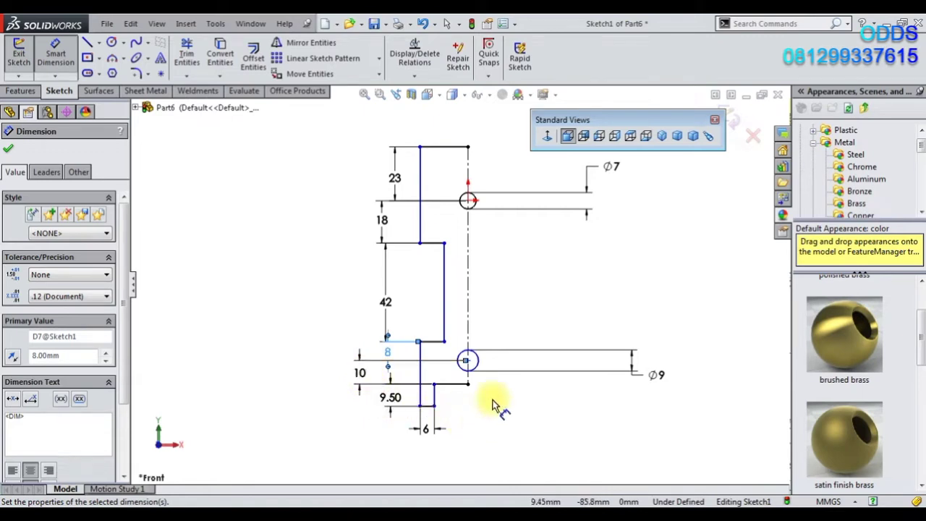
scroll(498, 398, "up", 2)
scroll(500, 398, "up", 1)
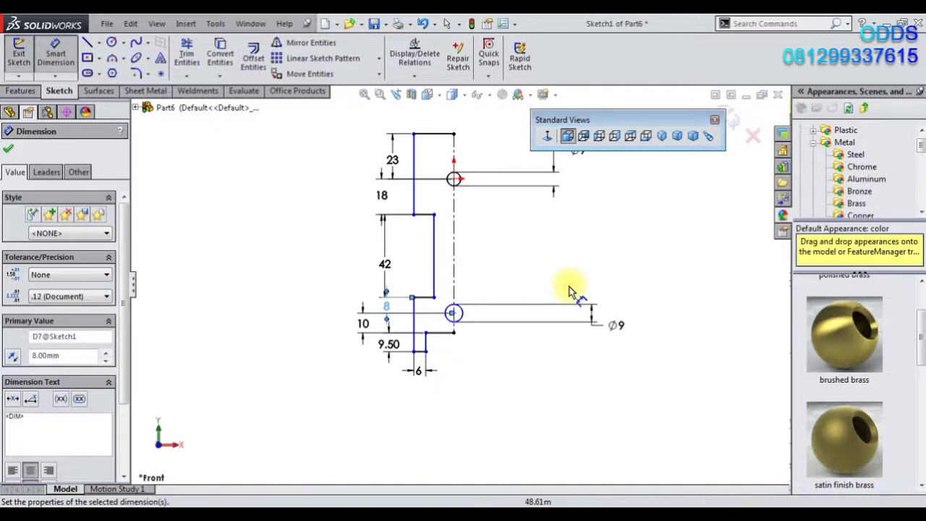
Step: Fillet both corners of the 42 mm step with 7.5 mm radius
left_click(135, 73)
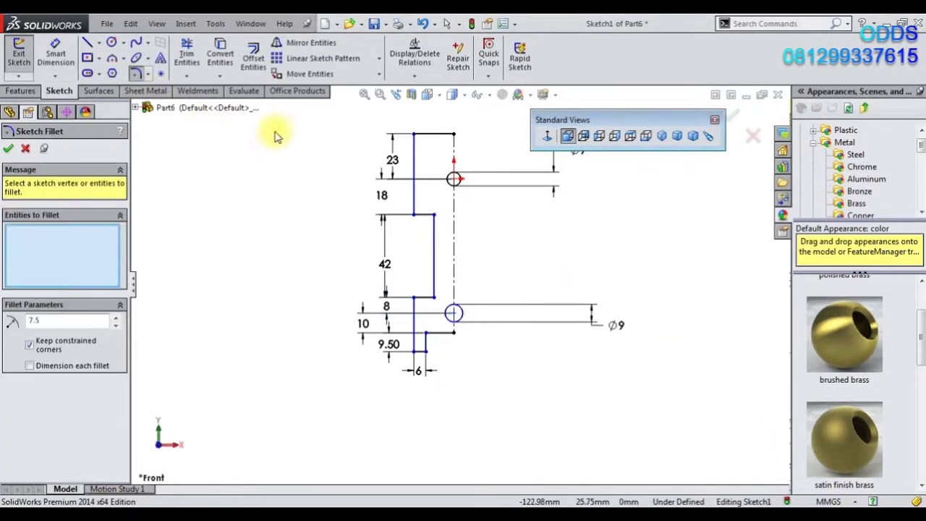
left_click(434, 214)
left_click(434, 297)
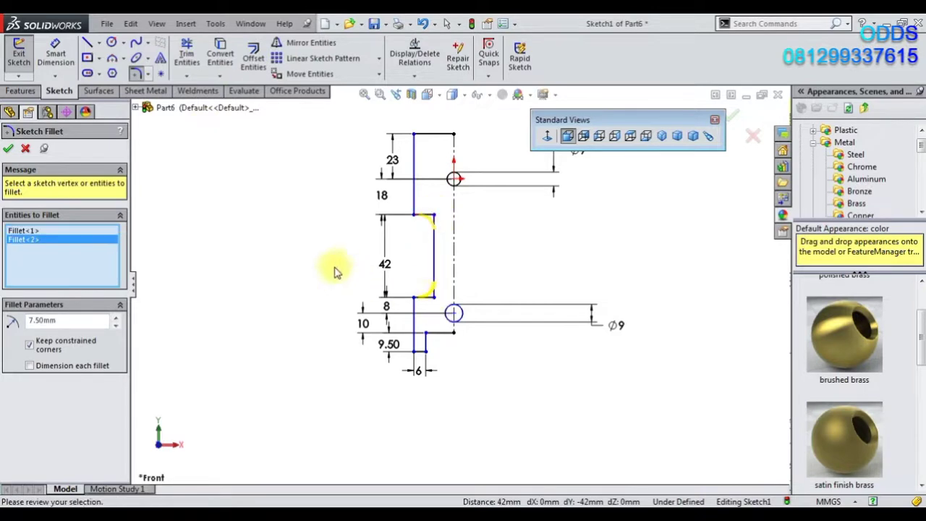
left_click(8, 148)
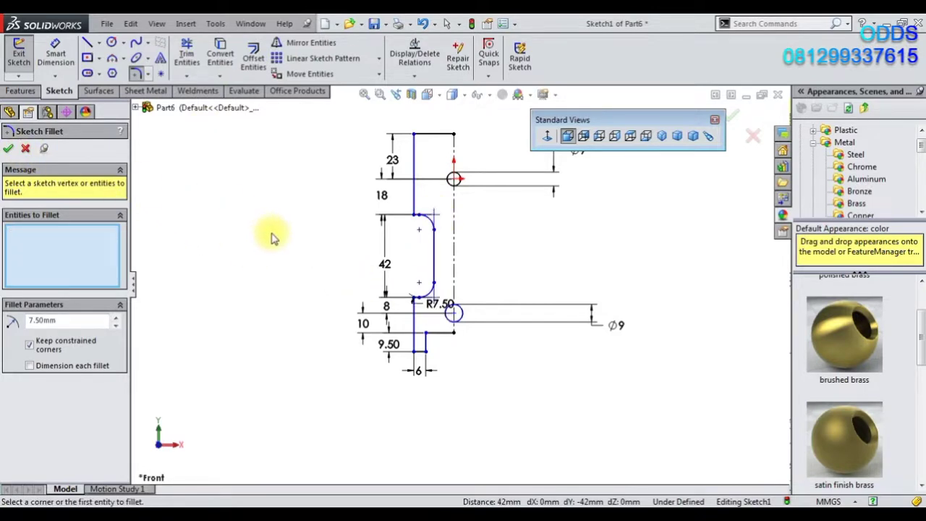
left_click(8, 148)
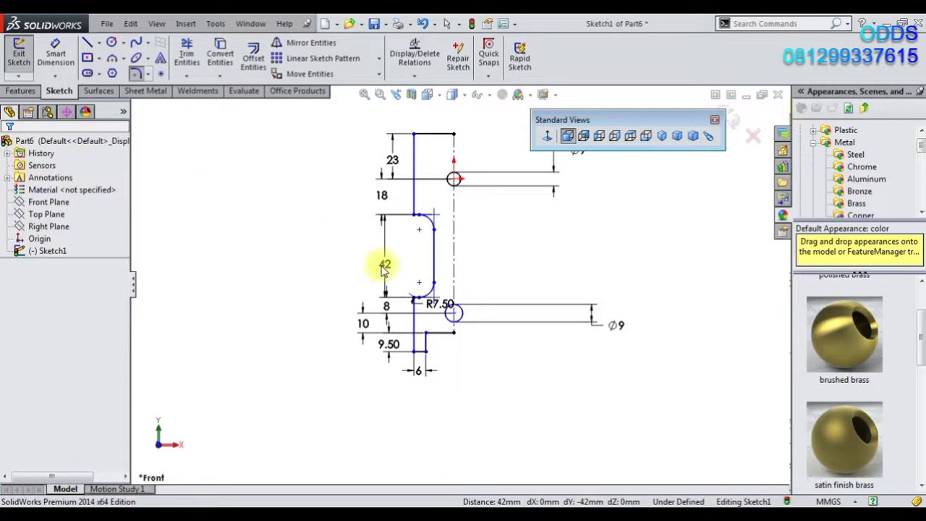
Step: Make a block from the upper and lower outer left edges
left_click(415, 204)
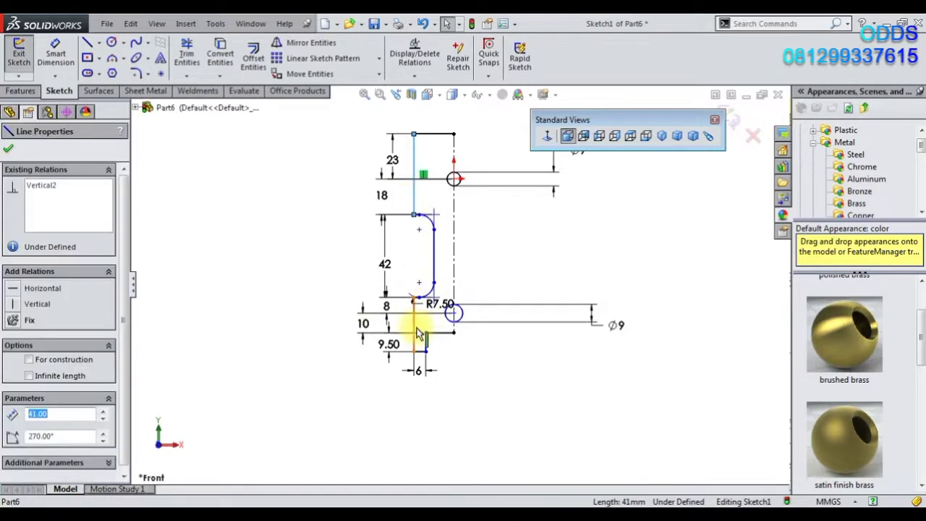
left_click(415, 326, "ctrl")
left_click(495, 278)
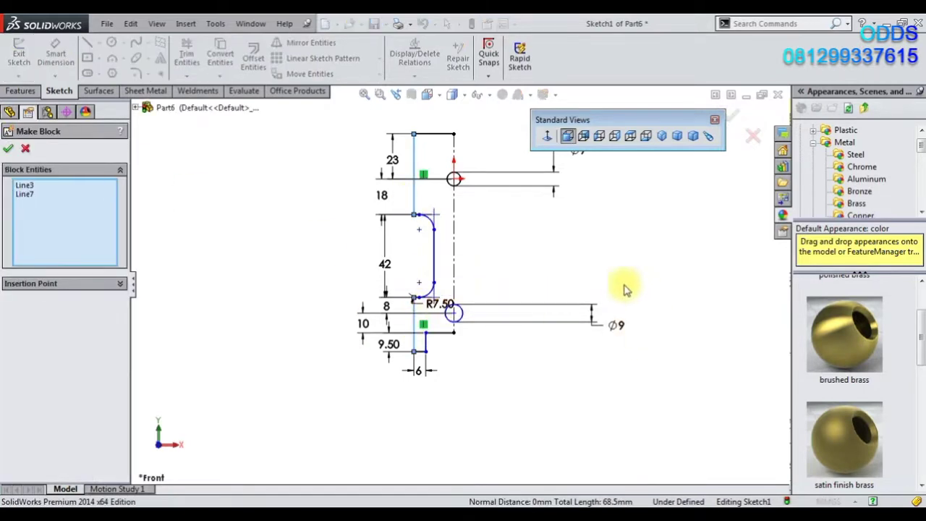
left_click(8, 150)
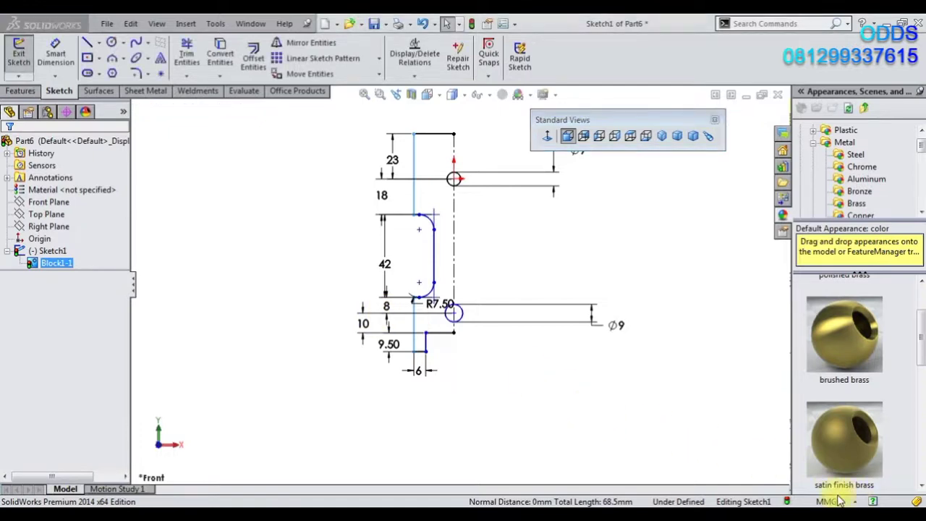
Step: Dimension the block to the centreline, accepting it as a driven dimension
scroll(413, 243, "down", 1)
scroll(440, 269, "down", 1)
scroll(447, 204, "down", 1)
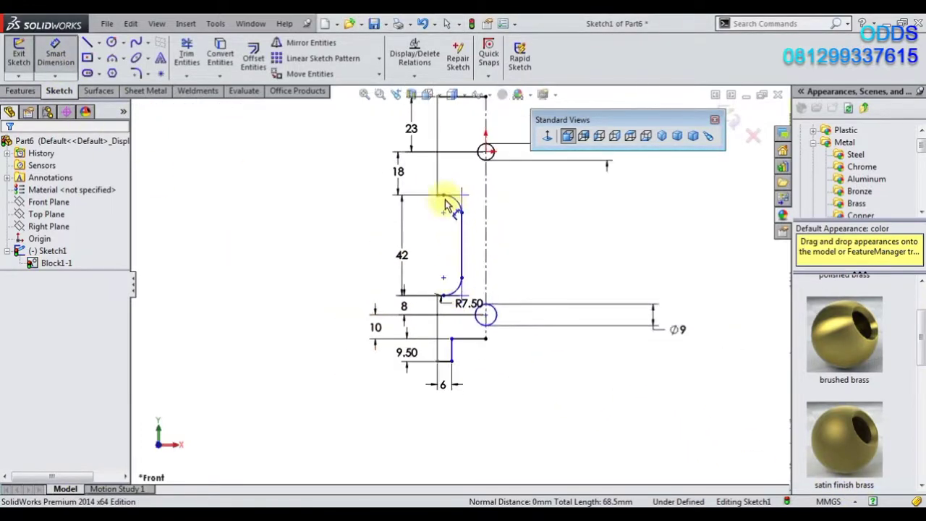
left_click(438, 189)
left_click(488, 212)
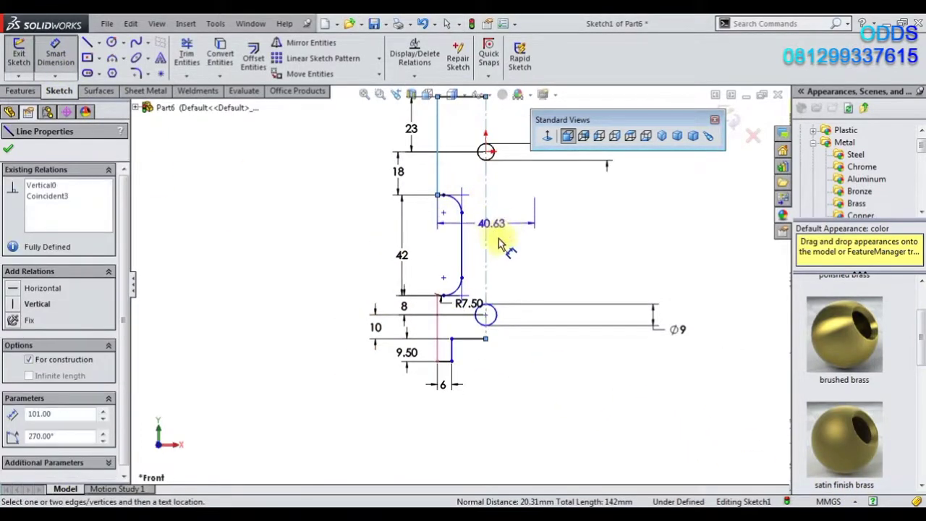
left_click(478, 248)
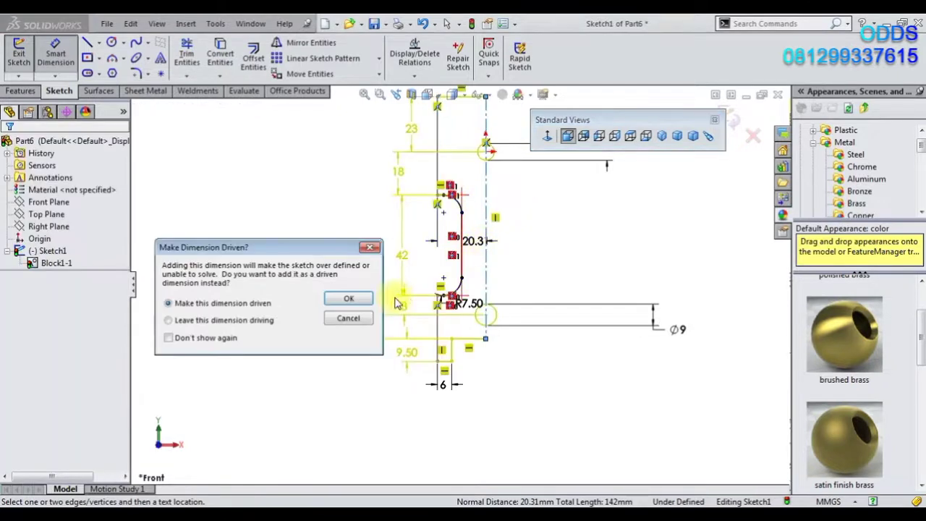
left_click(349, 298)
scroll(485, 293, "down", 2)
Step: Undo the over-defining dimension, the block and the corner fillets
scroll(467, 326, "down", 2)
scroll(463, 326, "up", 1)
scroll(438, 322, "up", 1)
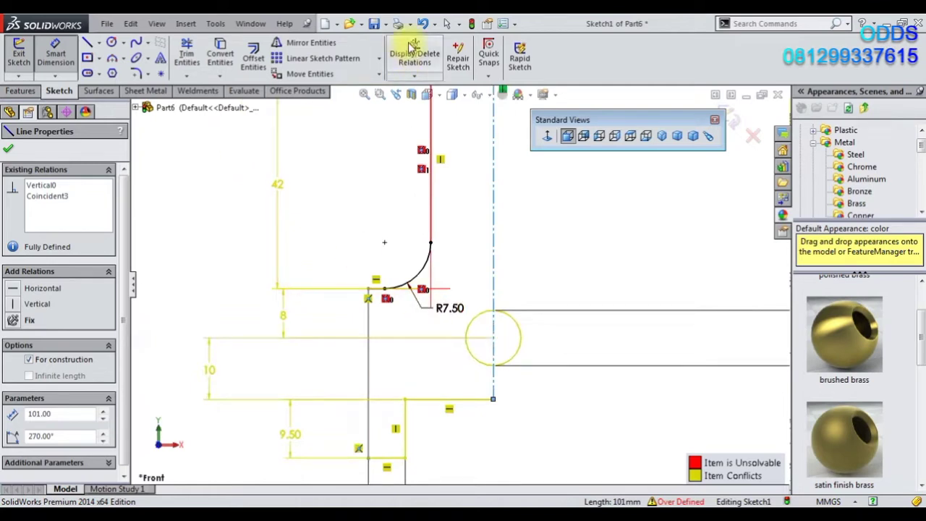
left_click(422, 25)
left_click(425, 27)
left_click(424, 26)
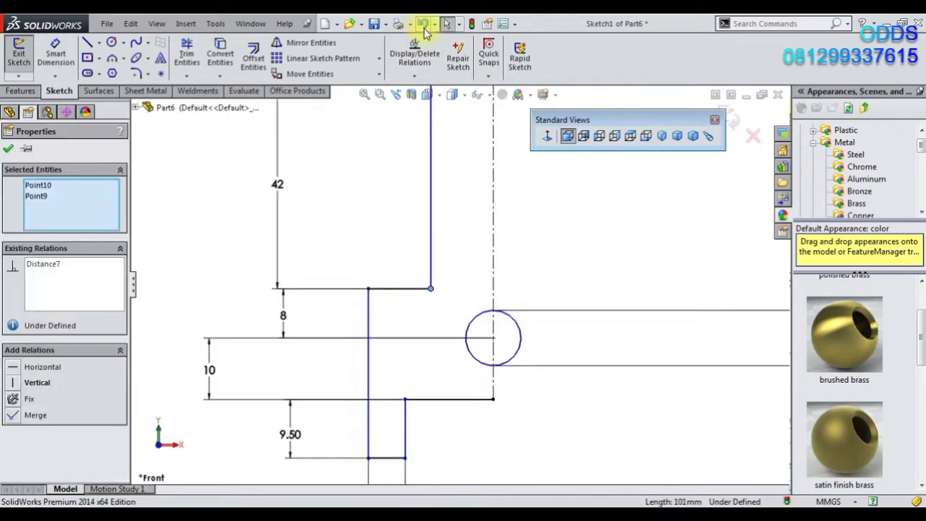
scroll(434, 176, "up", 3)
Step: Dimension the upper outer edge 15 mm from the centreline
left_click(56, 52)
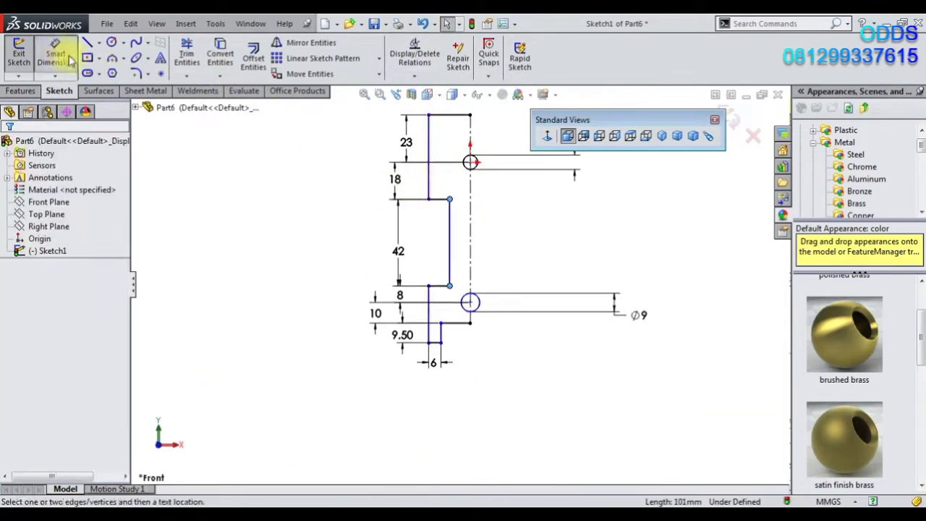
left_click(431, 180)
left_click(471, 194)
left_click(459, 190)
type("15")
key("Return")
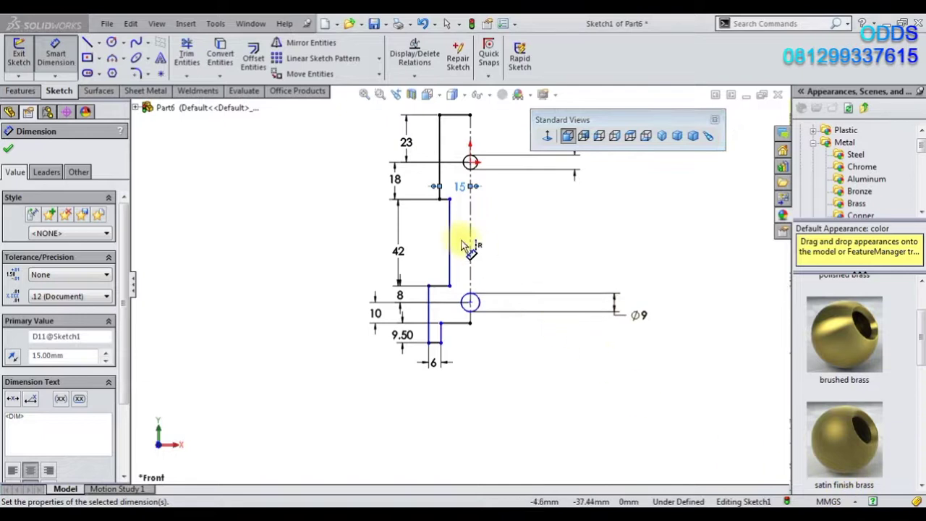
left_click(432, 235)
scroll(432, 236, "down", 2)
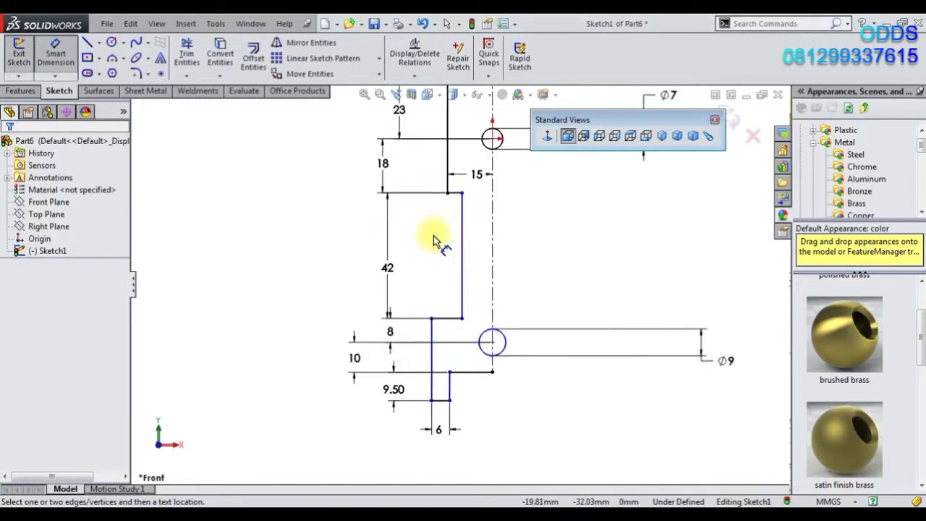
key("Escape")
Step: Make the lower and upper outer edges collinear
left_click(431, 322)
left_click(447, 127, "ctrl")
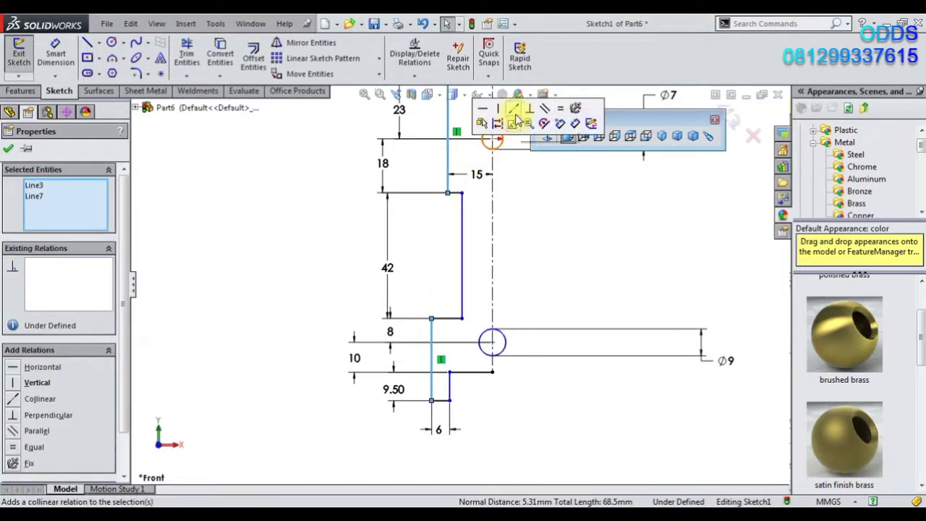
left_click(514, 110)
Step: Try deleting the 42 mm inner edge and nearby segments and trimming, then undo it all
left_click(466, 221)
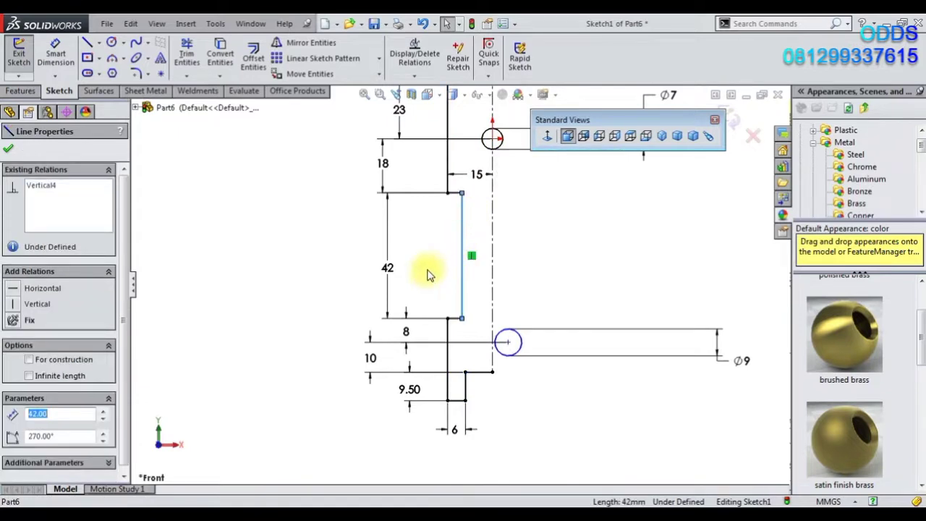
key("Delete")
left_click(454, 320)
key("Delete")
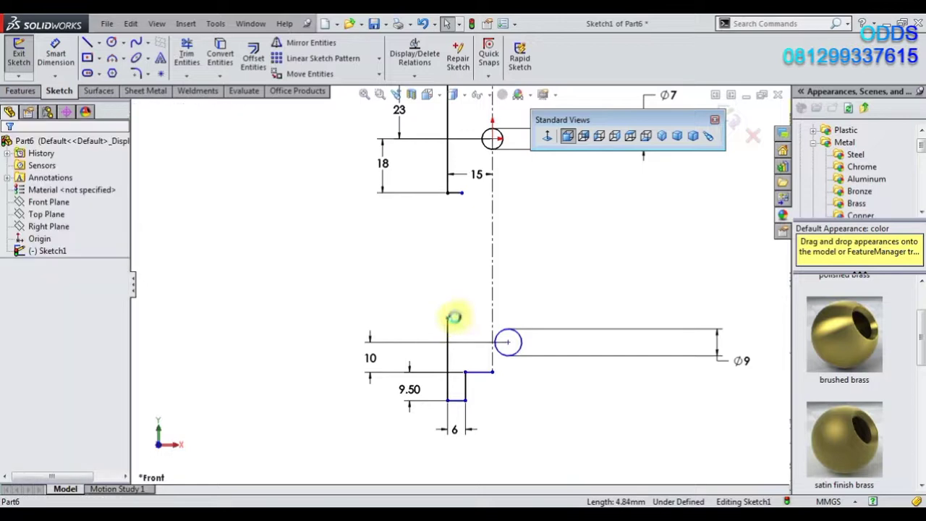
left_click(449, 337)
key("Delete")
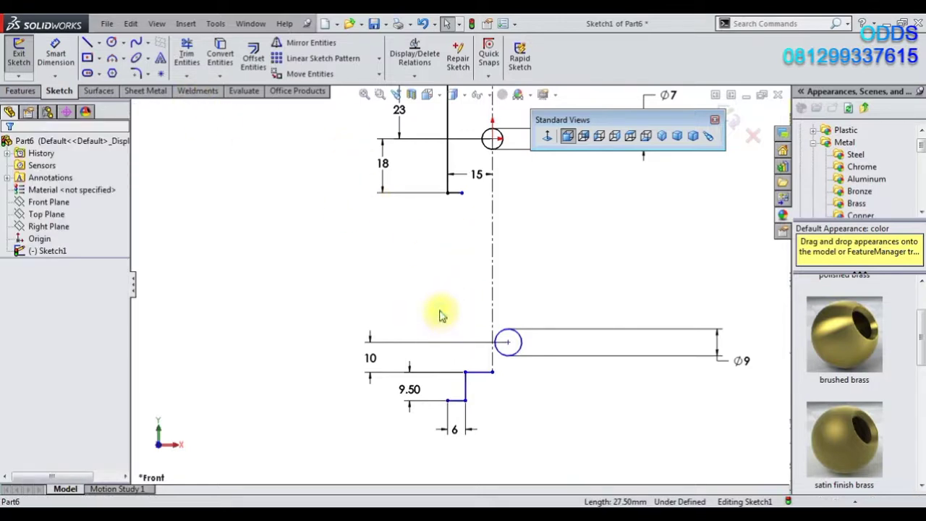
left_click(187, 54)
mouse_move(451, 186)
left_mouse_down("shift")
mouse_move(440, 455)
mouse_move(483, 453)
left_mouse_up("shift")
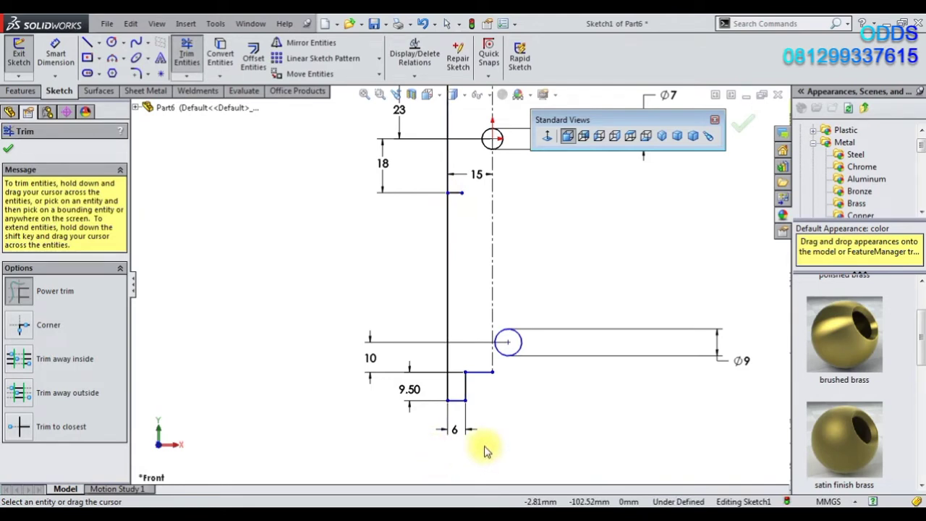
left_click(423, 25)
left_click(422, 25)
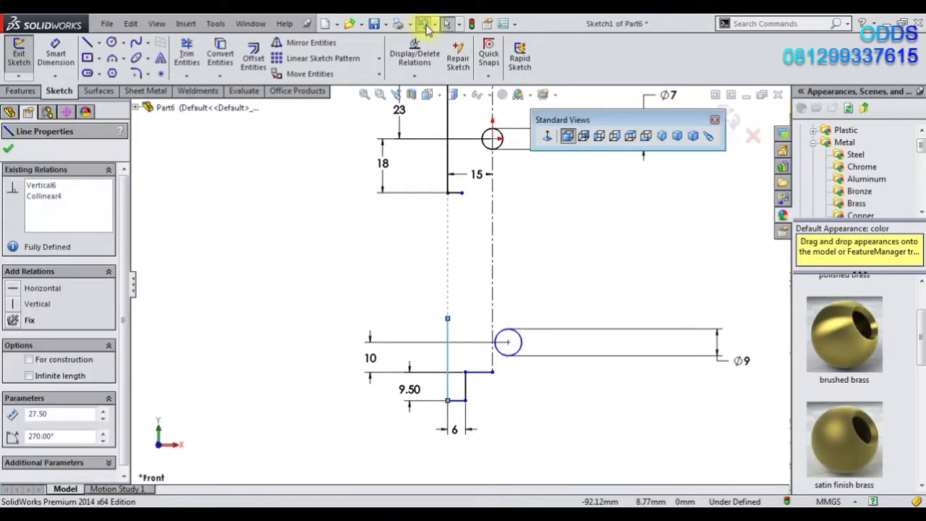
left_click(424, 26)
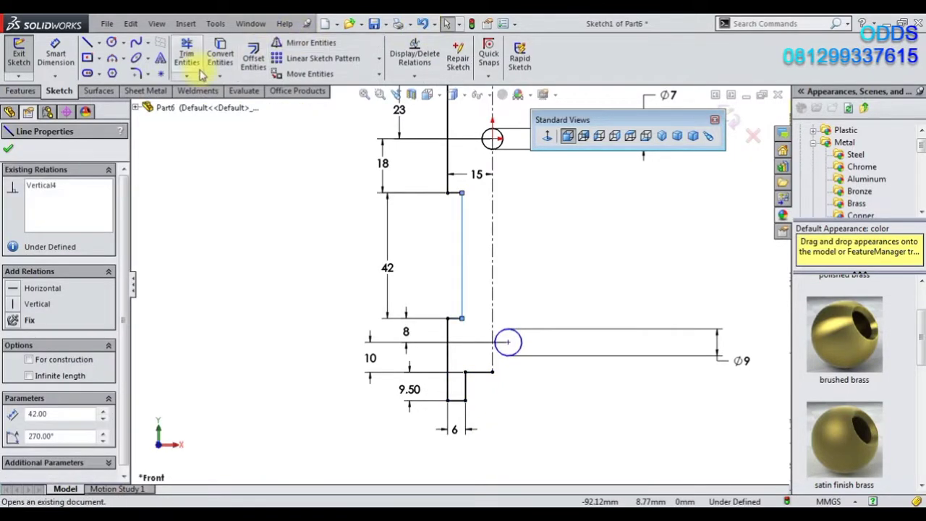
Step: Abandon the fillet and drag the 42 mm inner edge toward the centreline
left_click(136, 73)
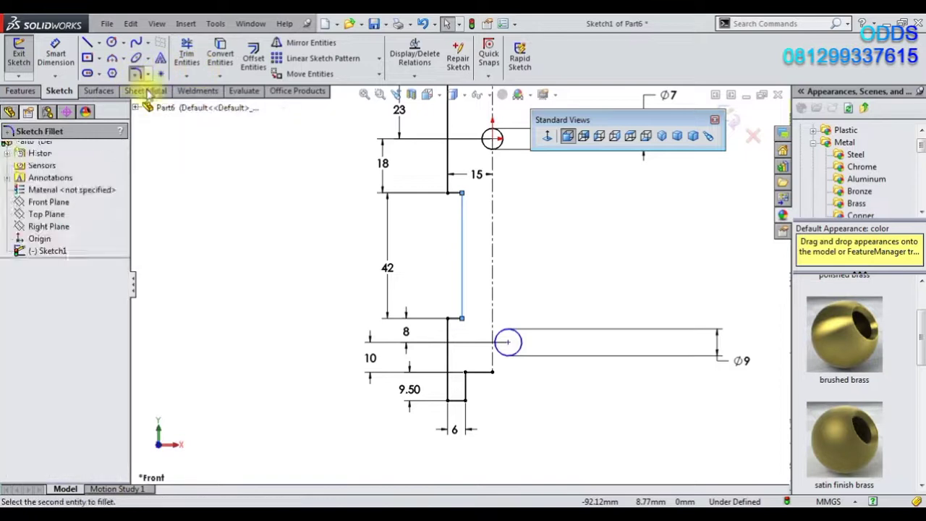
left_click(462, 197)
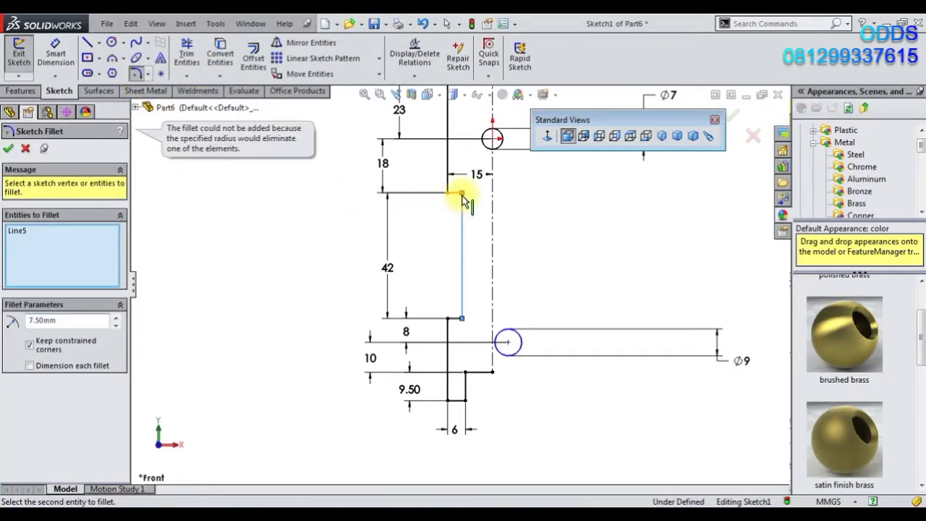
left_click(25, 148)
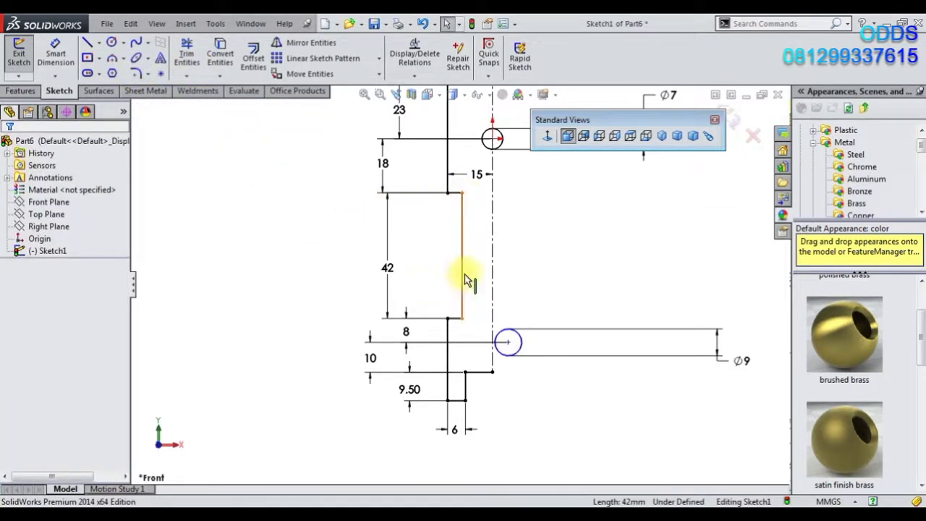
left_click_drag(461, 281, 476, 281)
left_click(196, 135)
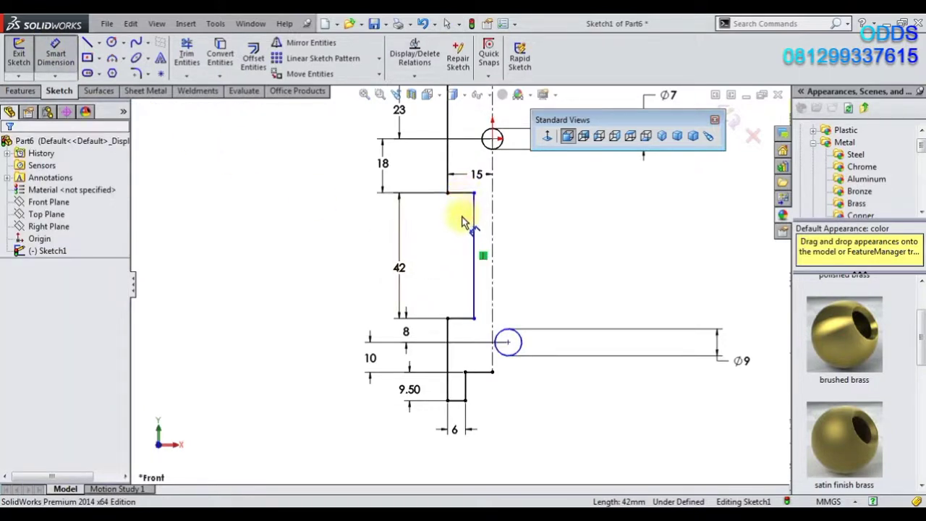
Step: Draw tangent arcs at the top and bottom corners of the 42 mm edge
left_click(114, 58)
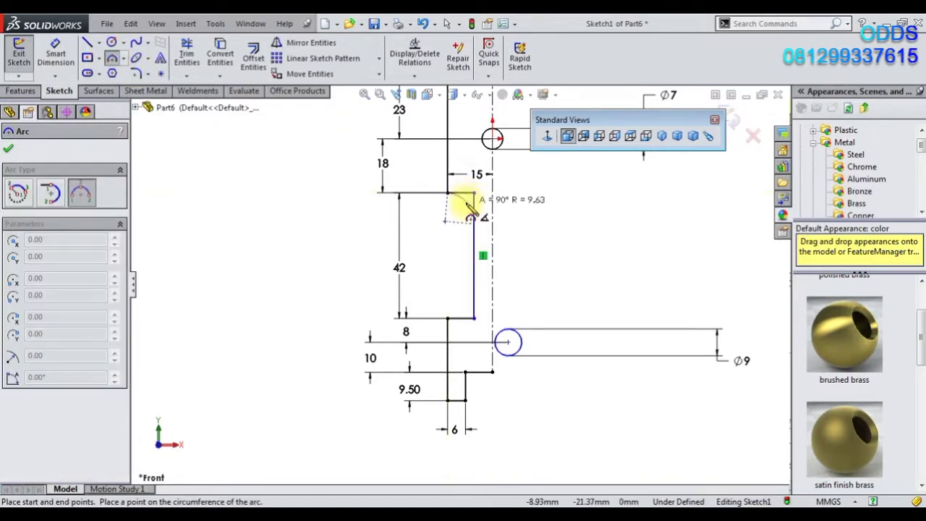
left_click(467, 205)
left_click(449, 319)
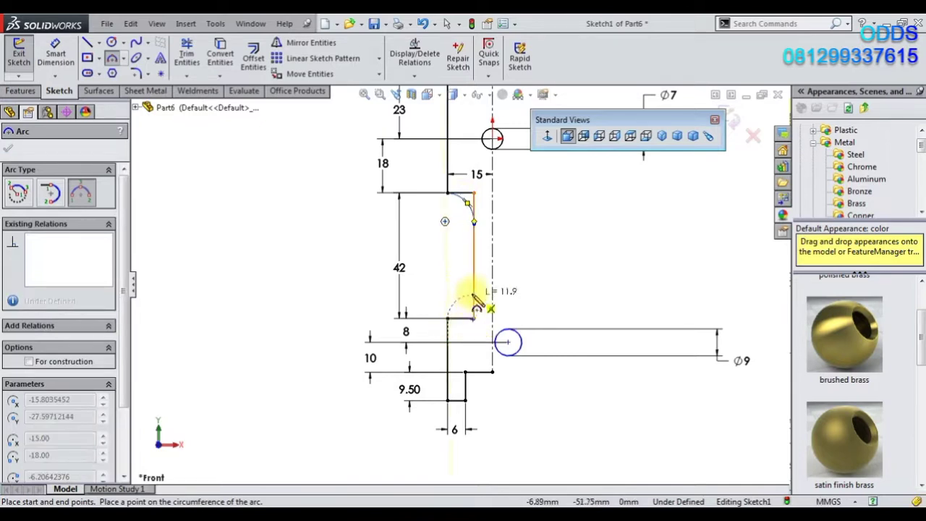
left_click(469, 315)
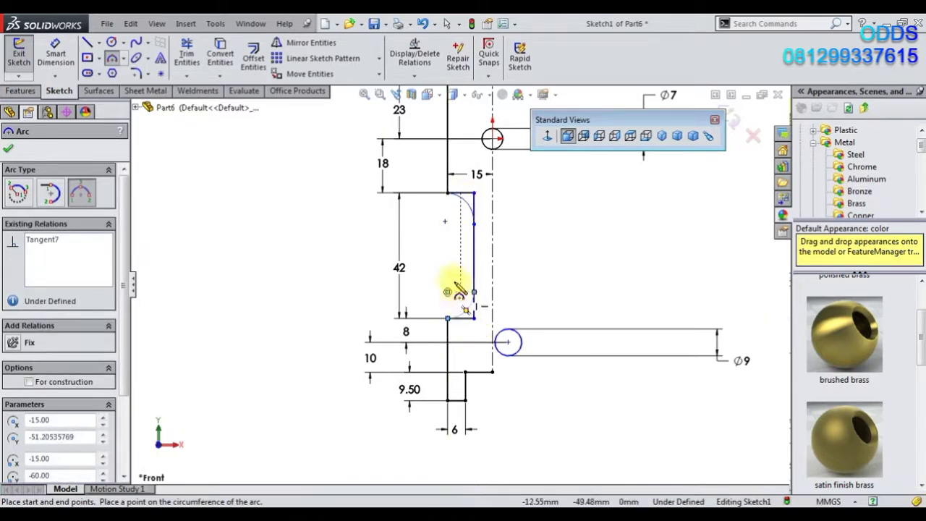
scroll(450, 278, "down", 1)
left_click(186, 55)
scroll(500, 236, "down", 1)
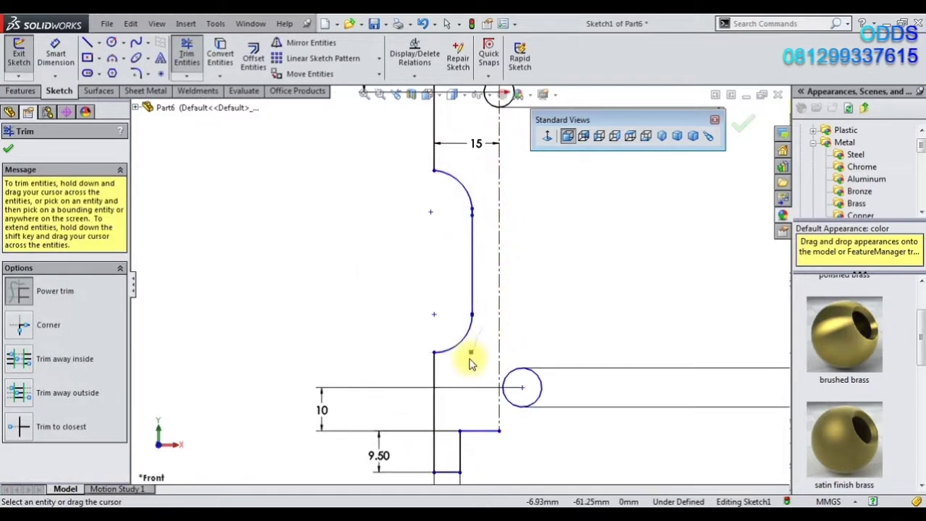
Step: Dimension the recess 42 mm tall and 8 mm above the lower hole's centre
left_click(55, 54)
left_click(434, 171)
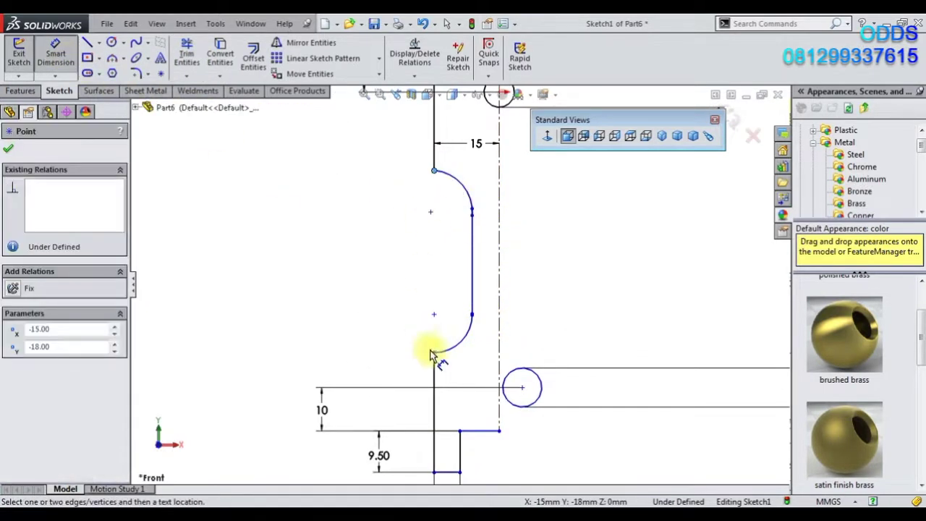
left_click(432, 354)
left_click(350, 246)
key("Return")
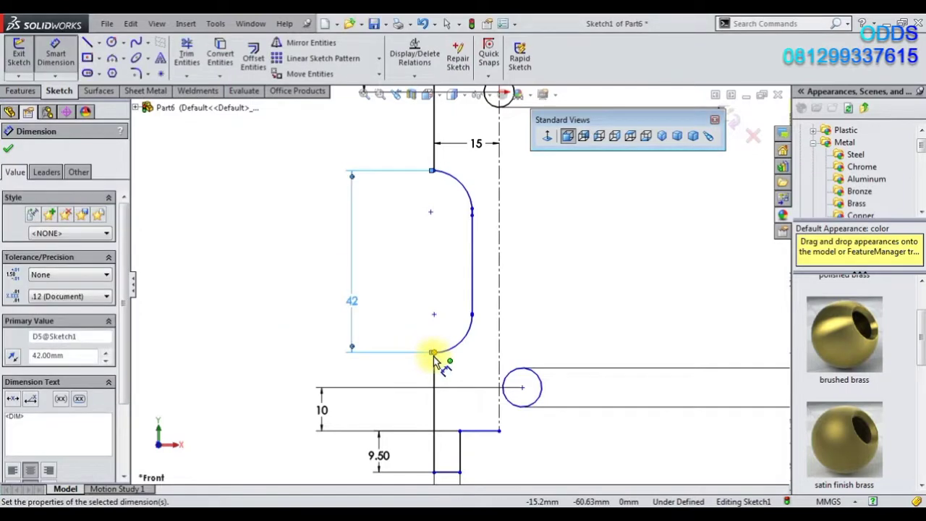
left_click(434, 352)
left_click(522, 387)
left_click(360, 380)
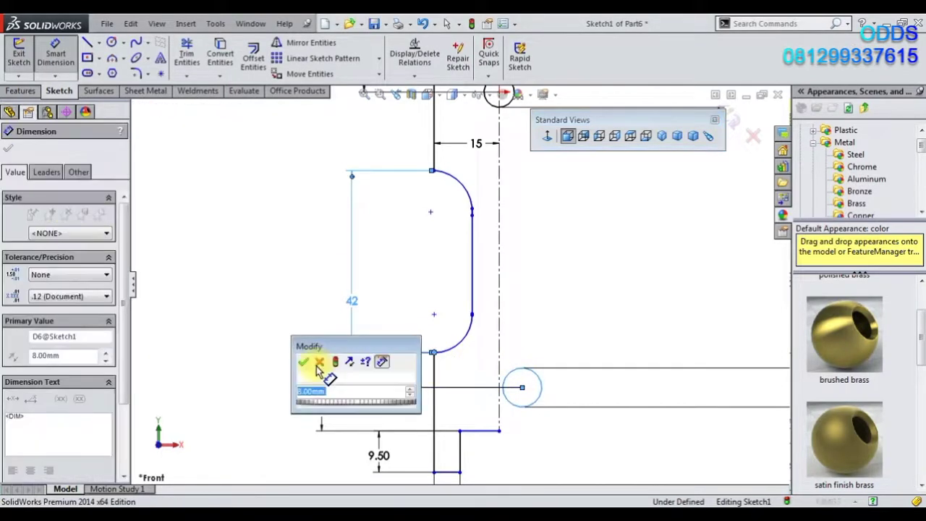
key("Return")
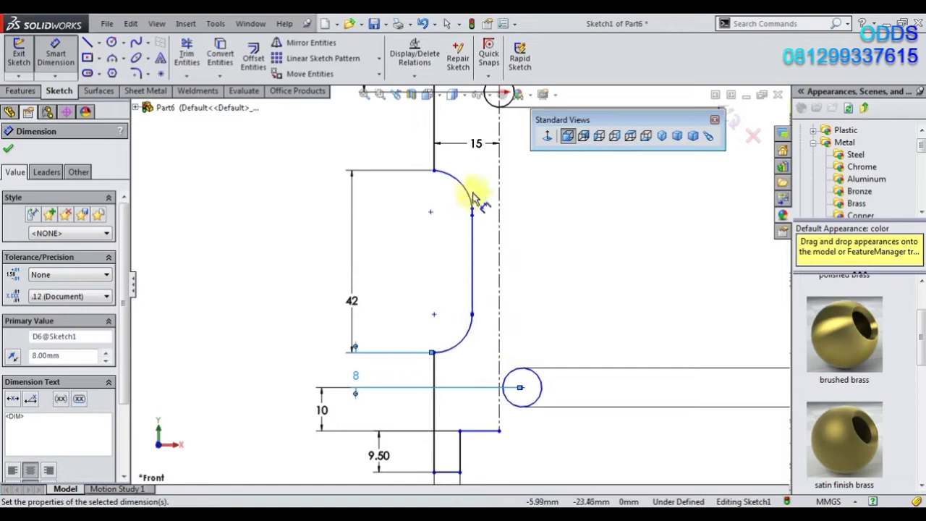
Step: Set the upper and lower end arcs of the recess to R7.5 mm
left_click(472, 188)
left_click(456, 199)
type("7.5")
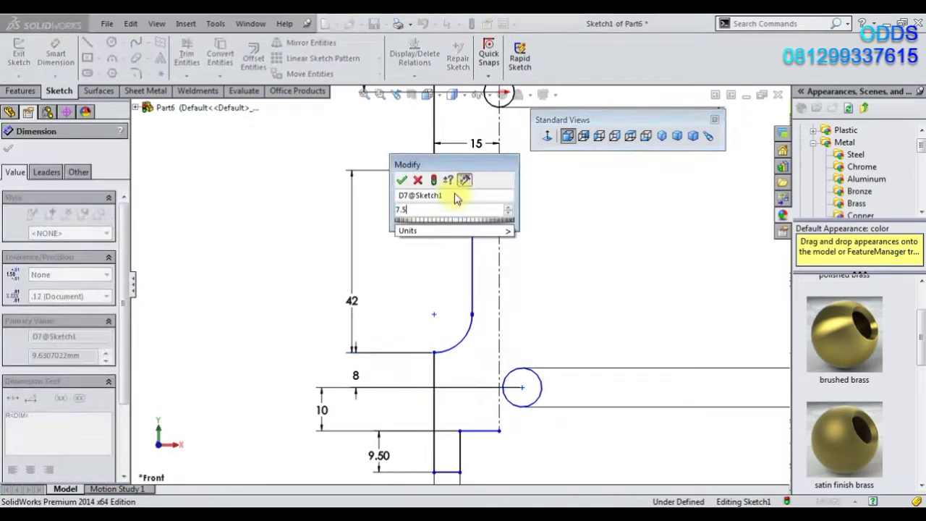
key("Return")
left_click(469, 346)
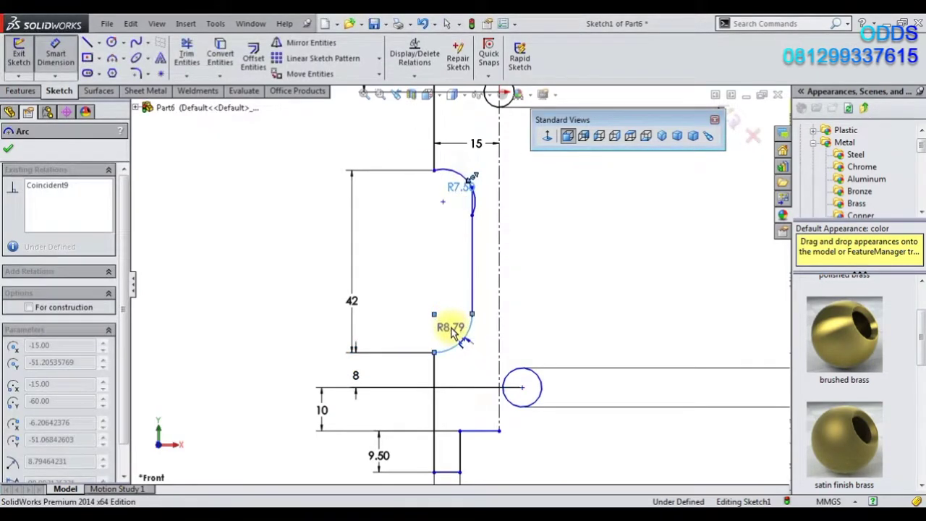
left_click(452, 330)
type("7.5")
key("Return")
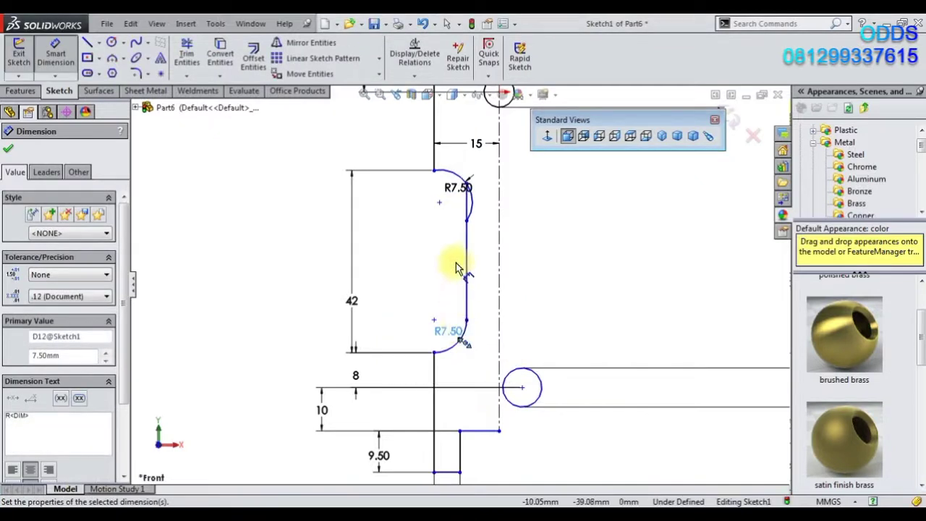
scroll(456, 268, "down", 2)
left_click(186, 54)
Step: Exit trimming and make the upper arc's centre and endpoint Horizontal
scroll(506, 174, "down", 4)
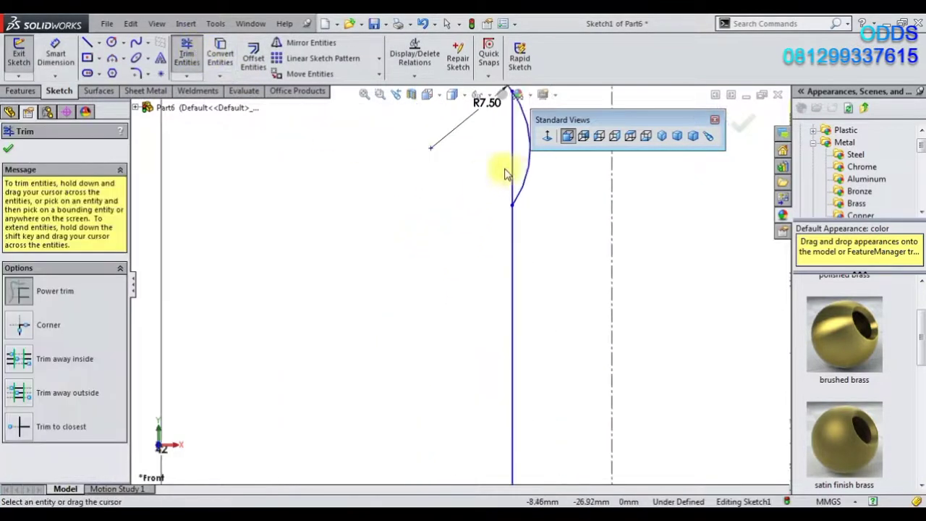
key("Escape")
scroll(431, 187, "up", 2)
left_click(443, 207)
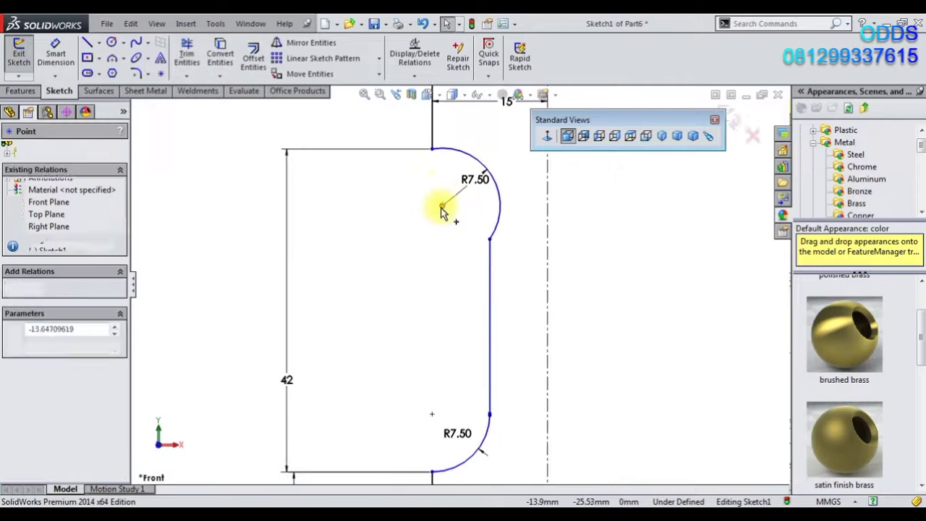
left_click(432, 150, "ctrl")
key("Delete")
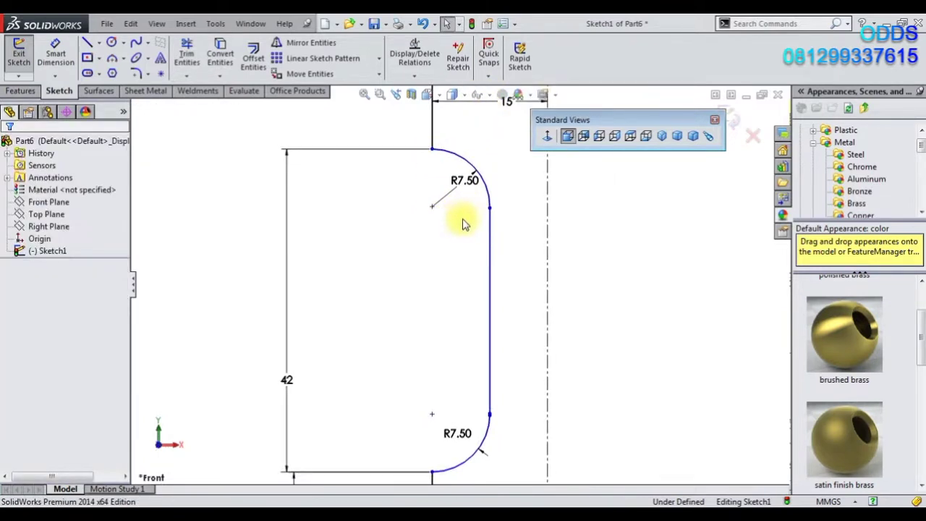
left_click(490, 208)
left_click(432, 206, "ctrl")
left_click(469, 150)
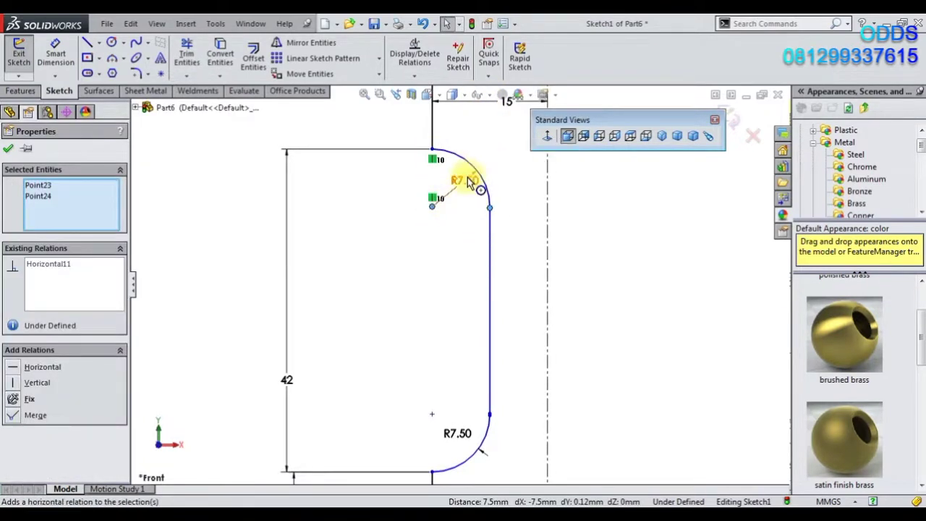
Step: Make the lower arc's centre and endpoint Horizontal, undoing the conflicting Vertical relation
left_click(461, 433)
left_click(432, 415)
left_click(490, 414, "ctrl")
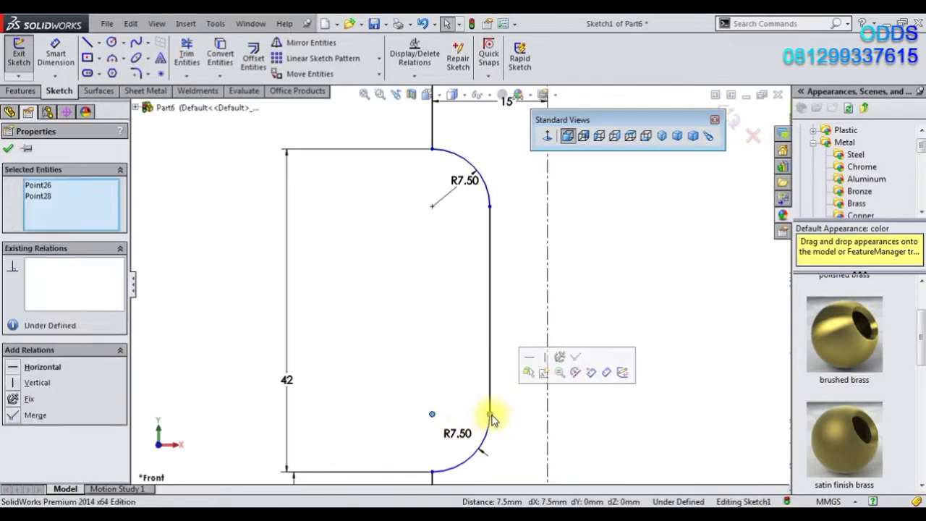
left_click(532, 370)
left_click(434, 472)
left_click(432, 415, "ctrl")
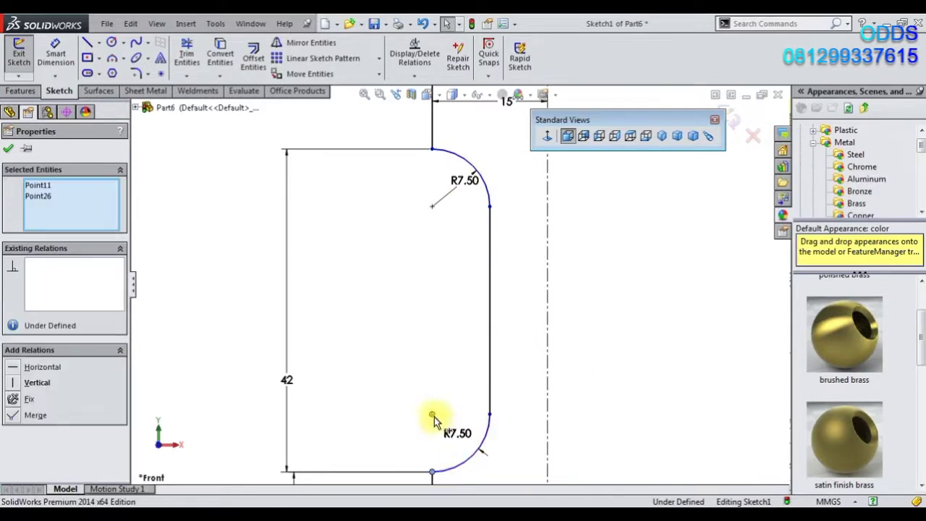
left_click(454, 362)
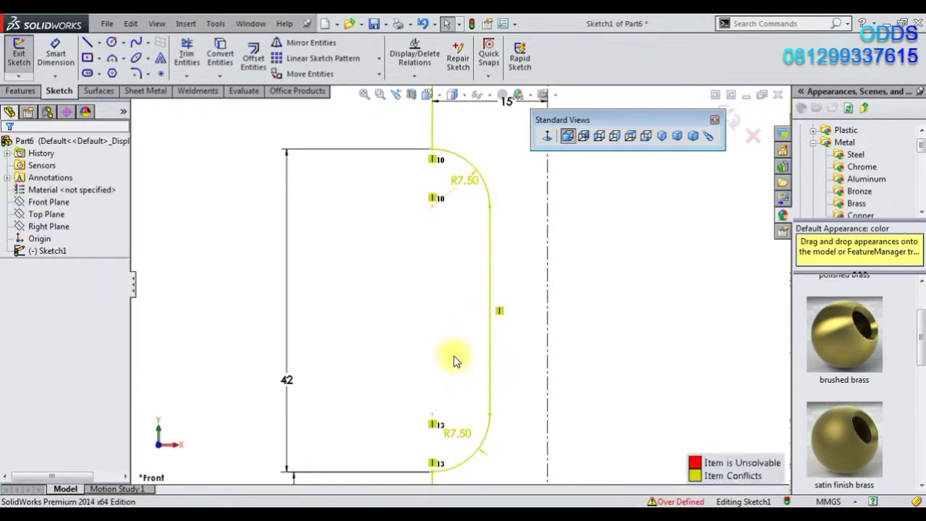
scroll(455, 362, "up", 2)
key("ctrl+z")
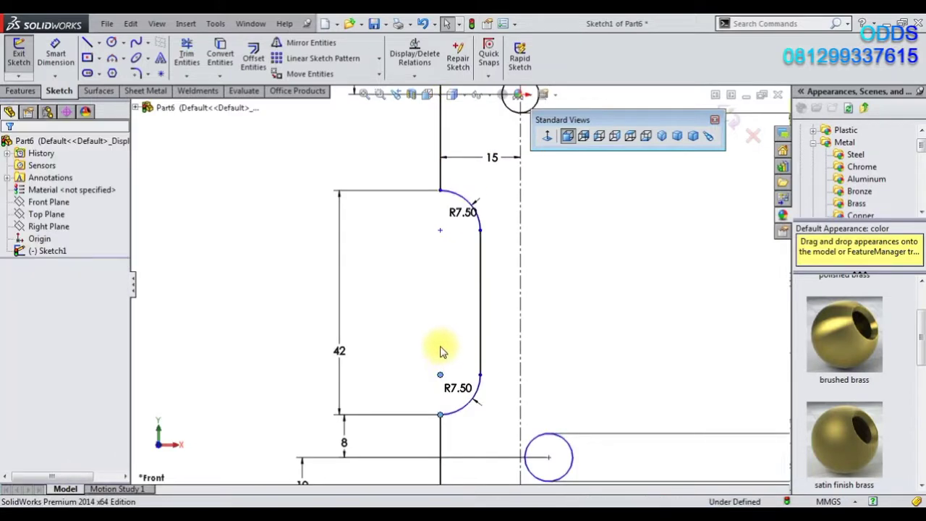
Step: Check the relations on the vertical lines and the two arc centre points
left_click(441, 376)
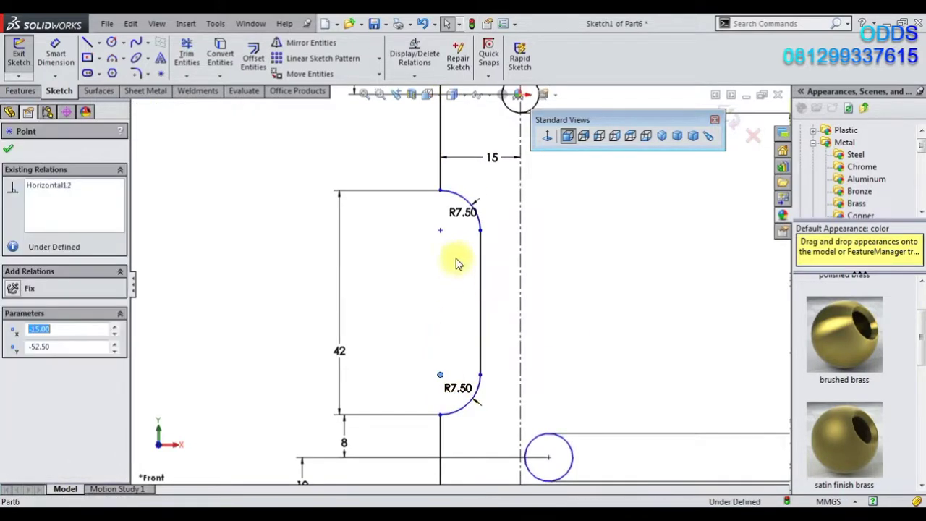
left_click(441, 424)
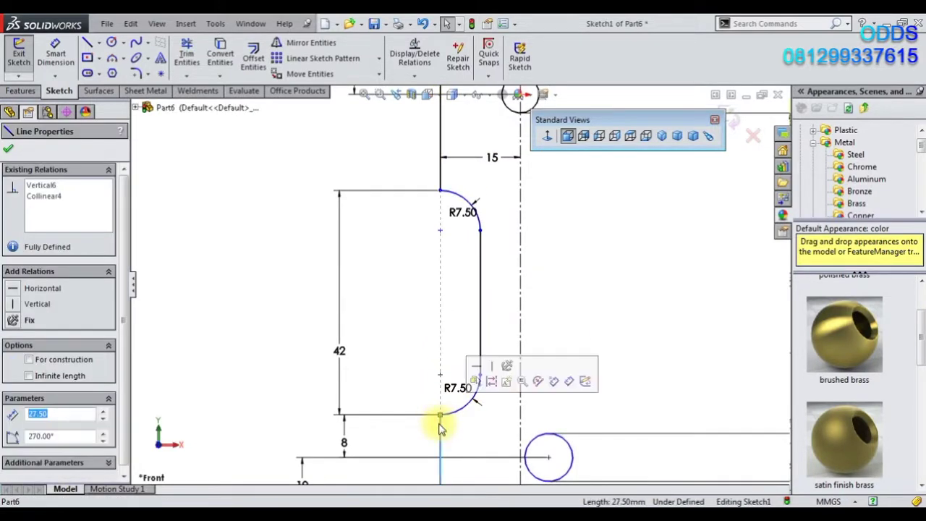
left_click(441, 180, "ctrl")
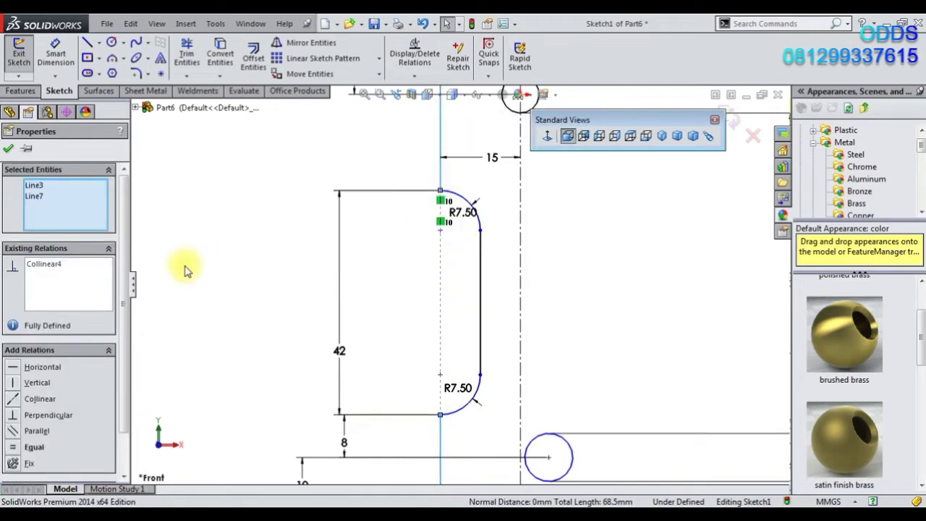
left_click(393, 323)
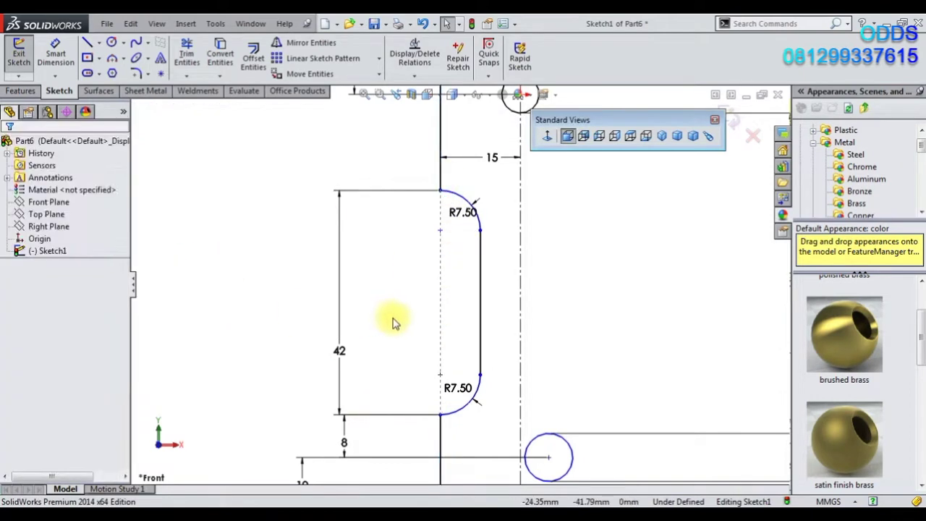
left_click(441, 376)
left_click(440, 231, "ctrl")
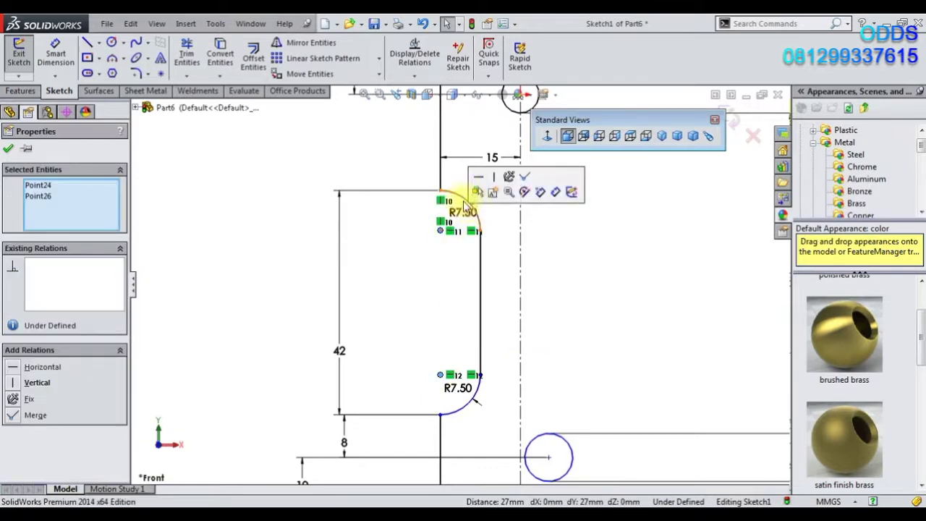
left_click(409, 335)
key("z")
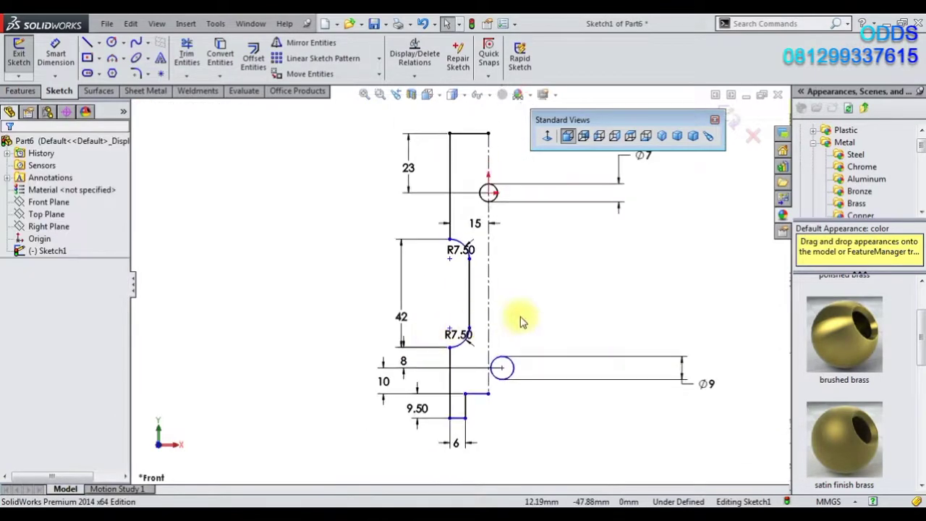
scroll(528, 275, "up", 2)
scroll(513, 326, "up", 1)
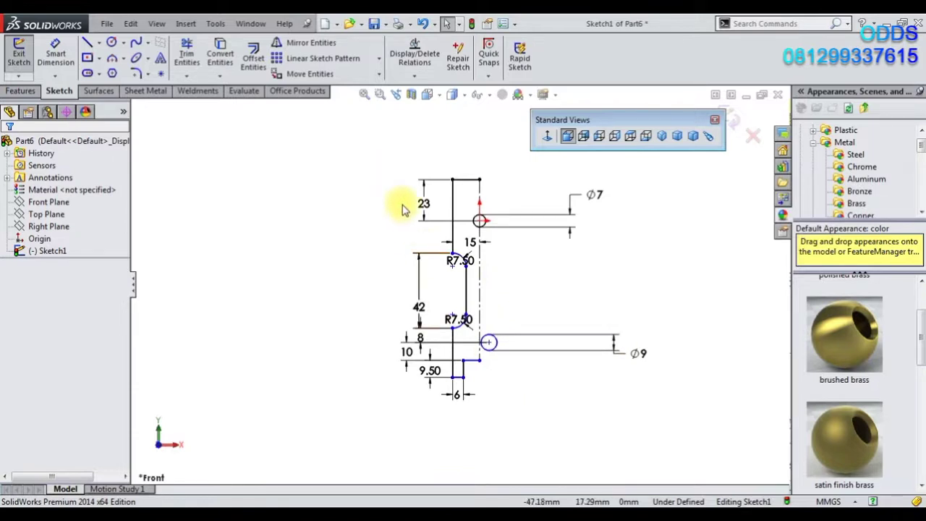
scroll(461, 334, "down", 4)
Step: Make the Ø9 hole's centre Coincident with the vertical centerline
left_click(449, 326)
left_click(436, 319, "ctrl")
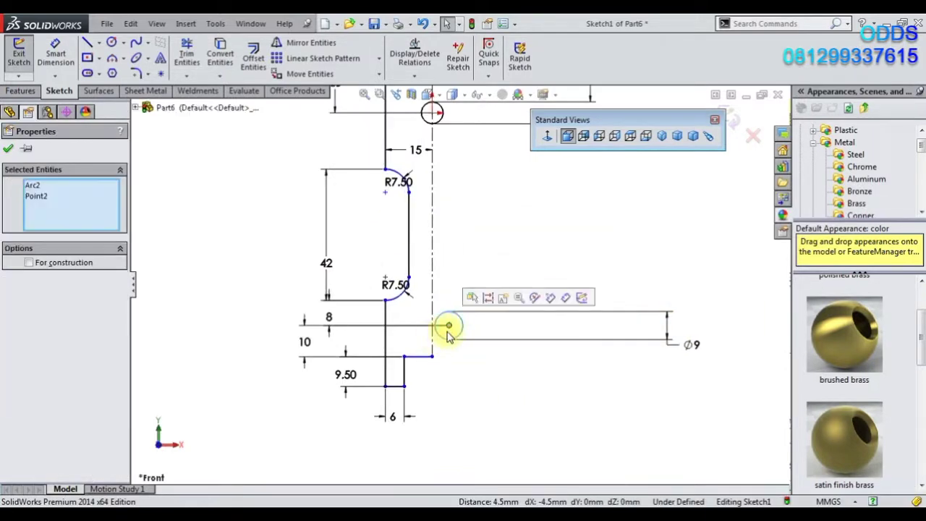
left_click(435, 302, "ctrl")
left_click(482, 248)
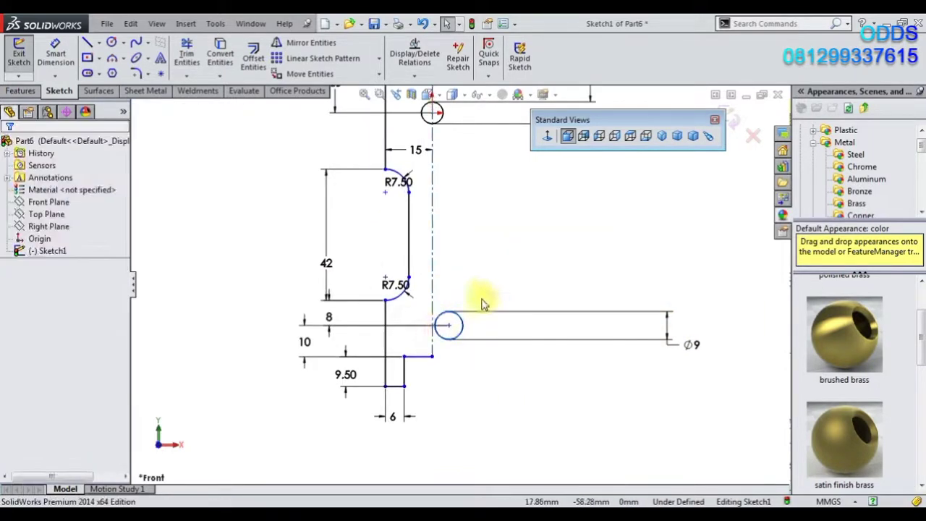
left_click(448, 325)
left_click(434, 248, "ctrl")
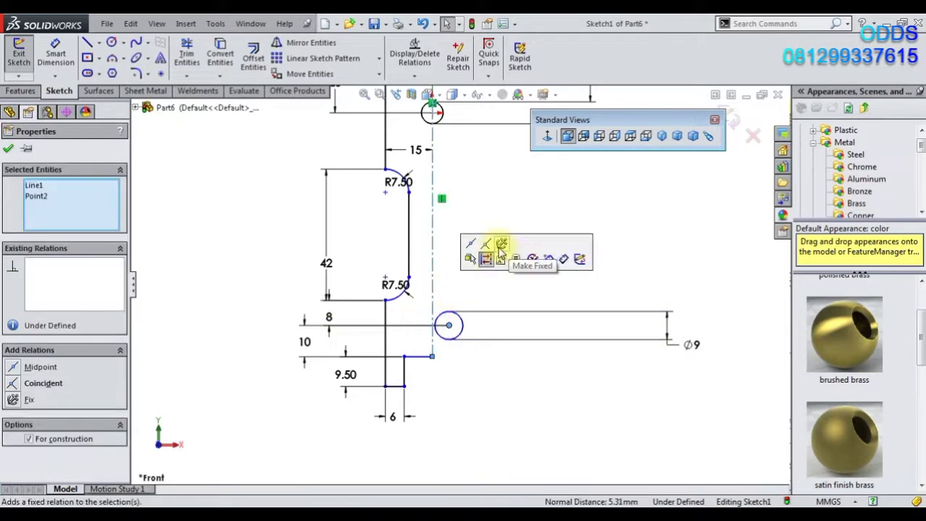
Step: Move the Ø9 and Ø7 diameter dimensions to the right of their circles
mouse_move(691, 345)
left_mouse_down()
mouse_move(550, 344)
mouse_move(579, 309)
left_mouse_up()
scroll(535, 333, "up", 2)
mouse_move(554, 161)
left_mouse_down()
mouse_move(583, 177)
mouse_move(565, 181)
left_mouse_up()
left_click_drag(340, 148, 499, 382)
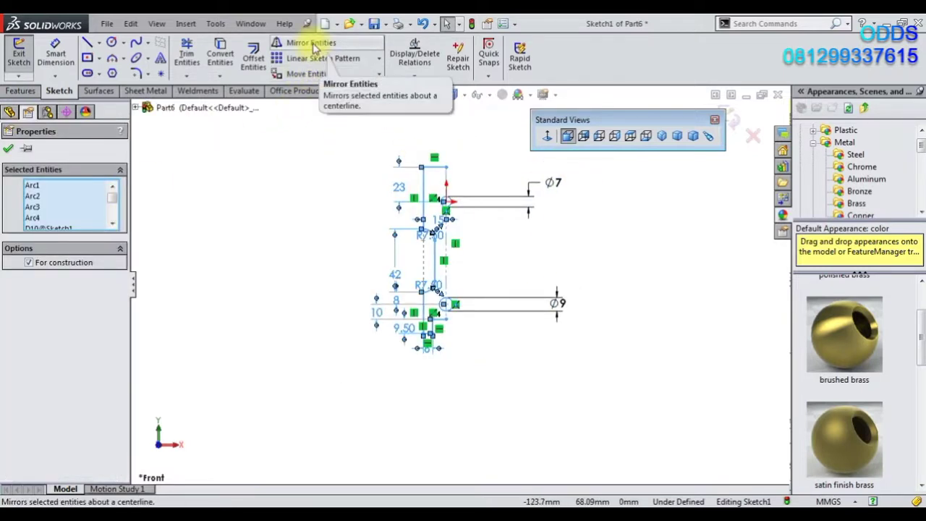
Step: Mirror the selected half-profile about the centerline
left_click(364, 224)
scroll(485, 289, "down", 1)
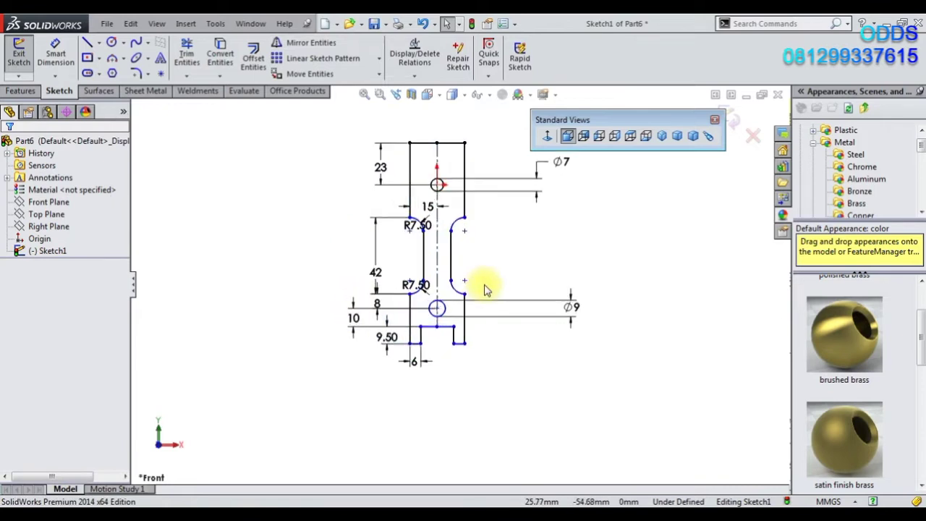
scroll(488, 290, "down", 2)
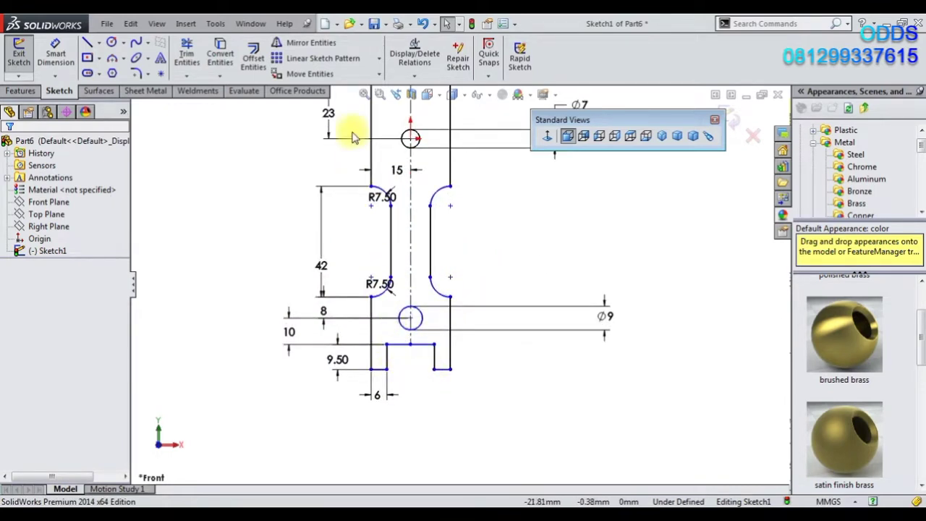
Step: Trim away the leftover line segment at the bottom of the profile
left_click(186, 55)
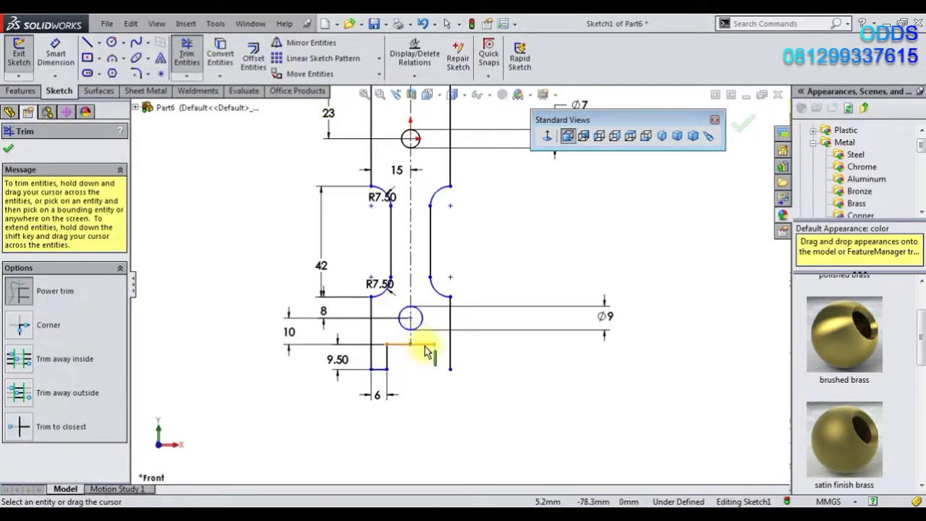
left_click(467, 353)
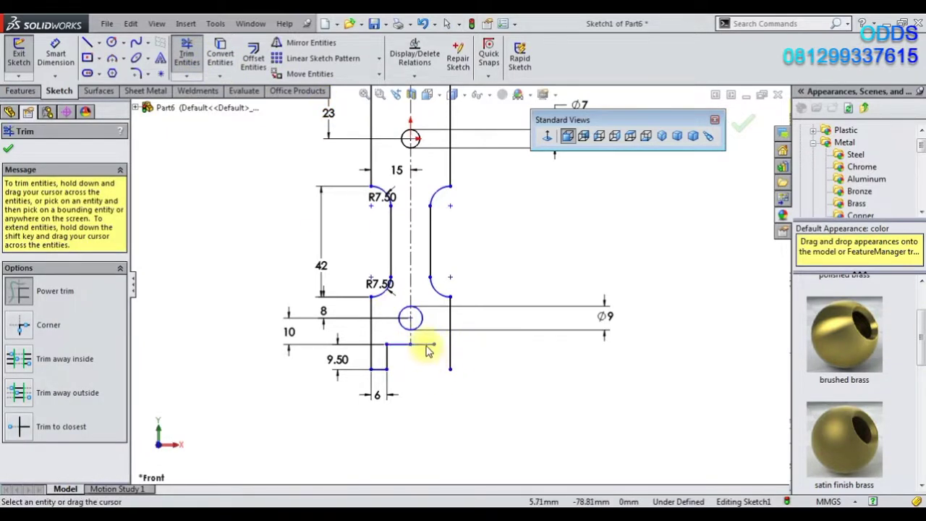
left_click_drag(469, 352, 446, 368)
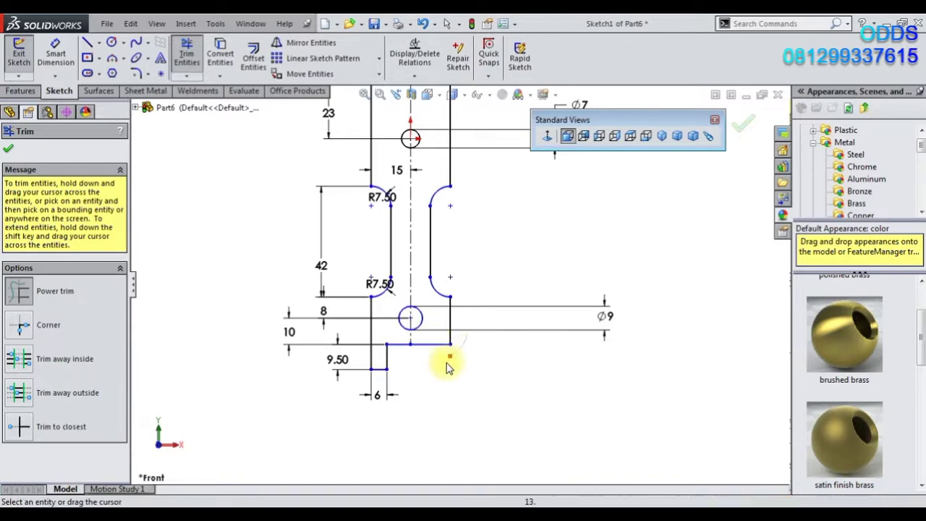
left_click(9, 150)
key("f")
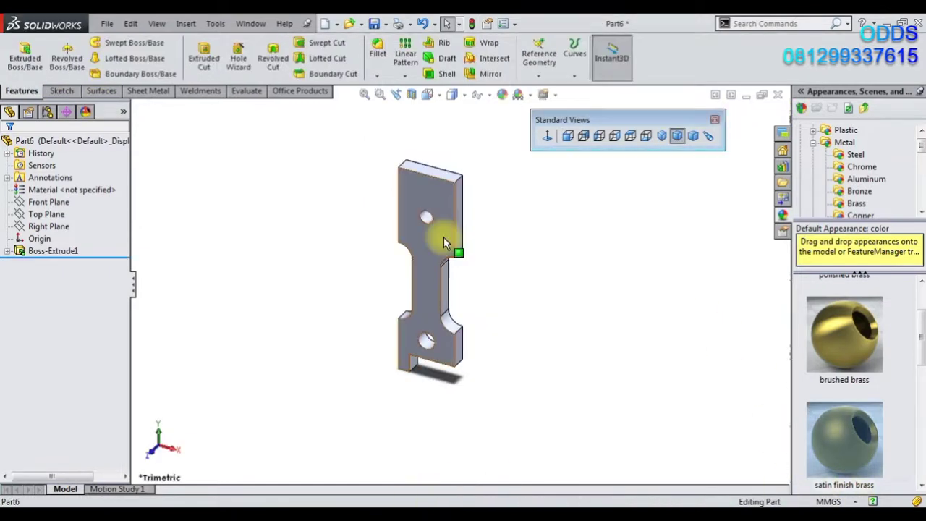
Step: Start a new sketch on the plate's front face, viewed Normal To it
left_click(445, 241)
left_click(713, 449)
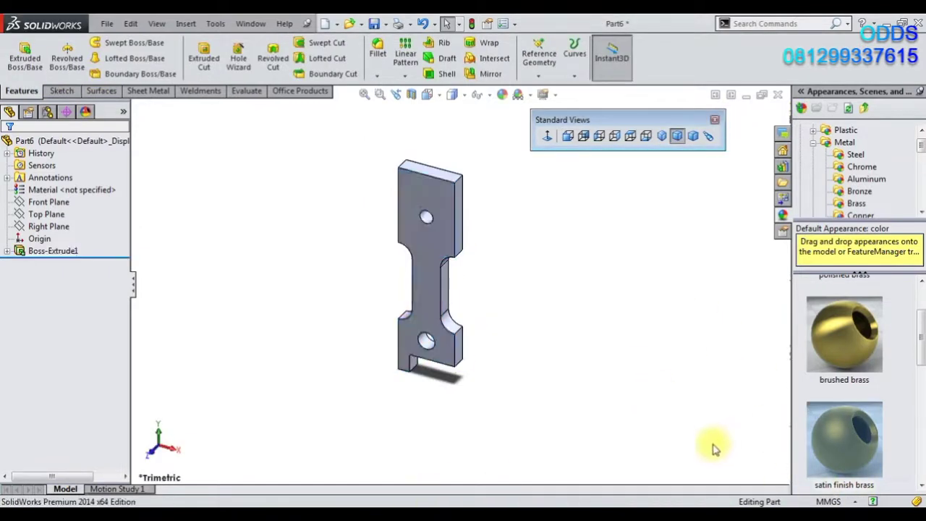
left_click(427, 253)
left_click(481, 209)
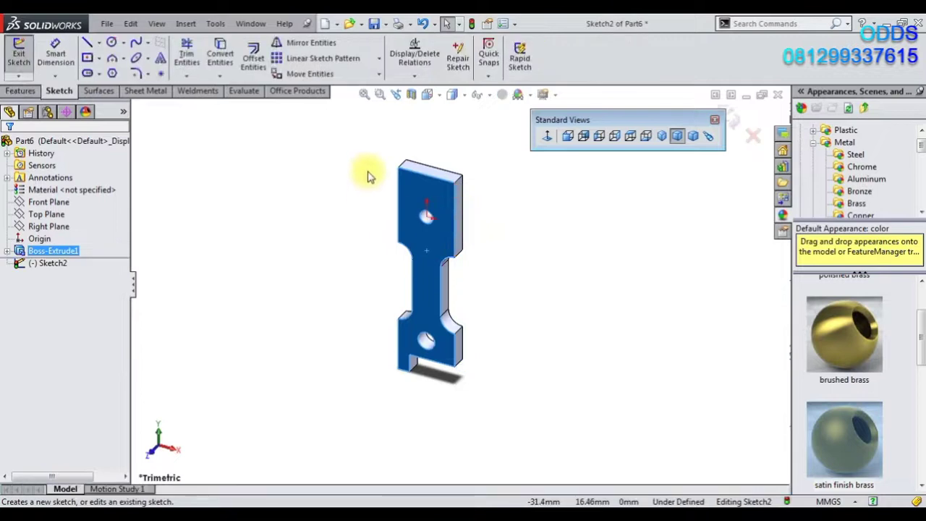
left_click(546, 139)
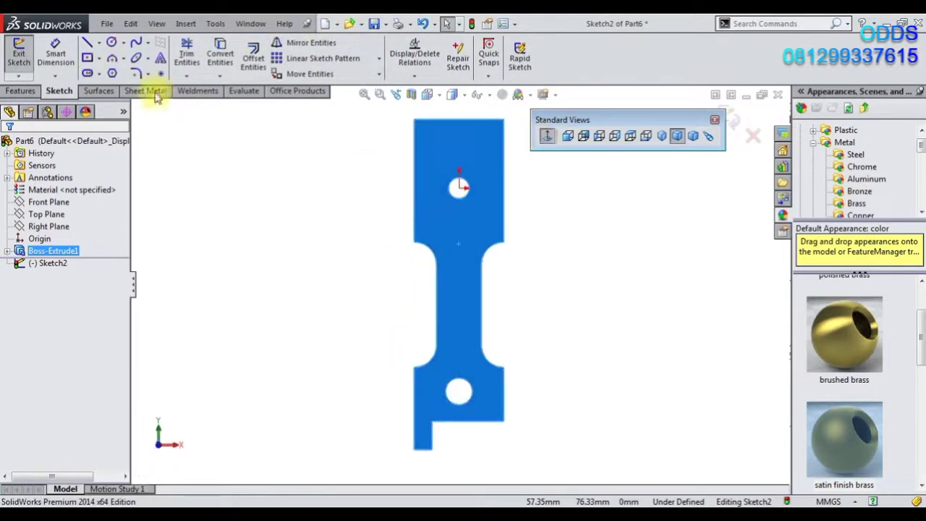
Step: Draw a circle centred on the upper hole and make it construction geometry
left_click(112, 43)
left_click(458, 187)
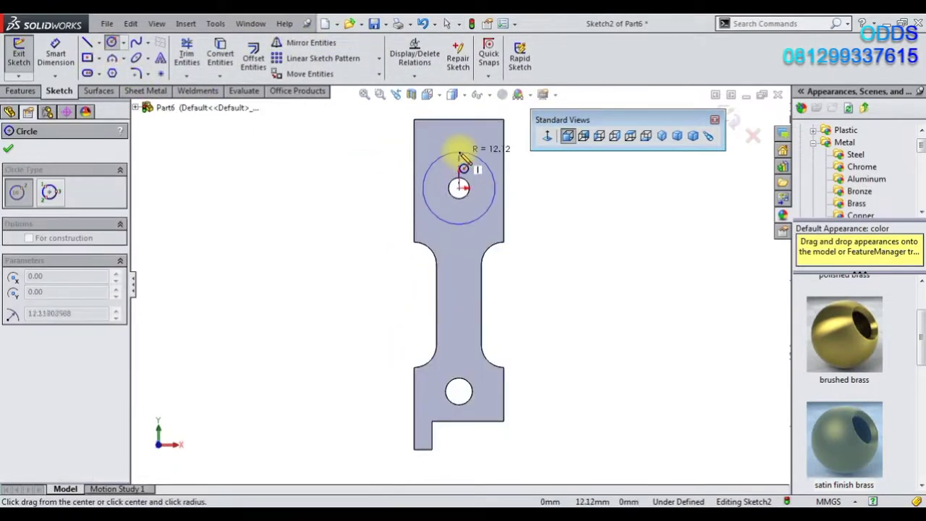
left_click(478, 156)
right_click(254, 145)
left_click(290, 177)
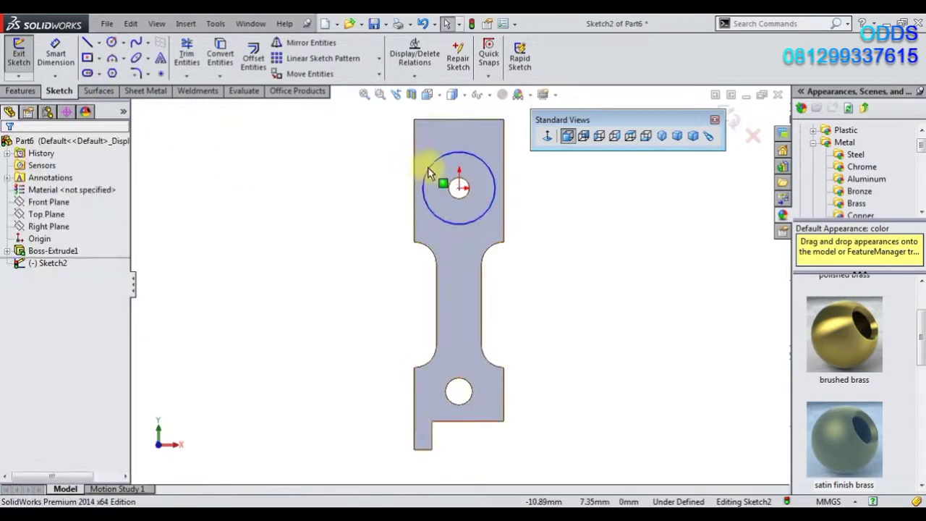
left_click(430, 170)
left_click(471, 134)
Step: Dimension the construction circle to 26 mm diameter
left_click(56, 54)
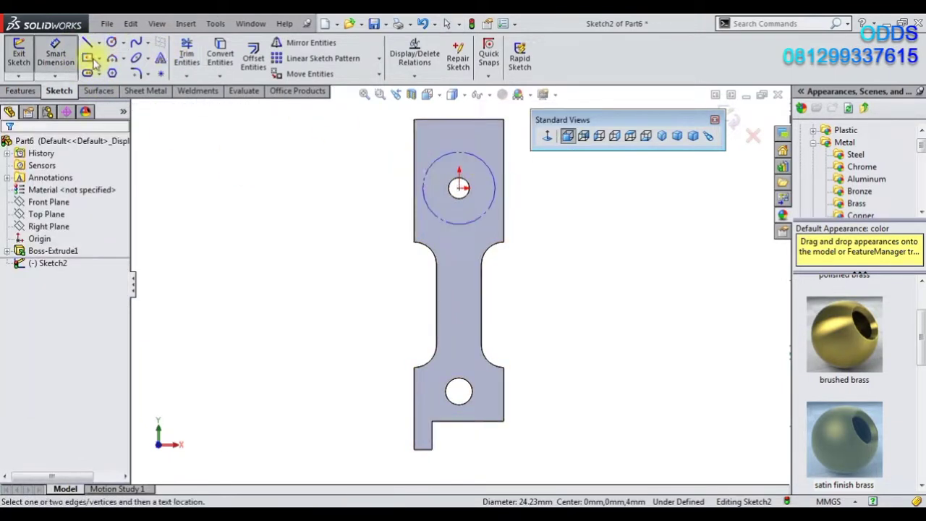
left_click(424, 190)
left_click(562, 193)
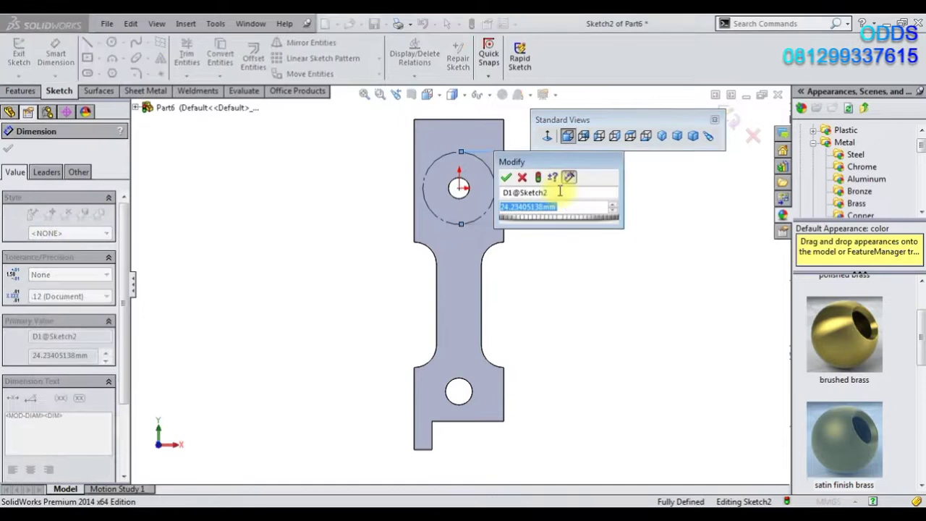
type("26")
key("Return")
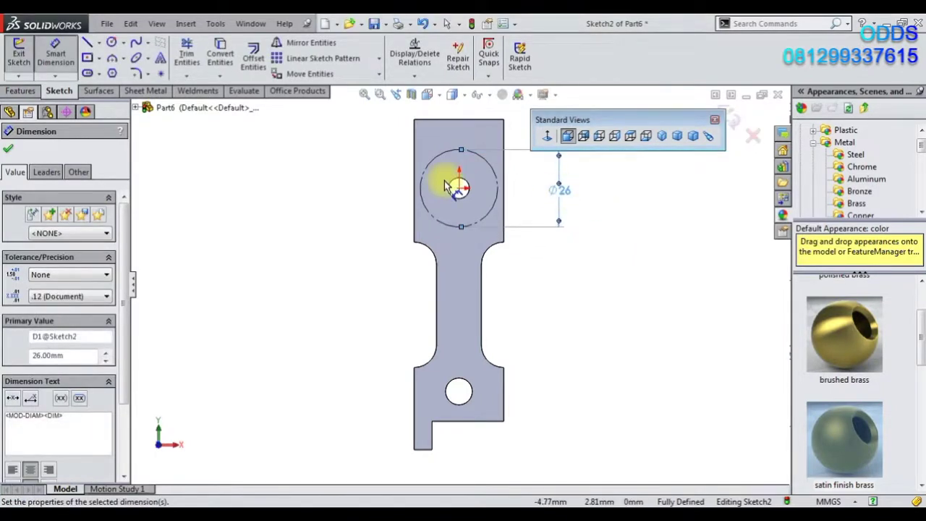
Step: Draw a vertical centerline from the upper hole centre to the plate's top edge
left_click(98, 44)
left_click(108, 68)
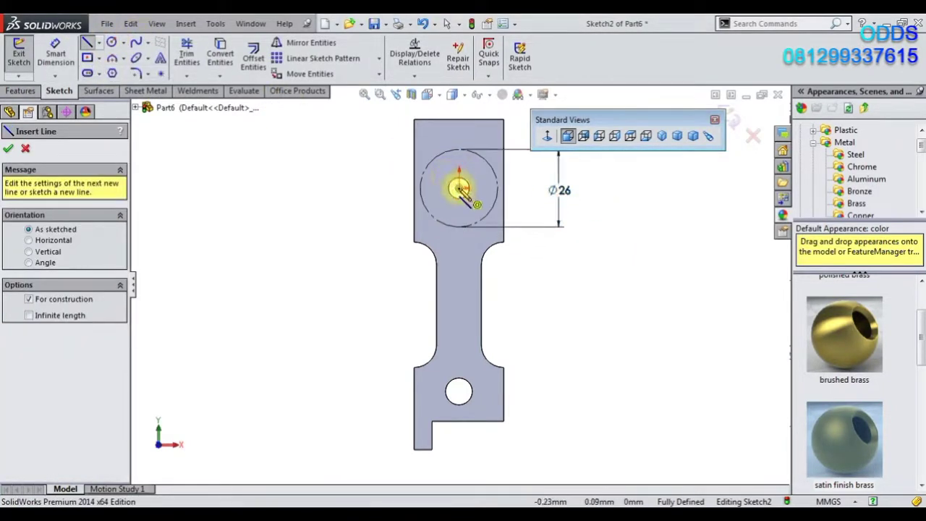
left_click(459, 188)
left_click(458, 120)
Step: Sketch a small circle on the construction circle and dimension it Ø2.1 mm
left_click(111, 42)
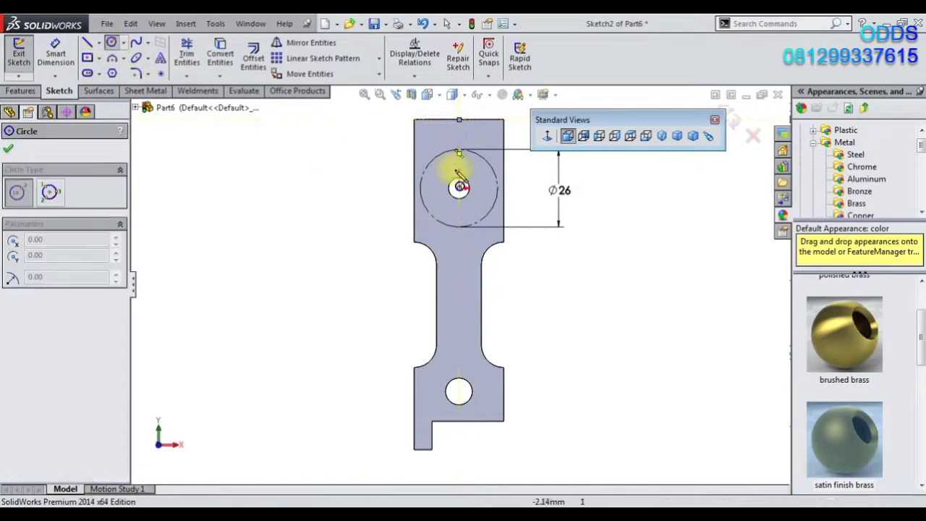
scroll(459, 174, "down", 3)
left_click(443, 165)
left_click(440, 171)
left_click(434, 161)
left_click(413, 155)
type("2.1")
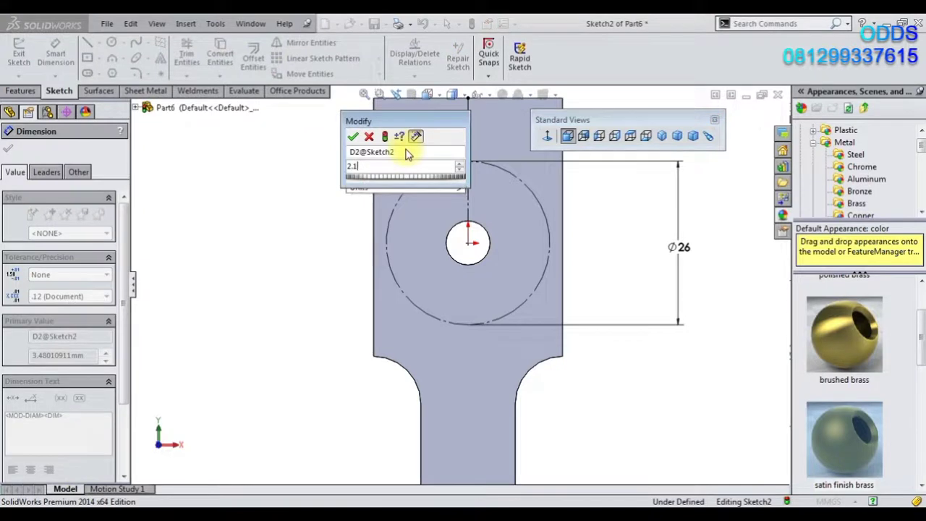
key("Return")
Step: Position the small circle 2.1 mm from the vertical centerline
left_click(444, 168)
left_click(468, 171)
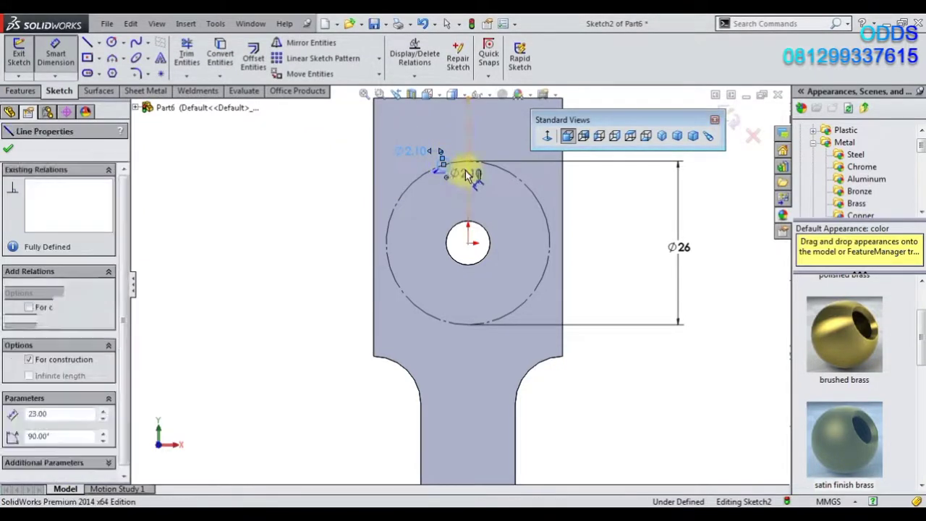
left_click(452, 134)
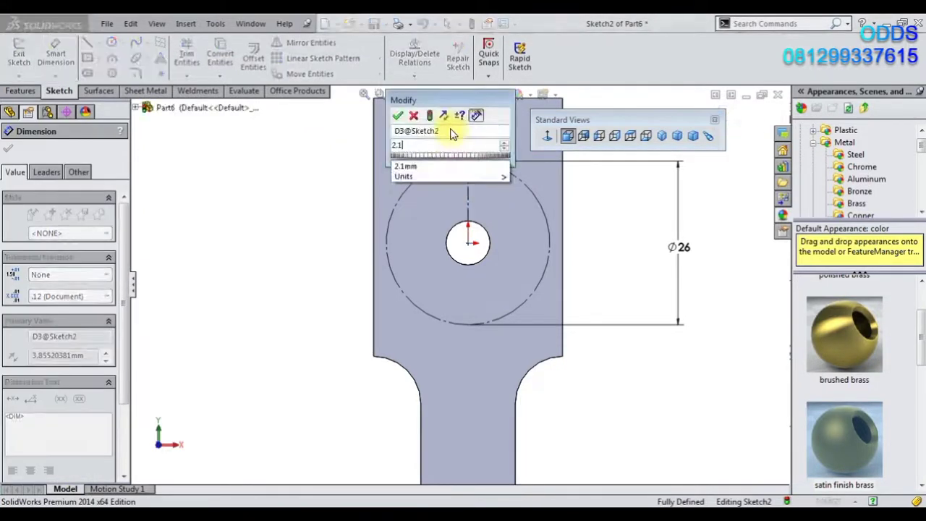
key("Return")
scroll(463, 173, "down", 3)
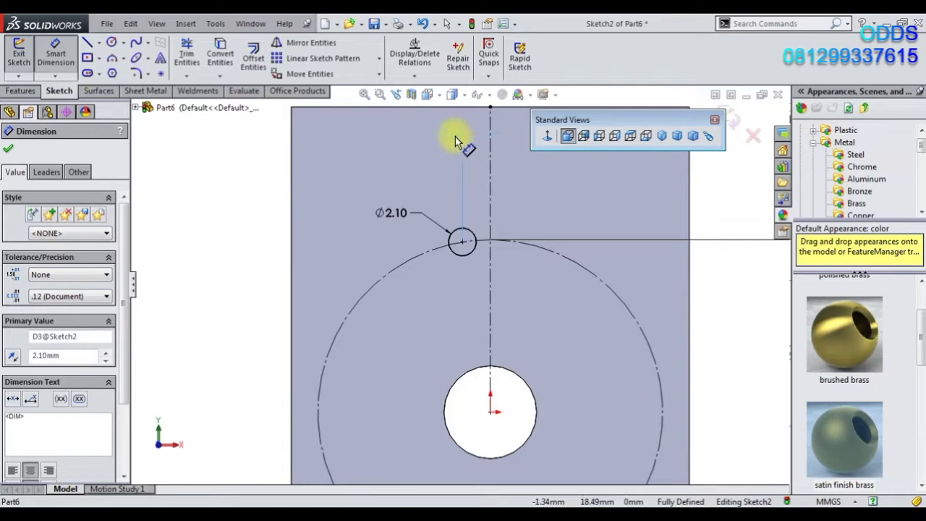
key("Escape")
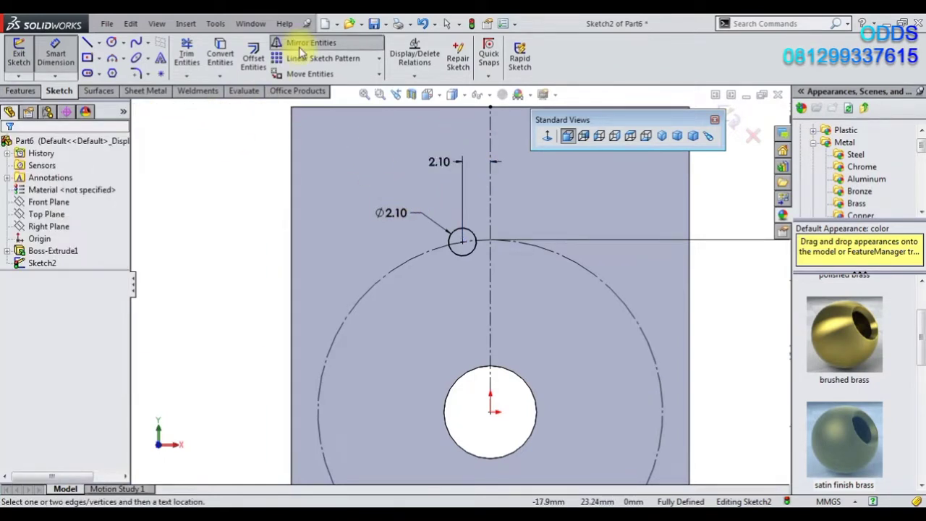
Step: Mirror the small circle about the vertical centerline to create its twin
left_click(307, 42)
left_click(463, 243)
left_click(55, 323)
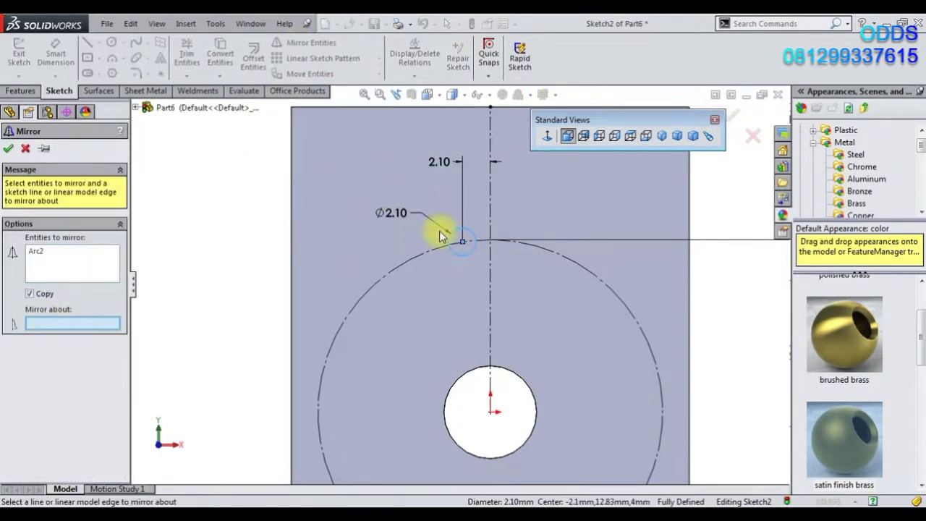
left_click(491, 214)
left_click(8, 147)
left_click(21, 90)
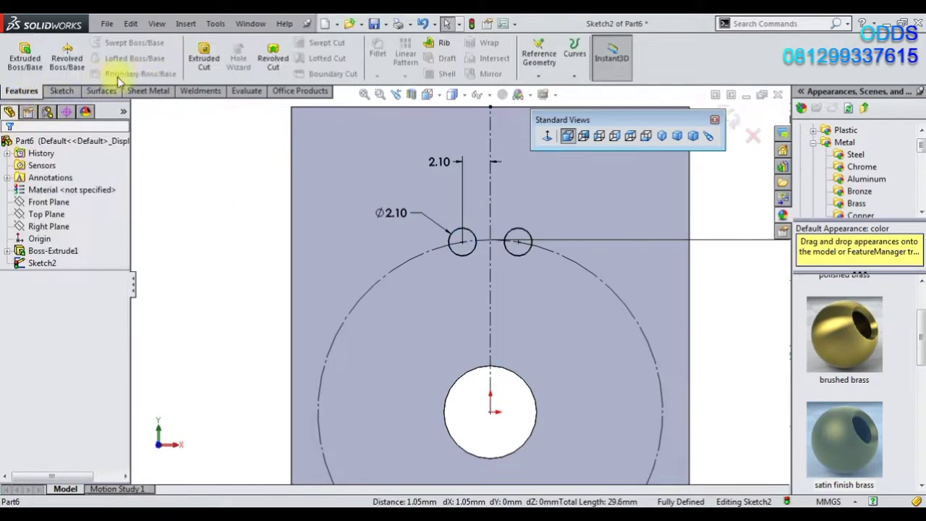
Step: Extruded-cut the two small circles Blind 4 mm deep into the plate
left_click(204, 65)
key("Up")
key("Up")
right_click(243, 238)
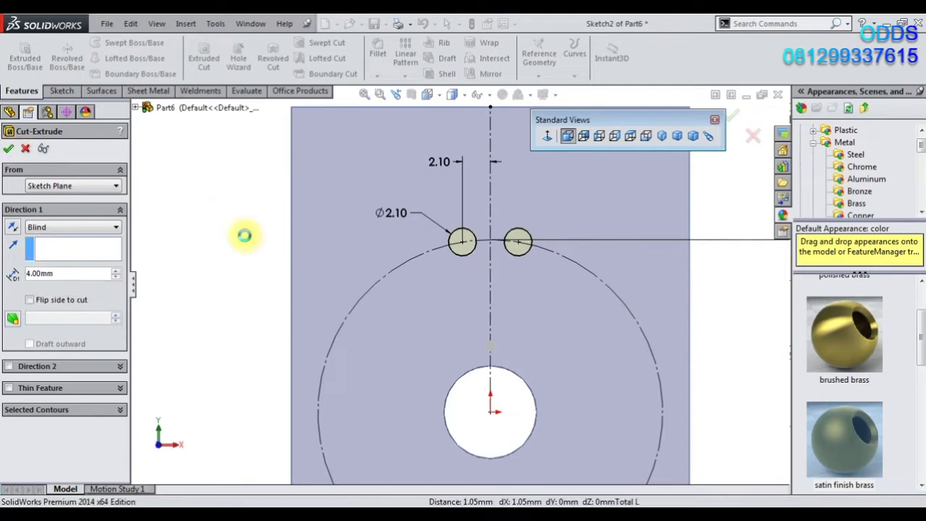
Step: Orbit the part and select the plate's top face
middle_click_drag(296, 253, 482, 304)
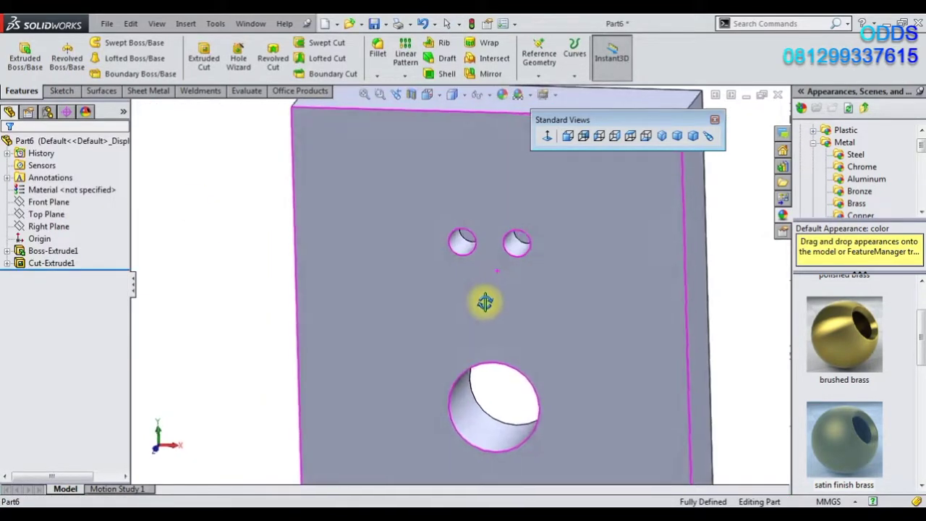
scroll(493, 267, "up", 5)
left_click(493, 197)
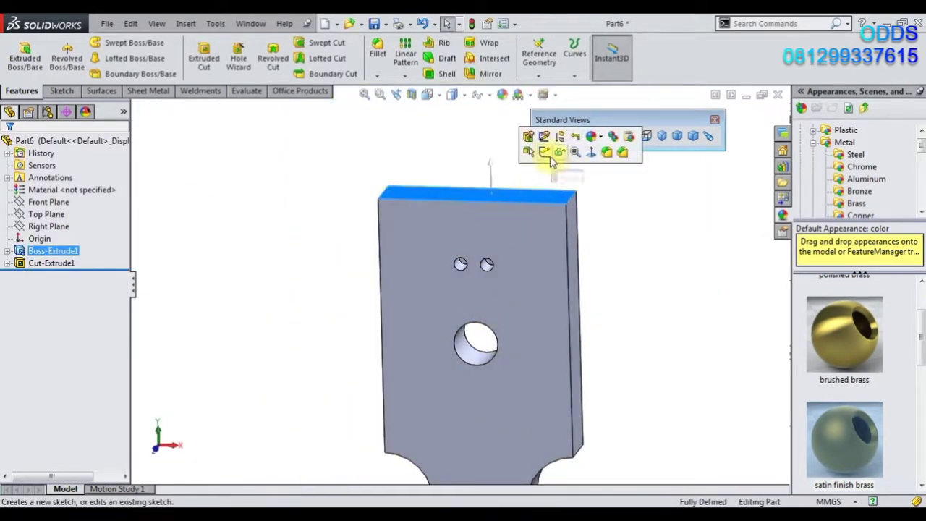
middle_click_drag(633, 244, 630, 228)
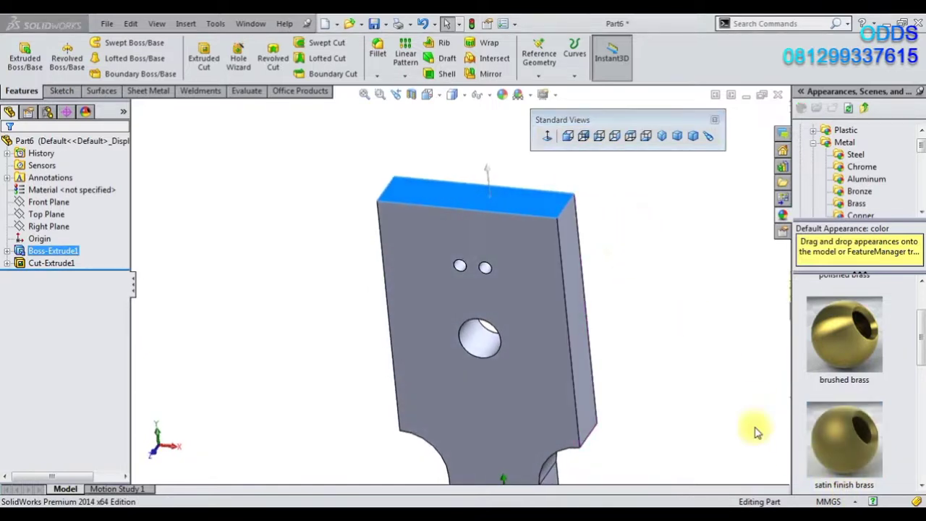
left_click(61, 91)
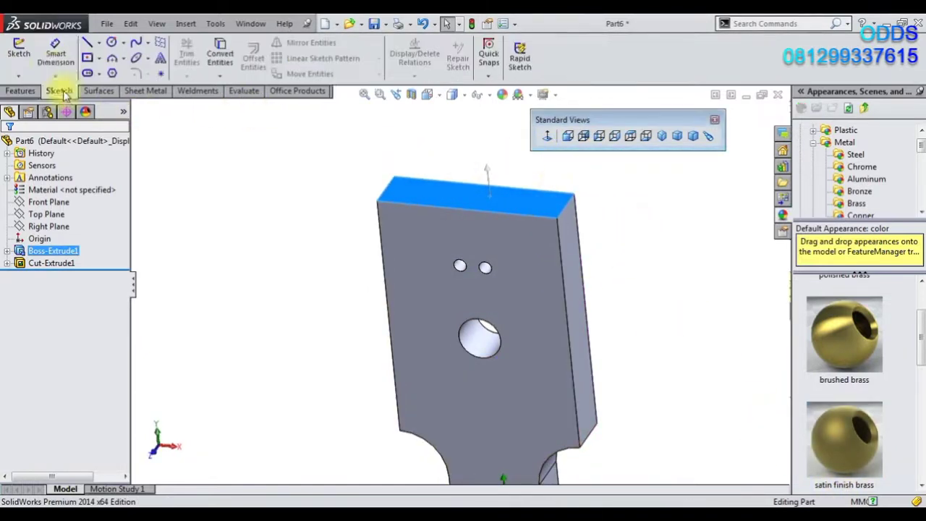
Step: Sketch a Ø4 circle at the origin of the top face
left_click(22, 56)
left_click(548, 136)
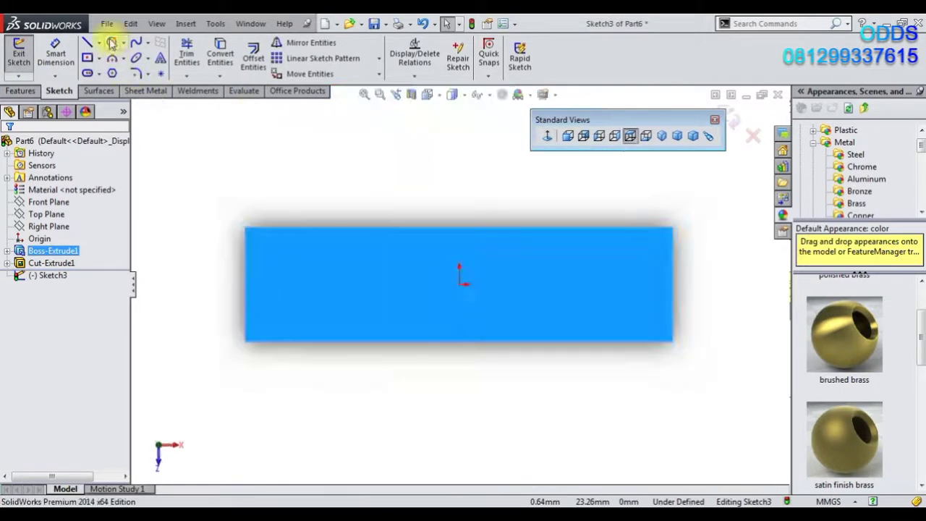
left_click(111, 43)
left_click(459, 283)
left_click(471, 310)
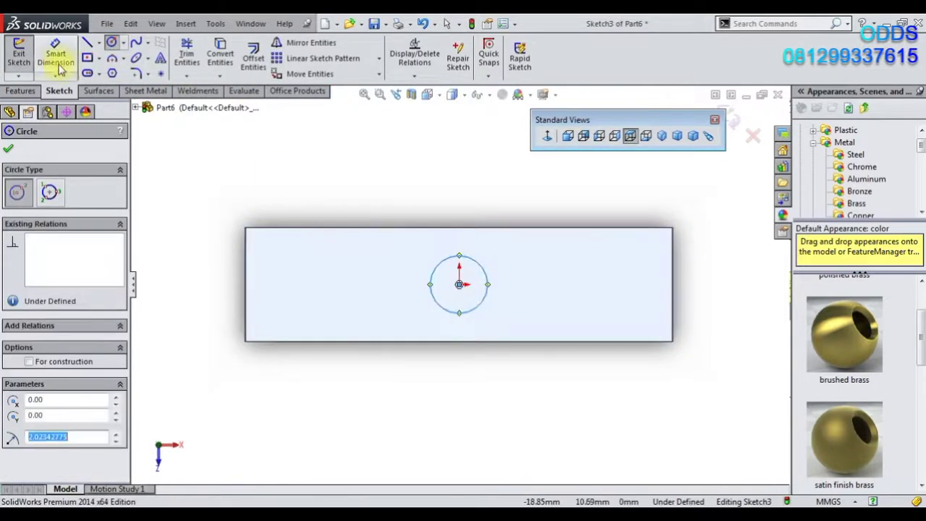
left_click(61, 67)
left_click(436, 264)
left_click(460, 204)
key("Return")
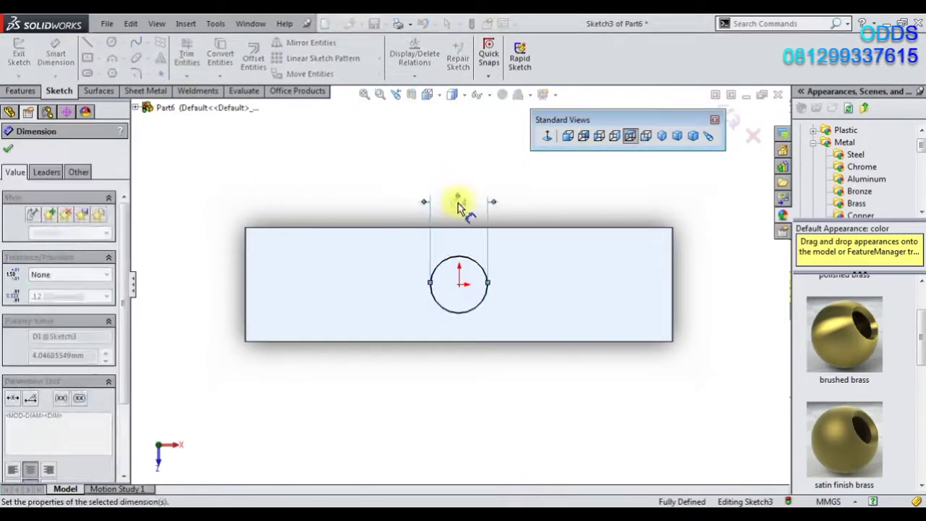
Step: Draw a horizontal centreline through the circle with a circle at each end
left_click(95, 43)
left_click(105, 68)
left_click(353, 283)
left_click(563, 284)
left_click(111, 43)
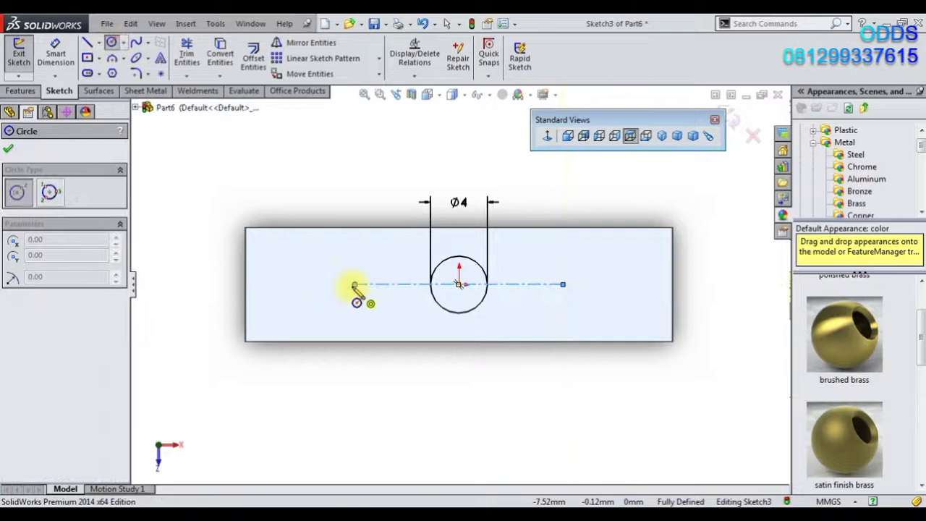
left_click(355, 284)
left_click(563, 284)
right_click(256, 208)
left_click(273, 136)
Step: Centre the centreline on the middle circle and make the two outer circles equal
left_click(459, 288)
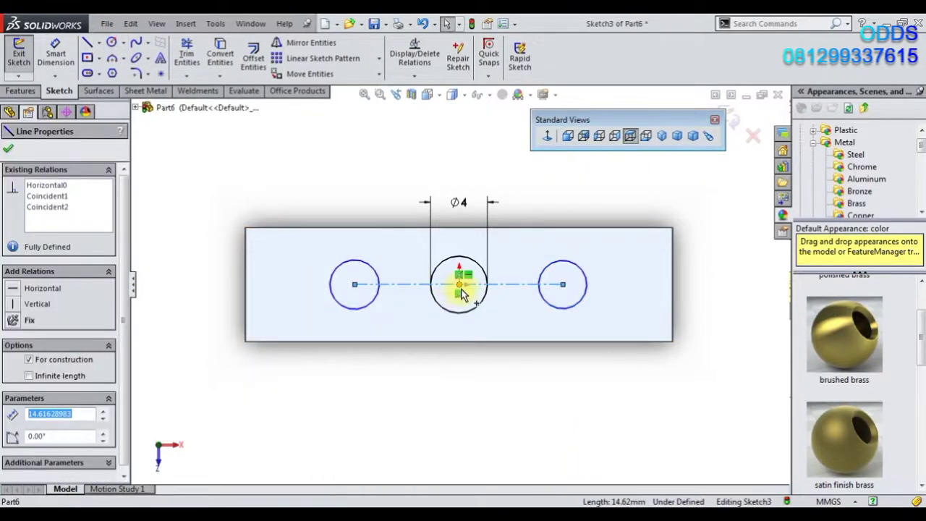
left_click(460, 286, "ctrl")
left_click(485, 242)
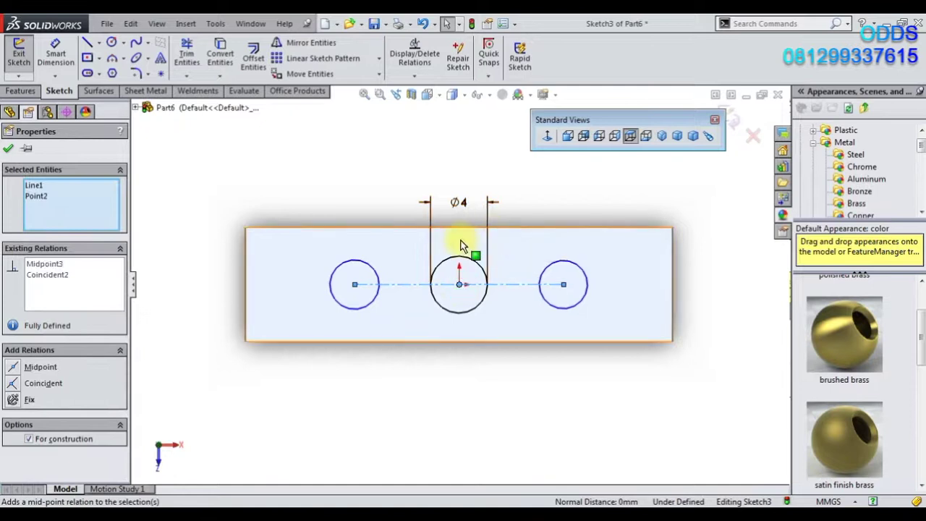
left_click(369, 266)
left_click(550, 270, "ctrl")
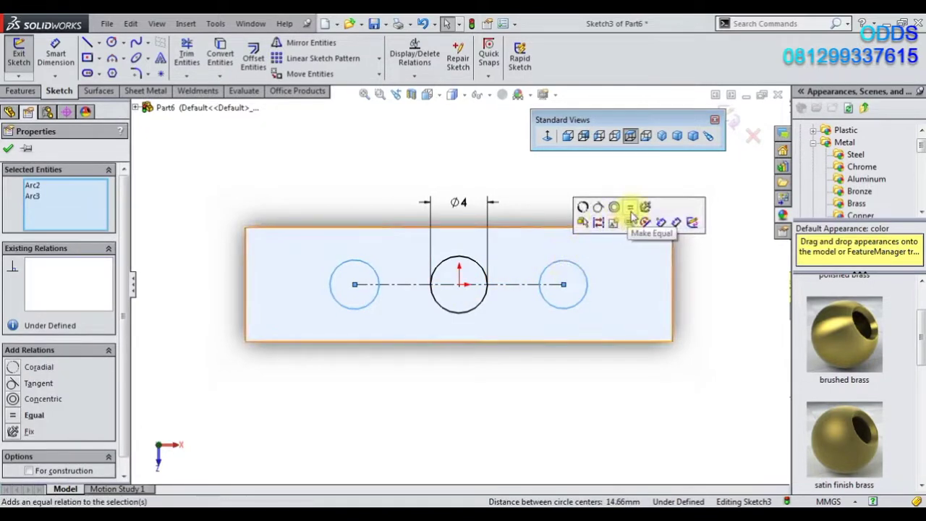
left_click(631, 217)
Step: Dimension the outer circles to Ø3 and their centres 14 mm apart
left_click(55, 53)
left_click(344, 262)
left_click(359, 200)
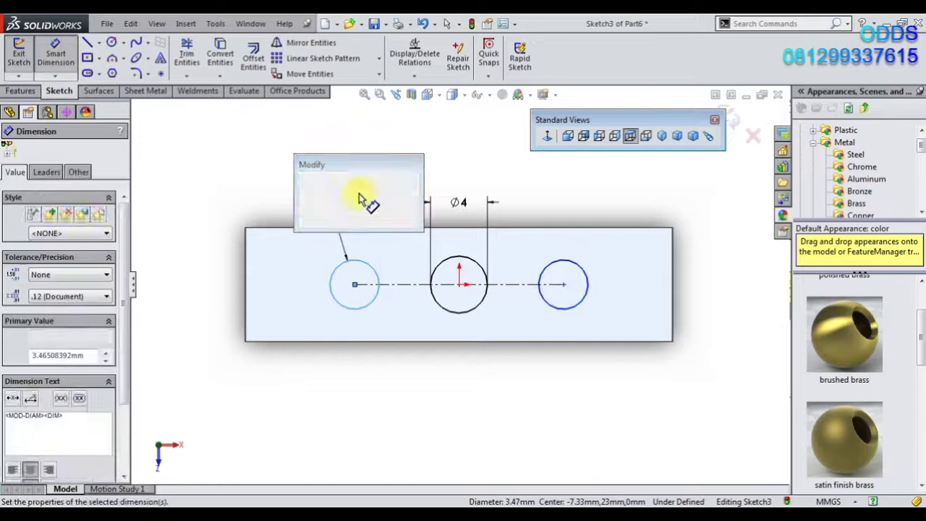
type("3")
key("Return")
left_click(501, 285)
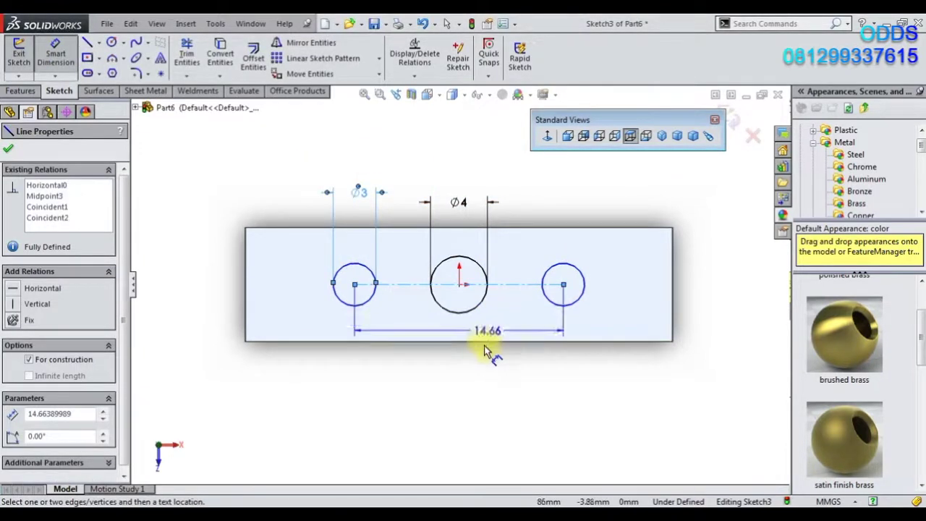
left_click(468, 377)
type("14")
key("Return")
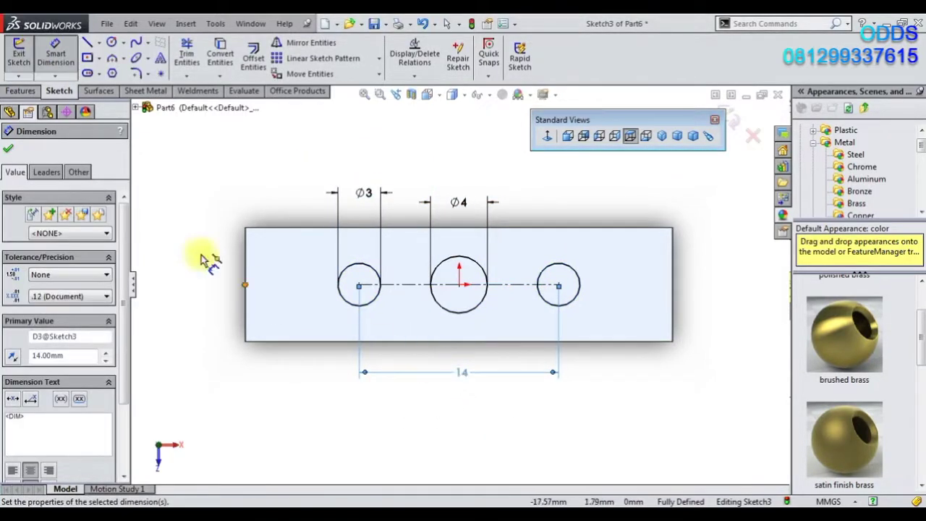
left_click(202, 258)
left_click(21, 90)
Step: Cut the middle Ø4 circle Blind 12 mm deep
left_click(205, 71)
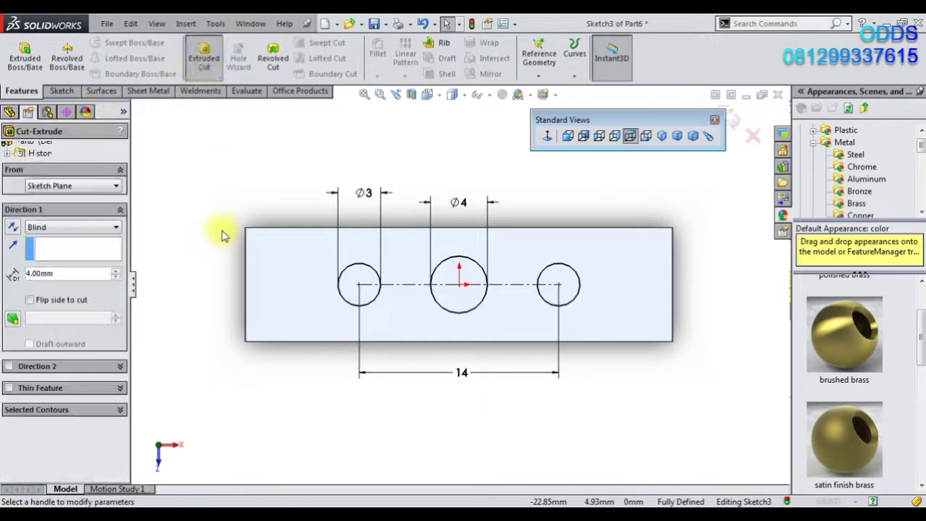
type("12")
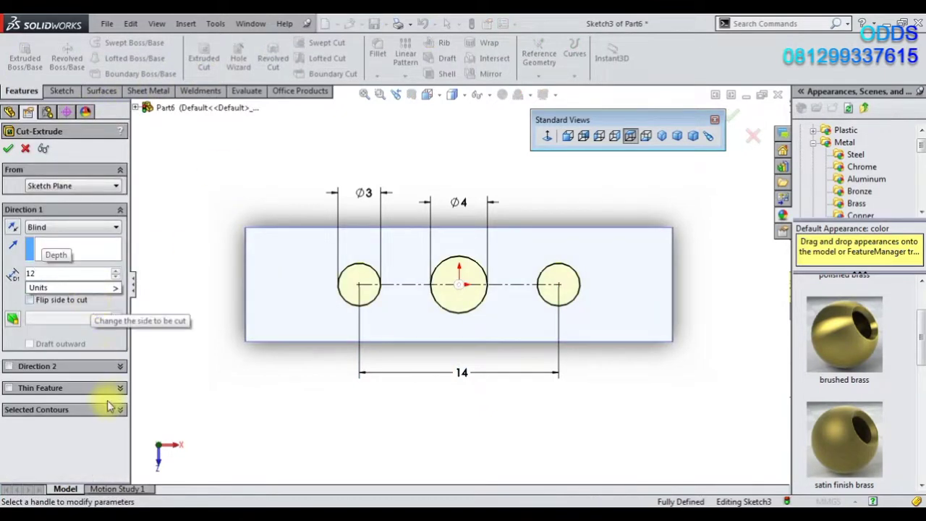
left_click(102, 413)
left_click(449, 308)
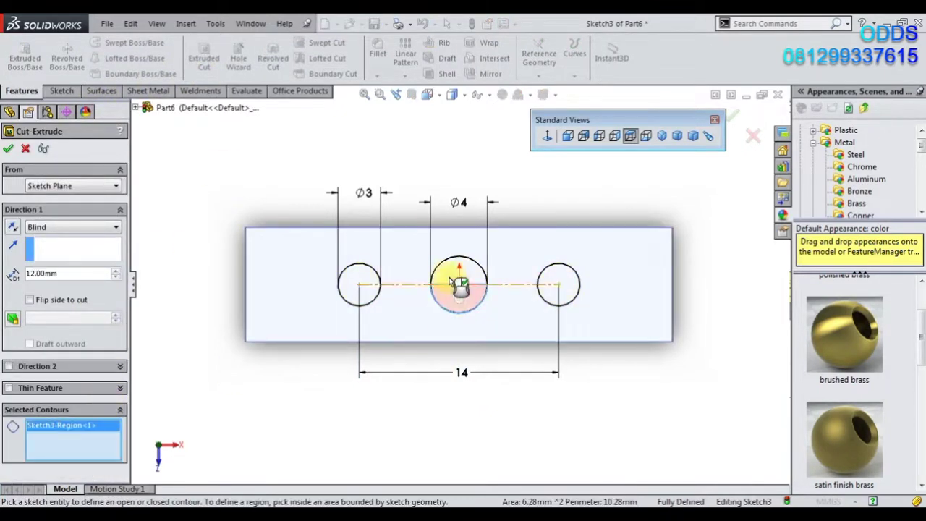
left_click(450, 269)
left_click(8, 148)
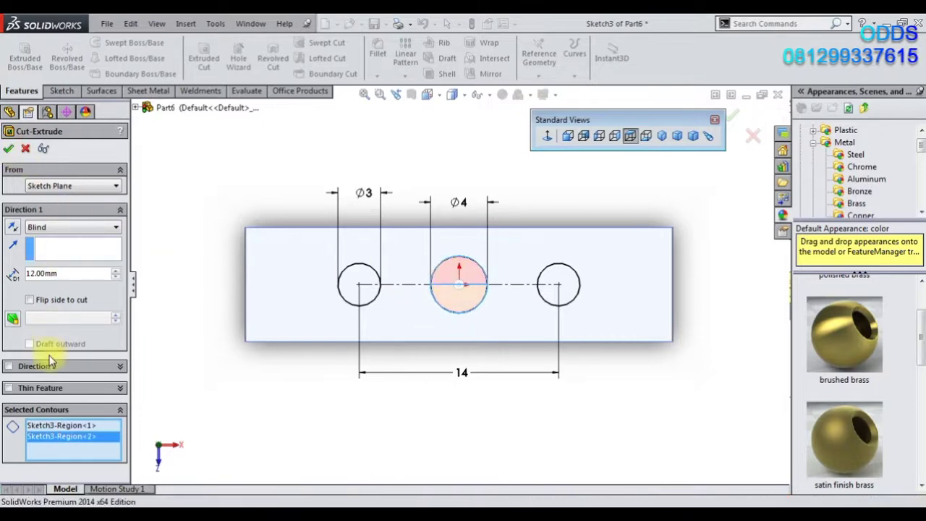
Step: Reuse Sketch3 to cut the two outer Ø3 circles 6 mm deep
left_click(44, 289)
mouse_move(196, 306)
middle_mouse_down()
mouse_move(348, 197)
mouse_move(355, 203)
mouse_move(356, 186)
middle_mouse_up()
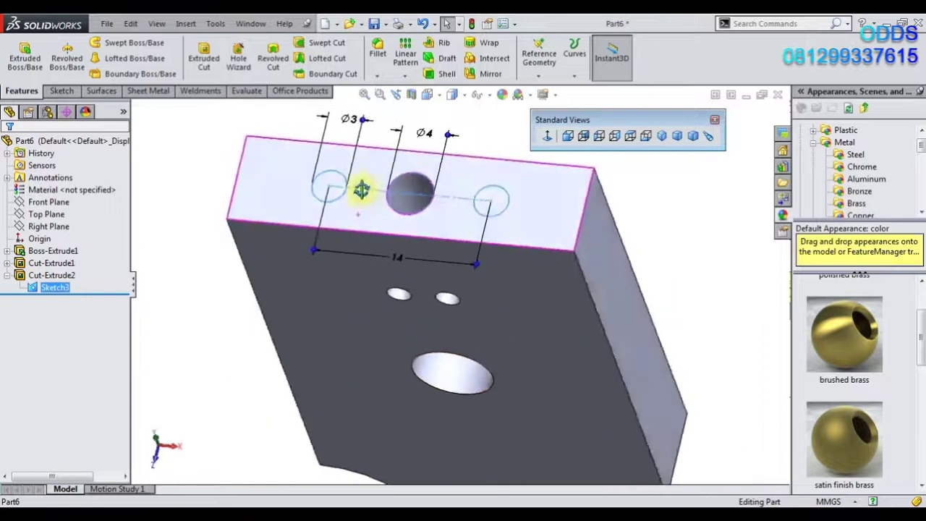
left_click(207, 60)
type("6")
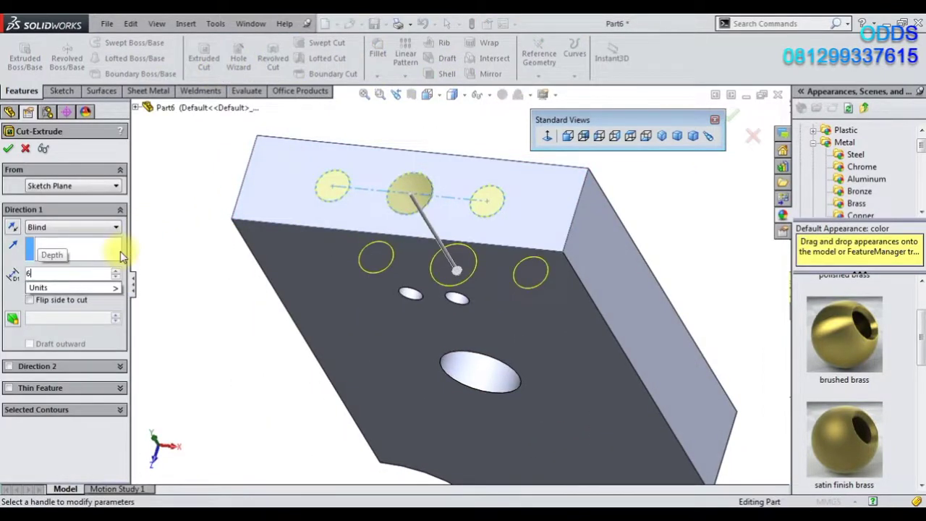
left_click(37, 409)
right_click(88, 432)
left_click(130, 433)
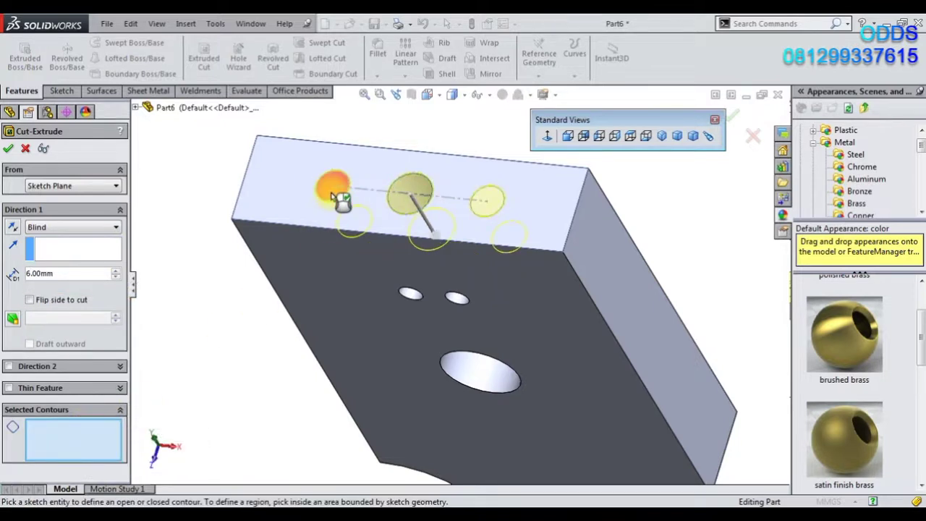
left_click(394, 194)
left_click(483, 208)
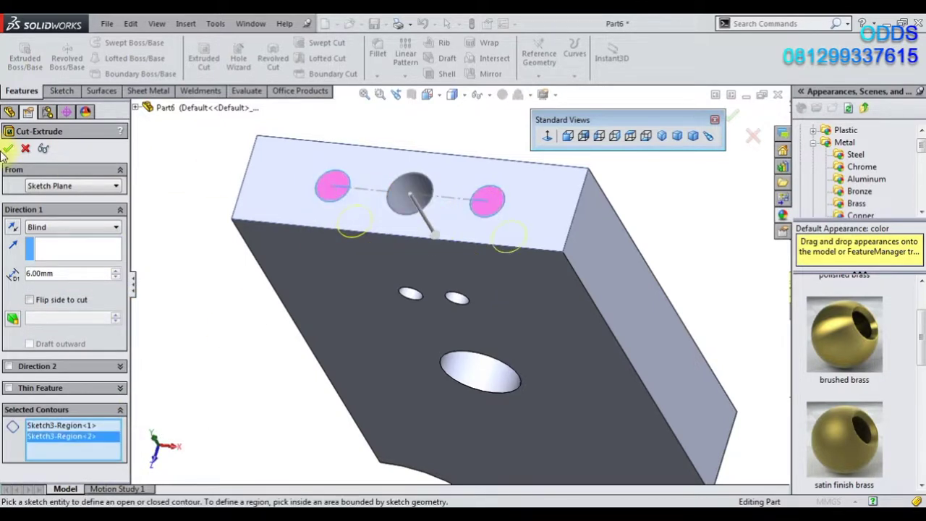
left_click(8, 149)
middle_click_drag(372, 289, 393, 286)
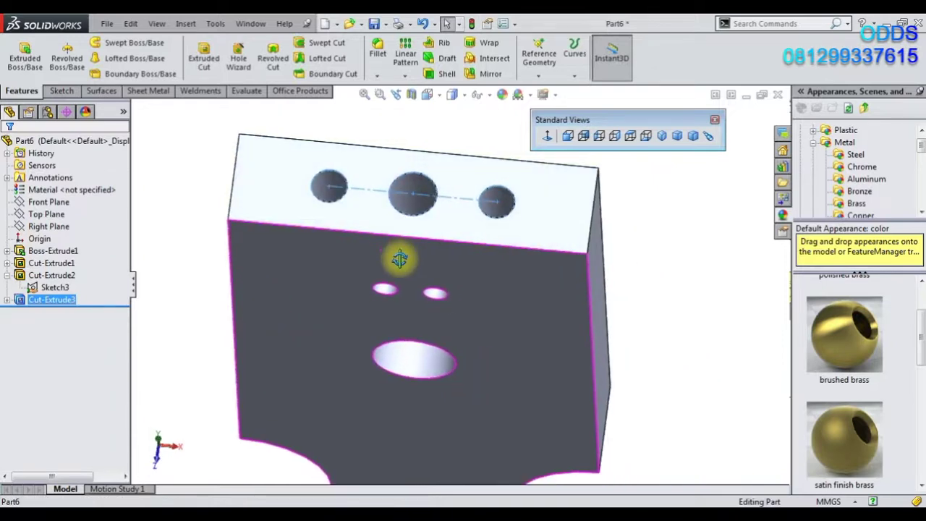
key("Escape")
left_click(316, 341)
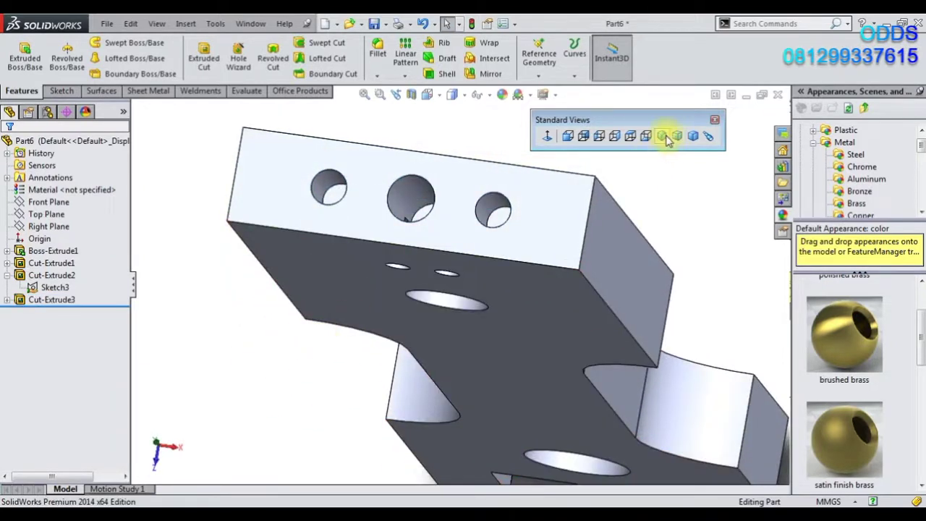
Step: Start a sketch on the small face at the part's lower end, viewed straight on
left_click(667, 139)
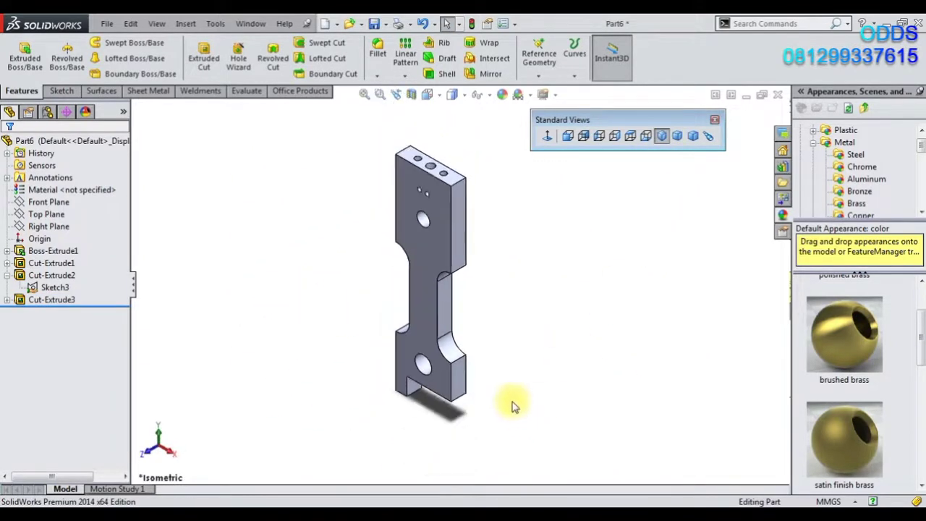
middle_click_drag(512, 403, 434, 403)
scroll(427, 391, "down", 3)
left_click(424, 379)
left_click(477, 335)
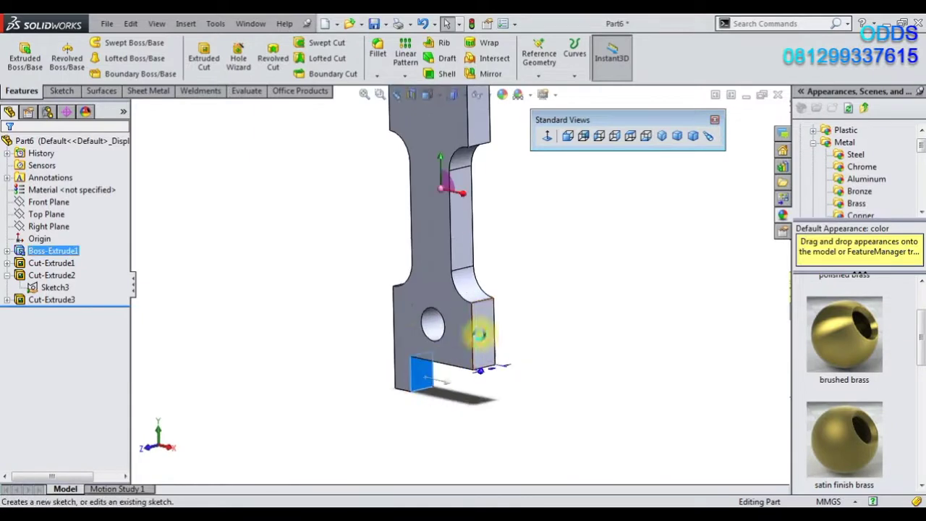
left_click(547, 136)
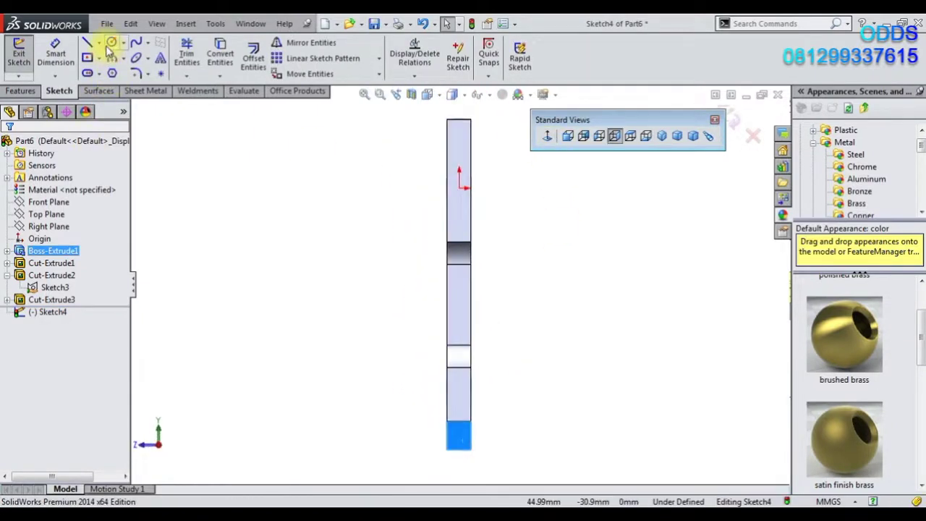
Step: Draw a circle and a construction line from its centre to the bottom edge
left_click(112, 42)
scroll(478, 440, "down", 3)
left_click(396, 342)
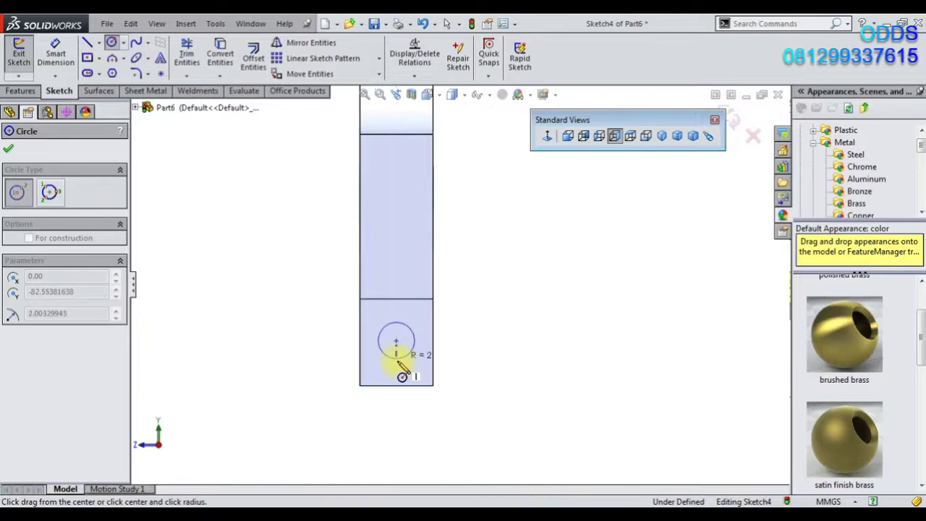
left_click(397, 361)
left_click(87, 43)
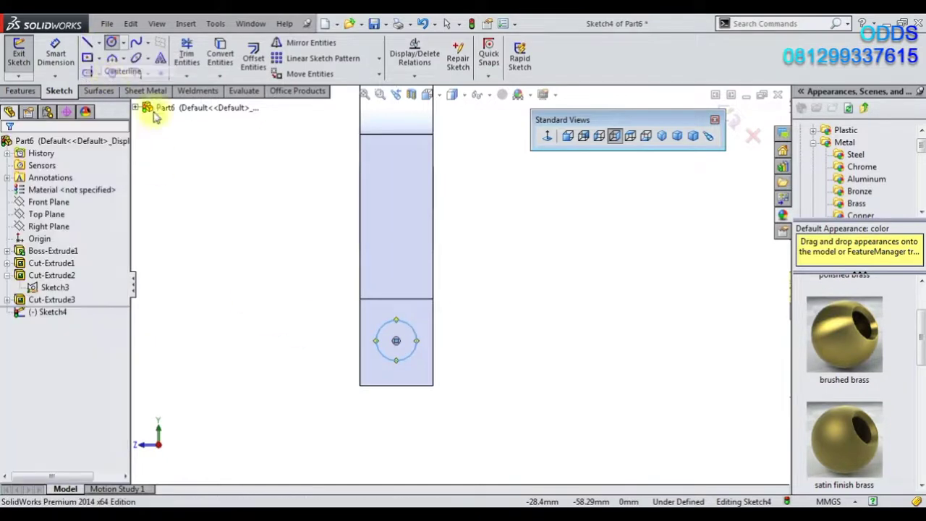
left_click(395, 341)
left_click(396, 384)
Step: Dimension the construction line 4 mm and the circle Ø4
left_click(55, 54)
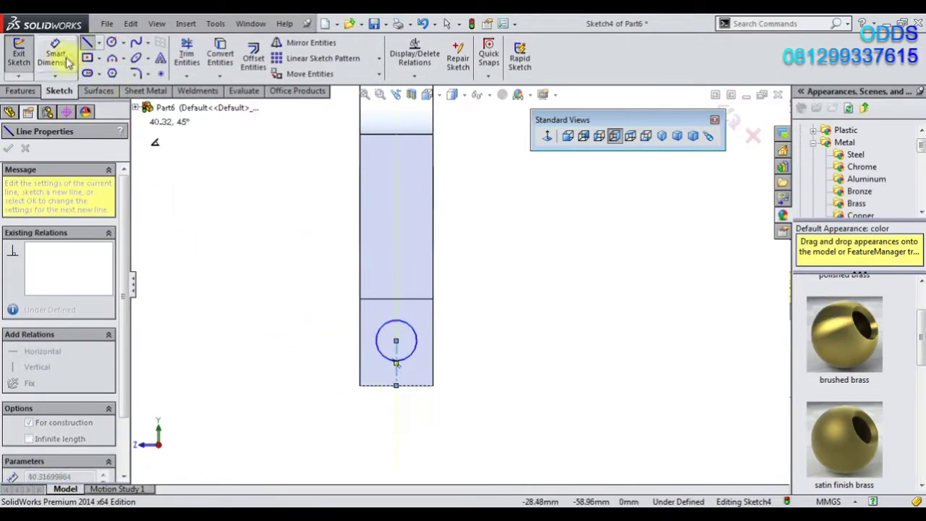
left_click(397, 362)
left_click(467, 369)
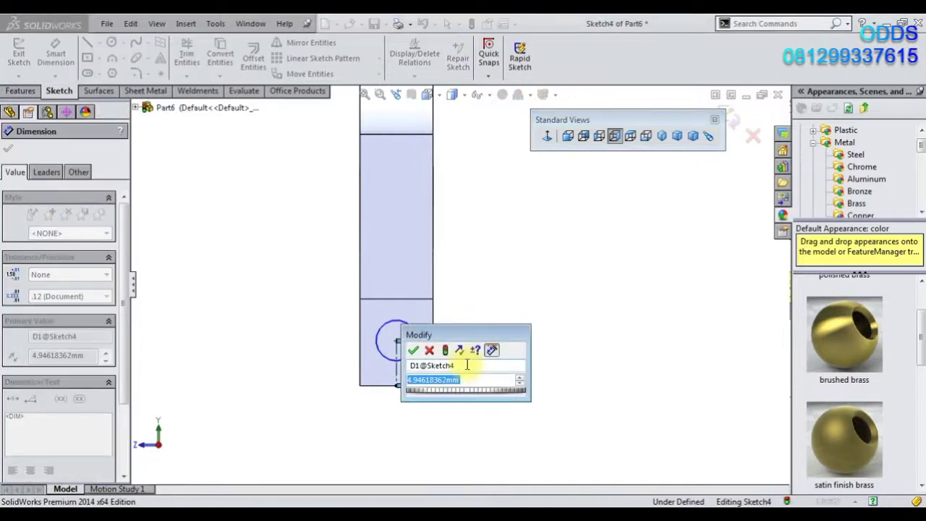
type("4.00mm")
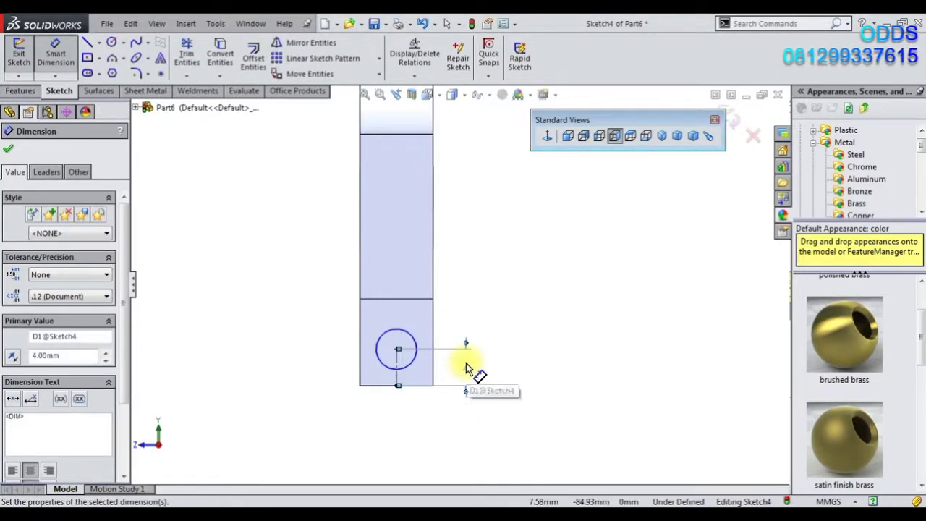
left_click(377, 346)
left_click(326, 355)
type("4")
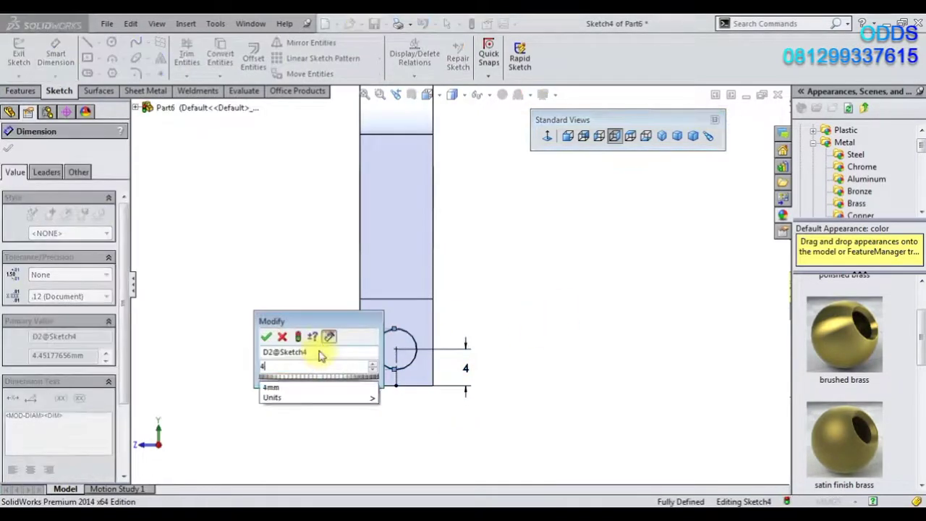
key("Return")
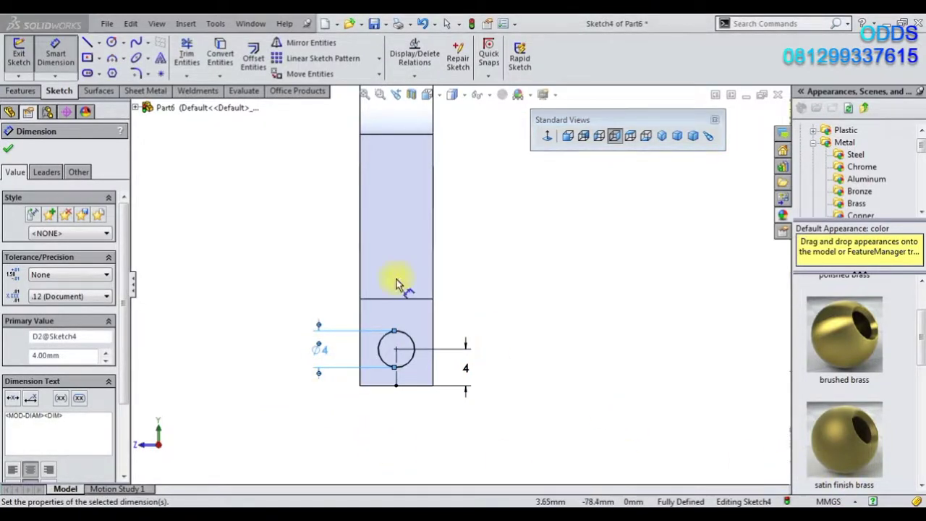
Step: Extruded Cut the Ø4 circle Through All
left_click(32, 93)
left_click(204, 57)
left_click(109, 227)
left_click(108, 247)
middle_click_drag(310, 283, 344, 327)
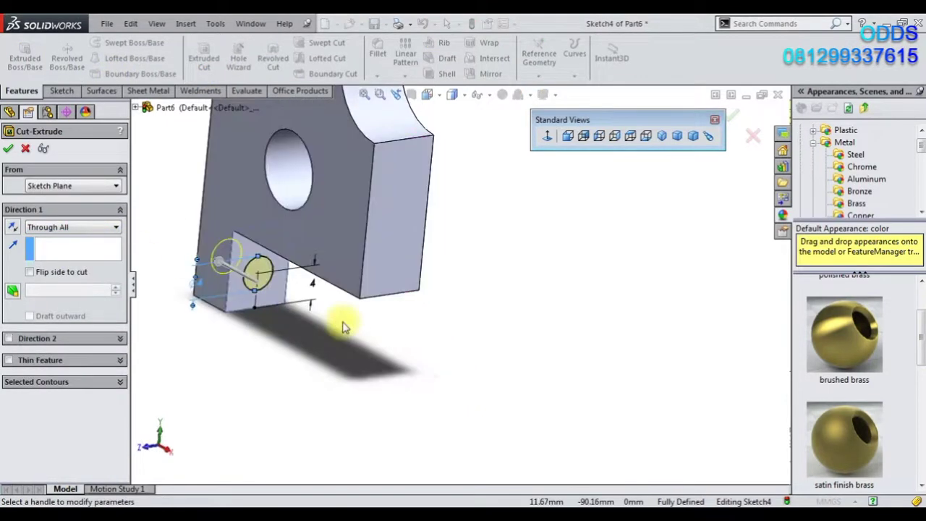
left_click(8, 148)
Step: Select the face at the part's upper end and view it straight on
mouse_move(444, 331)
middle_mouse_down()
mouse_move(430, 232)
mouse_move(487, 217)
mouse_move(435, 181)
mouse_move(446, 253)
mouse_move(337, 298)
mouse_move(361, 274)
mouse_move(277, 254)
mouse_move(455, 268)
middle_mouse_up()
left_click(454, 268)
left_click(548, 230)
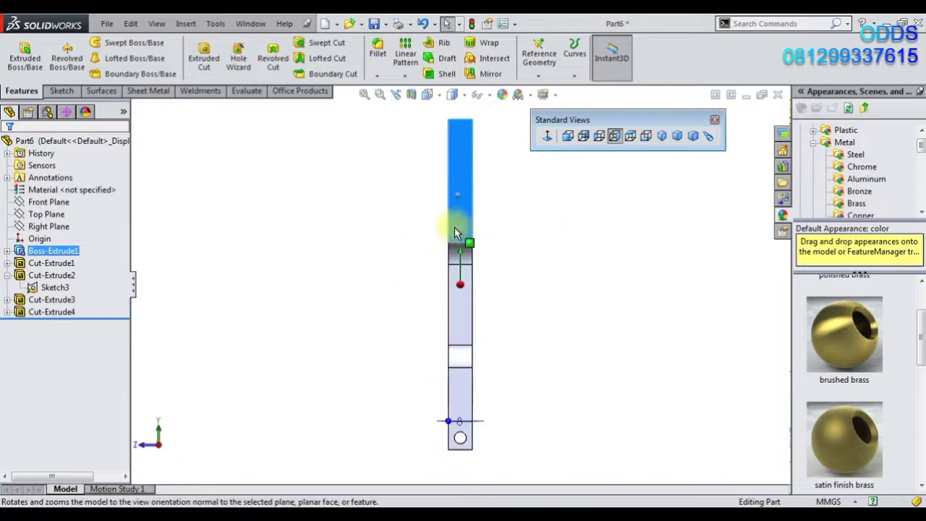
Step: Sketch a vertical centerline on the upper face with three circles along it
left_click(507, 180)
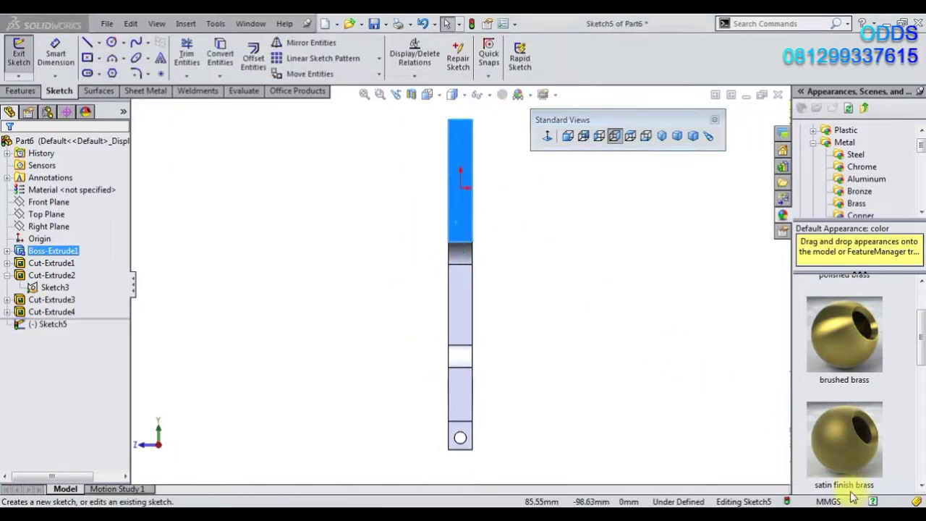
left_click(99, 43)
left_click(108, 67)
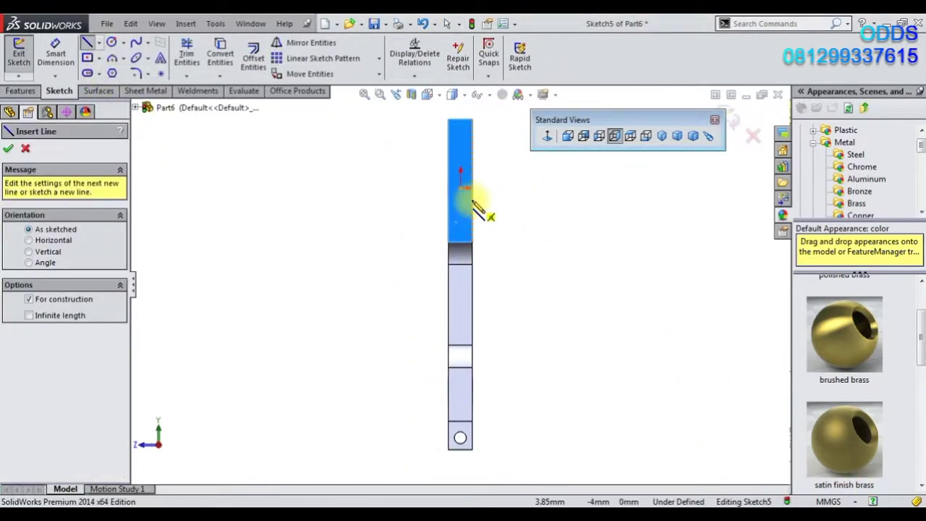
left_click_drag(461, 135, 460, 205)
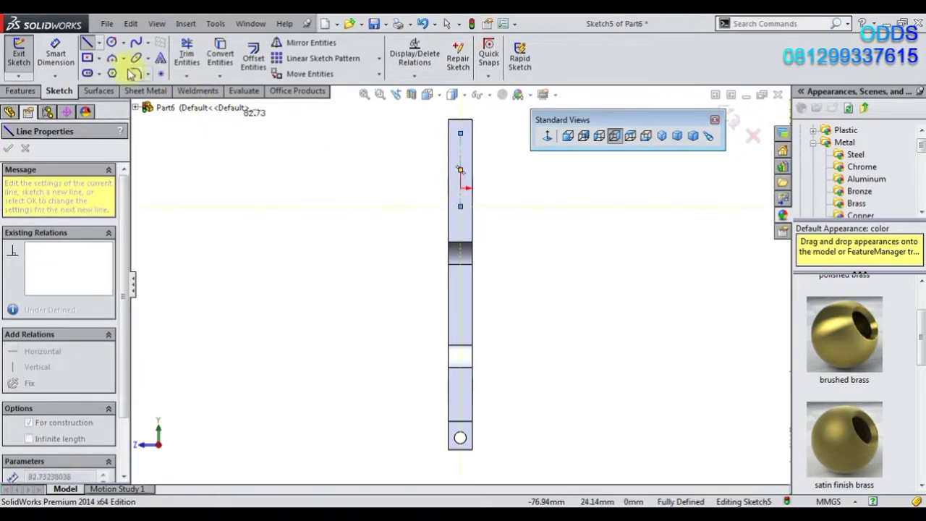
left_click(111, 42)
scroll(458, 110, "down", 3)
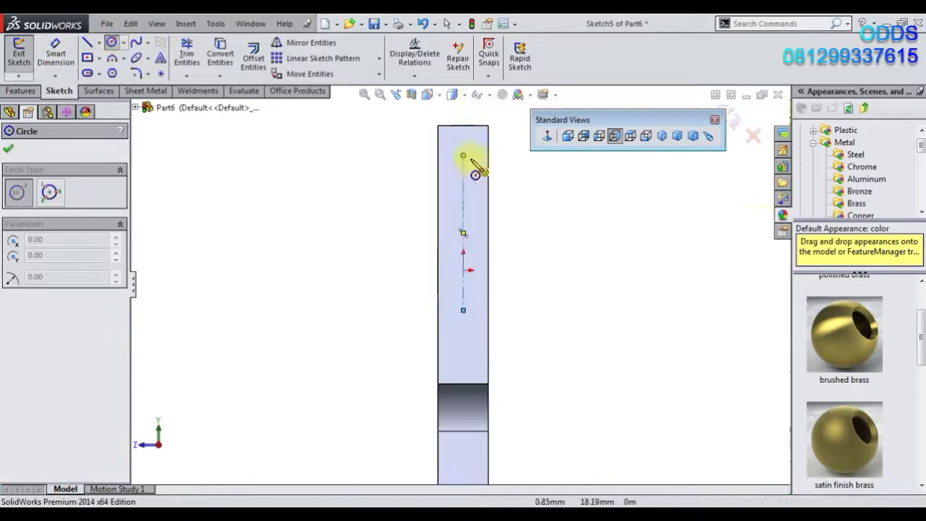
left_click_drag(463, 156, 471, 148)
left_click_drag(463, 214, 474, 223)
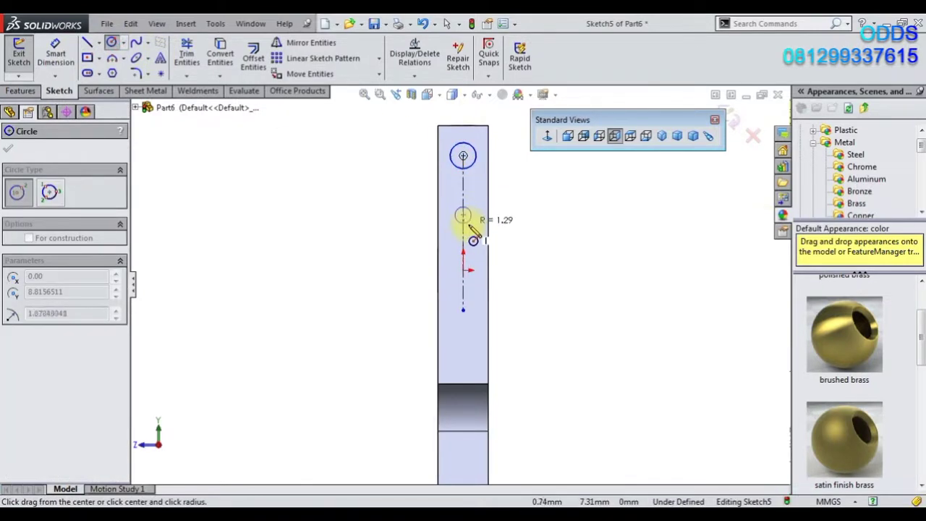
left_click_drag(463, 310, 474, 318)
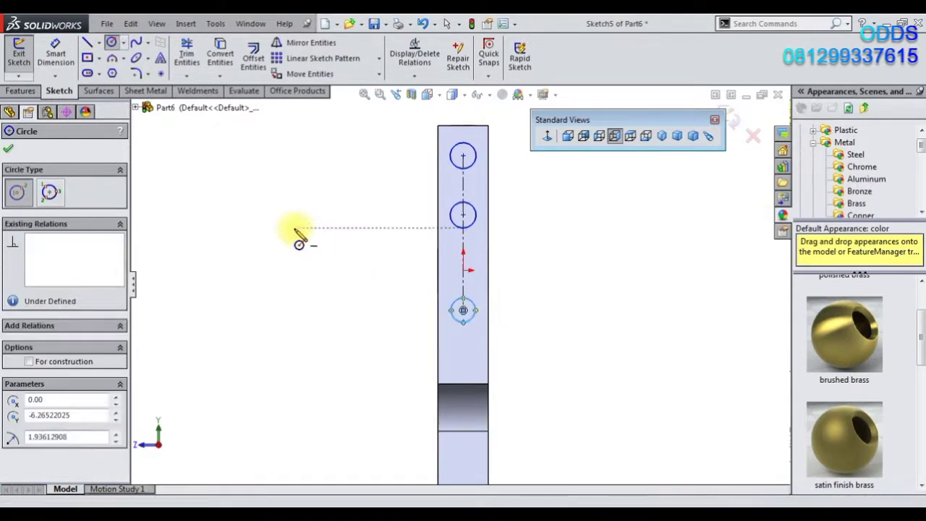
right_click(300, 234)
left_click(325, 197)
Step: Make the three circles equal in size
left_click_drag(443, 134, 476, 321)
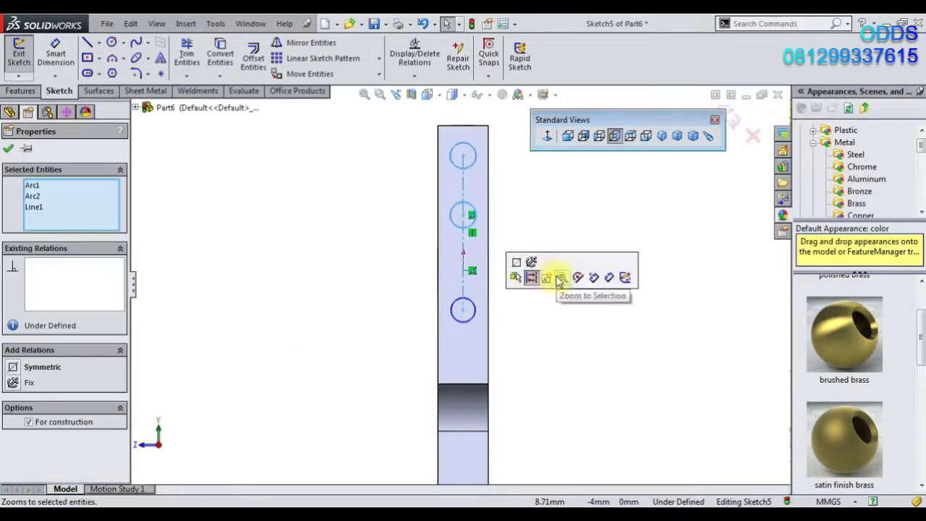
key("Escape")
left_click(446, 142)
left_click(451, 206, "ctrl")
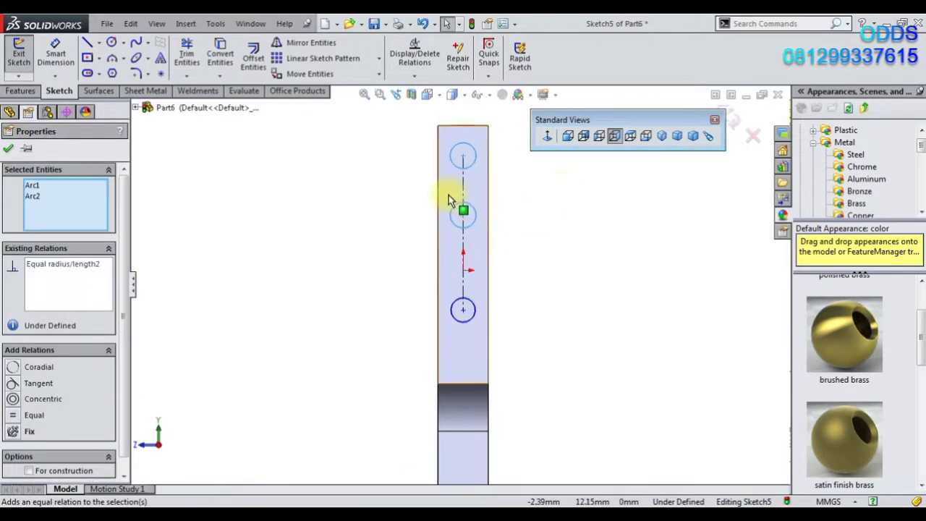
left_click_drag(449, 194, 489, 333)
left_click(574, 275)
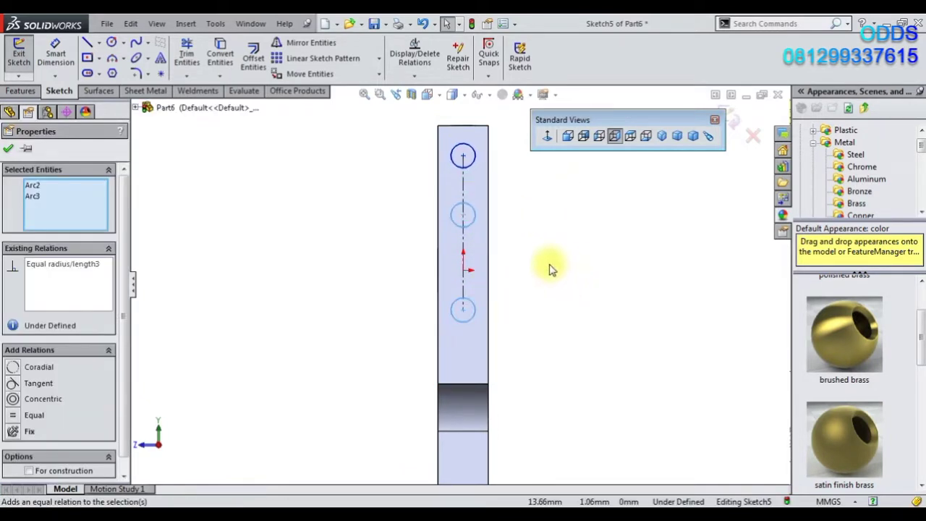
Step: Dimension the top circle to Ø3
key("Escape")
left_click(56, 55)
left_click(452, 158)
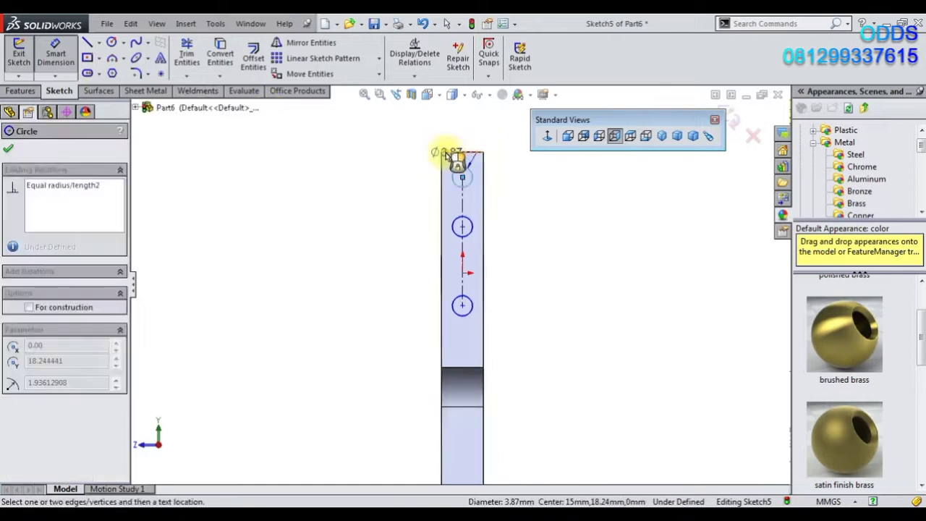
left_click(453, 154)
type("3")
key("Return")
Step: Space the two outer circles 14 mm apart
scroll(470, 190, "down", 2)
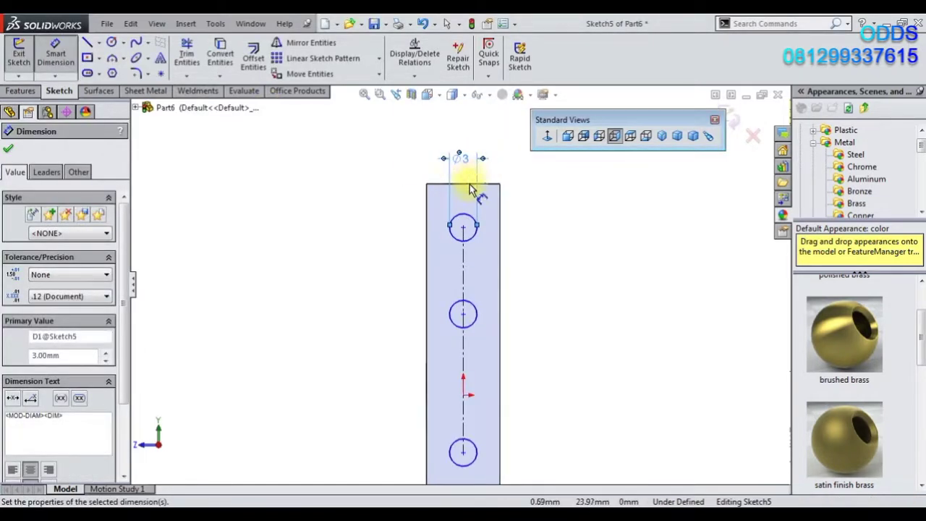
scroll(471, 190, "down", 1)
scroll(482, 289, "up", 2)
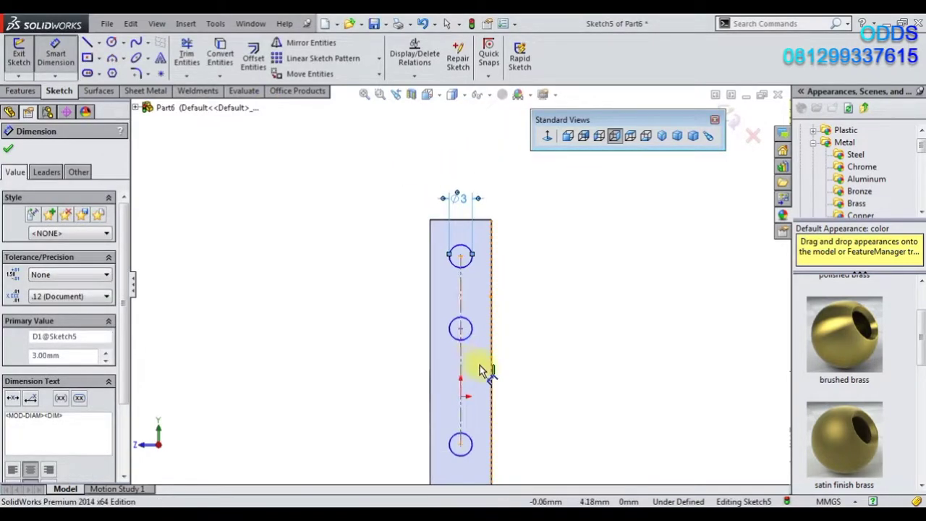
left_click(461, 444)
left_click(558, 368)
type("14")
key("Return")
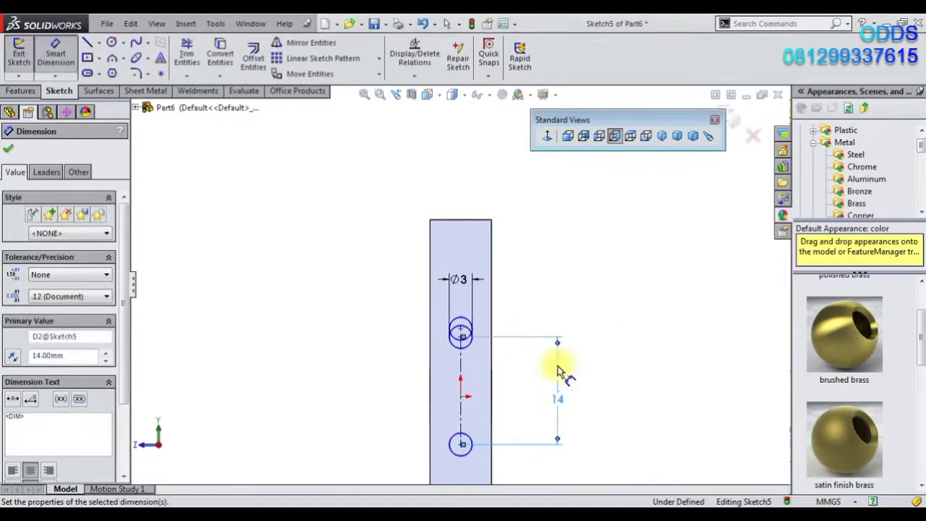
Step: Dimension the upper circle 10.2 mm from the plate's top edge
left_click(466, 343)
left_click(485, 221)
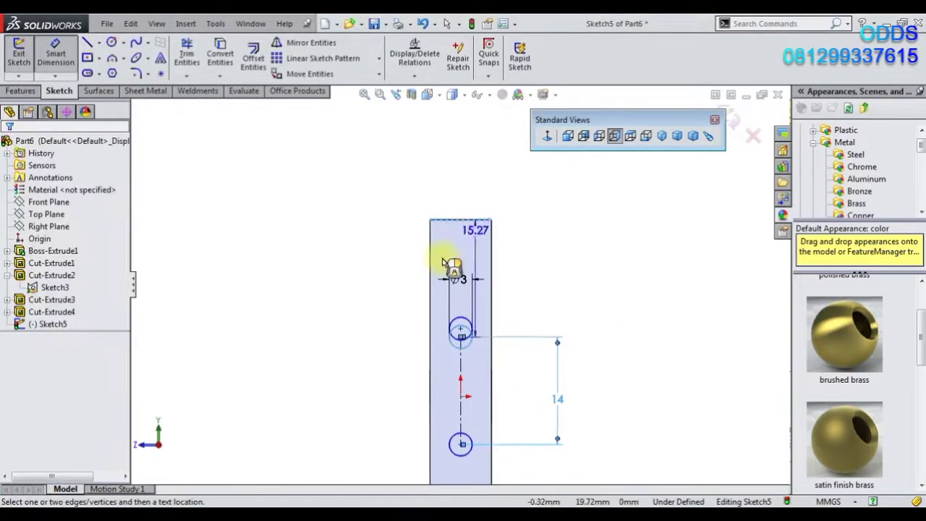
left_click(396, 313)
type("10.2")
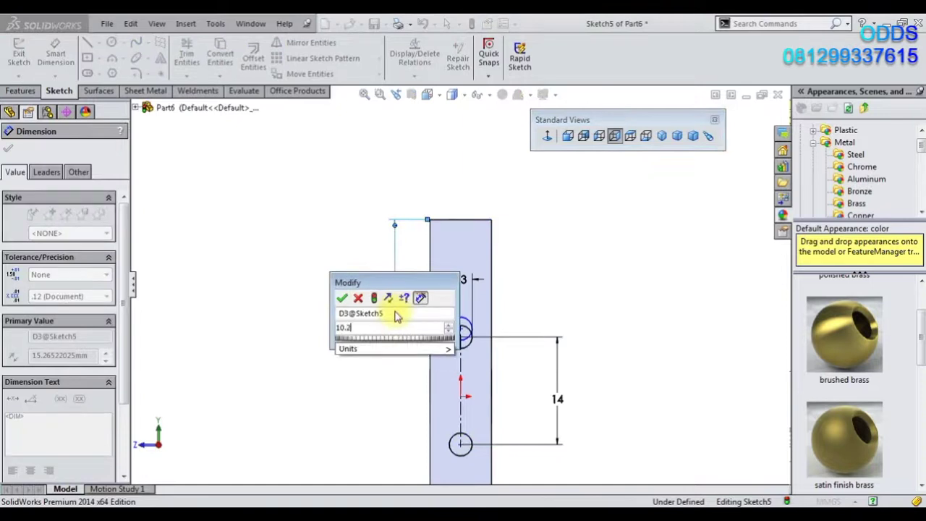
key("Return")
Step: Space the middle and top circles 7 mm apart
left_click(467, 346)
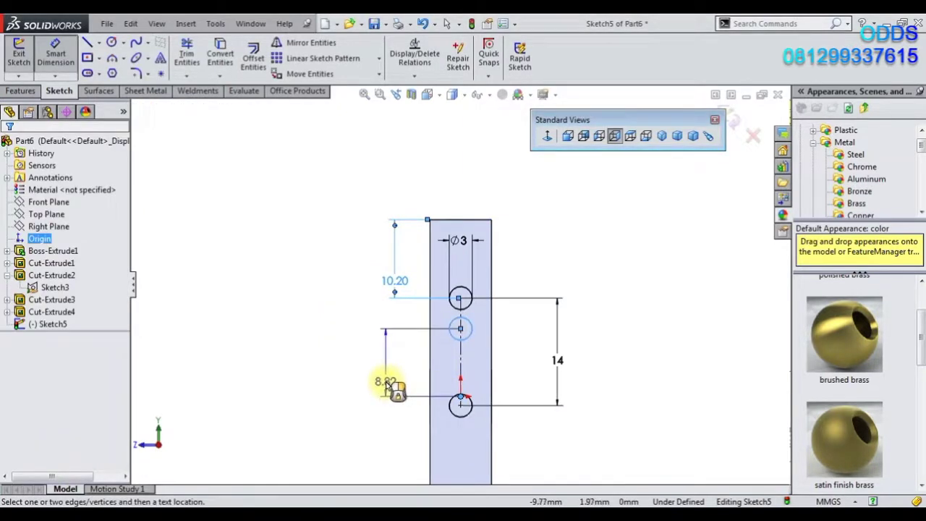
left_click(463, 413)
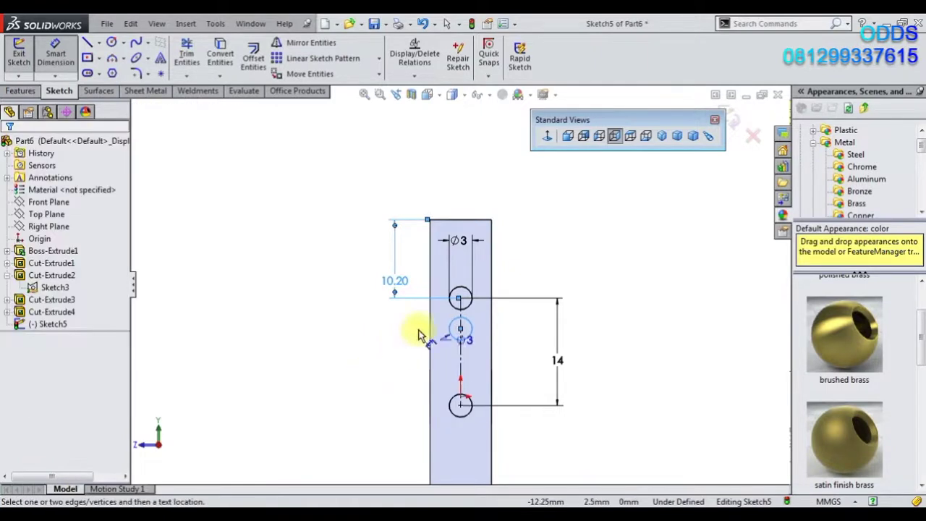
left_click(469, 310)
left_click(369, 278)
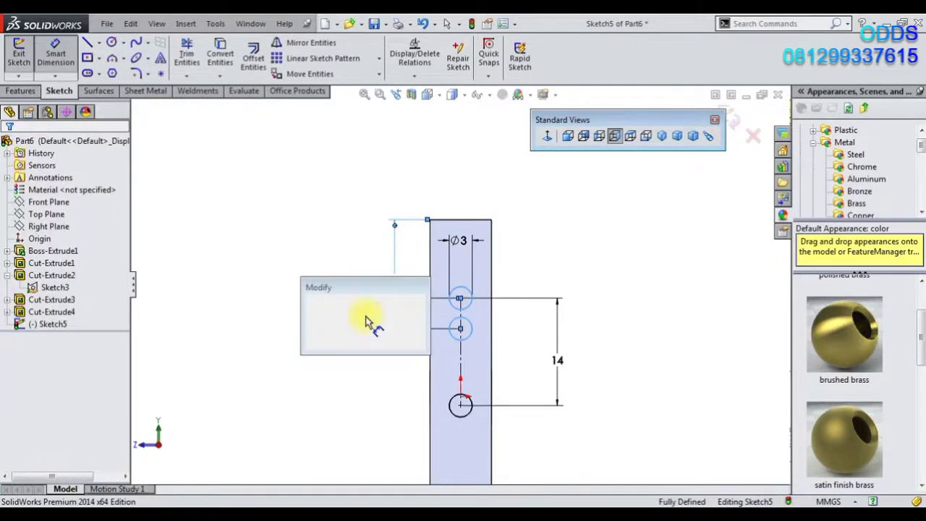
type("7")
key("Return")
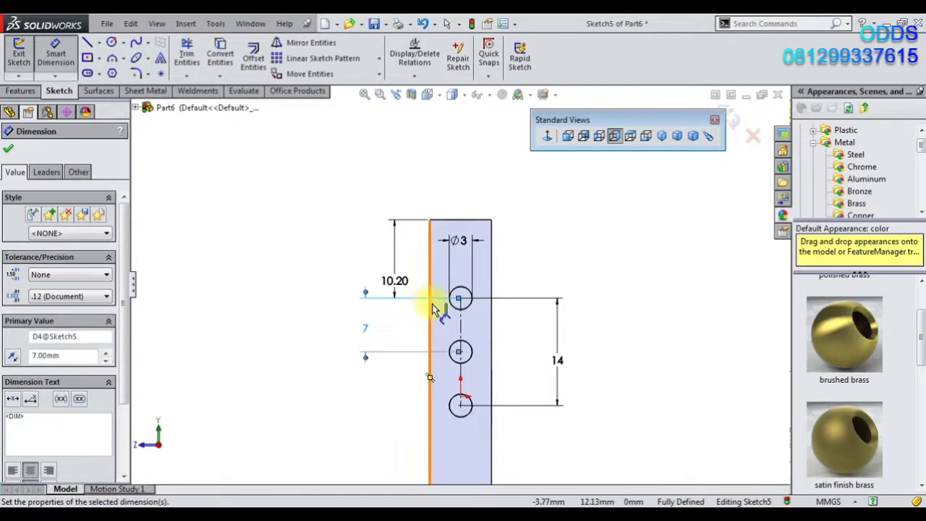
Step: Replace the 10.20 dimension with a new 10.2 mm distance from the top edge
left_click(396, 281)
key("Delete")
left_click(471, 352)
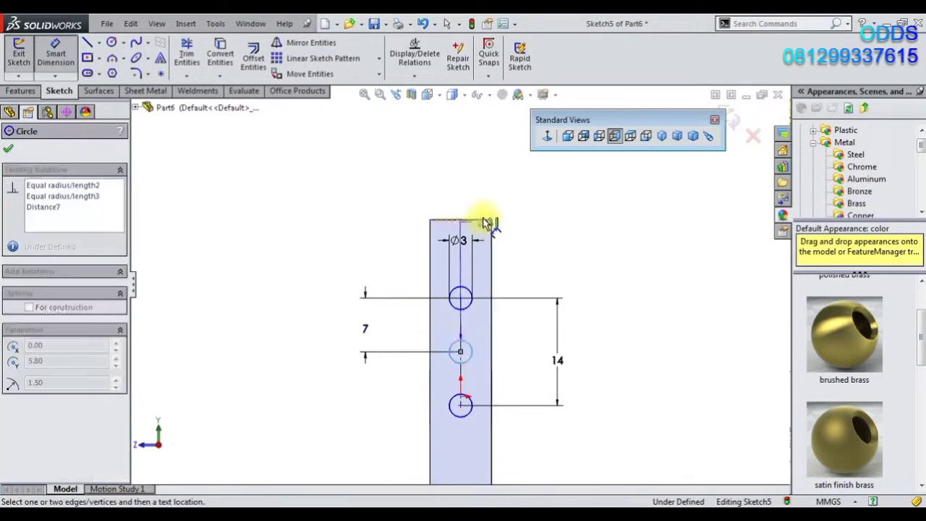
left_click(484, 221)
left_click(543, 277)
type("10.2")
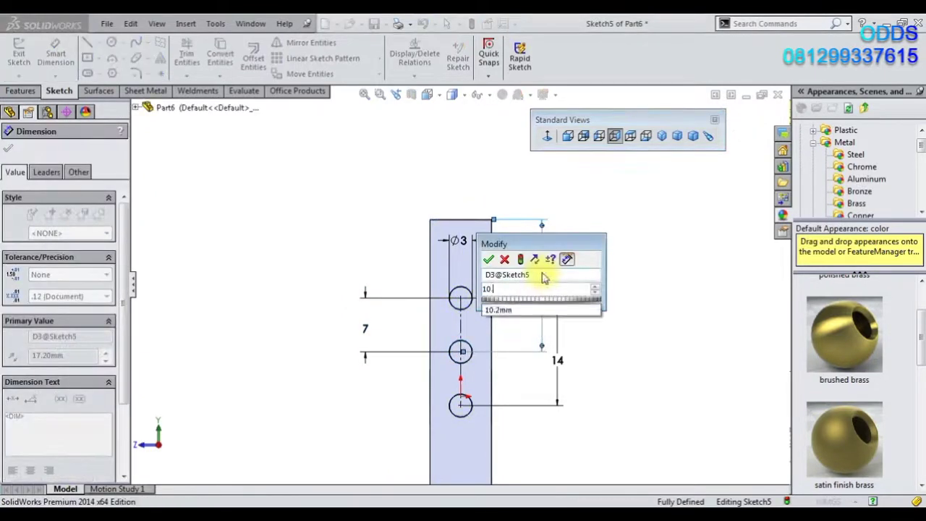
key("Return")
Step: Move the 10.20 dimension to the right and tidy the 7 and 14 dimensions on the left
left_click(608, 282)
left_click_drag(548, 252, 587, 260)
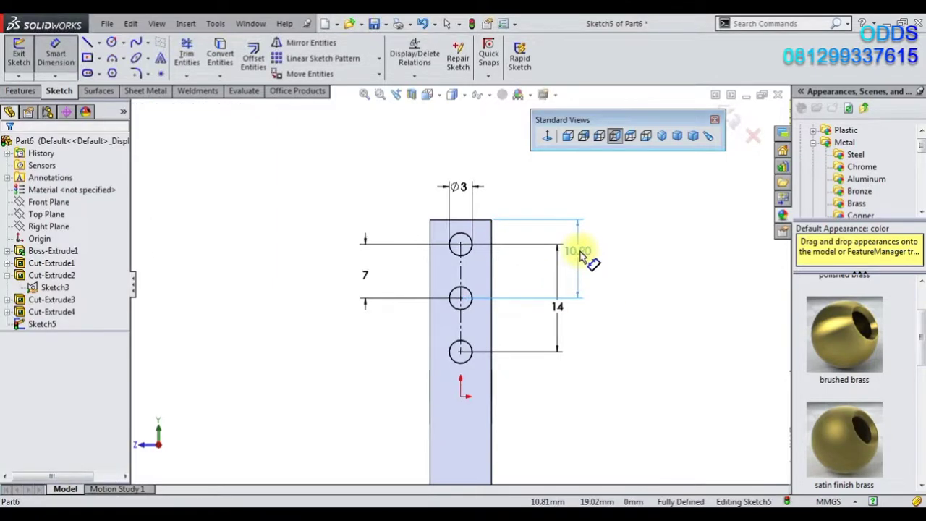
left_click_drag(561, 325, 409, 322)
left_click(358, 349)
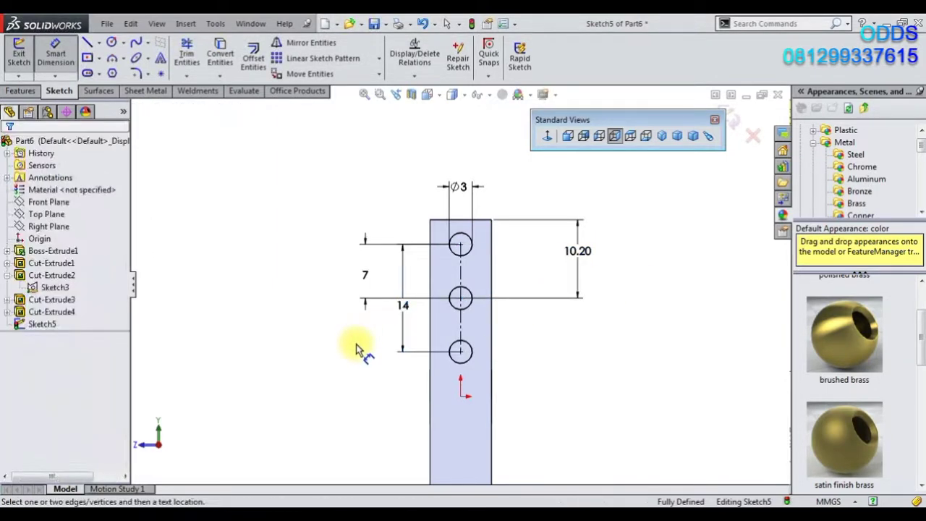
mouse_move(414, 294)
left_mouse_down()
mouse_move(405, 258)
mouse_move(375, 328)
mouse_move(365, 329)
left_mouse_up()
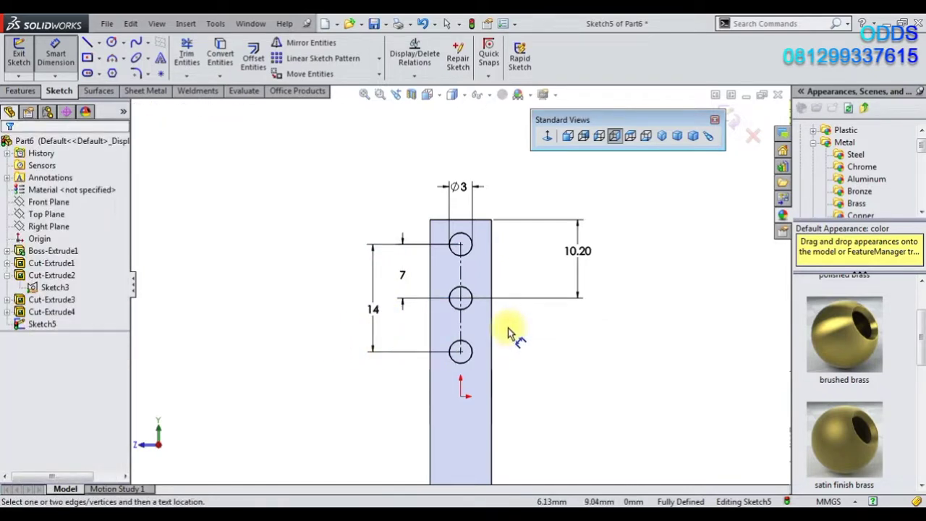
Step: Extrude-cut the upper and lower Ø3 side holes 6 mm deep
left_click(29, 92)
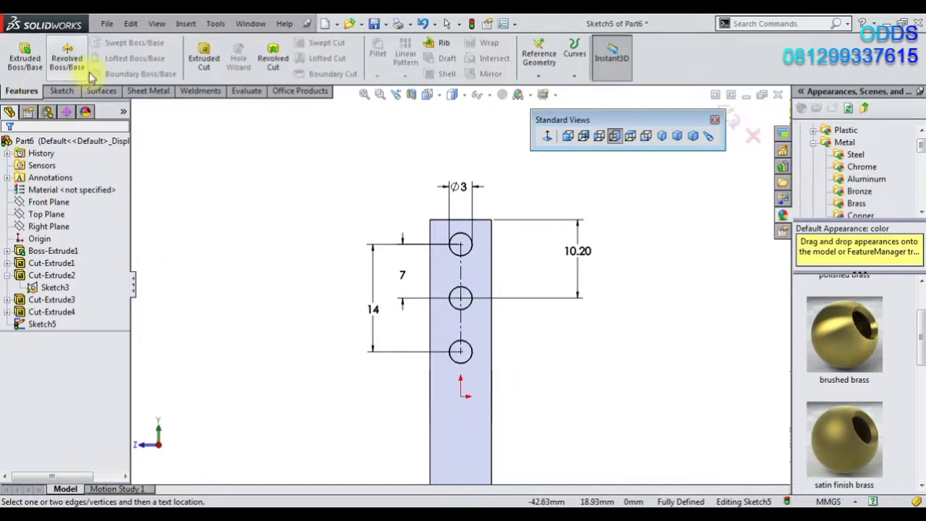
left_click(203, 58)
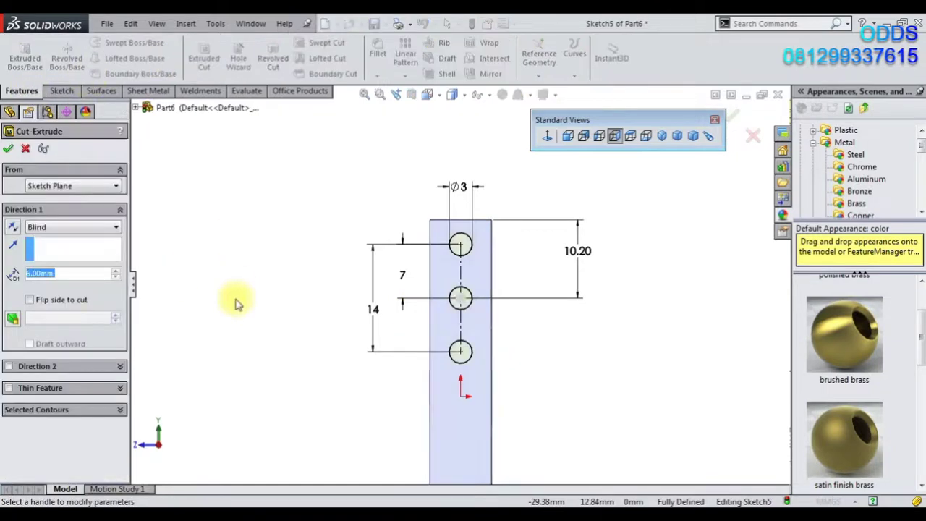
left_click(85, 411)
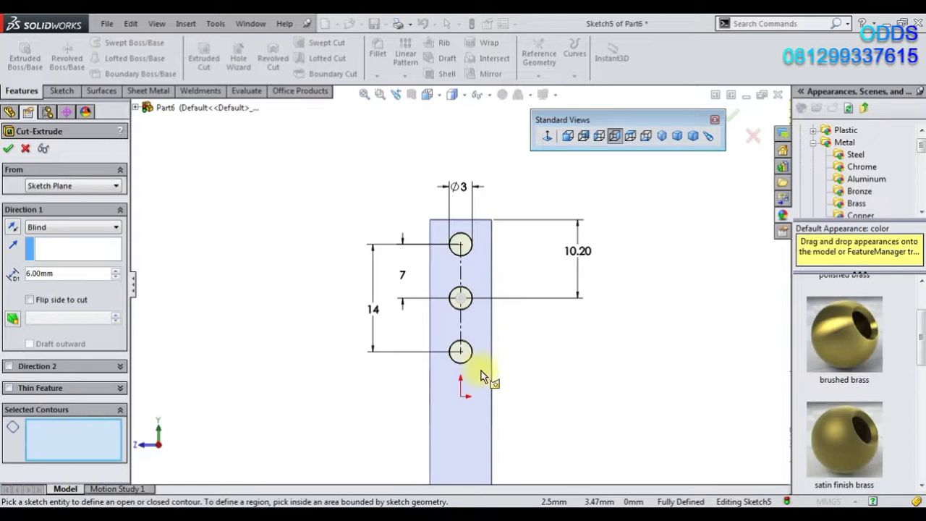
scroll(480, 372, "down", 3)
left_click(447, 318)
scroll(459, 285, "up", 3)
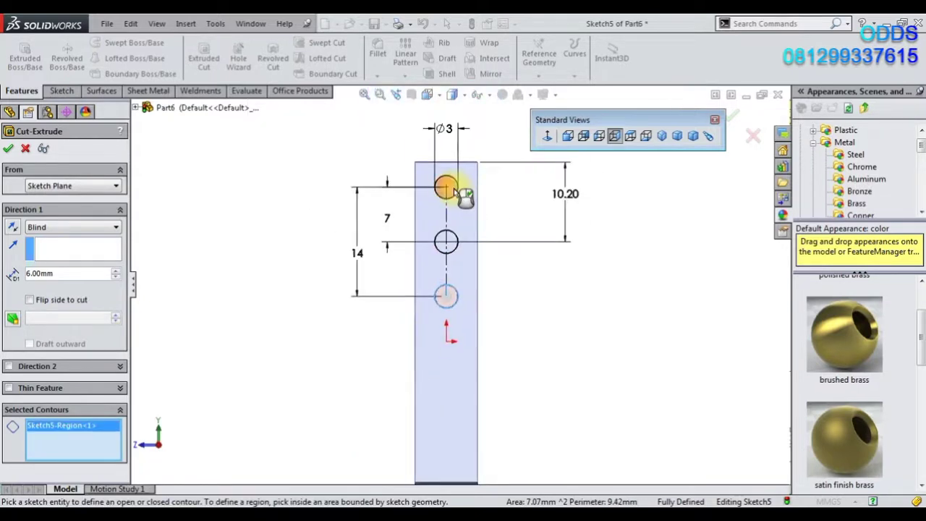
left_click(447, 187)
left_click(8, 149)
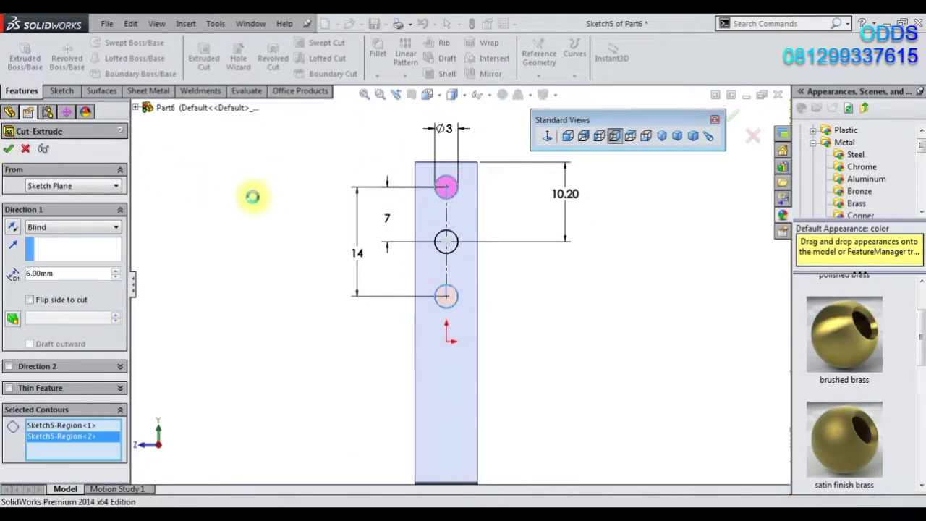
Step: Reuse Sketch5 to cut only the middle hole 14 mm deep
left_click(56, 337)
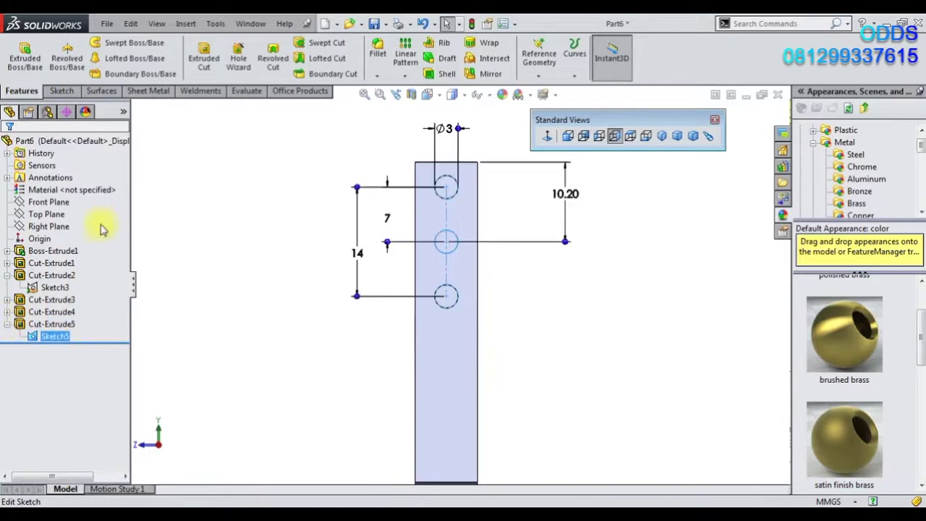
left_click(65, 91)
left_click(20, 91)
left_click(204, 58)
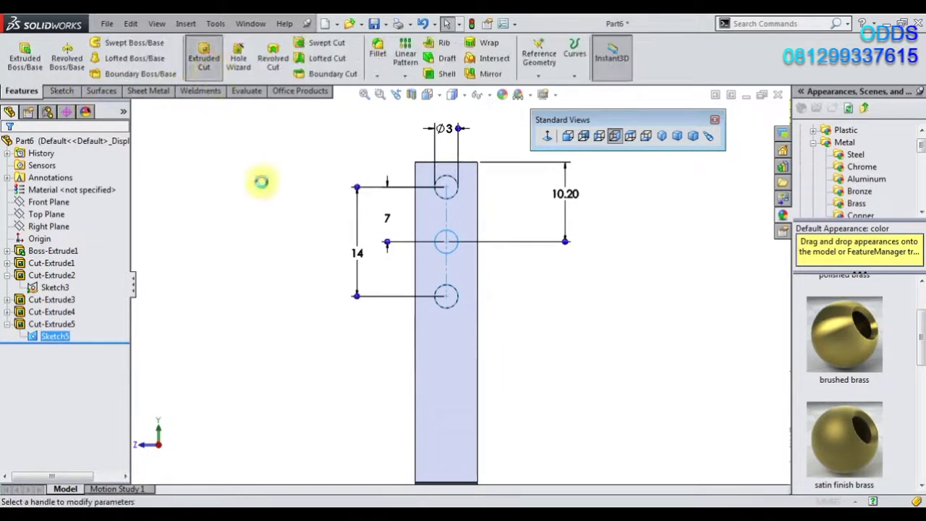
type("14")
key("Return")
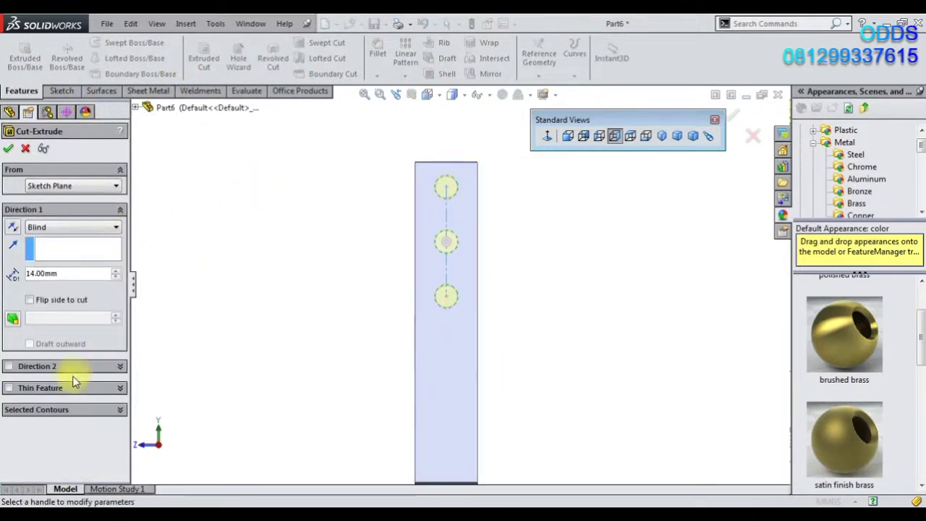
left_click(70, 412)
right_click(72, 427)
left_click(98, 432)
scroll(456, 261, "down", 4)
scroll(443, 240, "down", 3)
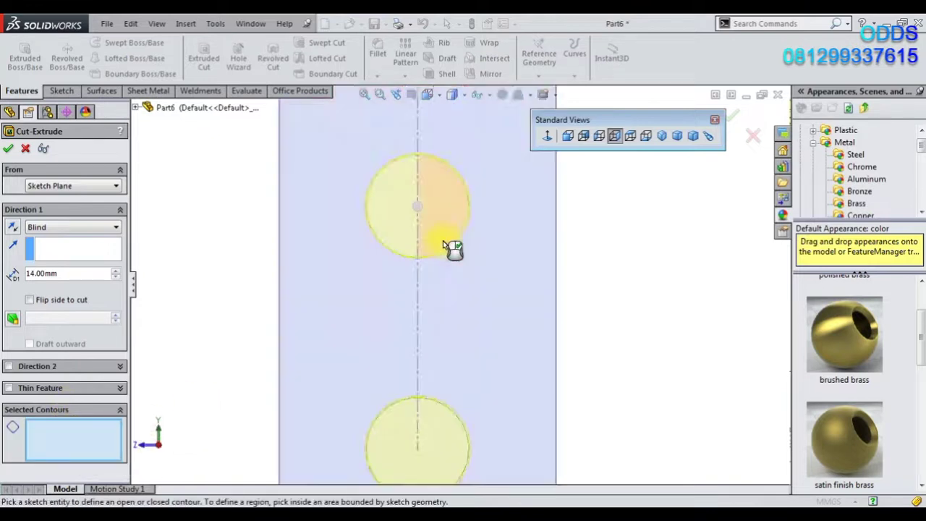
left_click(438, 260)
middle_click_drag(330, 253, 283, 258)
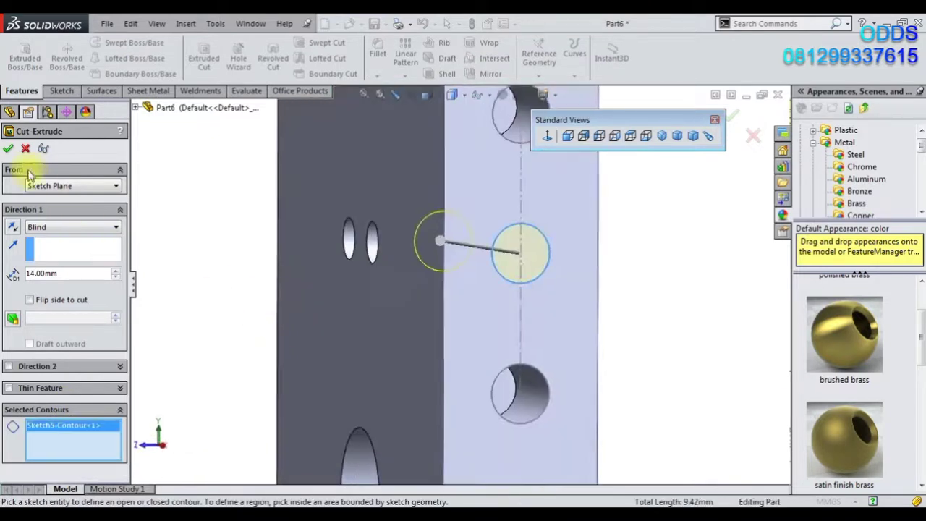
key("Return")
Step: Return to the isometric view and select the Front Plane
middle_click_drag(467, 262, 554, 306)
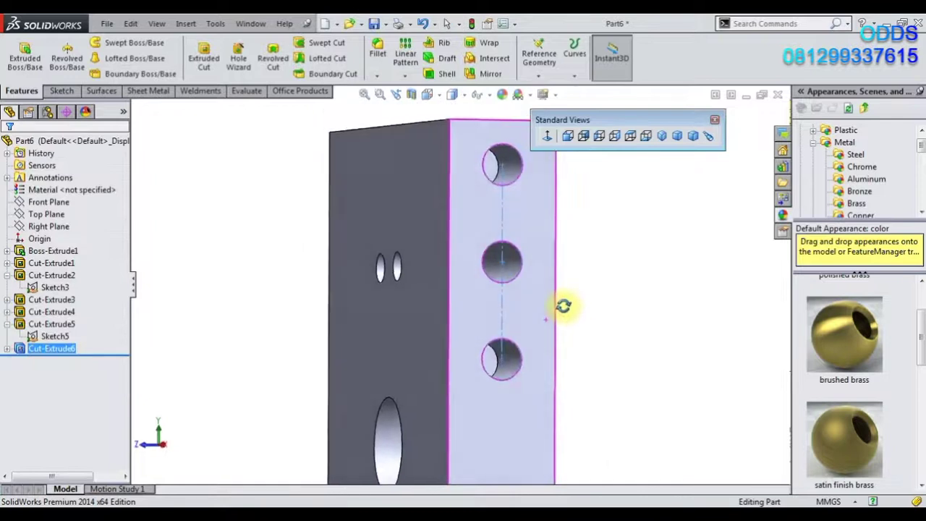
left_click(611, 307)
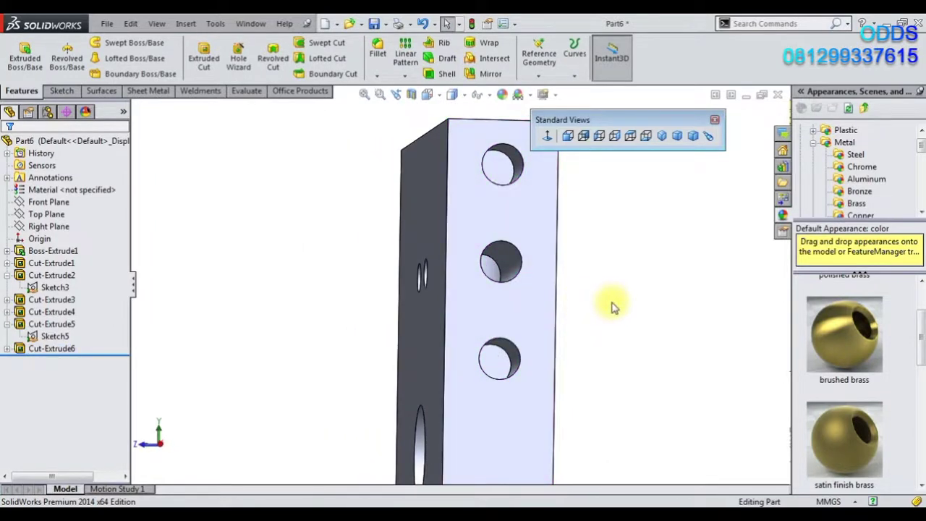
mouse_move(673, 330)
middle_mouse_down()
mouse_move(614, 283)
mouse_move(632, 304)
middle_mouse_up()
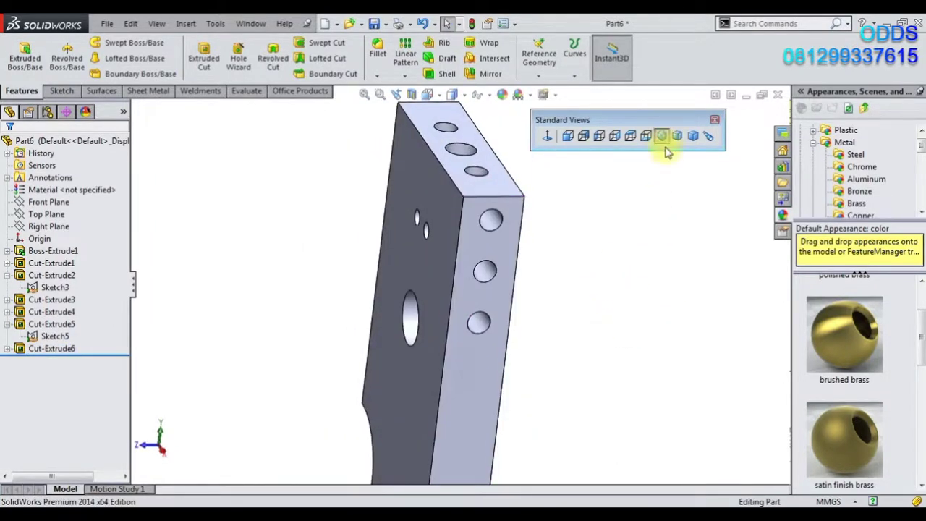
left_click(661, 136)
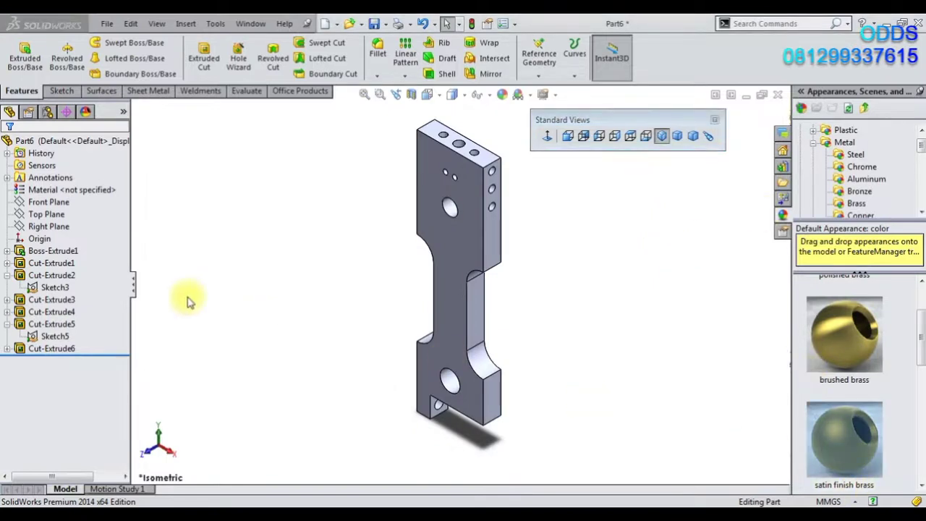
left_click(48, 202)
Step: On a new Front Plane sketch, draw circles at the upper and lower hole centres
left_click(54, 186)
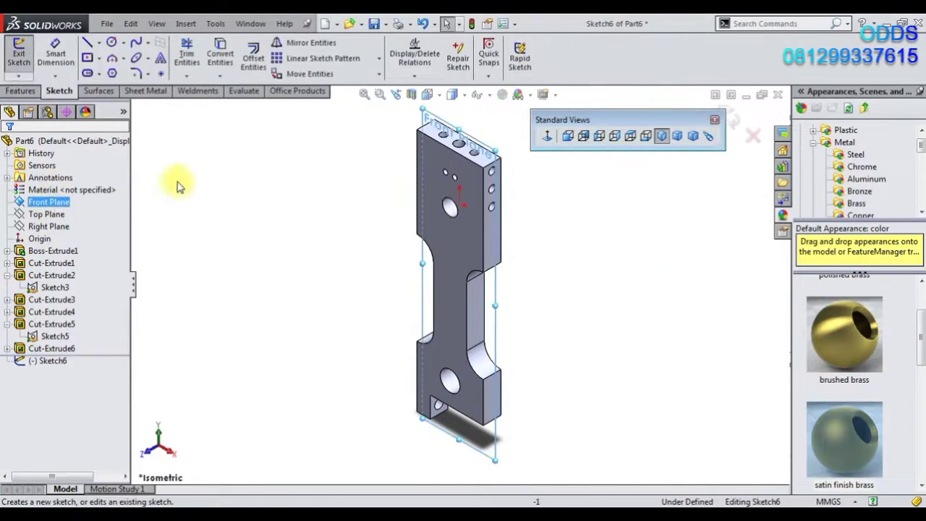
left_click(548, 137)
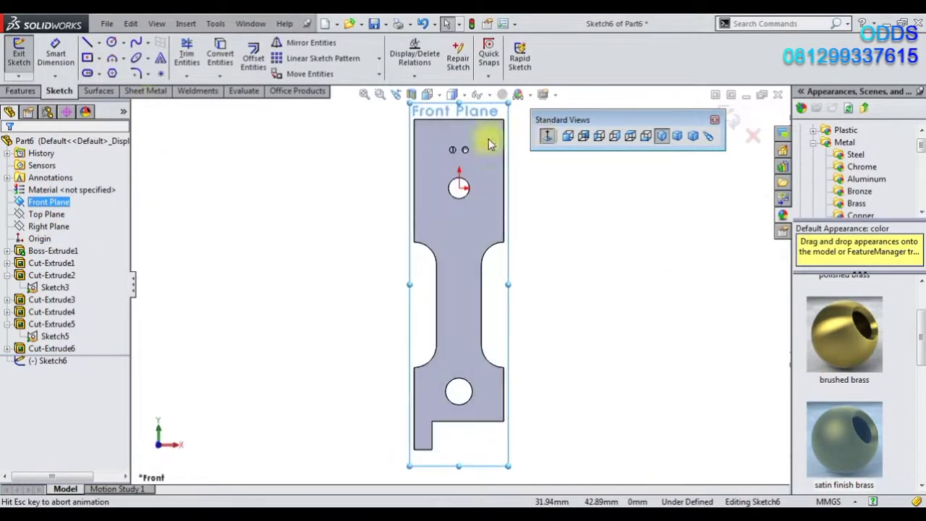
left_click(112, 42)
scroll(459, 233, "down", 5)
left_click(386, 246)
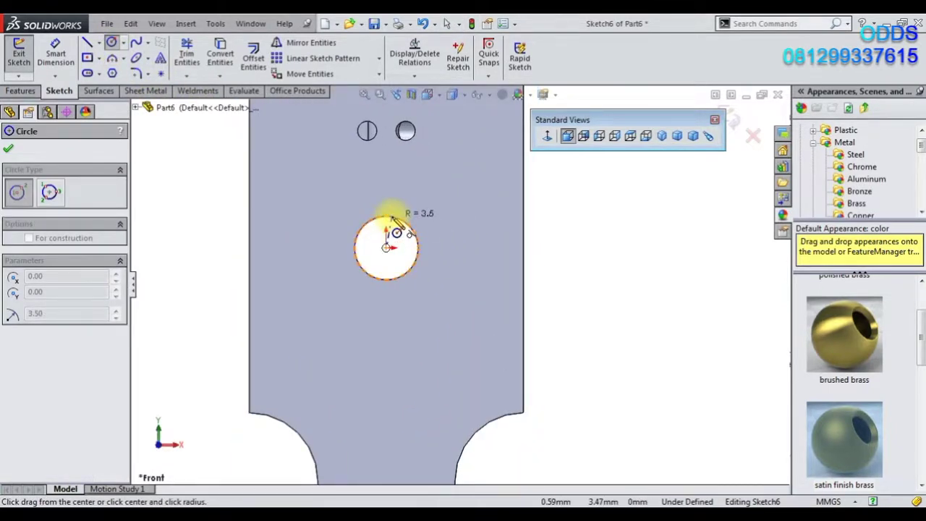
left_click(397, 223)
scroll(456, 286, "up", 3)
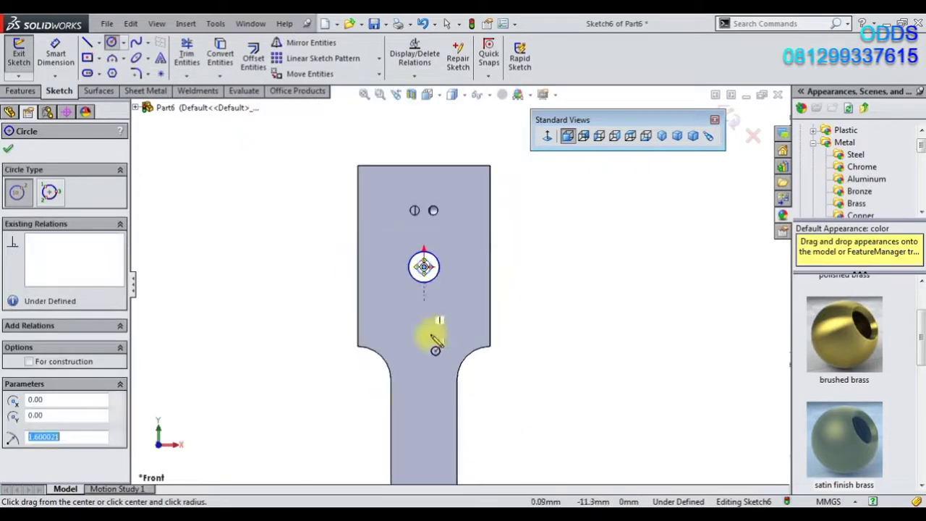
middle_click_drag(362, 357, 380, 182, "ctrl")
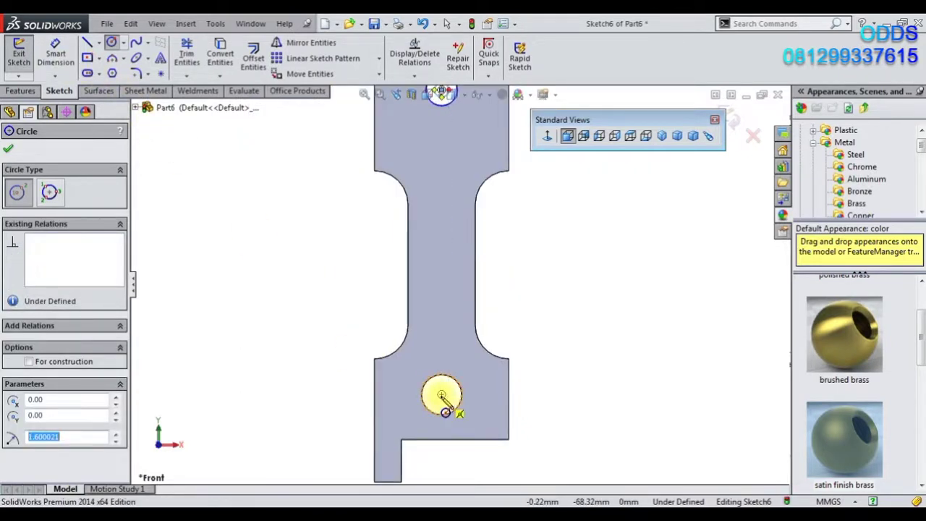
left_click(441, 395)
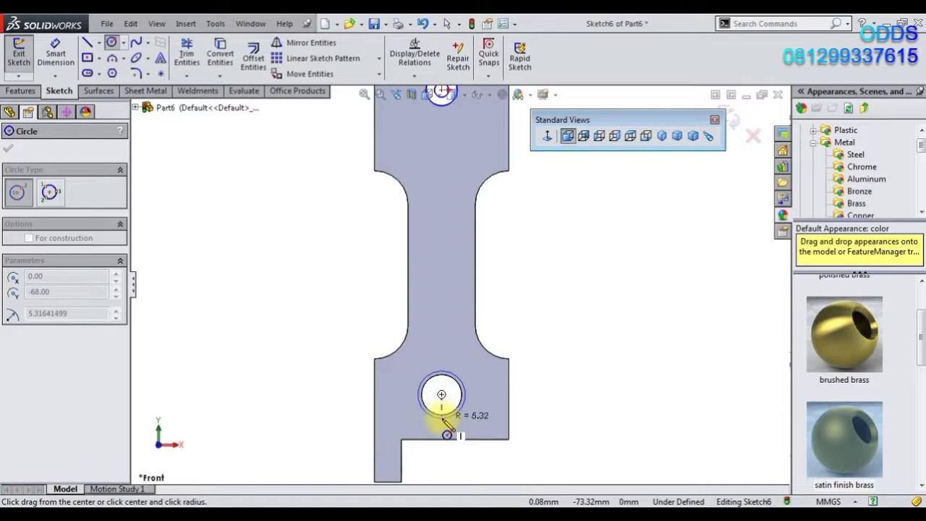
scroll(442, 435, "down", 3)
left_click(480, 366)
left_click(443, 330)
left_click(438, 372)
Step: Dimension the lower hole's concentric circles to Ø9 and Ø6
left_click(55, 54)
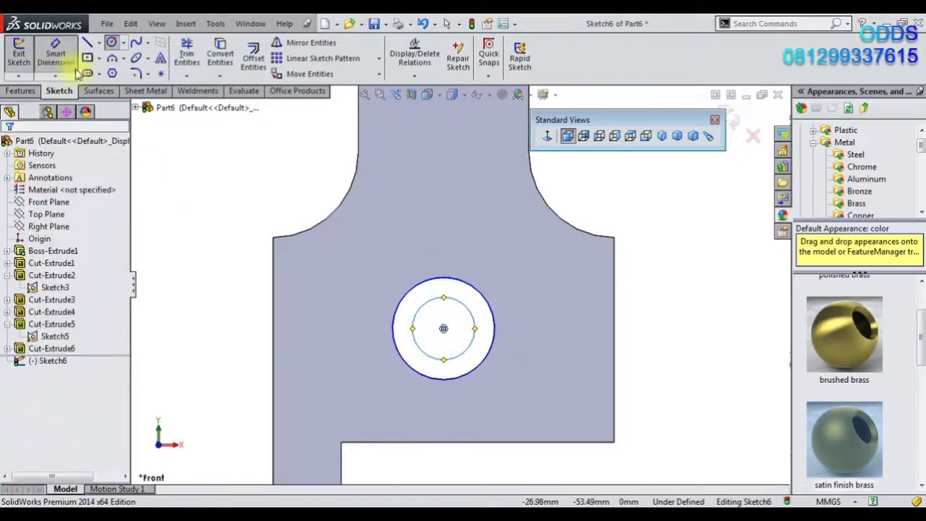
left_click(400, 311)
left_click(346, 286)
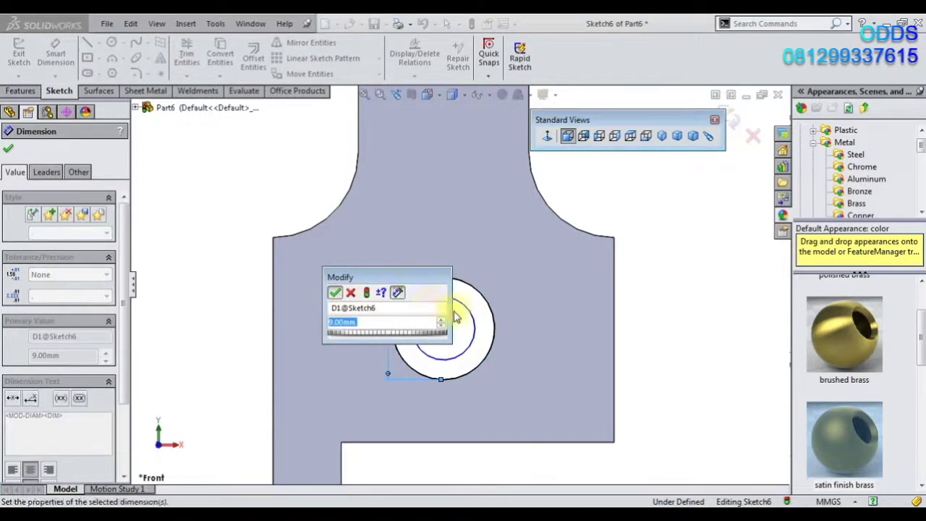
key("Return")
left_click(509, 322)
type("6")
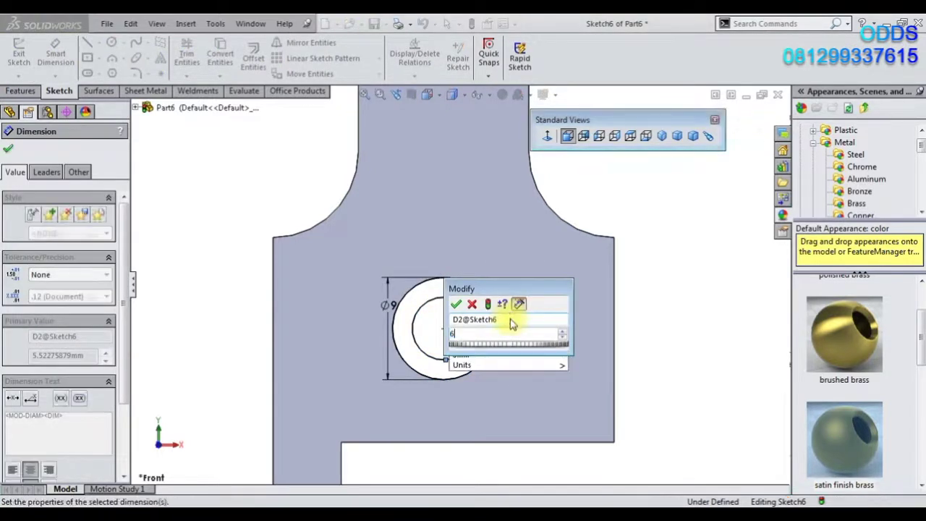
key("Return")
key("f")
Step: Dimension the upper hole's circles to Ø7 and Ø5
scroll(432, 159, "down", 5)
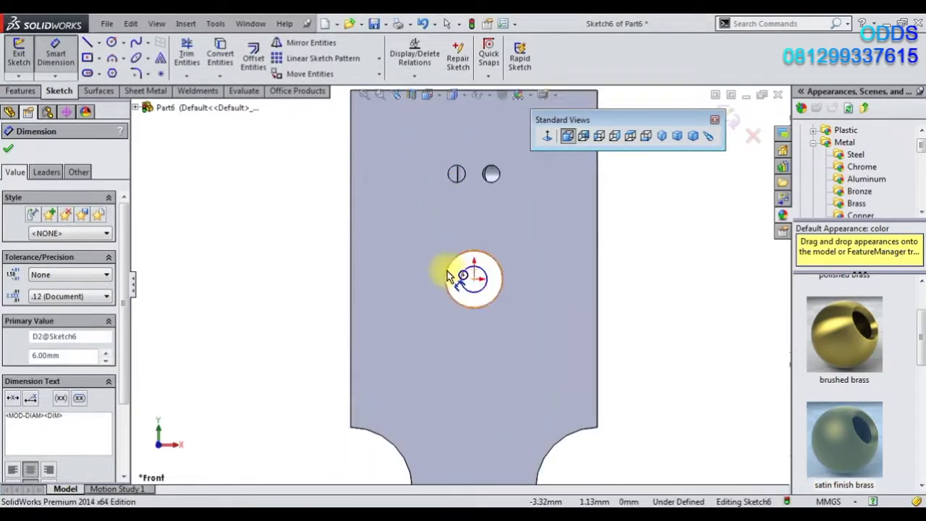
left_click(447, 278)
left_click(441, 279)
type("7")
key("Return")
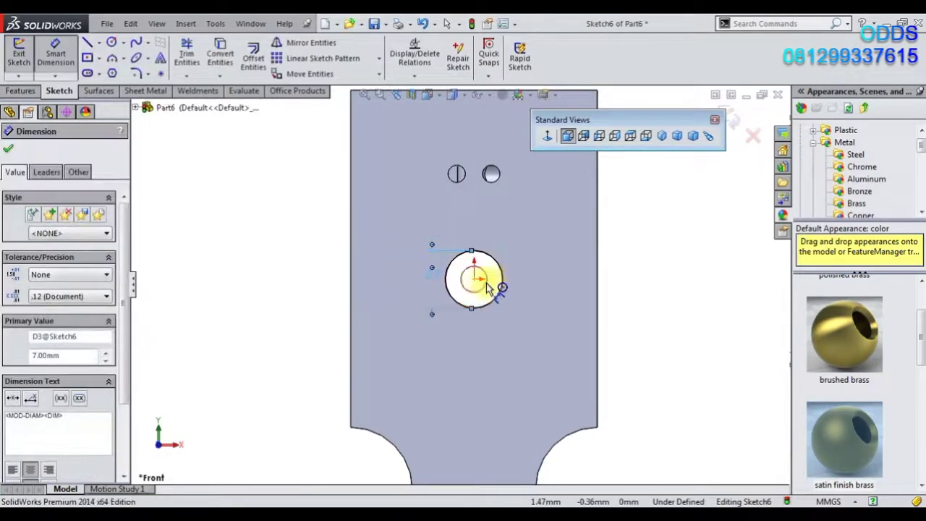
left_click(488, 288)
type("5")
key("Return")
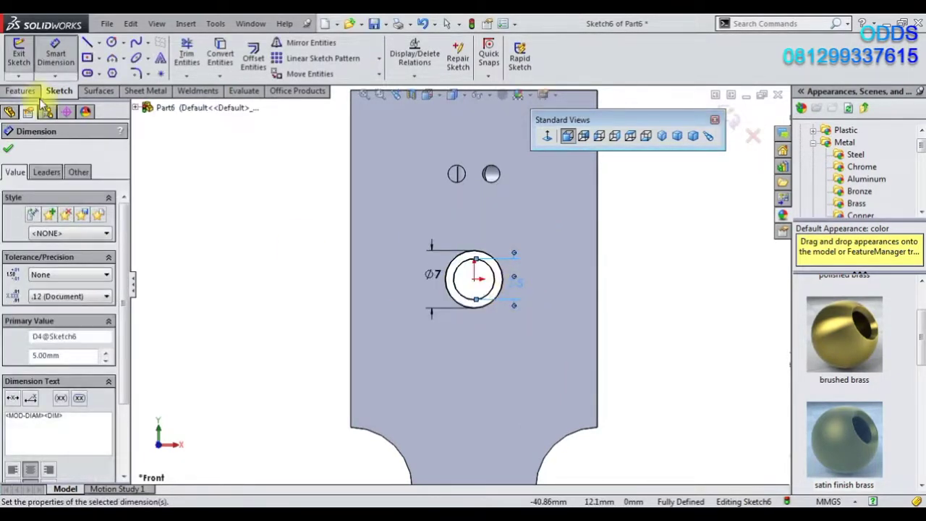
left_click(35, 92)
Step: Boss-extrude the ring sketch 8 mm Mid Plane with Merge result unchecked
left_click(72, 226)
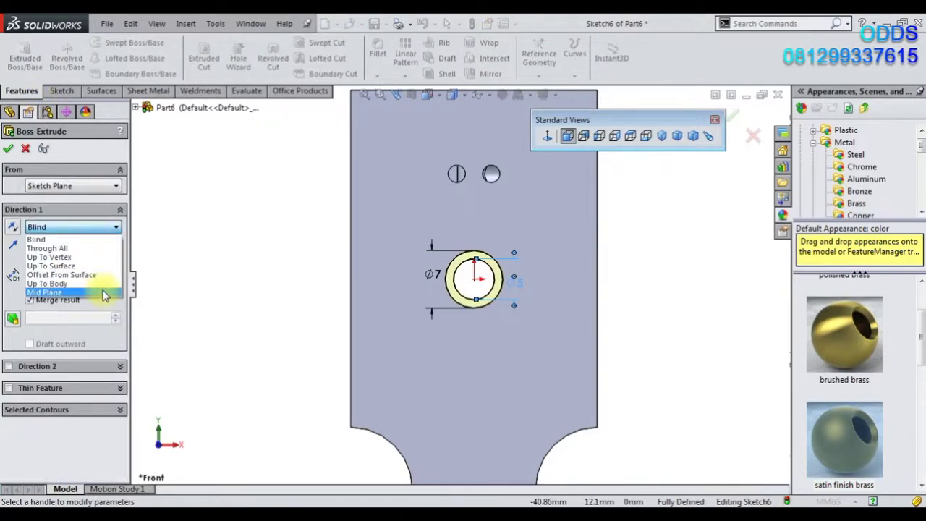
left_click(58, 297)
middle_click_drag(252, 304, 200, 359)
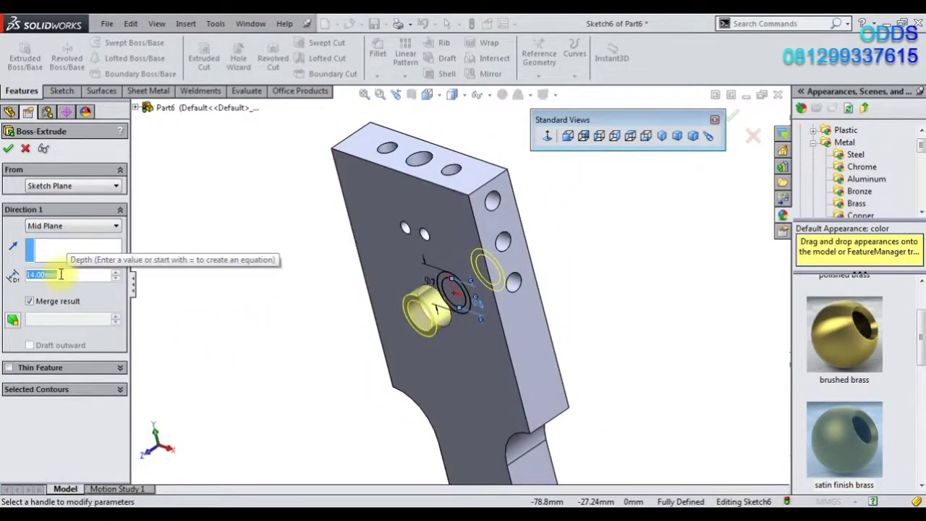
type("8")
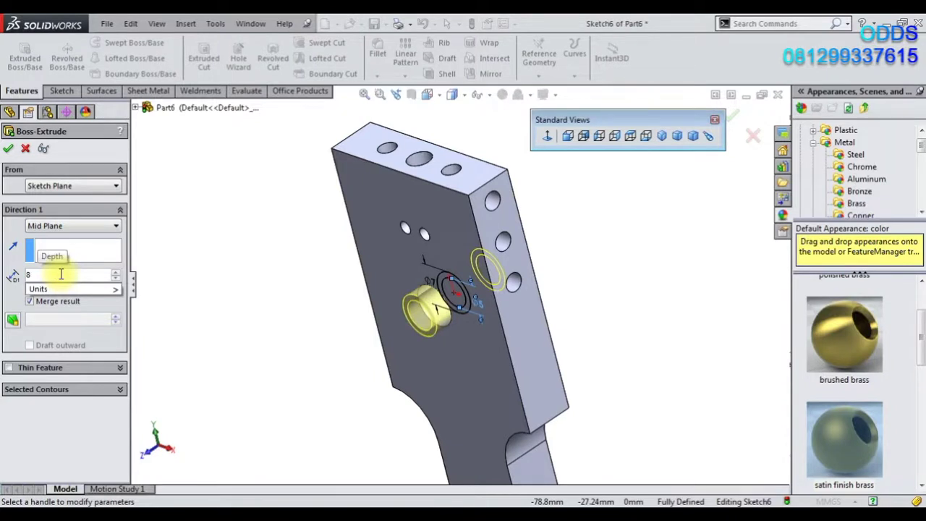
key("Return")
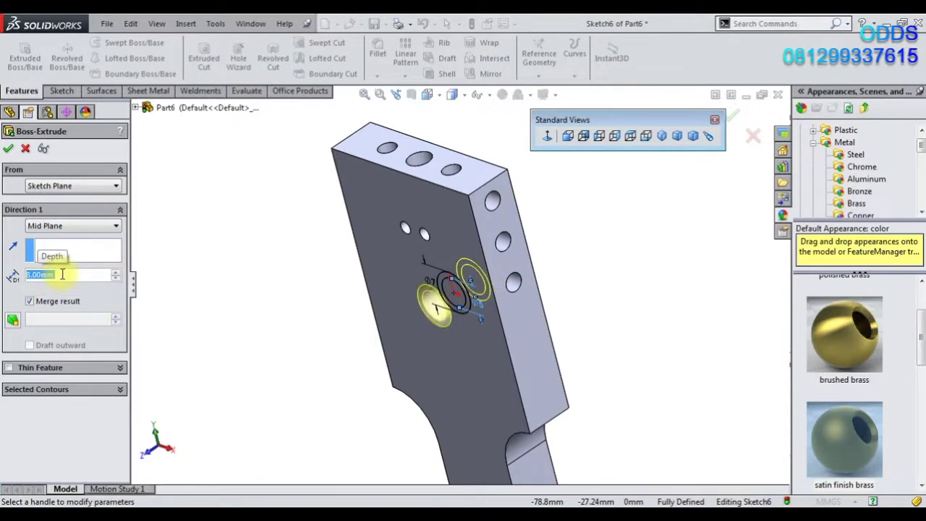
left_click(29, 302)
middle_click_drag(238, 331, 296, 328)
scroll(311, 336, "up", 3)
left_click(9, 150)
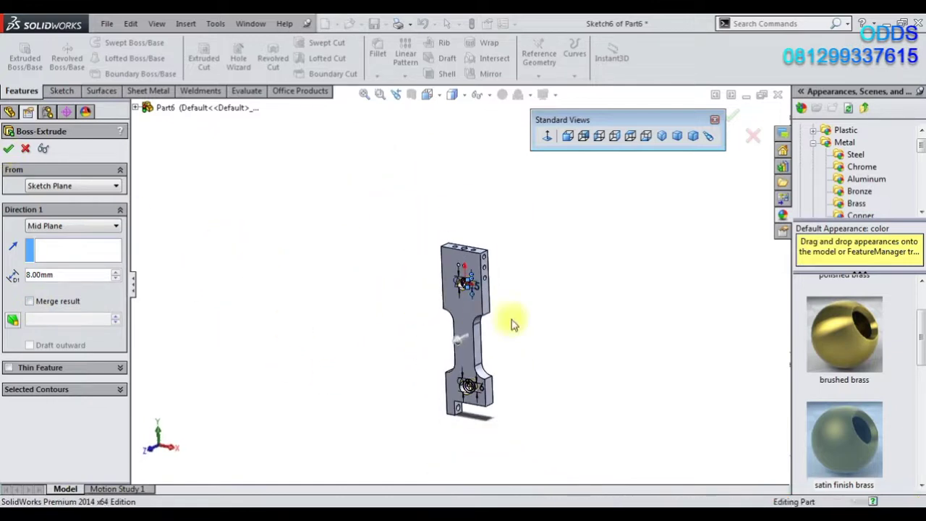
scroll(521, 333, "down", 4)
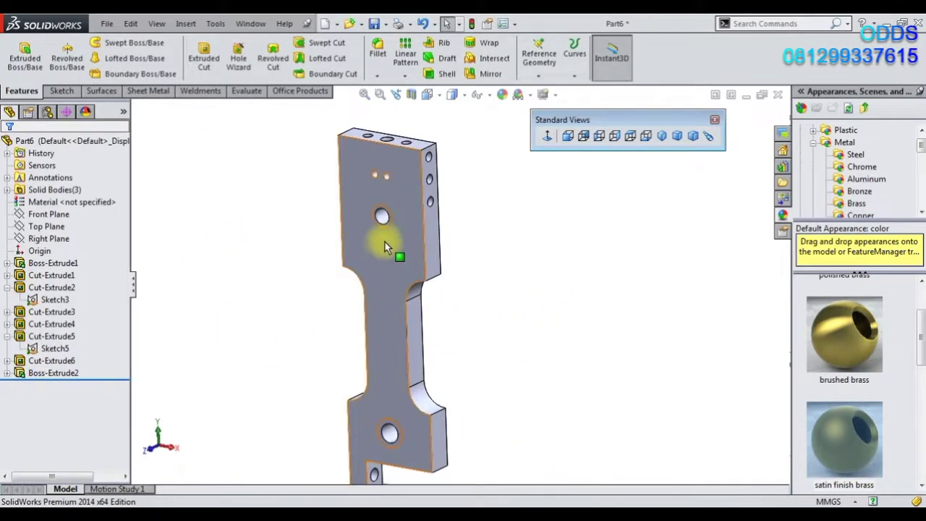
scroll(378, 434, "down", 3)
left_click(44, 214)
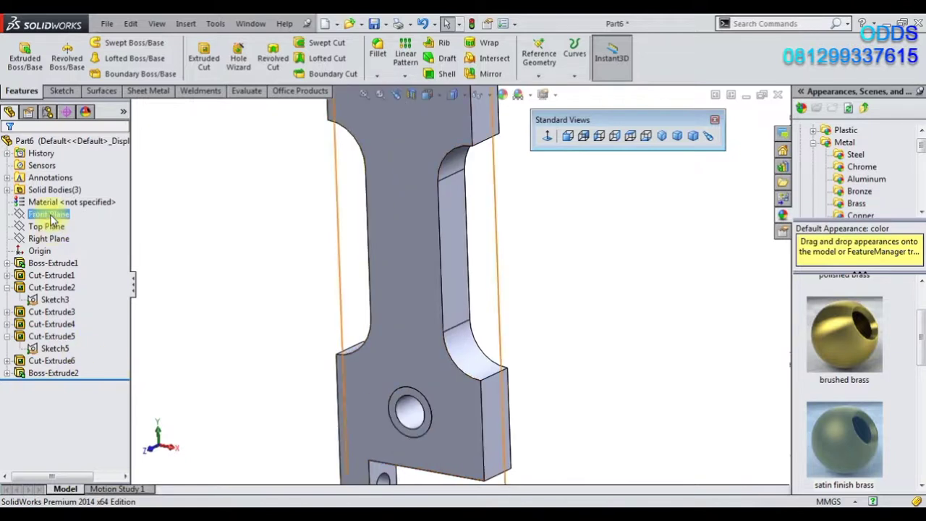
Step: On a new Front Plane sketch, draw a 3-point rectangle from the lower hole centre past the edge
left_click(110, 196)
right_click(64, 209)
left_click(63, 197)
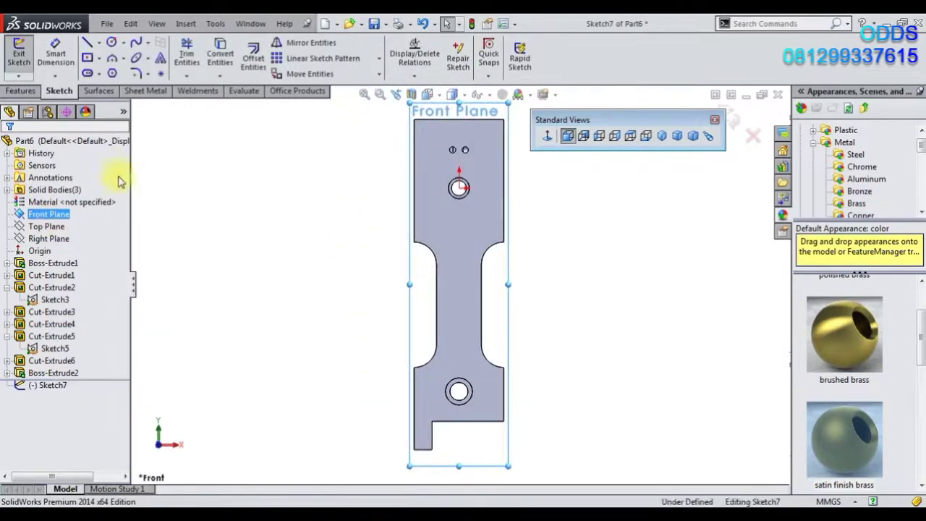
left_click(100, 58)
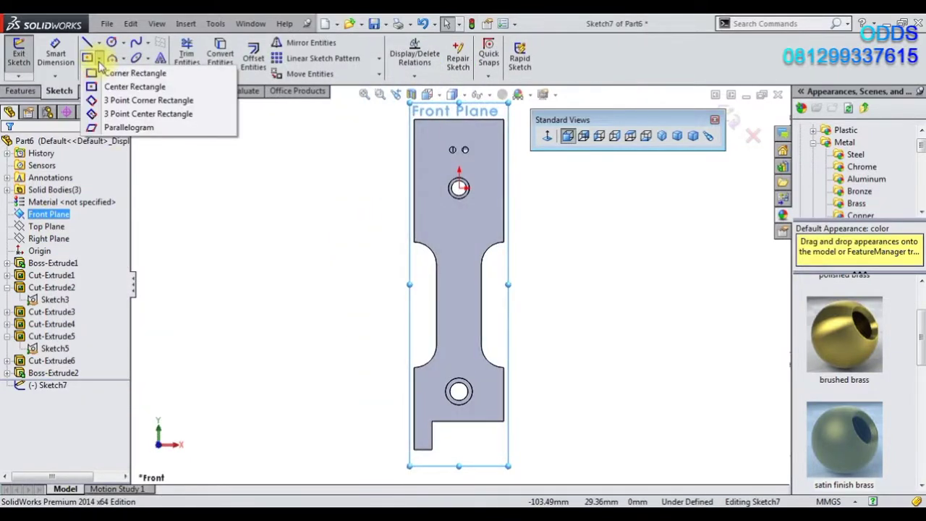
left_click(113, 102)
scroll(456, 384, "down", 3)
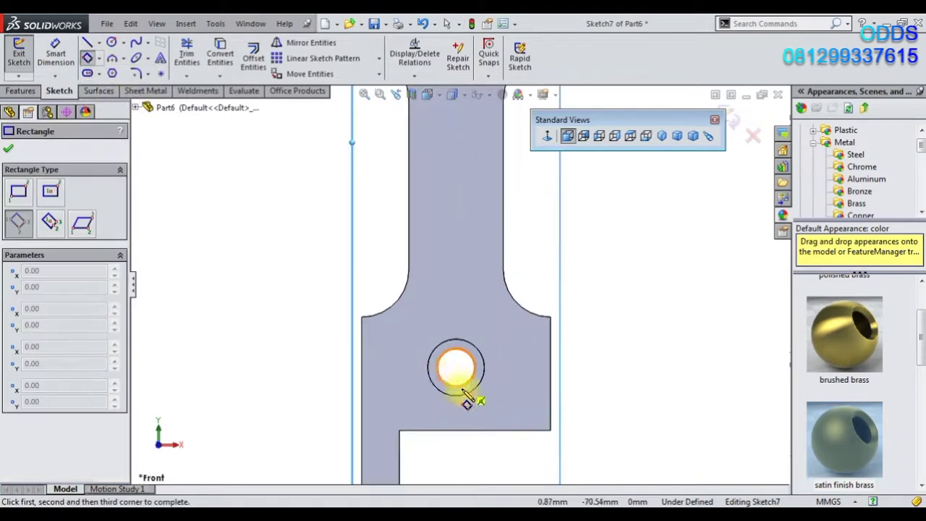
left_click(396, 304)
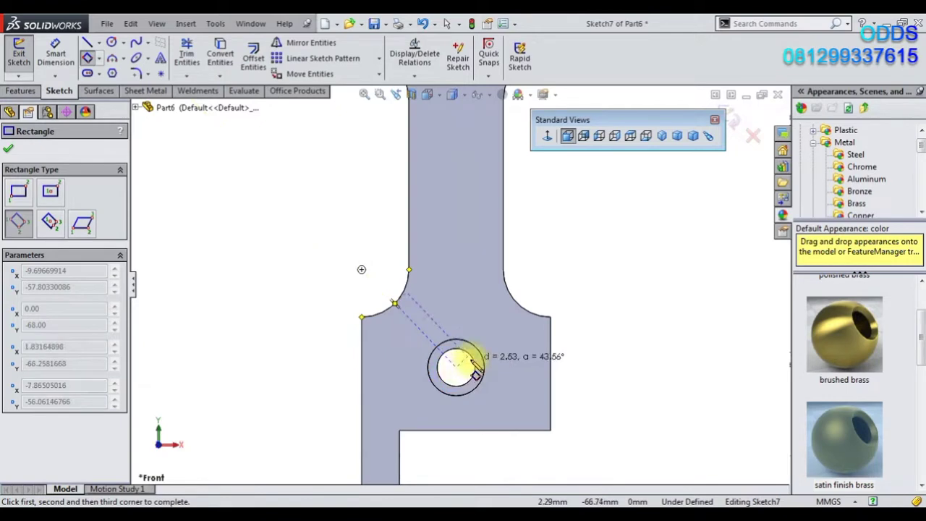
key("Escape")
left_click(87, 58)
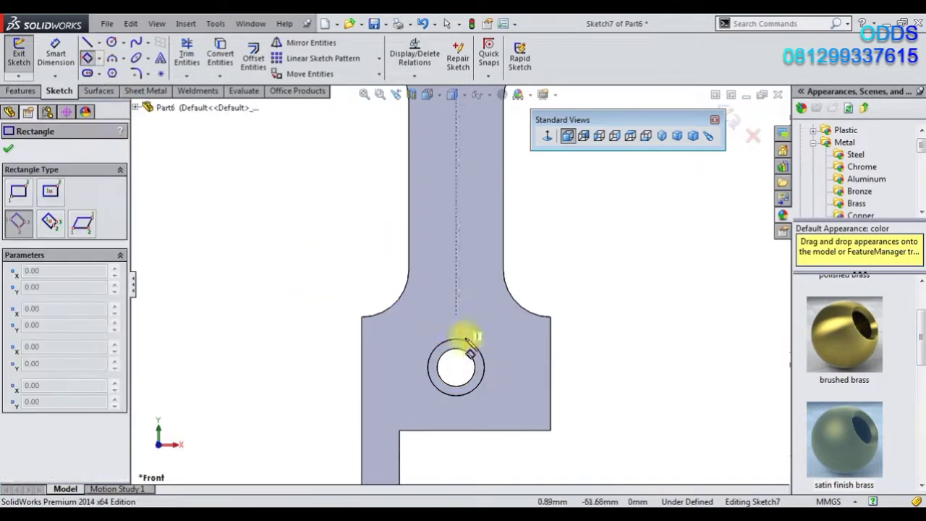
left_click(456, 368)
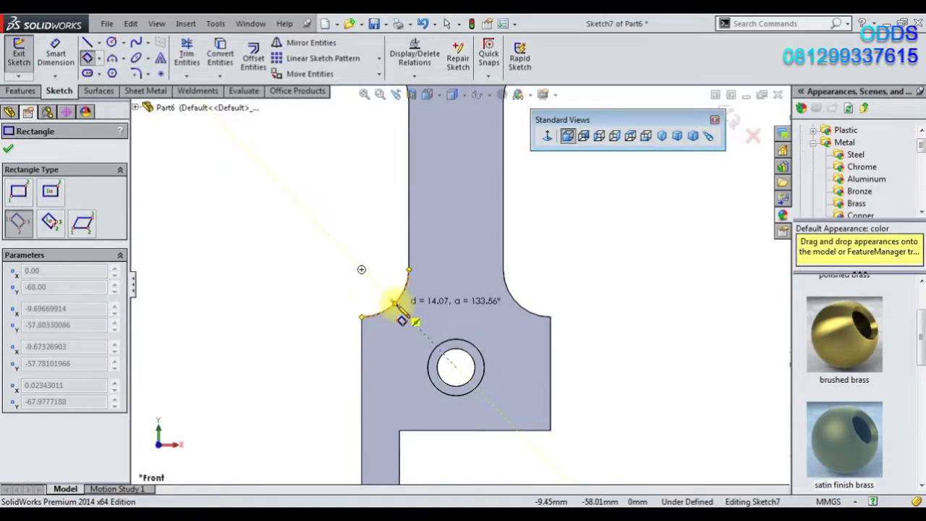
left_click(374, 258)
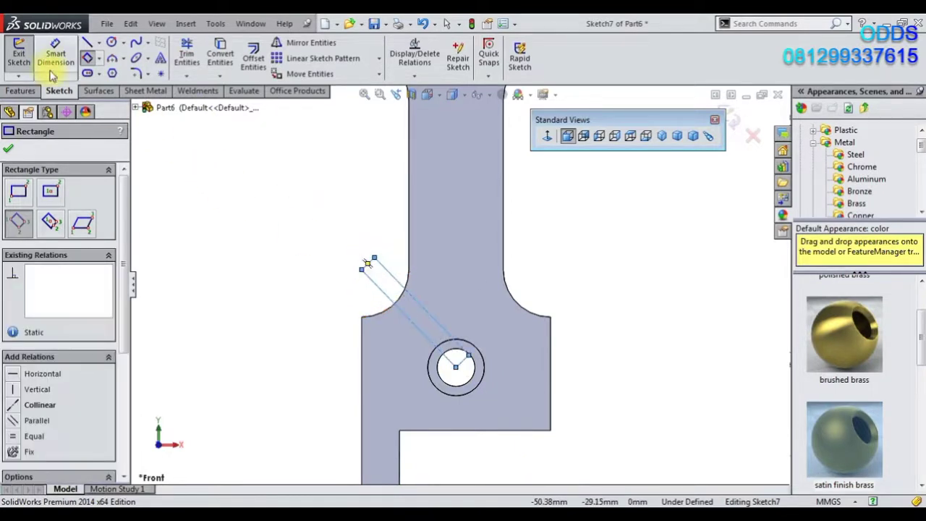
Step: Dimension the rectangle's short side to 2.50 mm width
key("Escape")
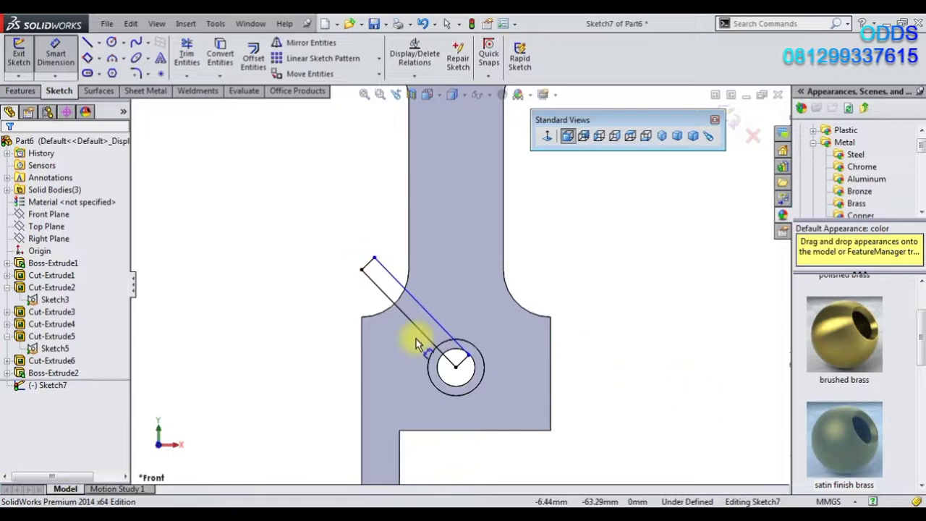
left_click(373, 267)
left_click(364, 256)
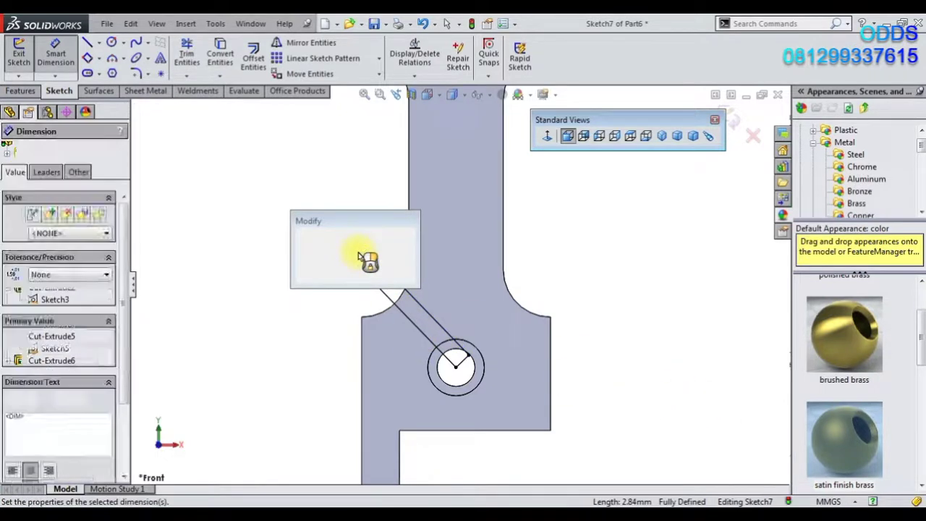
type("2.5")
key("Return")
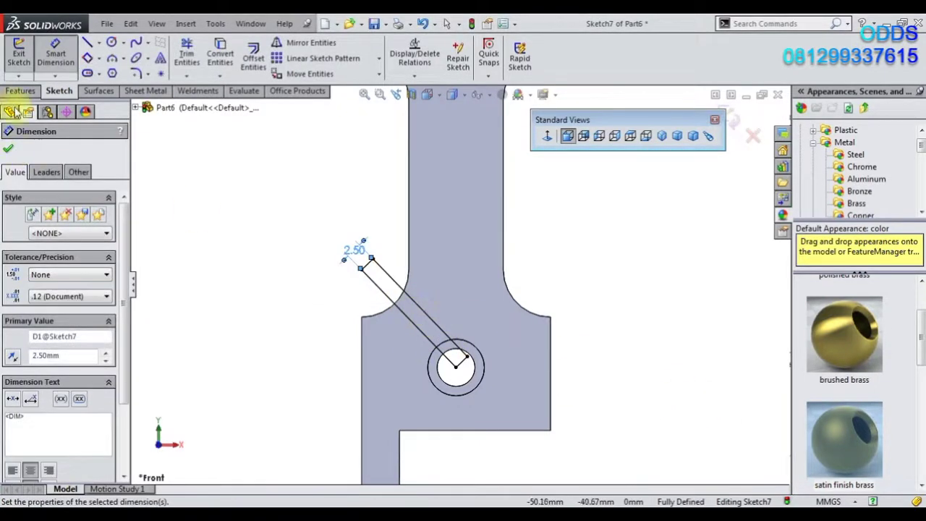
left_click(22, 91)
left_click(274, 70)
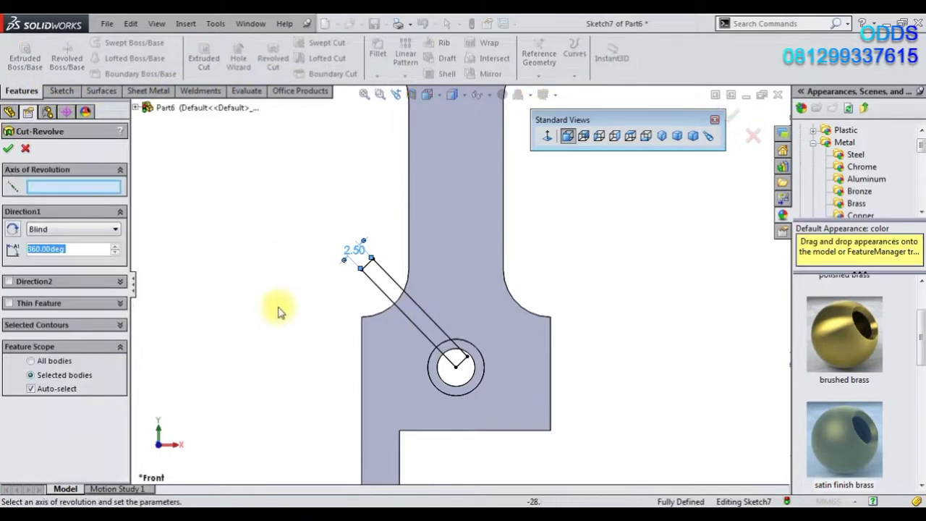
Step: Revolve-cut the rectangle about its long side to form the angled oil hole
left_click(427, 346)
left_click(8, 149)
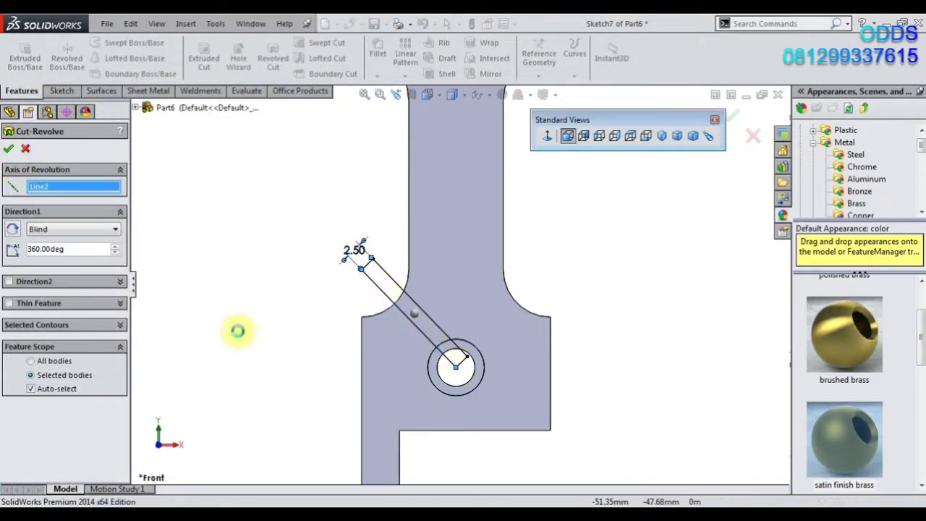
middle_click_drag(316, 331, 343, 360)
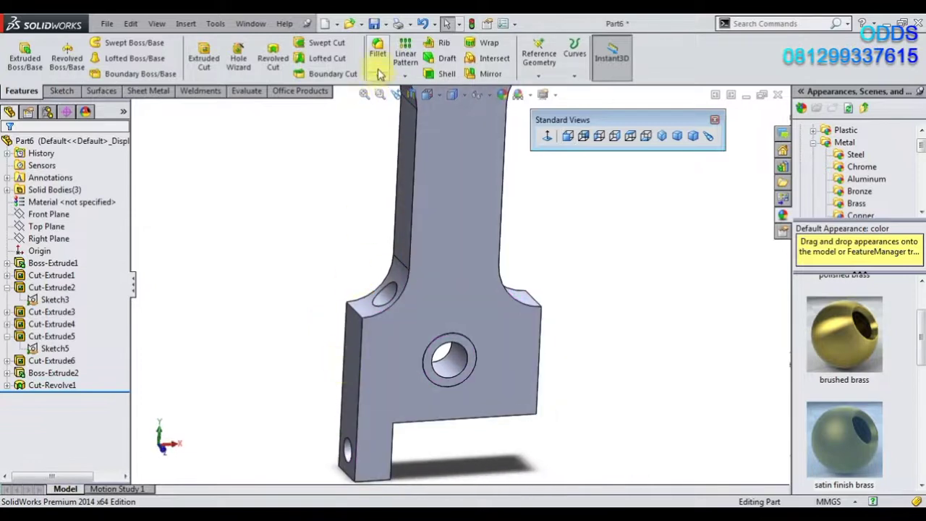
Step: Mirror Cut-Revolve1 across the Right Plane and return to isometric view
left_click(405, 75)
left_click(424, 117)
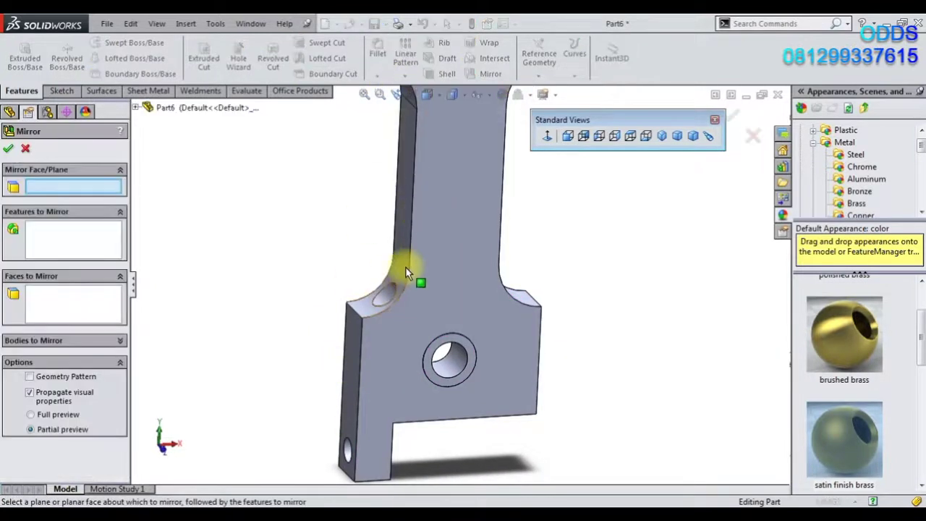
left_click(135, 107)
left_click(185, 206)
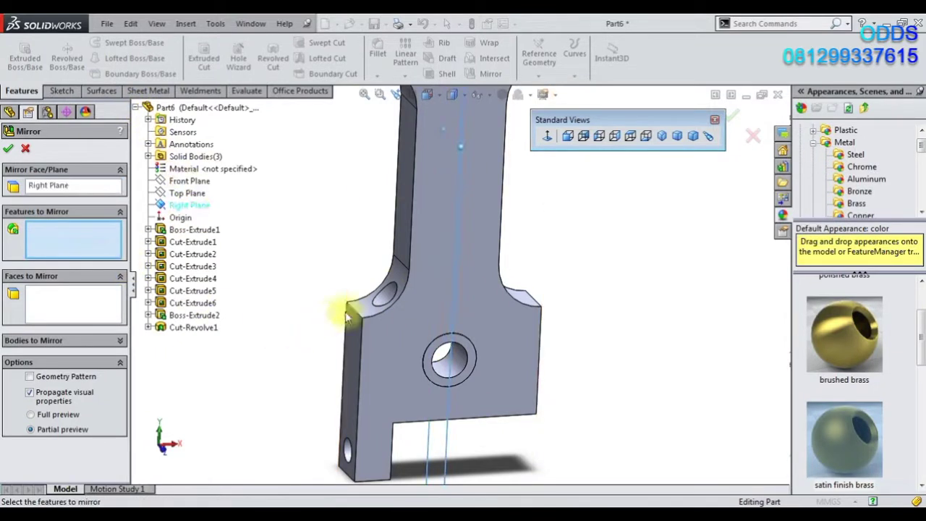
left_click(384, 295)
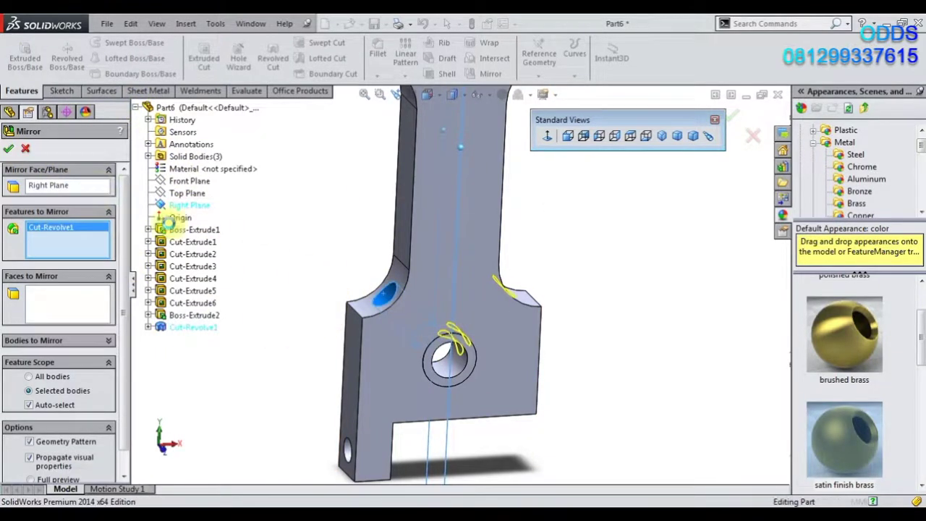
key("Return")
mouse_move(574, 355)
middle_mouse_down()
mouse_move(498, 339)
mouse_move(621, 304)
mouse_move(492, 306)
mouse_move(493, 370)
middle_mouse_up()
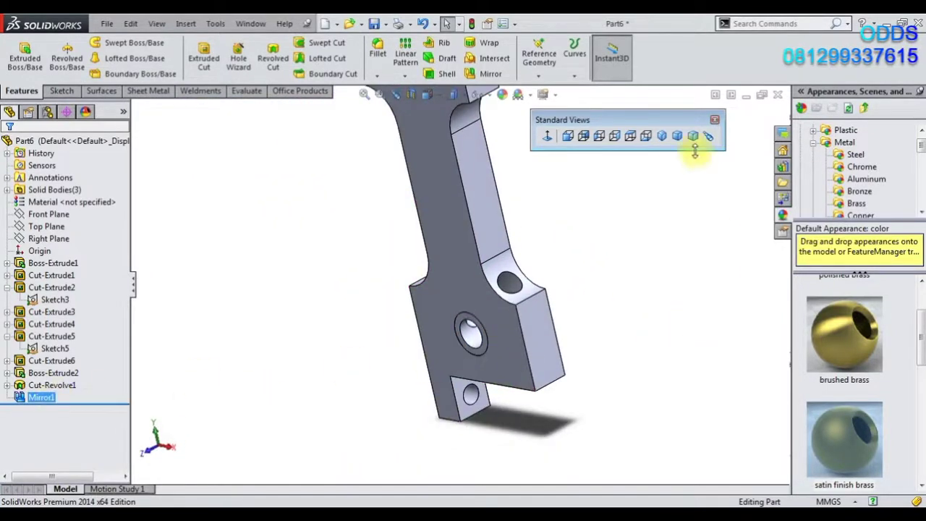
left_click(661, 135)
Step: Apply the brushed brass appearance to the whole part
left_click(830, 345)
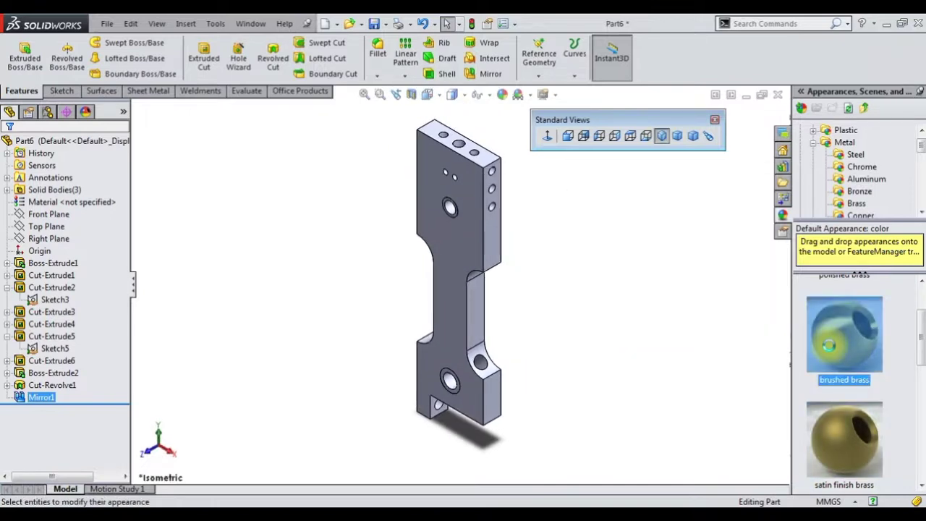
double_click(830, 347)
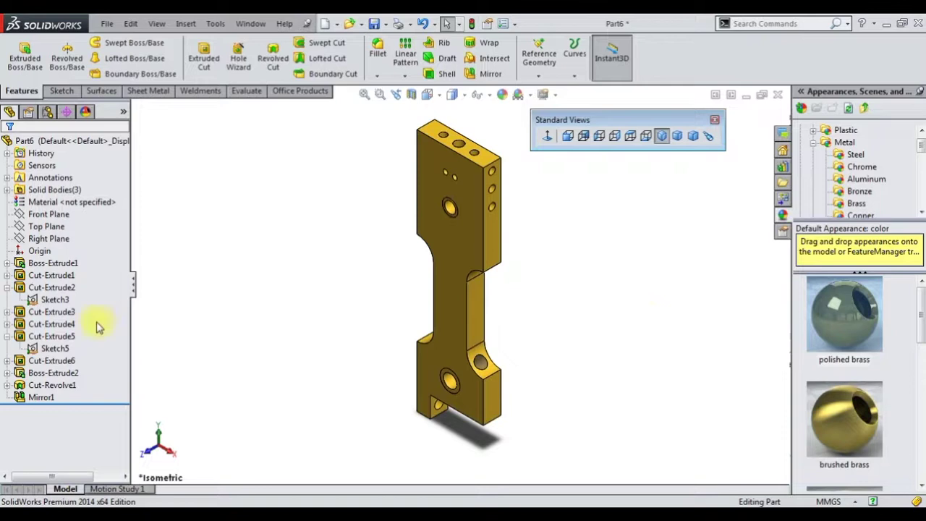
left_click(8, 288)
left_click(7, 324)
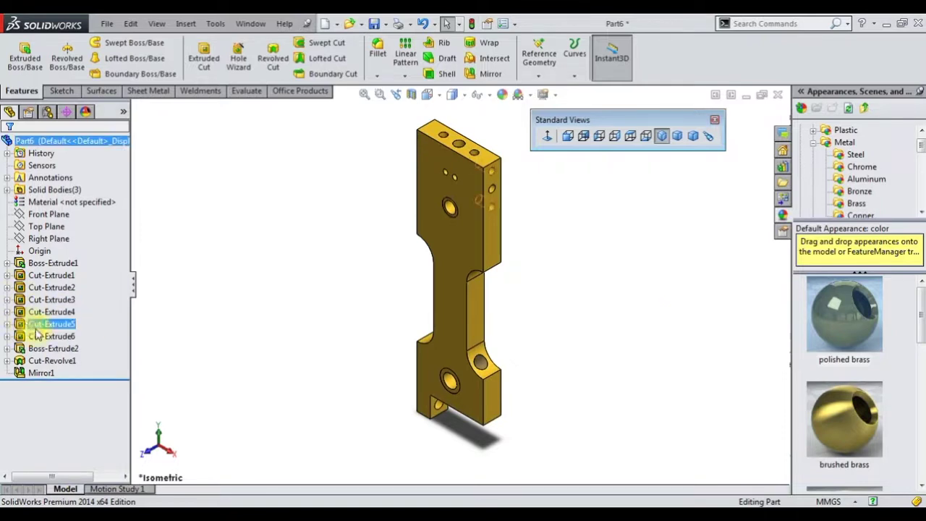
Step: Apply polished bronze to the Boss-Extrude2 ring bosses
left_click(54, 348)
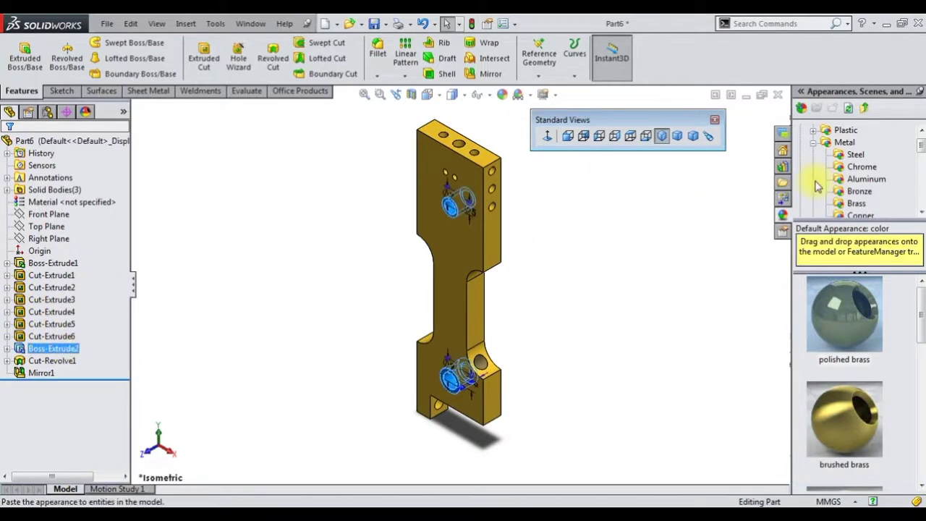
left_click(859, 191)
left_click(845, 314)
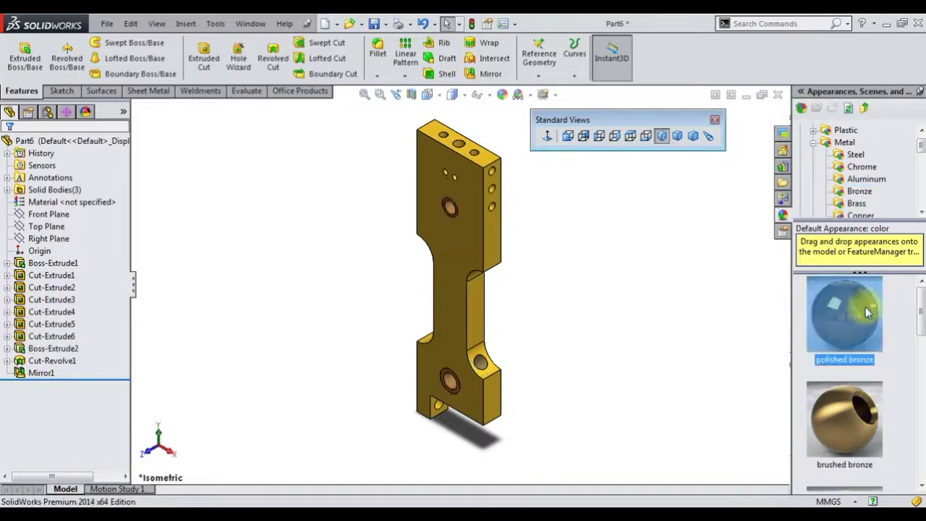
scroll(427, 384, "down", 5)
mouse_move(424, 389)
middle_mouse_down()
mouse_move(352, 383)
mouse_move(436, 341)
middle_mouse_up()
scroll(405, 367, "up", 4)
middle_click_drag(405, 368, 429, 318)
Step: Remove the brushed brass appearances from the oil hole and the whole part
left_click(428, 318)
left_click(51, 361, "ctrl")
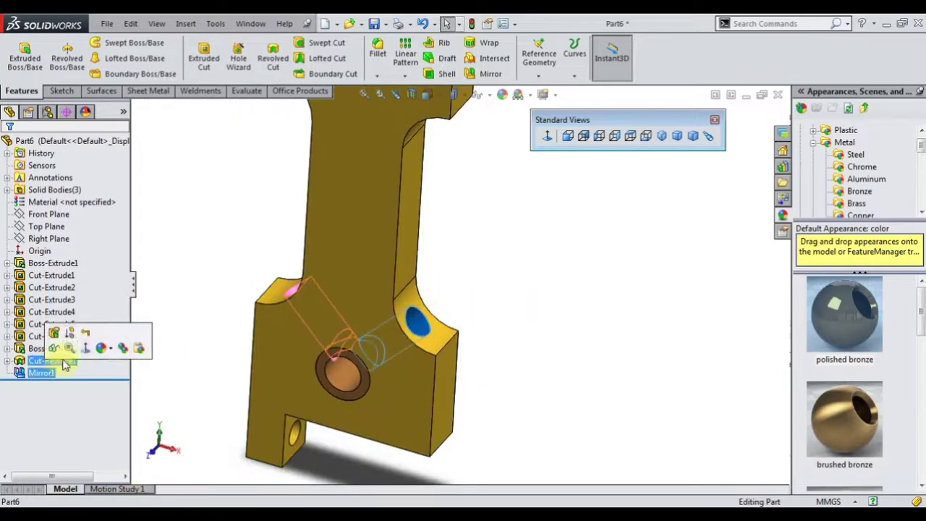
left_click(102, 348)
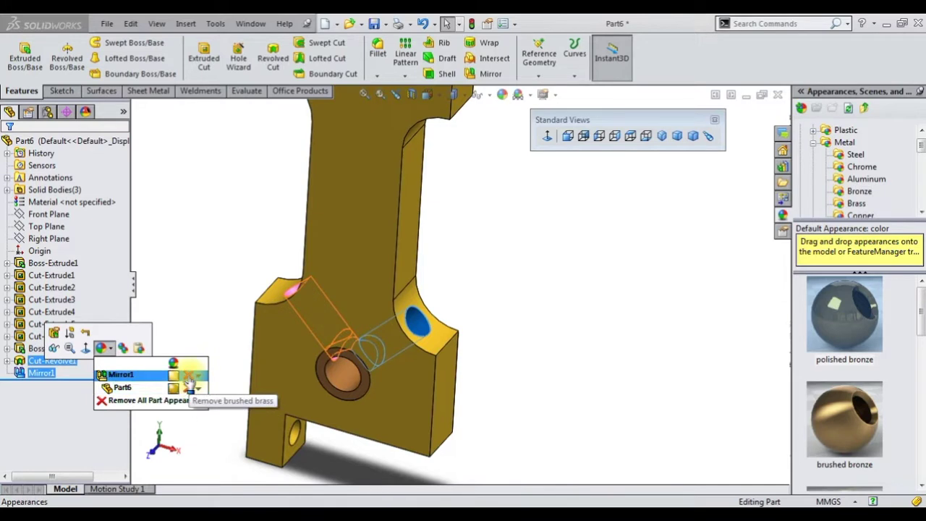
left_click(189, 380)
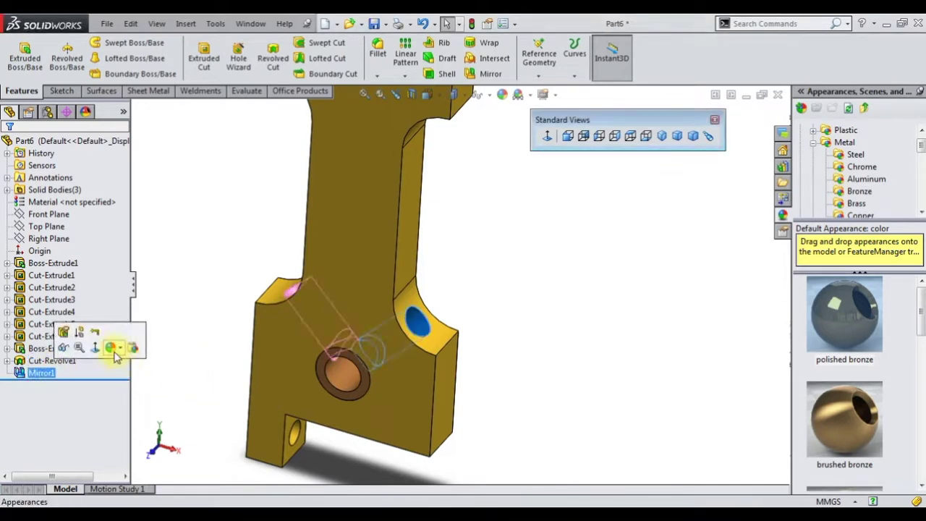
left_click(116, 352)
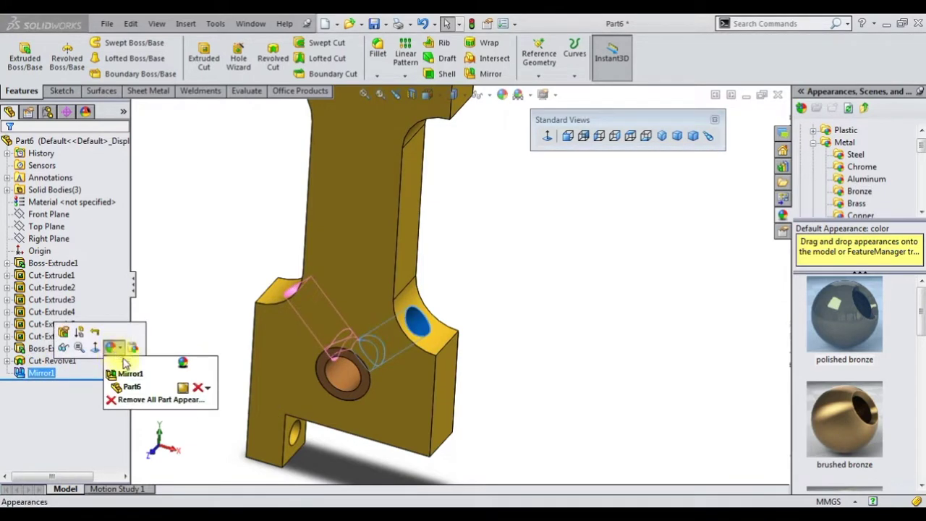
left_click(202, 392)
left_click(76, 360)
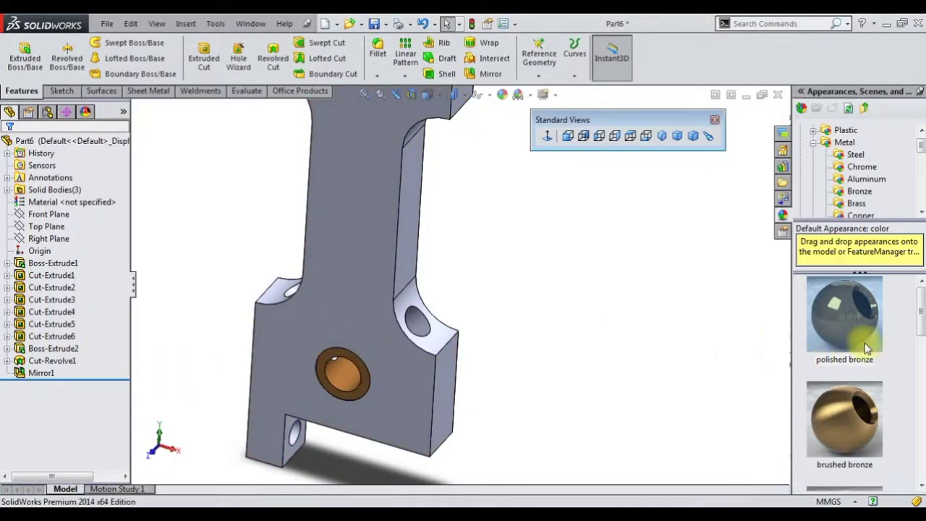
Step: Apply polished brass to the whole part and view it isometrically
left_click(857, 204)
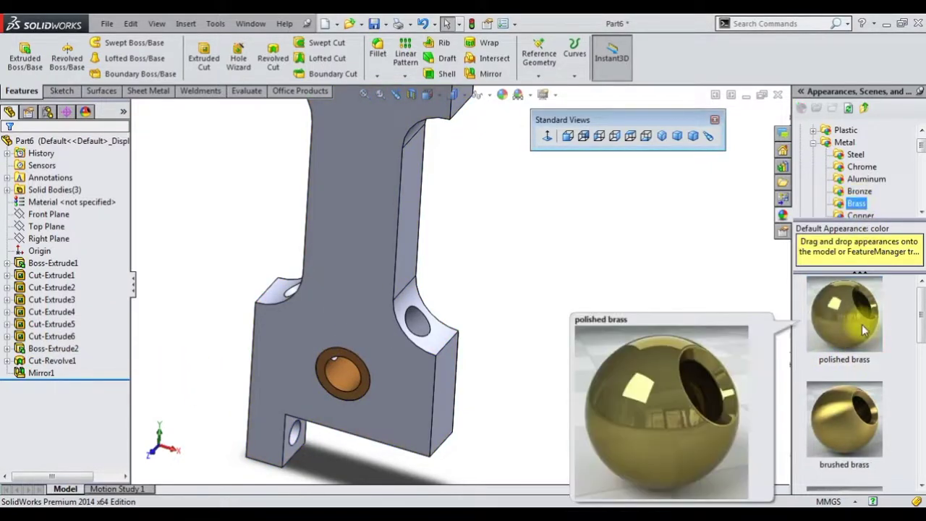
double_click(845, 315)
middle_click_drag(652, 304, 435, 269)
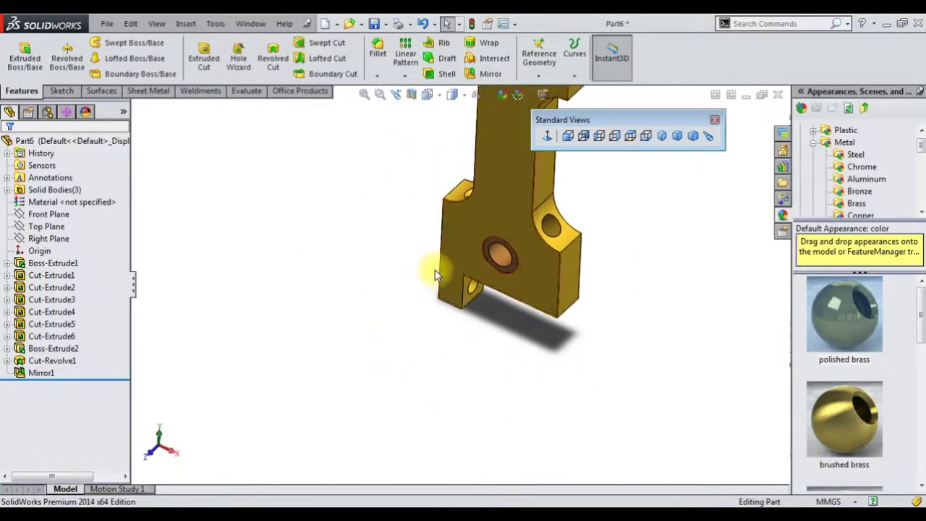
left_click(661, 136)
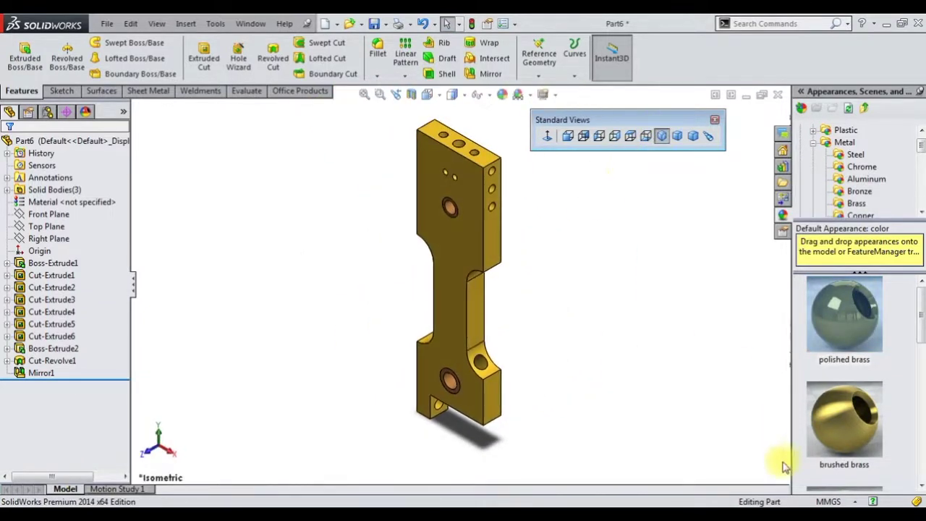
Step: In Cut-Revolve1's sketch, change the 2.50 mm width to 2.5/2 (1.25 mm)
left_click(59, 360)
left_click(83, 327)
scroll(434, 321, "down", 5)
double_click(391, 271)
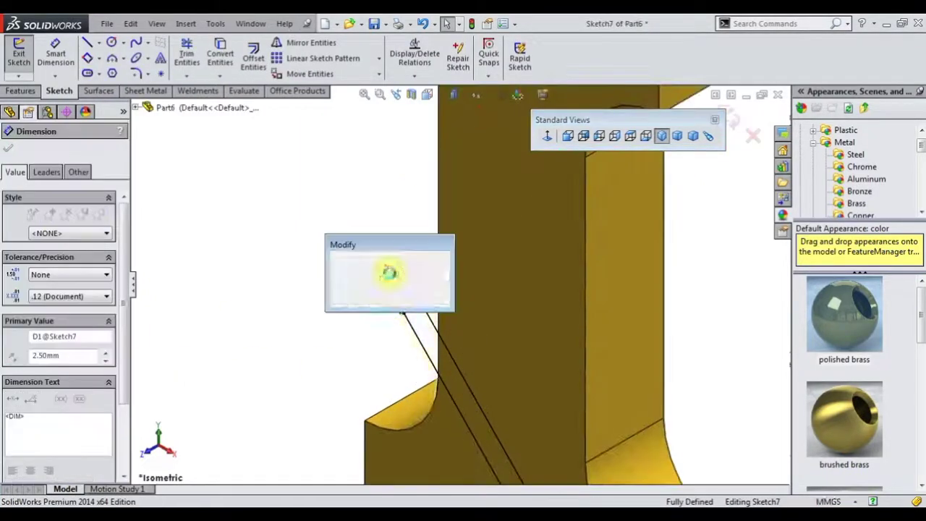
type("2.5/2")
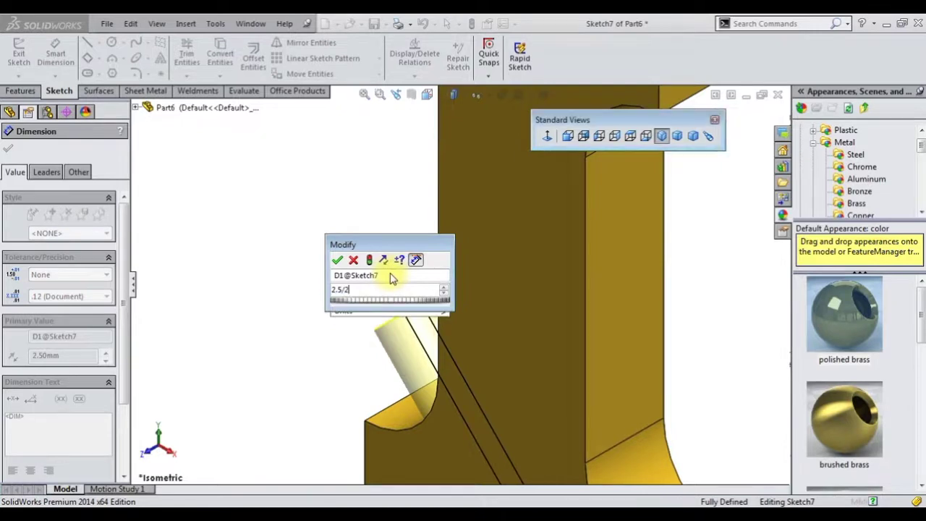
key("Return")
scroll(352, 348, "up", 3)
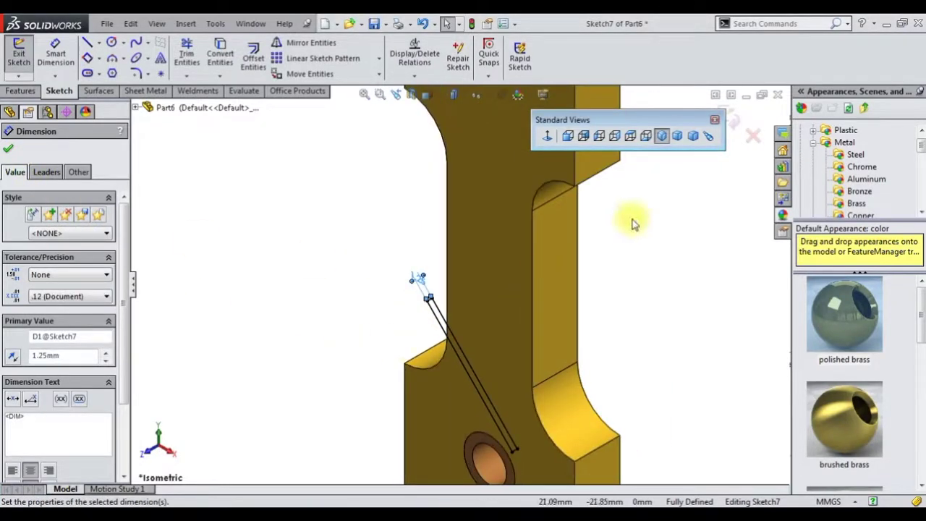
left_click(548, 136)
scroll(462, 391, "down", 5)
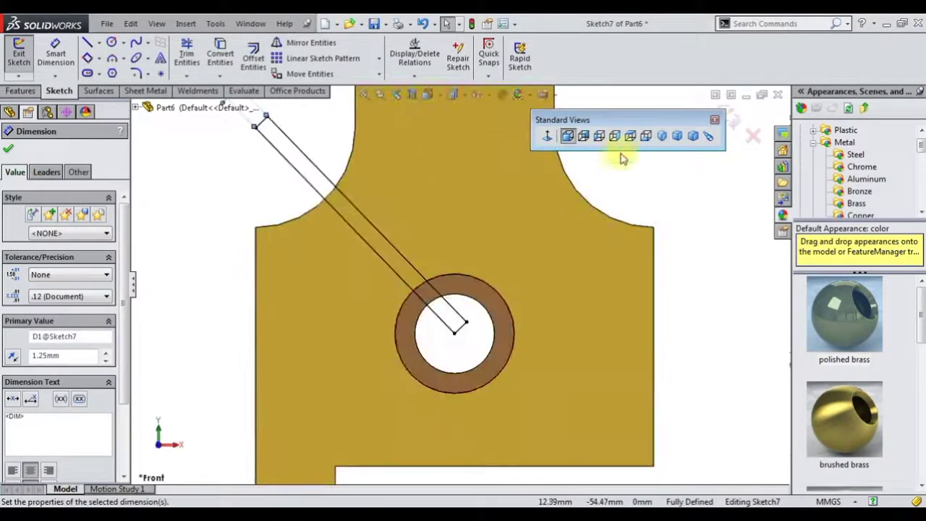
left_click(8, 148)
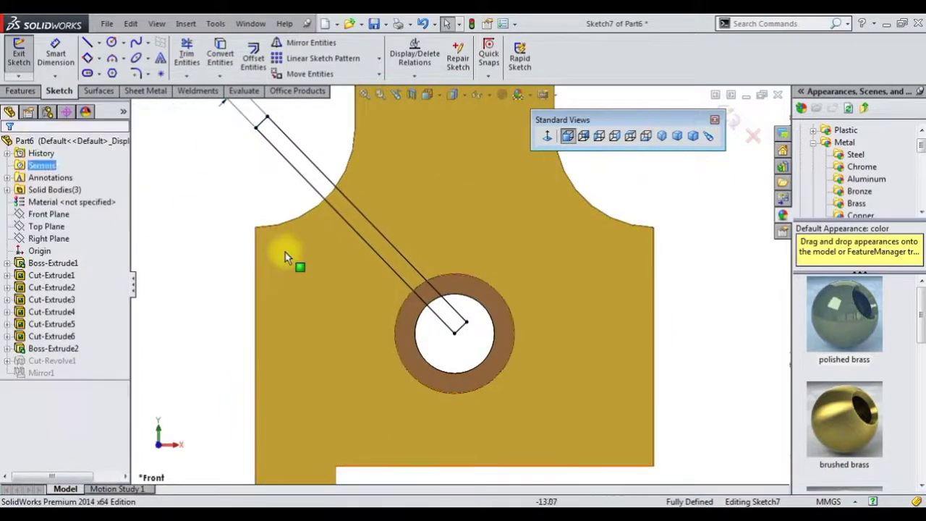
Step: Rebuild the part and begin saving it under the file name '09'
left_click(733, 123)
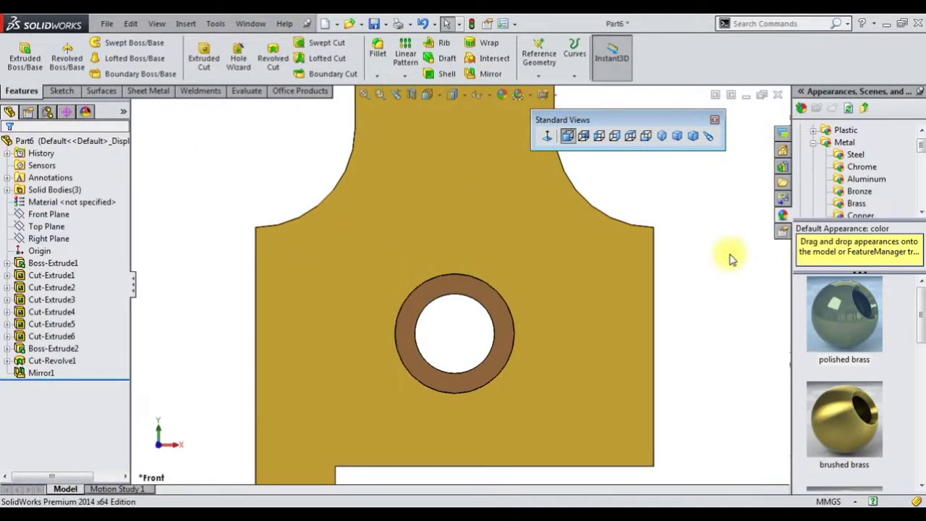
middle_click_drag(365, 264, 280, 308)
left_click(656, 136)
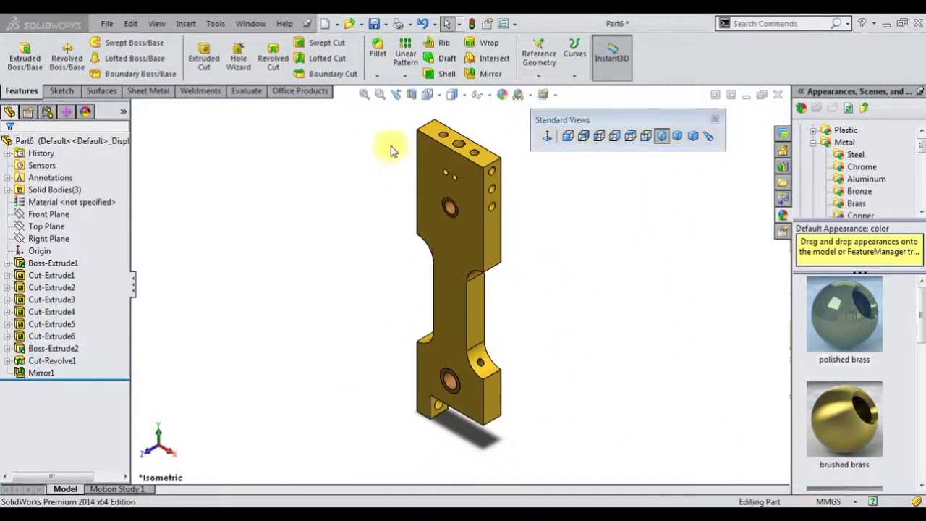
left_click(373, 25)
type("9")
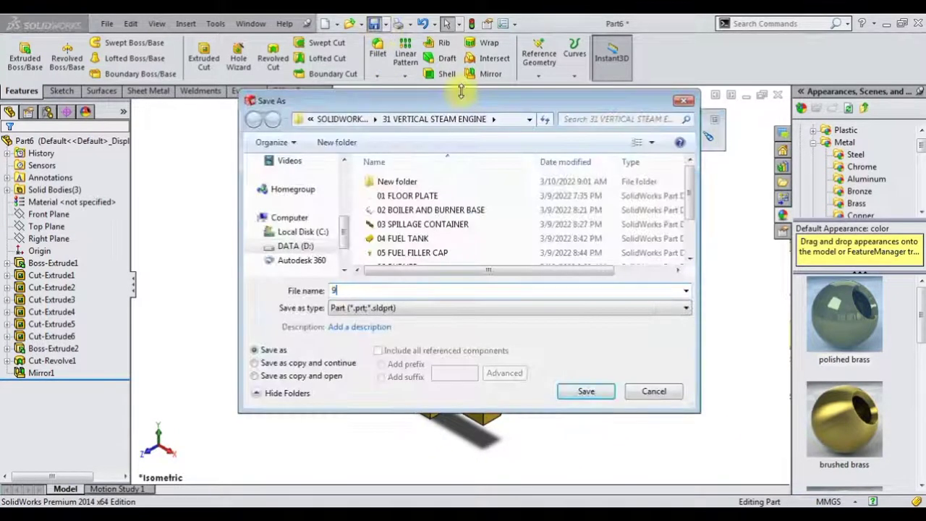
type("09 ENGINE PORT BLOCK STAND")
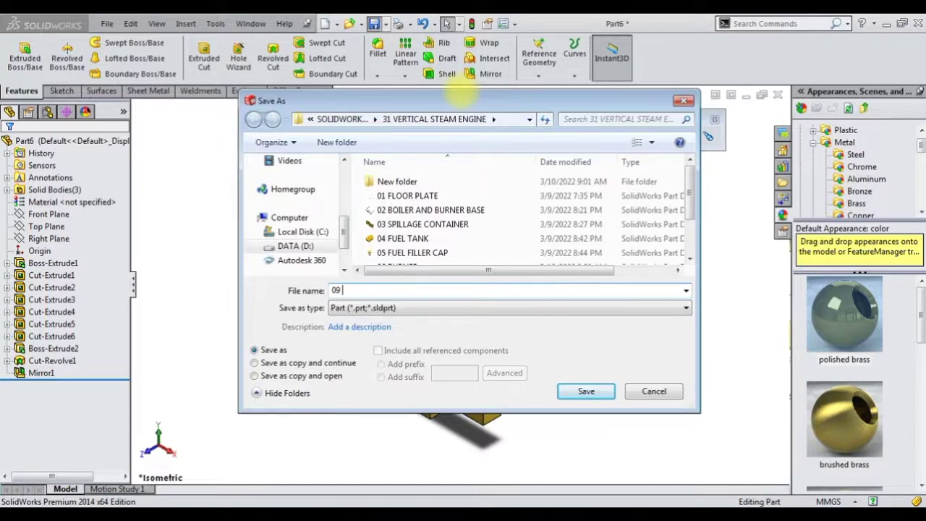